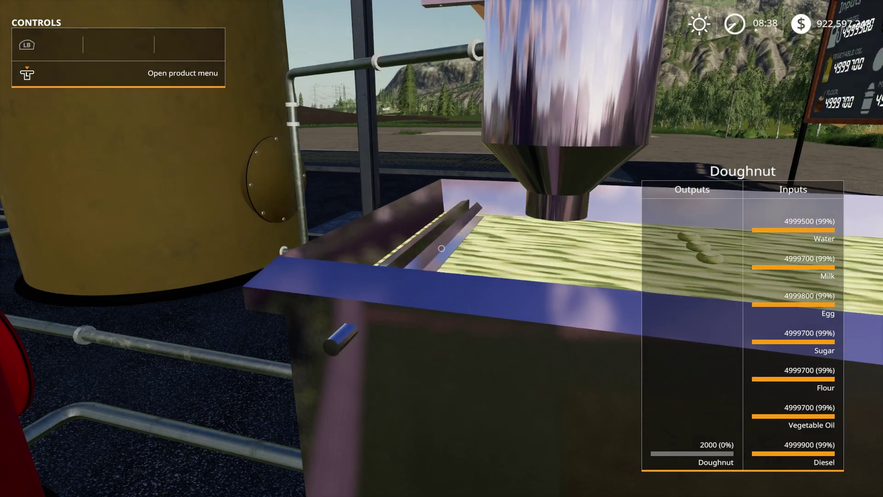
key("d")
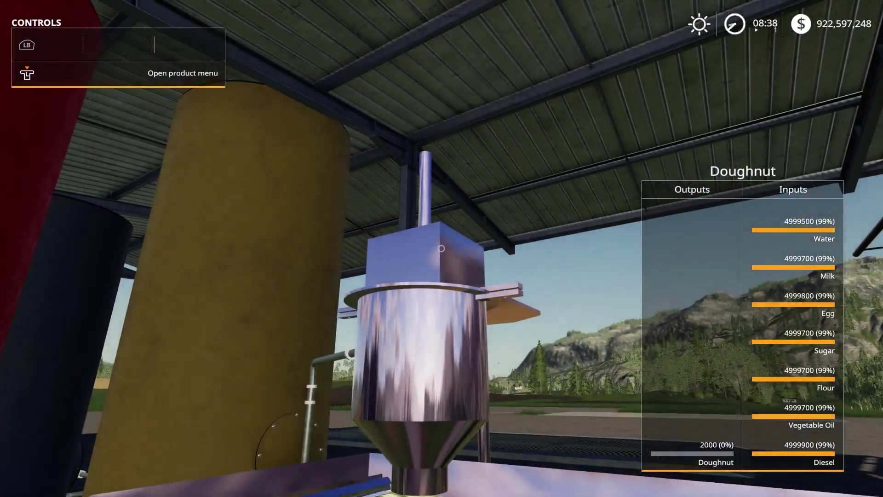
key("w")
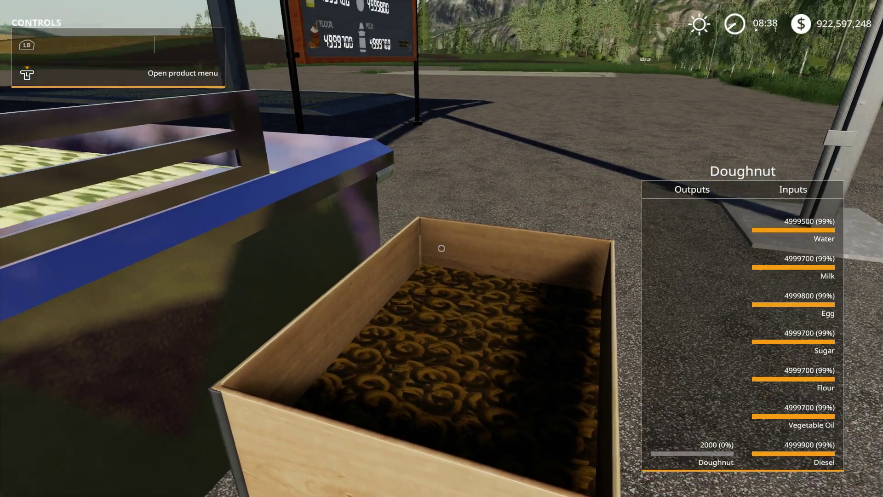
key("s")
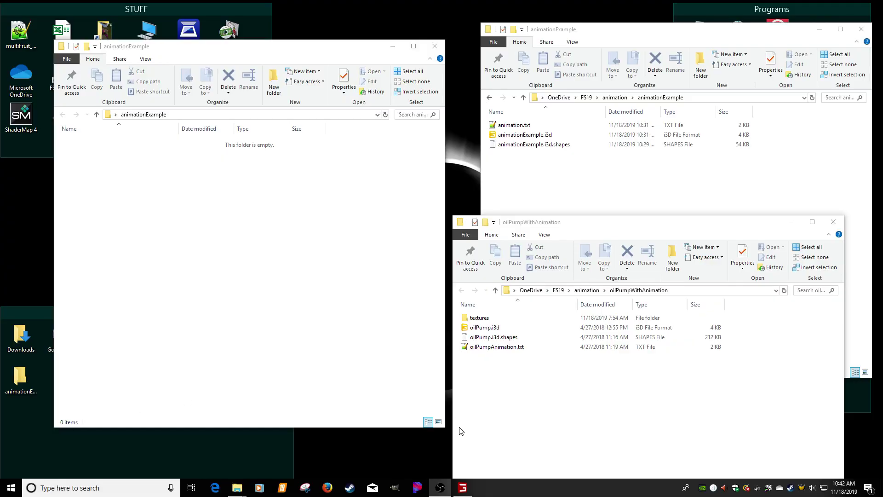
- Open animation.i3d from the animation08.11.19 folder in GIANTS Editor 8.1.0
right_click(463, 487)
left_click(482, 410)
left_click(616, 97)
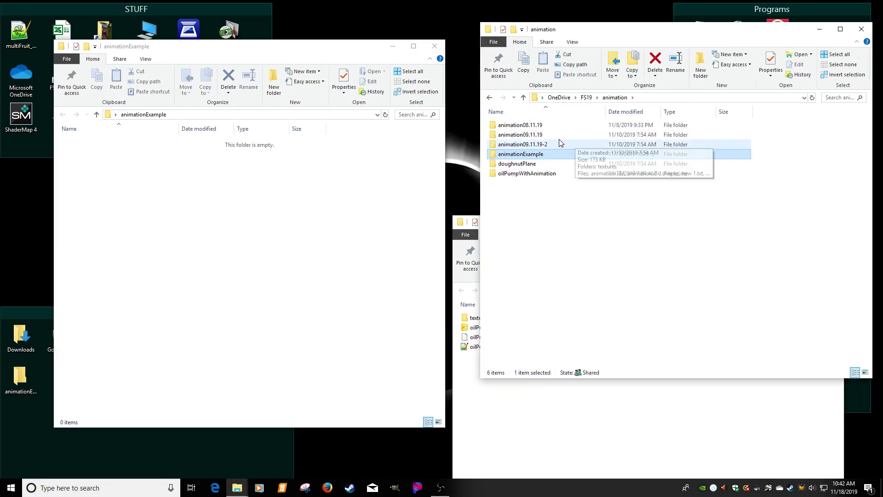
double_click(525, 126)
double_click(515, 135)
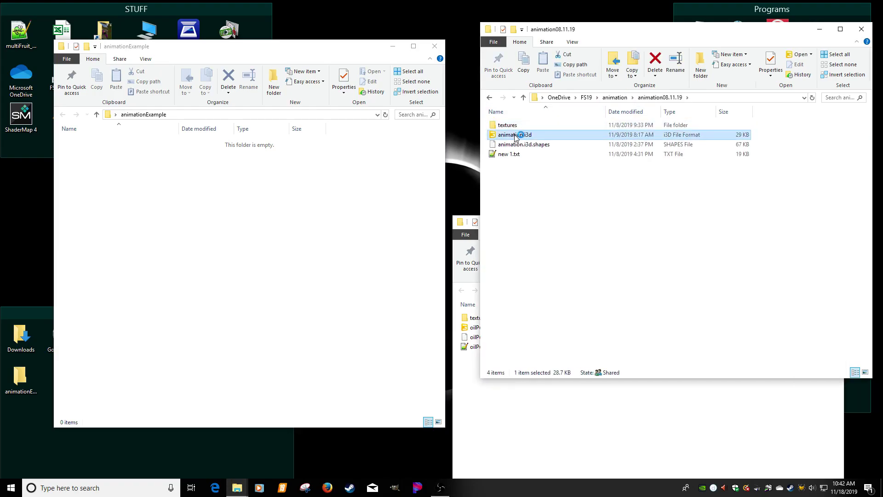
double_click(373, 221)
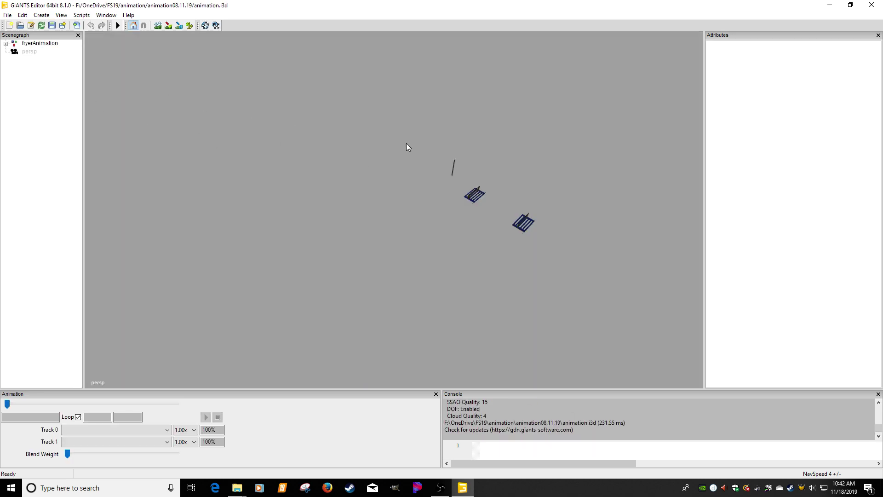
- Expand the fryerAnimation group in the scene hierarchy and select its doughRaw1 object
right_click_drag(407, 154, 391, 114)
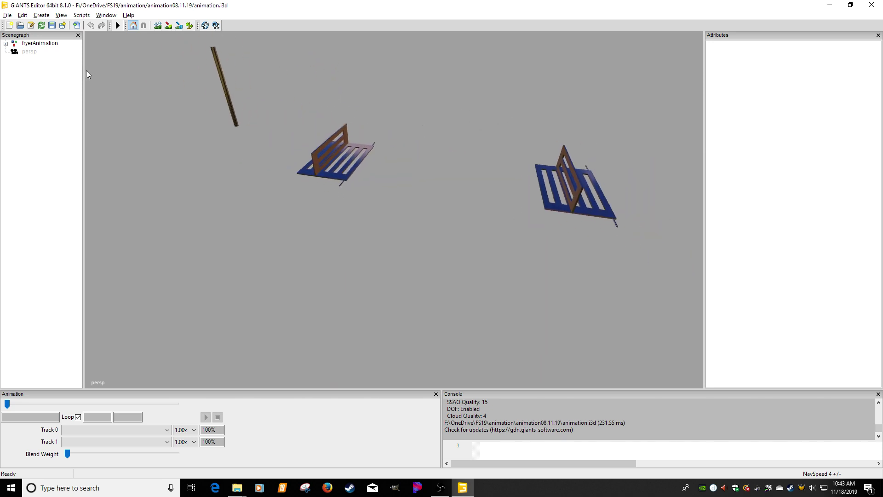
left_click(37, 46)
double_click(15, 46)
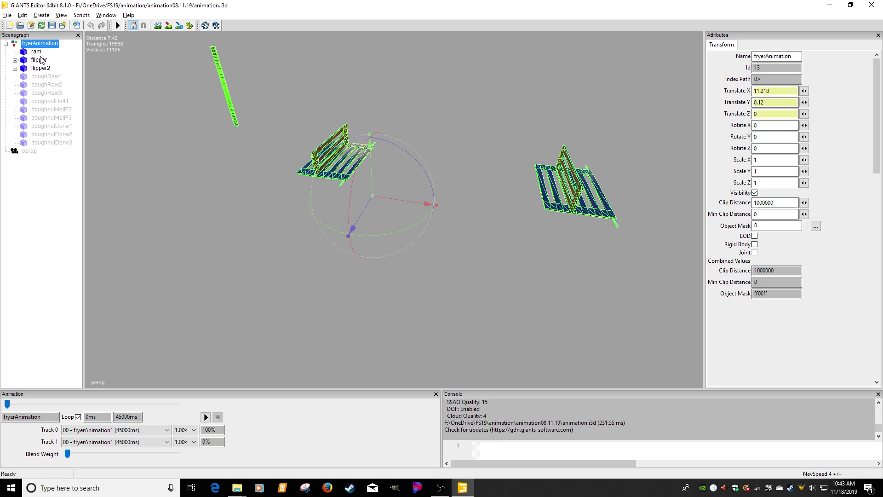
left_click(45, 76)
right_click_drag(225, 108, 279, 119)
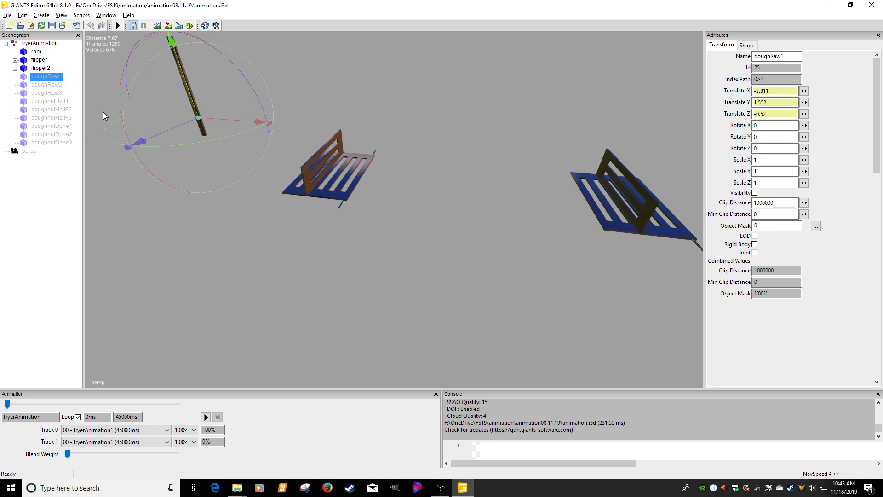
- Reset the editor's window layout and show the Animation window again
left_click(106, 15)
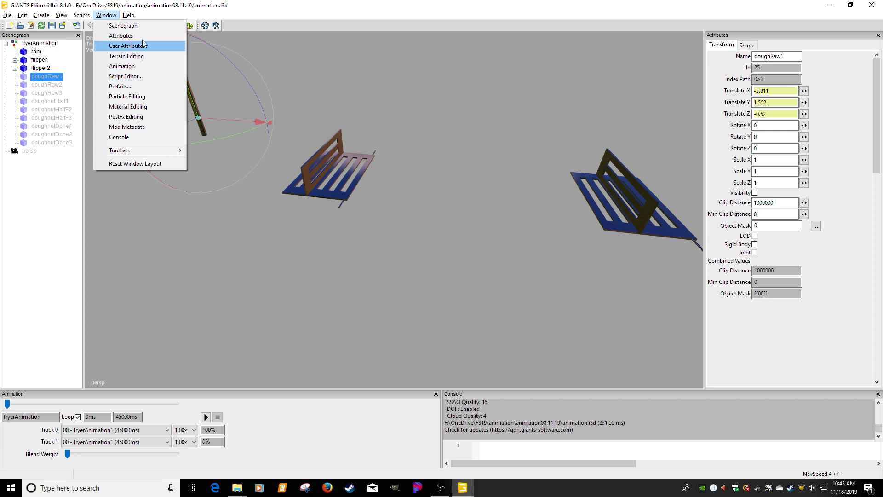
left_click(115, 163)
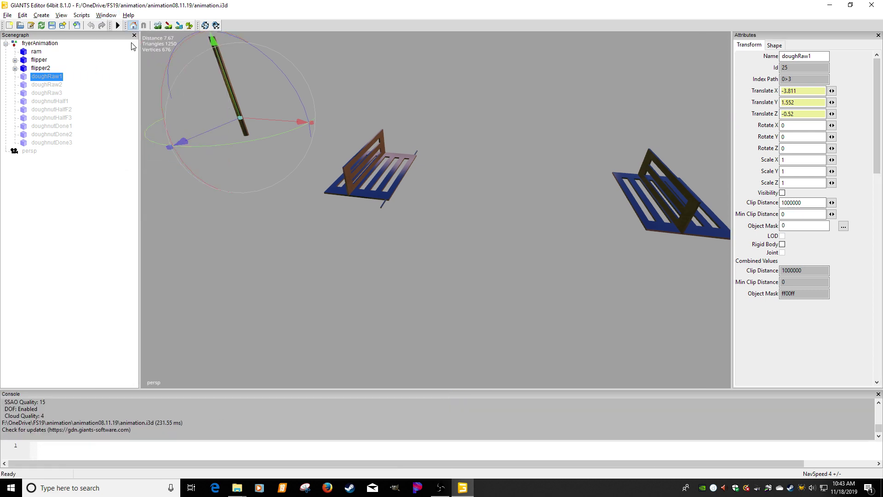
left_click(106, 16)
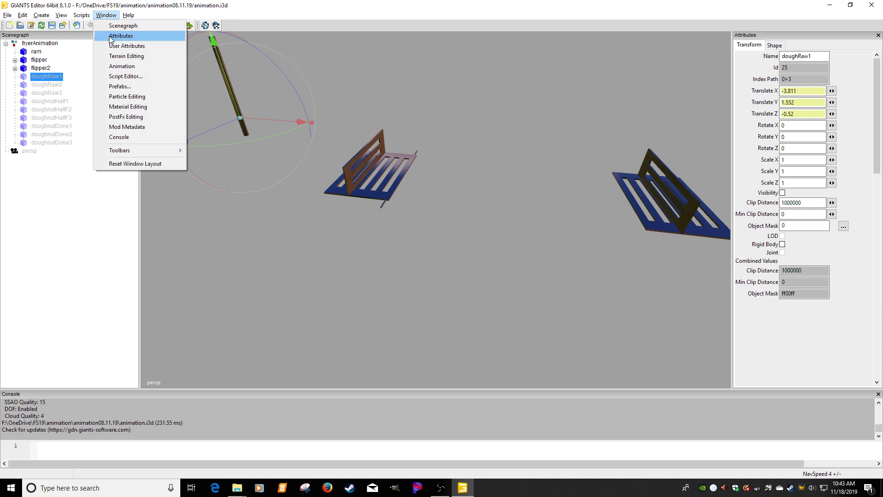
left_click(115, 67)
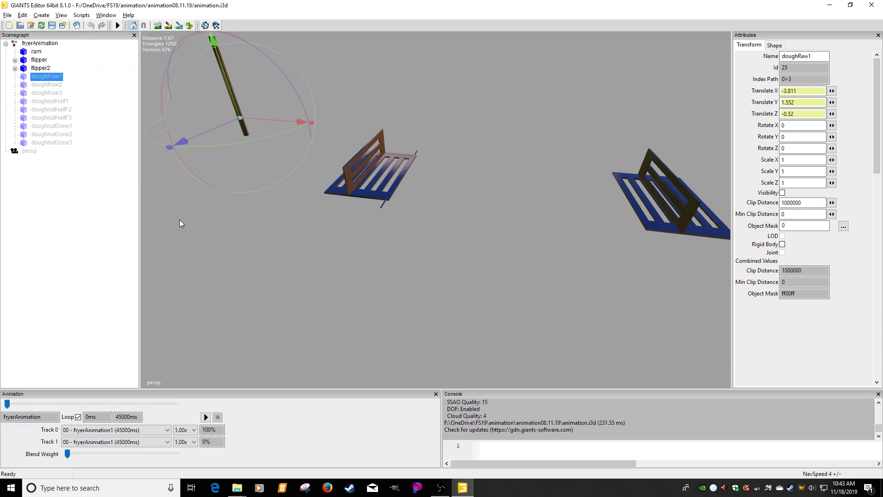
- Play the fryerAnimation track with doughnutDone3 selected, and close the scene without saving changes
left_click(55, 102)
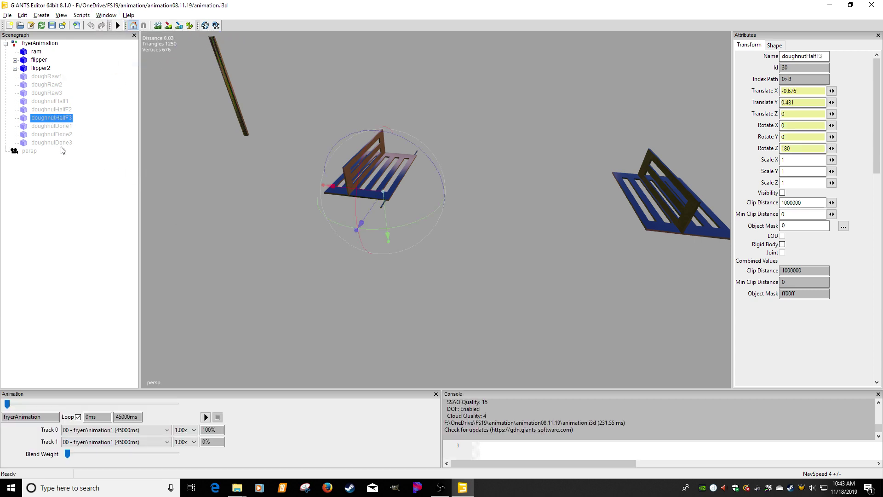
left_click(82, 184)
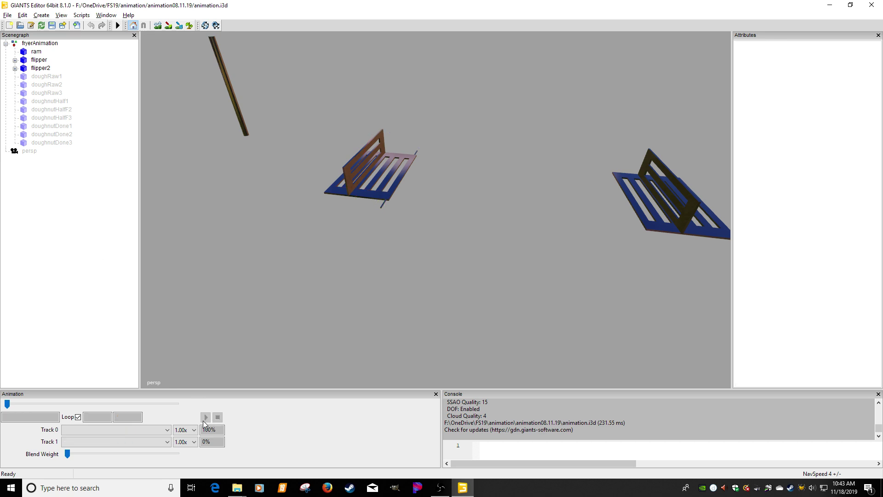
left_click(45, 45)
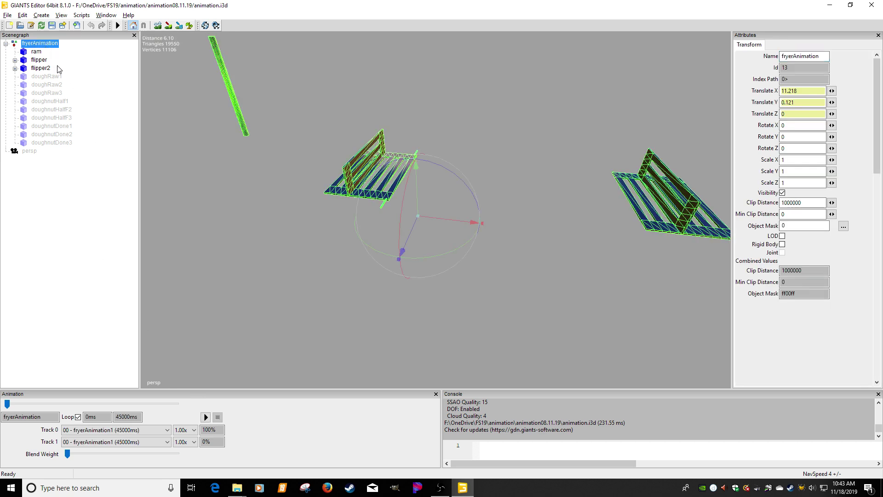
left_click(52, 143)
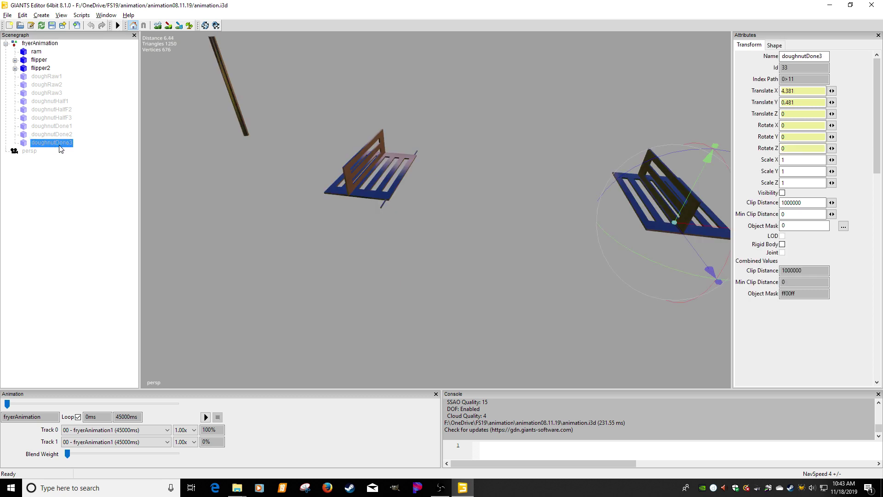
left_click(205, 417)
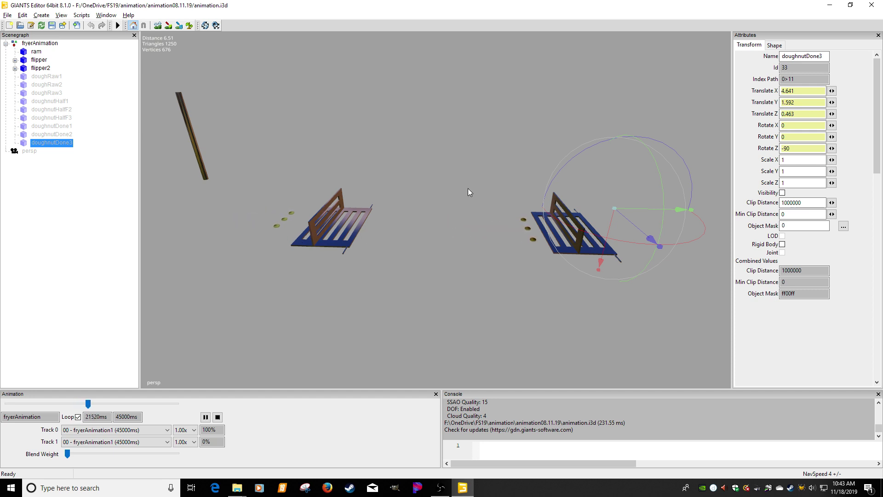
left_click(873, 6)
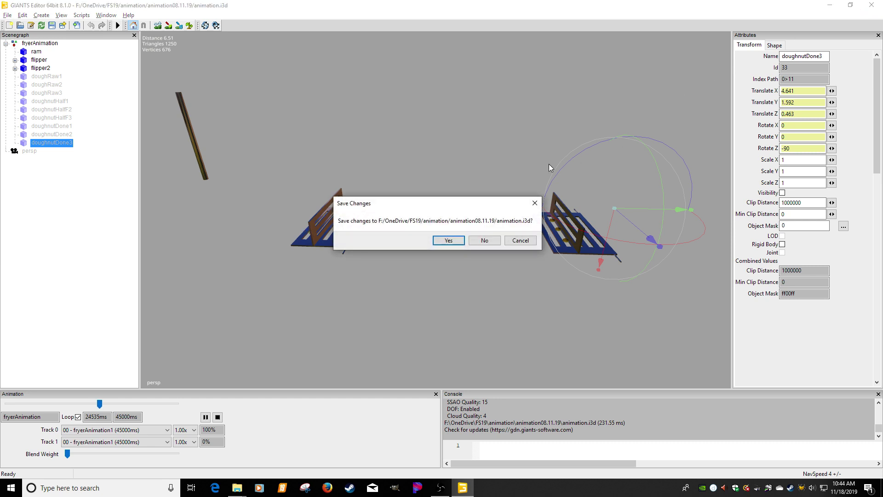
left_click(484, 241)
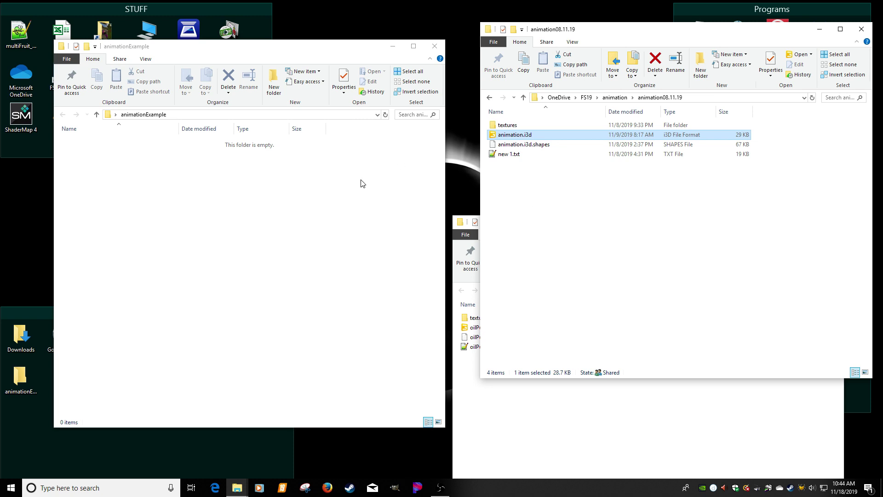
- Open oilPump.i3d from the oilPumpWithAnimation folder in GIANTS Editor 8.1.0
left_click(424, 222)
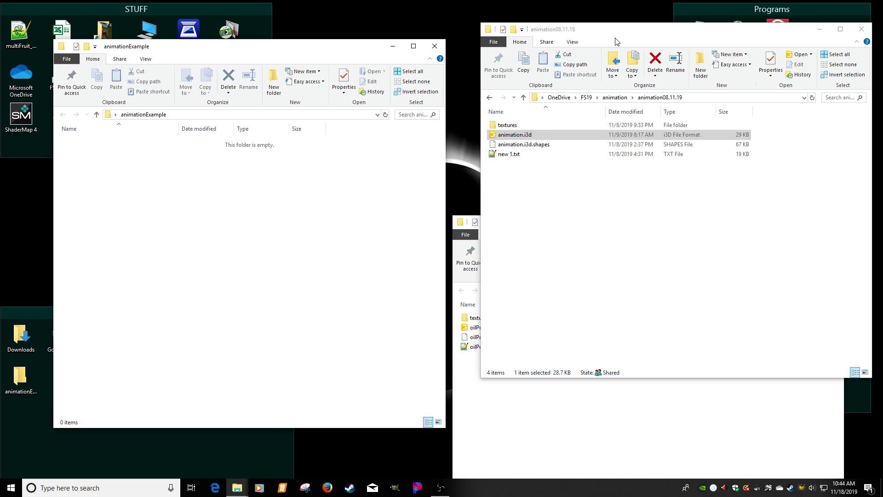
left_click(623, 46)
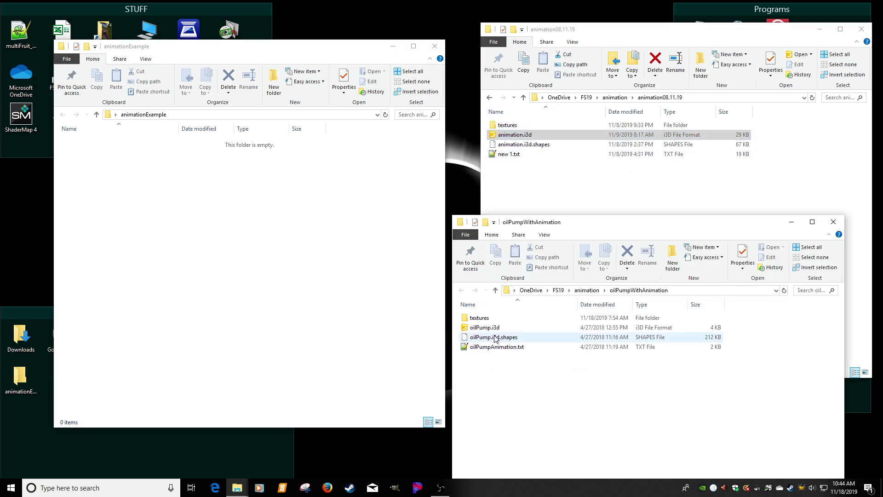
double_click(483, 327)
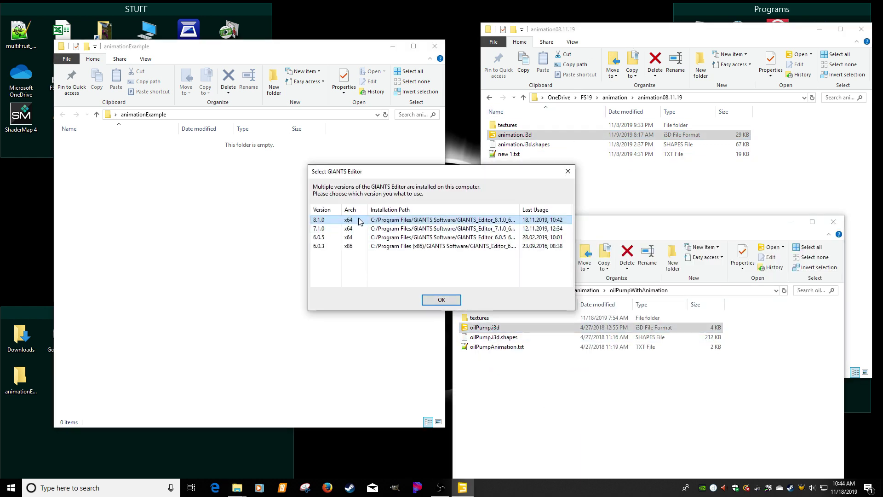
double_click(386, 219)
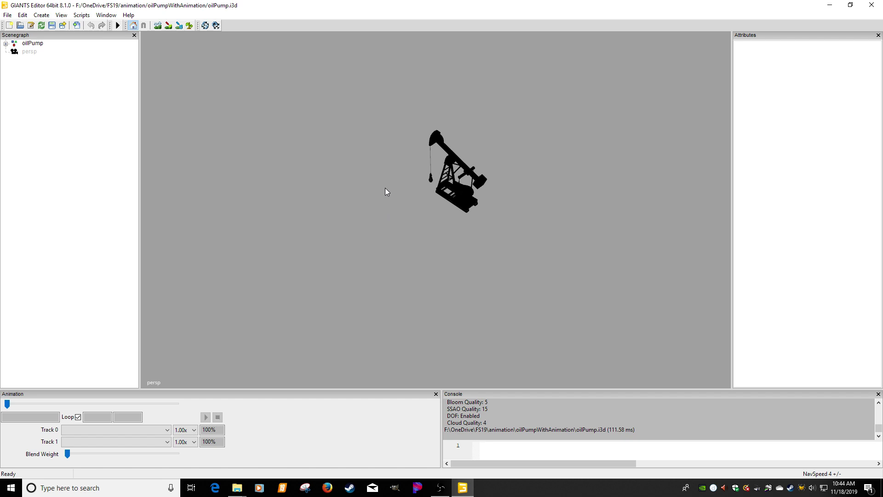
- Expand the oilPump group, select its well object and add a light to the scene
left_click(5, 44)
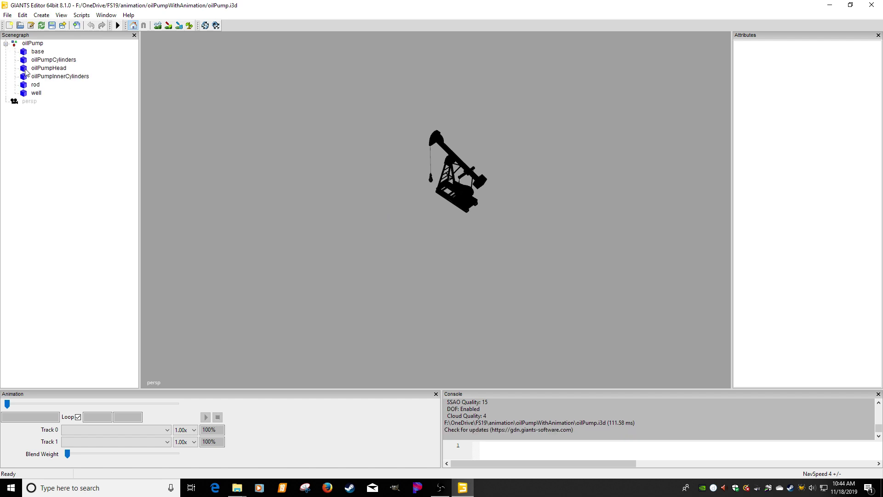
left_click(36, 94)
key("f")
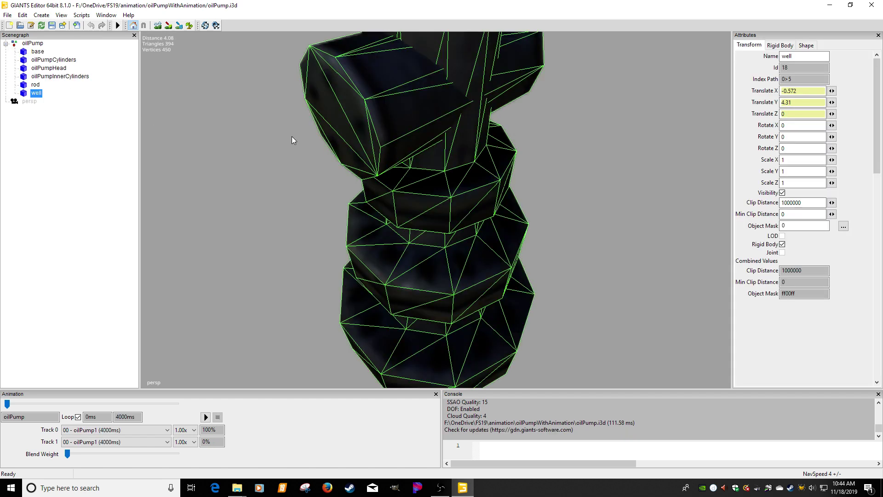
scroll(407, 159, "down", 5)
middle_click_drag(335, 167, 316, 124)
key("ctrl+l")
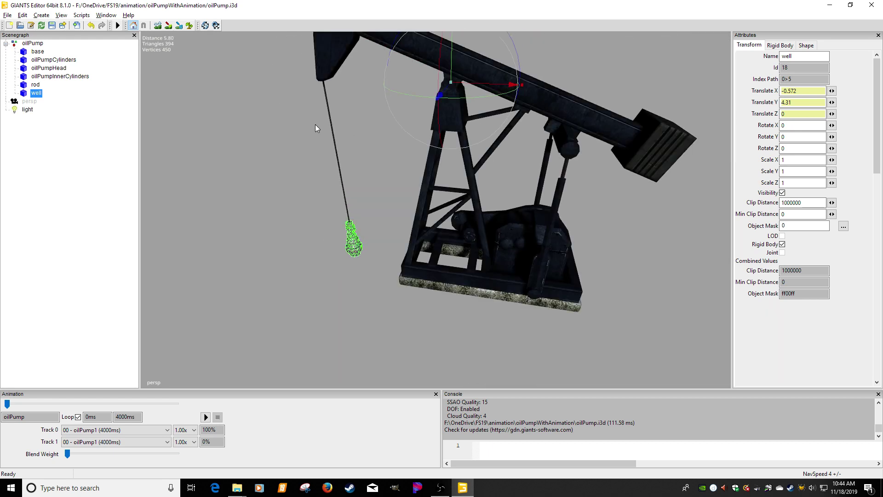
middle_click_drag(316, 192, 278, 169)
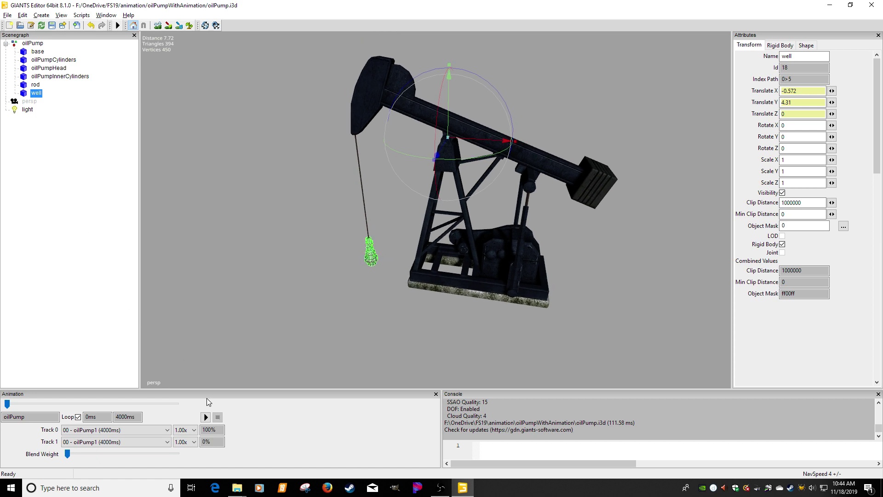
- Play the oilPump animation, examine the moving pump cylinders up close, and close the scene without saving changes
left_click(206, 416)
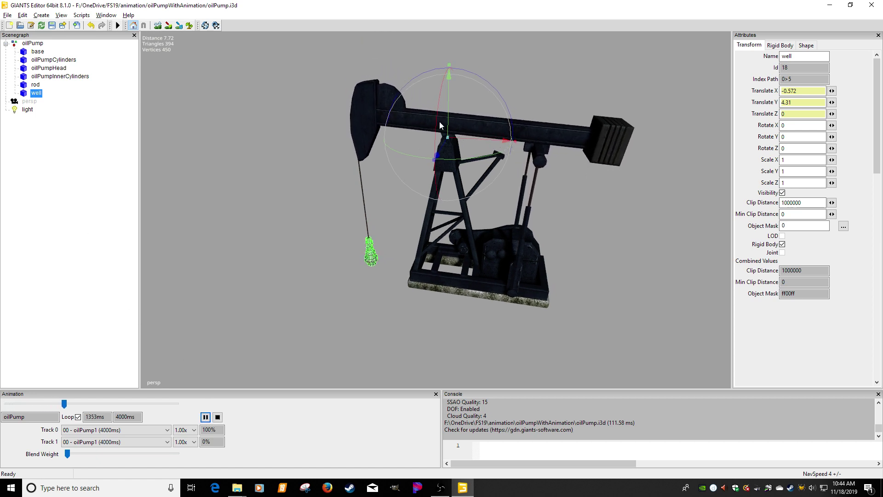
scroll(537, 202, "up", 1)
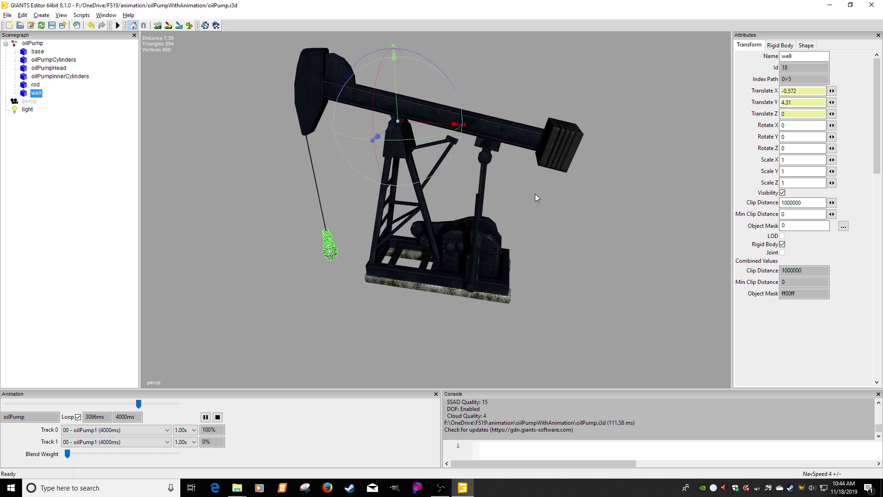
scroll(535, 194, "up", 15)
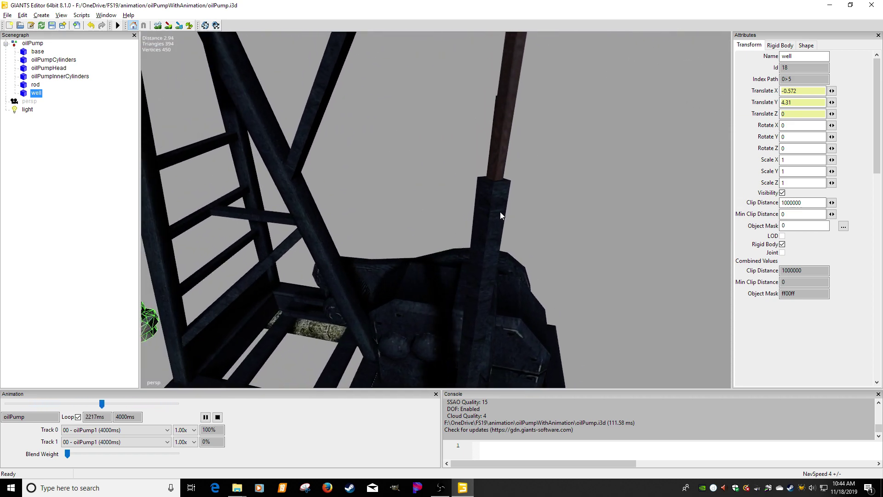
scroll(478, 145, "down", 8)
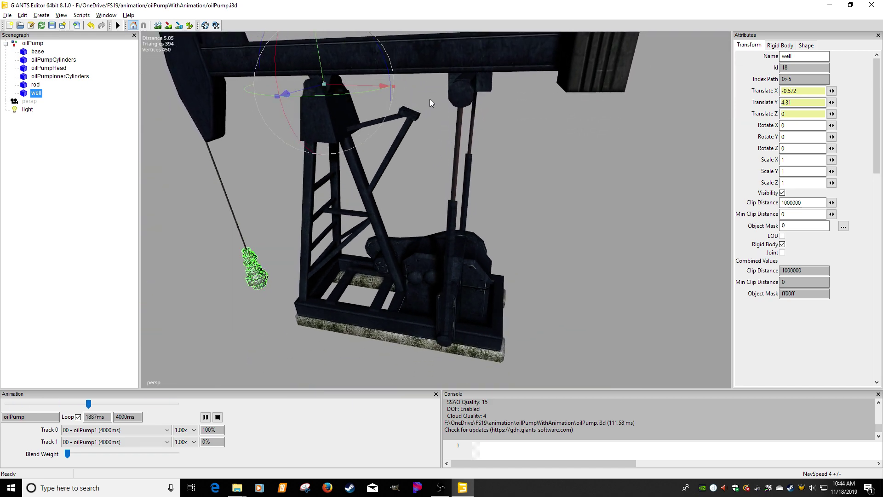
middle_click_drag(430, 99, 548, 109)
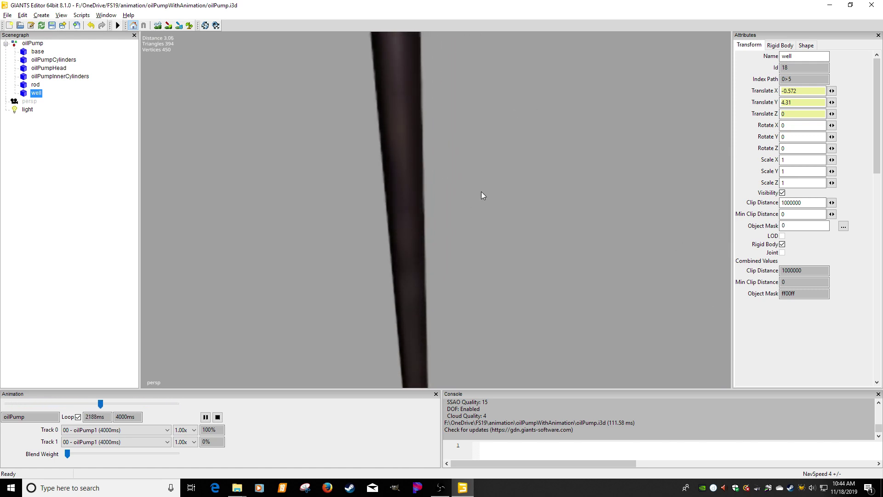
scroll(481, 191, "down", 5)
middle_click_drag(486, 206, 465, 188)
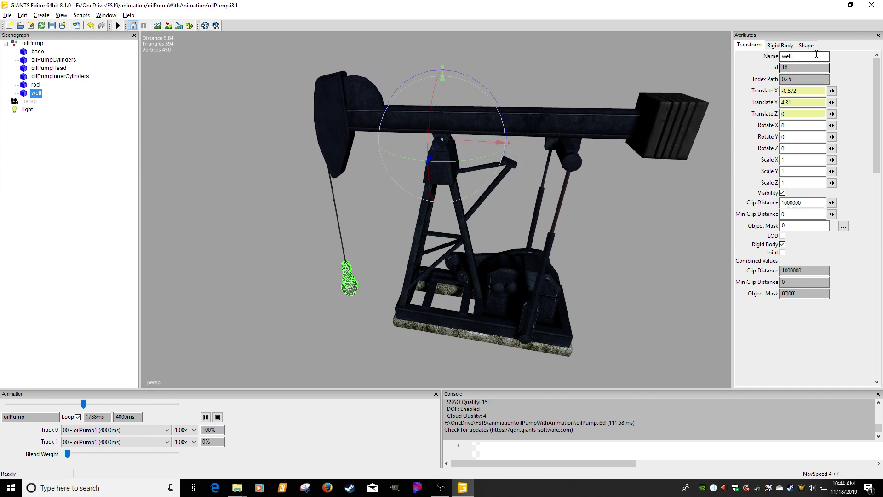
left_click(872, 5)
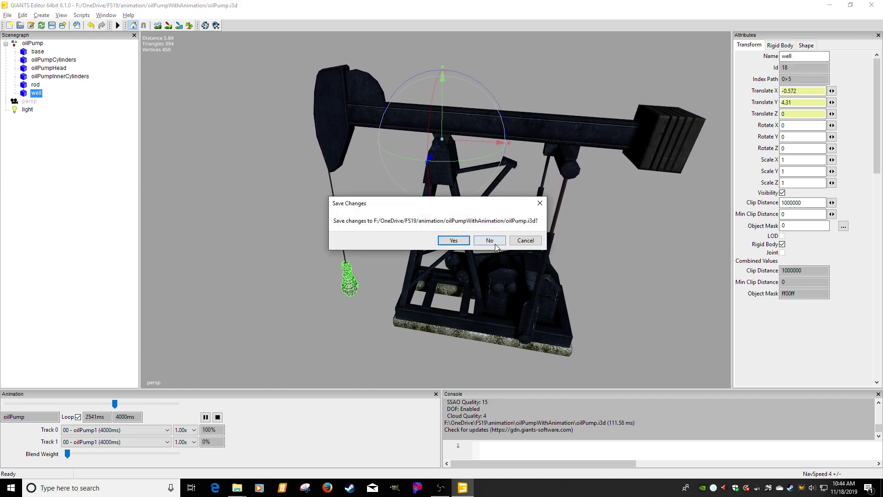
left_click(495, 242)
- Close the animation08.11.19 folder window and browse from oilPumpWithAnimation to the FS19 animation folder's animationExample subfolder
left_click(540, 191)
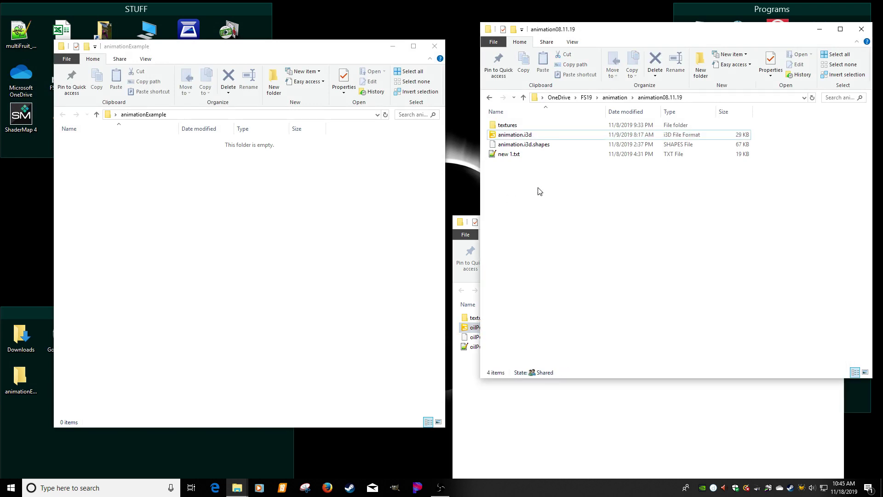
left_click(861, 29)
left_click_drag(612, 228, 624, 111)
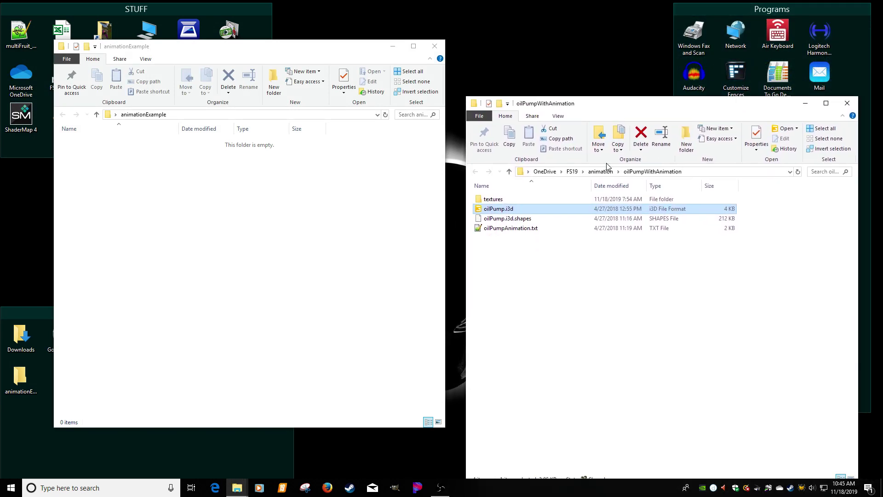
left_click(600, 171)
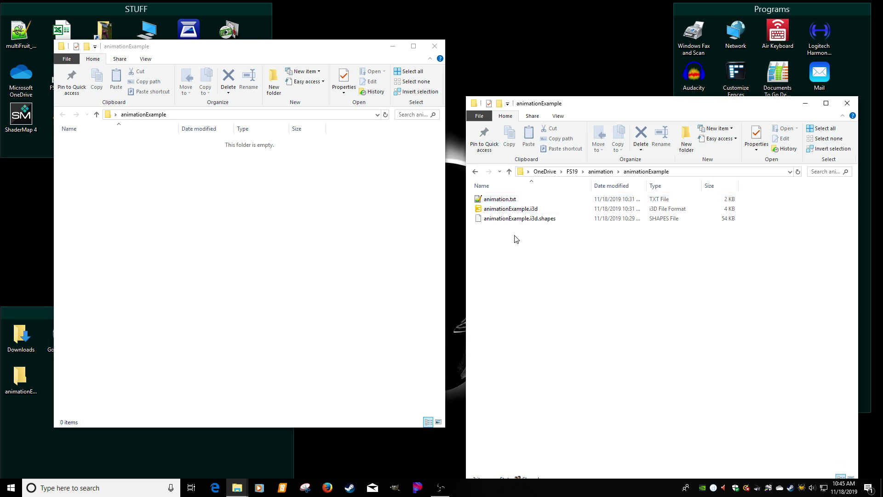
- Open animationExample.i3d from the FS19 animationExample folder in GIANTS Editor 8.1.0
right_click(507, 210)
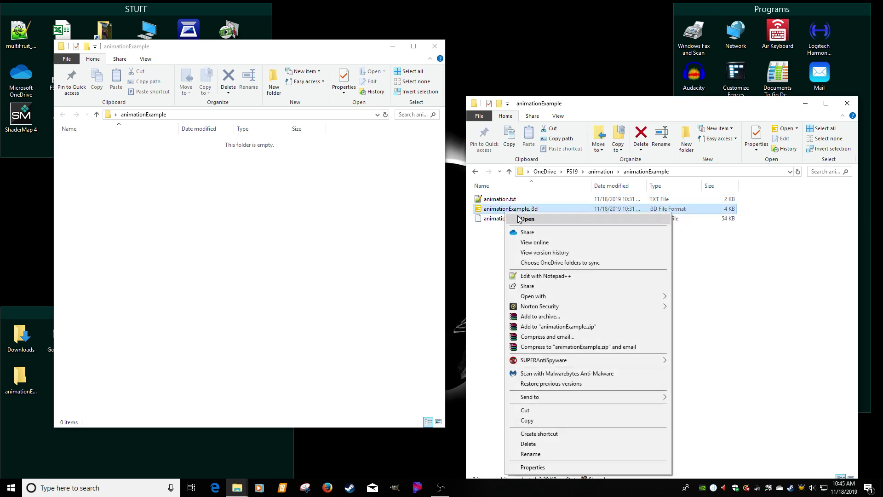
left_click(511, 220)
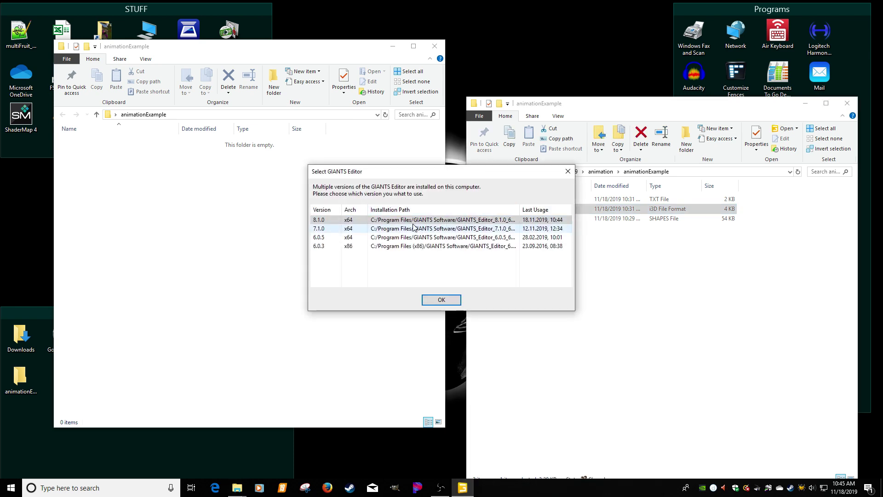
double_click(417, 220)
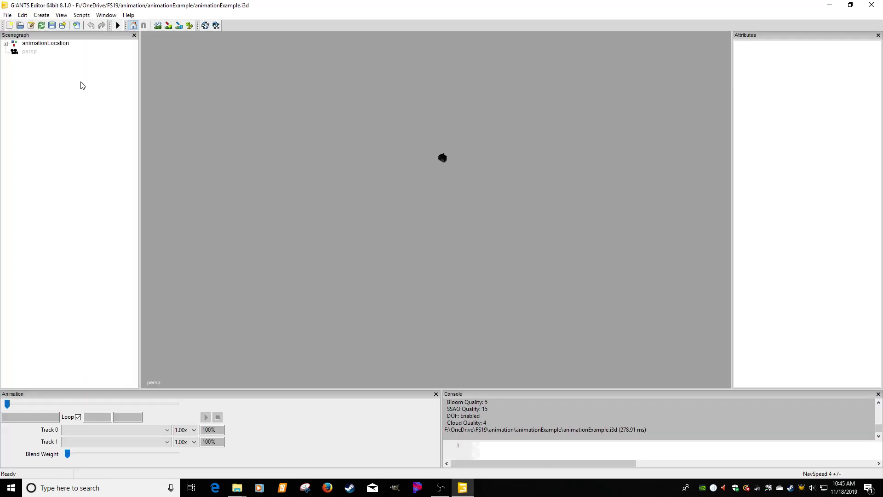
- Expand the animationLocation group, play its animationExample track, and close the editor
double_click(42, 44)
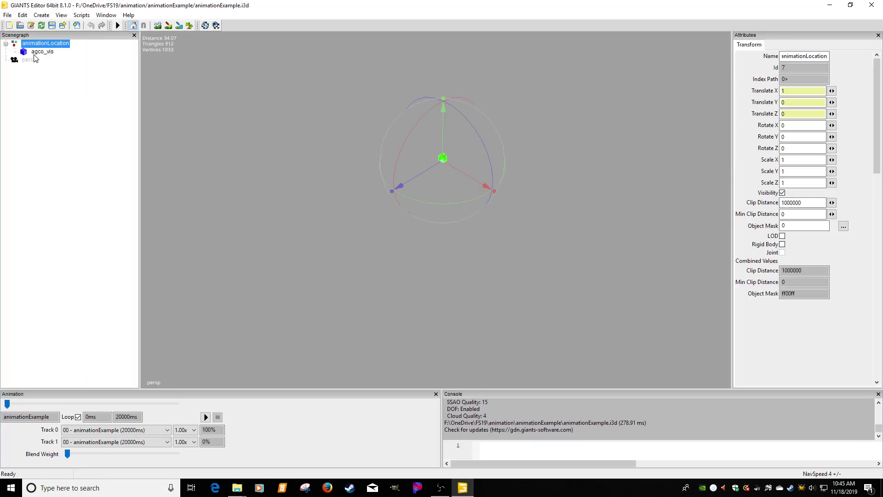
left_click(42, 58)
left_click(40, 44)
left_click(206, 417)
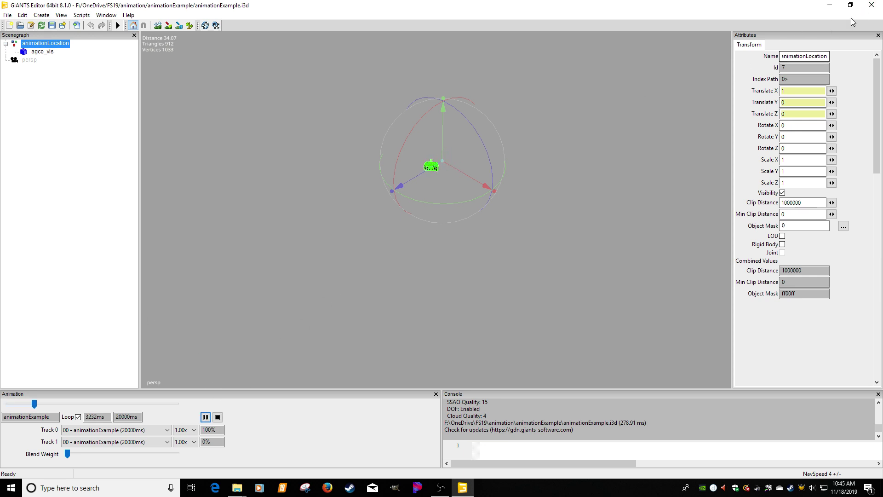
key("alt+F4")
- Open the FS19 folder's animationExample.i3d in Notepad++, review its Animation section with the keyframes, and close it
left_click(575, 218)
left_click(521, 213, "shift")
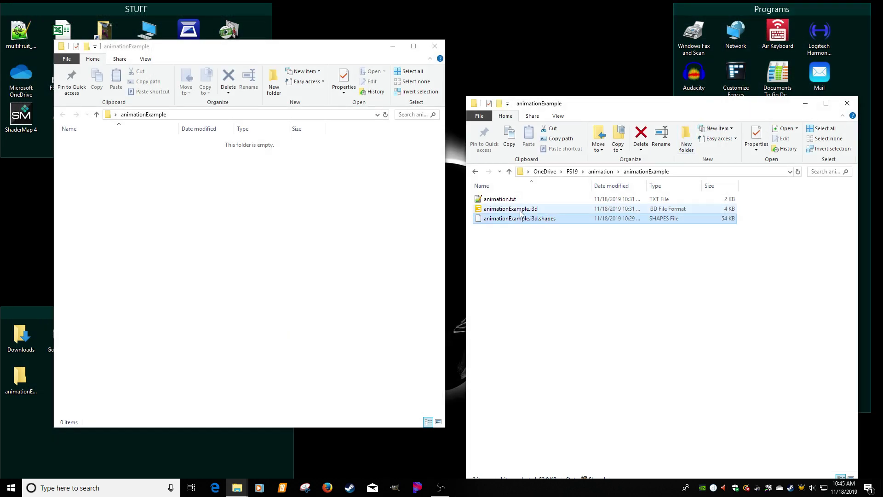
right_click(521, 213)
left_click(543, 274)
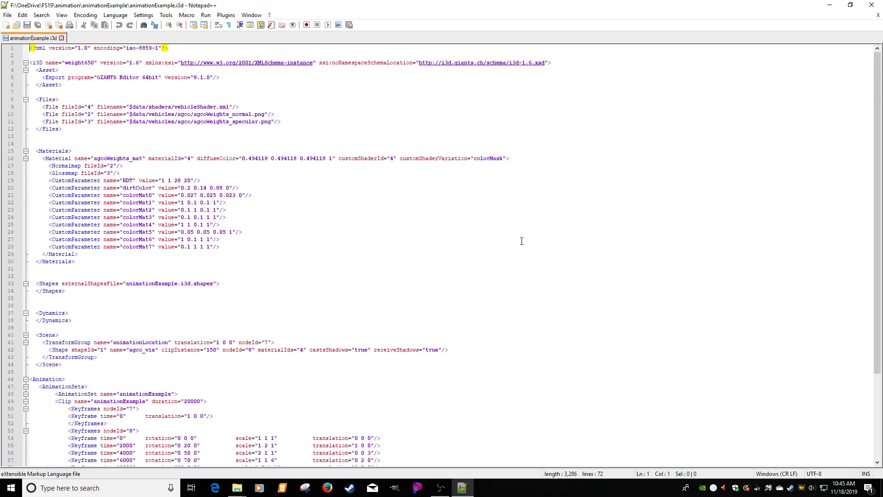
scroll(354, 263, "down", 5)
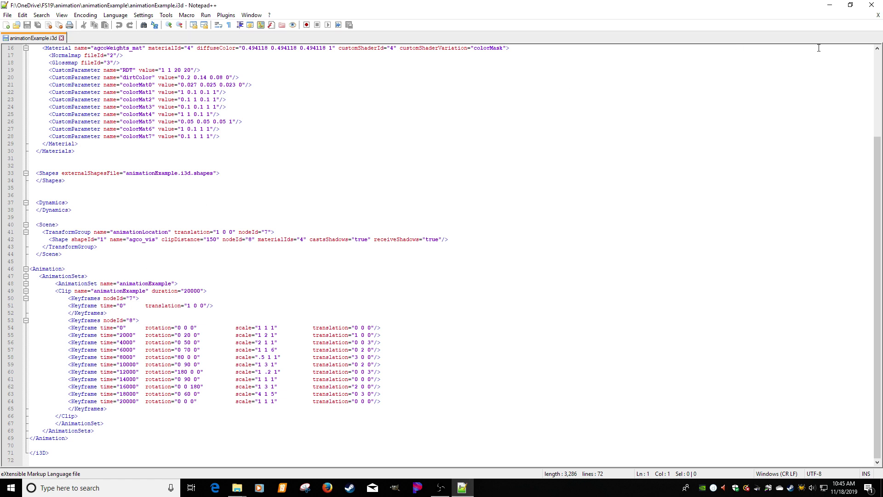
left_click(878, 15)
left_click(872, 5)
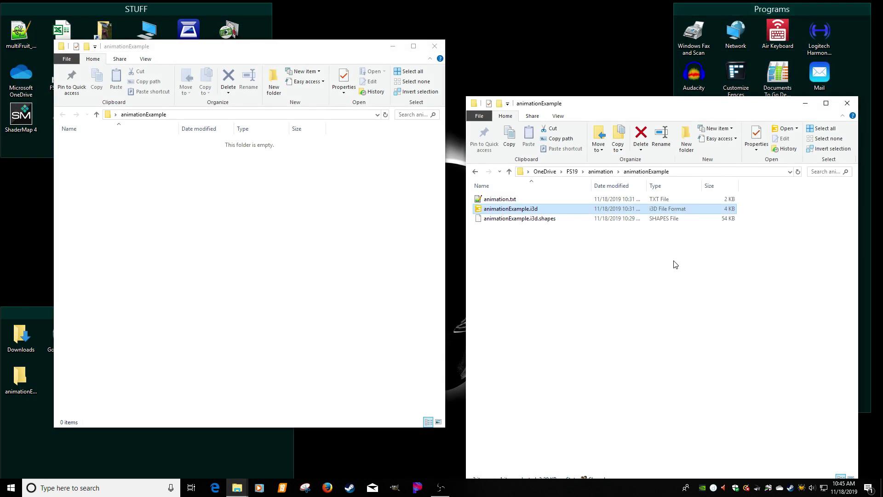
- Copy animation.txt, animationExample.i3d and animationExample.i3d.shapes into the empty animationExample folder on the desktop
left_click_drag(544, 271, 486, 198)
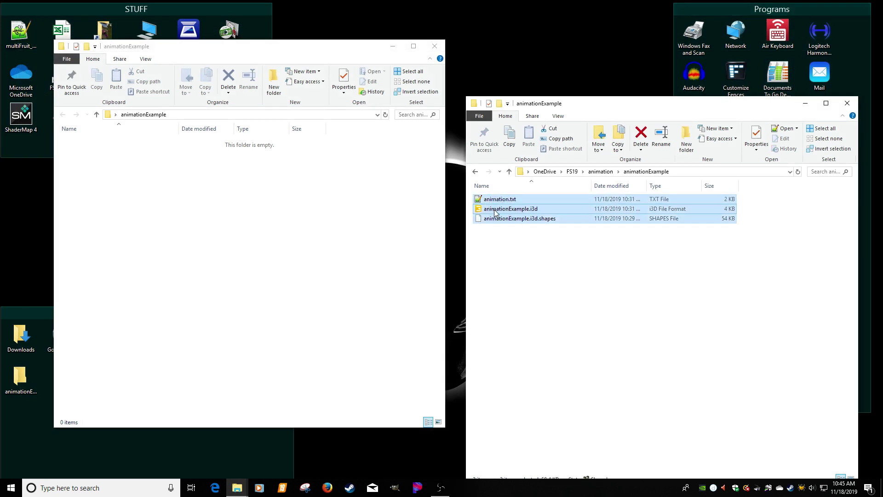
right_click_drag(495, 212, 309, 189)
left_click(338, 215)
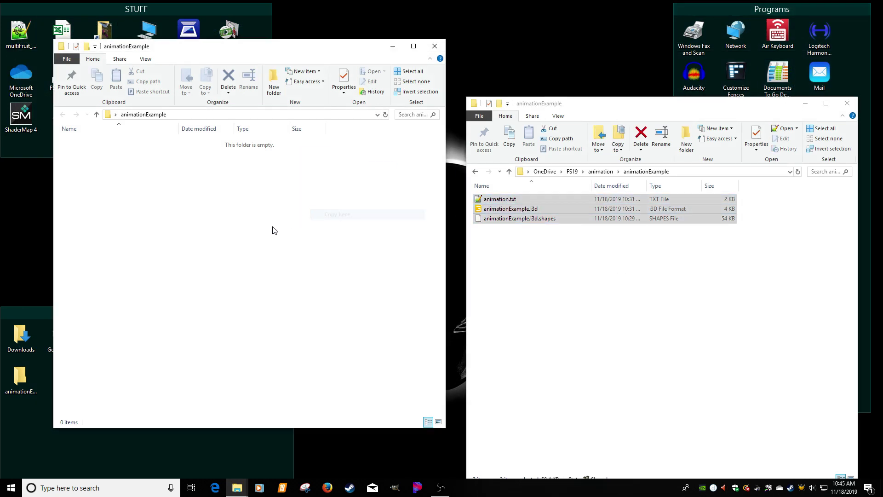
left_click(226, 247)
- Open the desktop copy of animationExample.i3d in GIANTS Editor 8.1.0, save the scene and close the editor
double_click(112, 154)
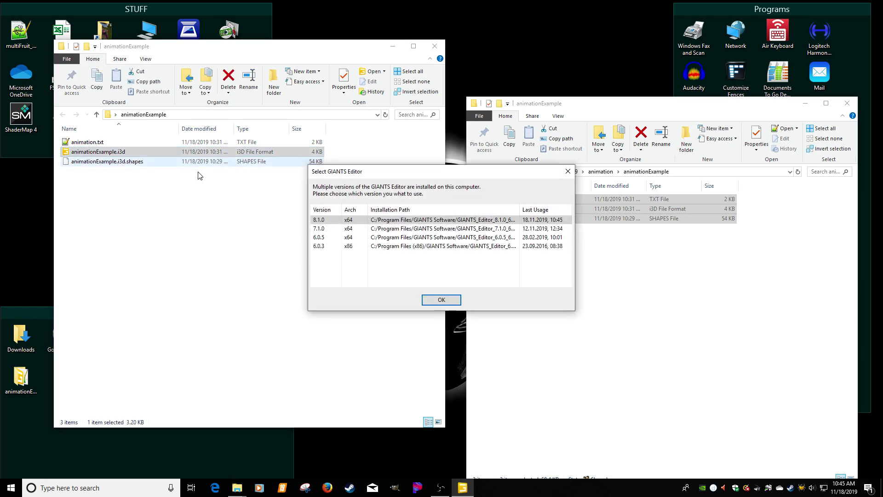
double_click(322, 220)
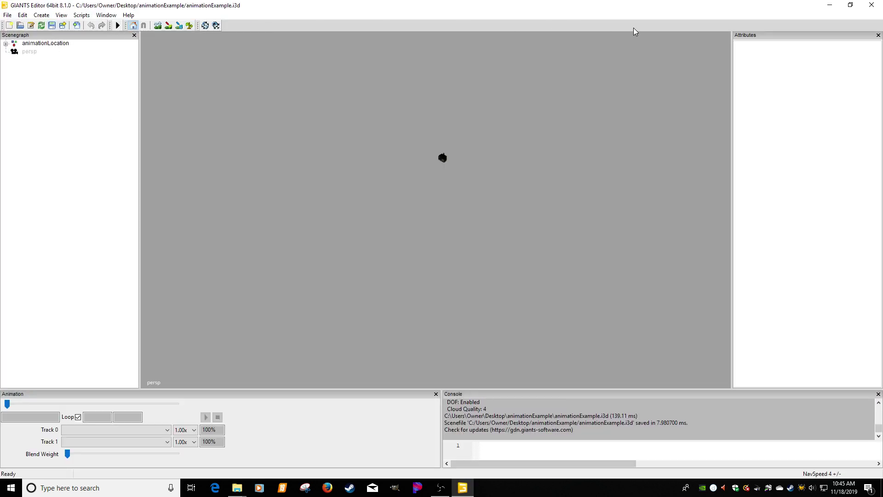
left_click(871, 4)
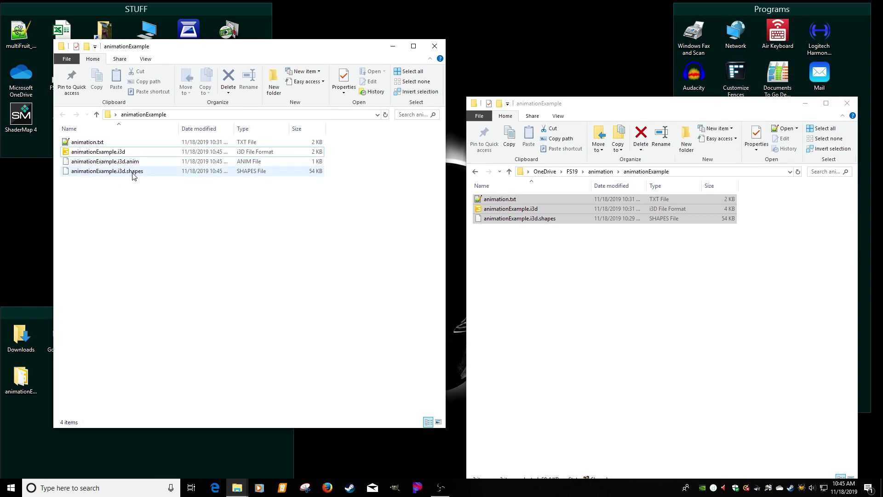
- Check the animationExample.i3d.anim and animationExample.i3d.shapes files in the desktop animationExample folder
left_click(131, 161)
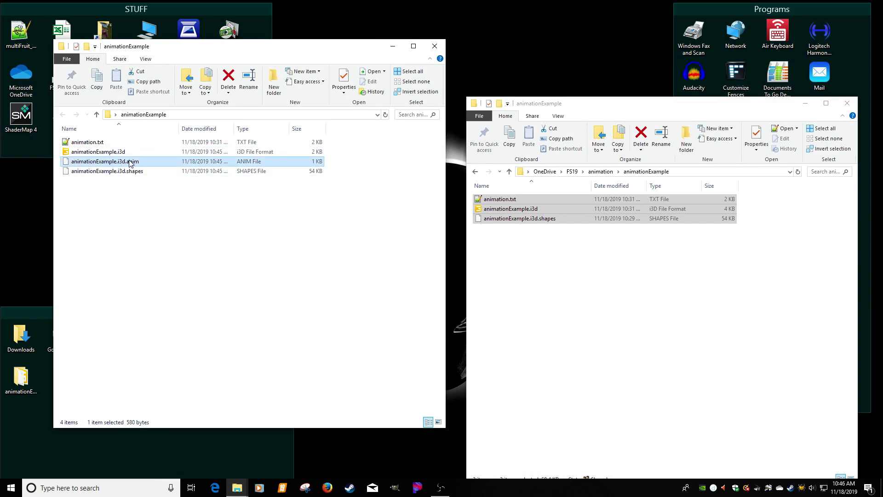
left_click(119, 186)
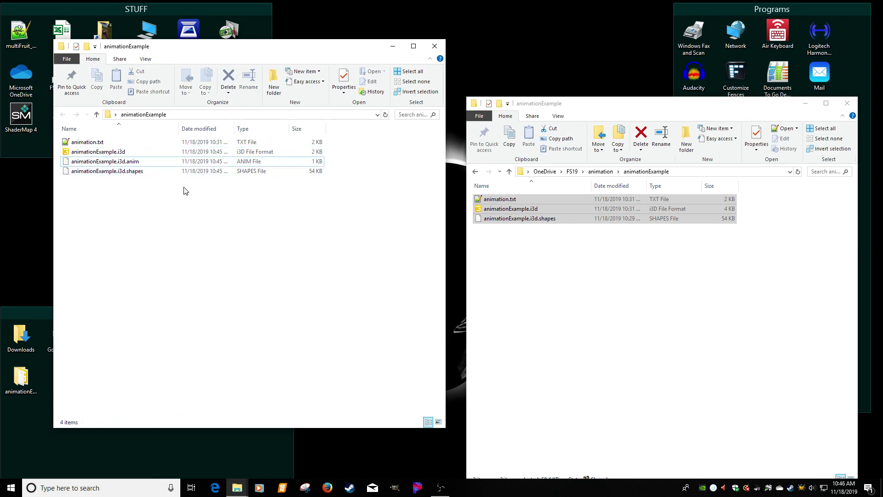
left_click(130, 173)
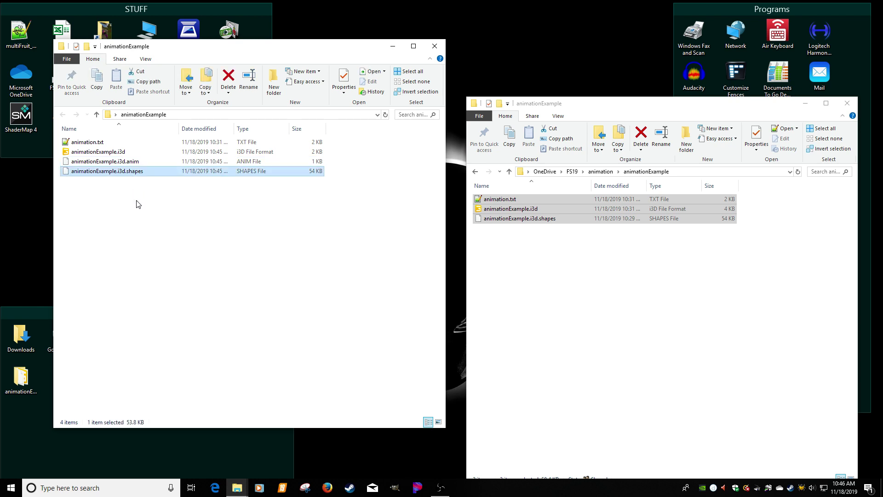
left_click(133, 198)
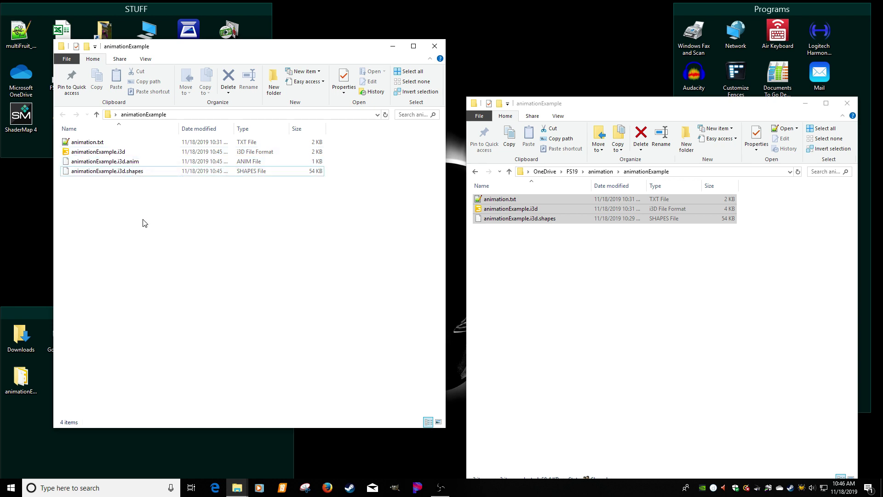
- Open the saved desktop animationExample.i3d in Notepad++, review how it references the animation, and close it
right_click(103, 152)
left_click(124, 179)
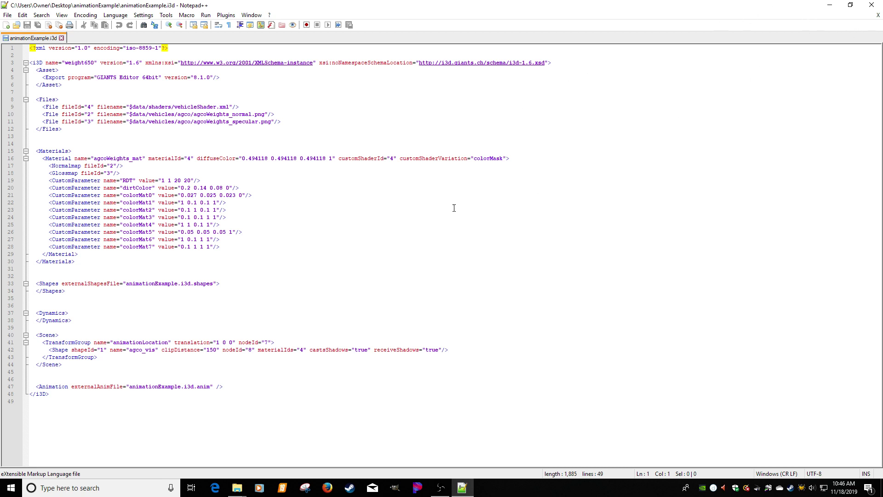
left_click(878, 15)
left_click(872, 5)
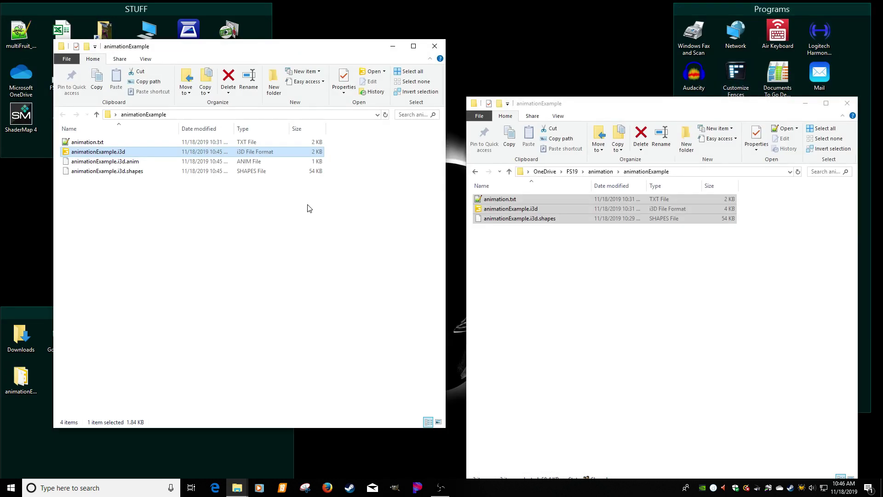
- Open animation.txt from the desktop folder, review its clip and keyframe lines, and close it
double_click(92, 142)
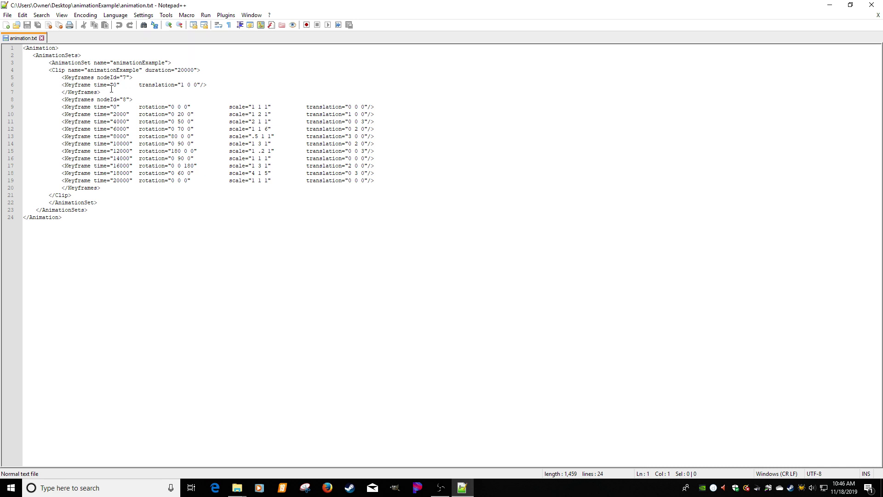
left_click_drag(81, 70, 93, 151)
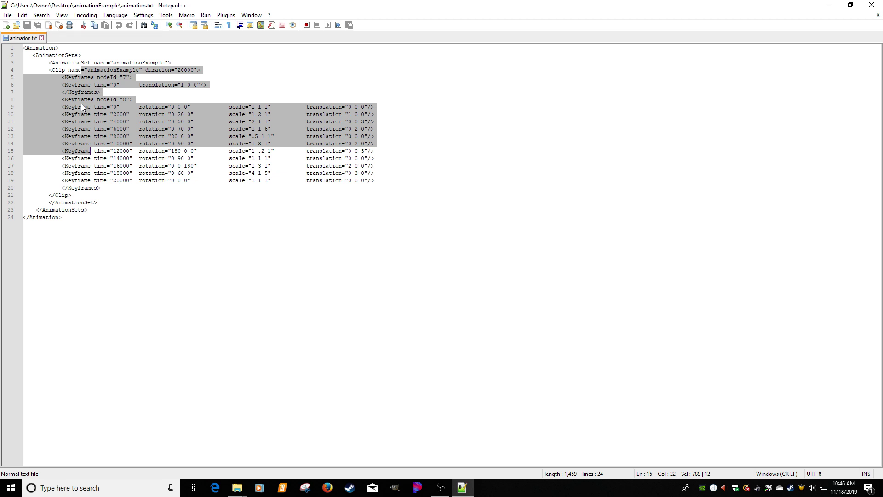
left_click(878, 15)
left_click(872, 4)
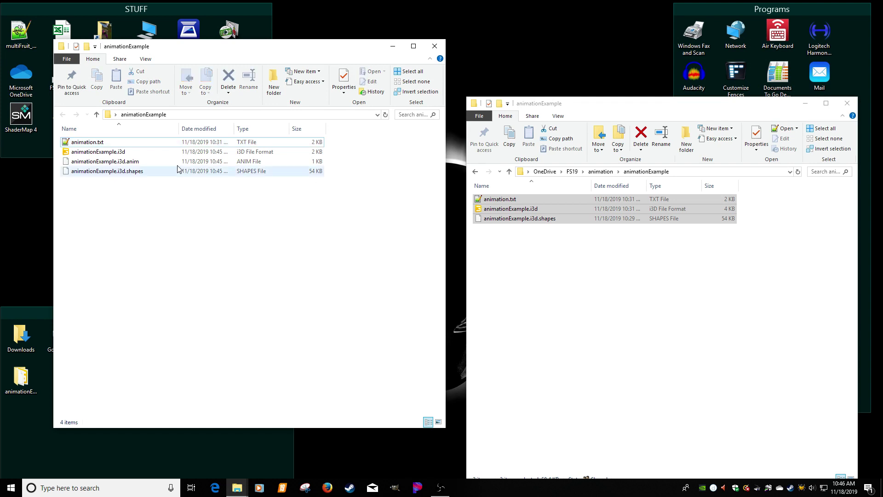
- Open animation.txt from the desktop animationExample folder in Notepad++ and minimize its window
right_click(120, 153)
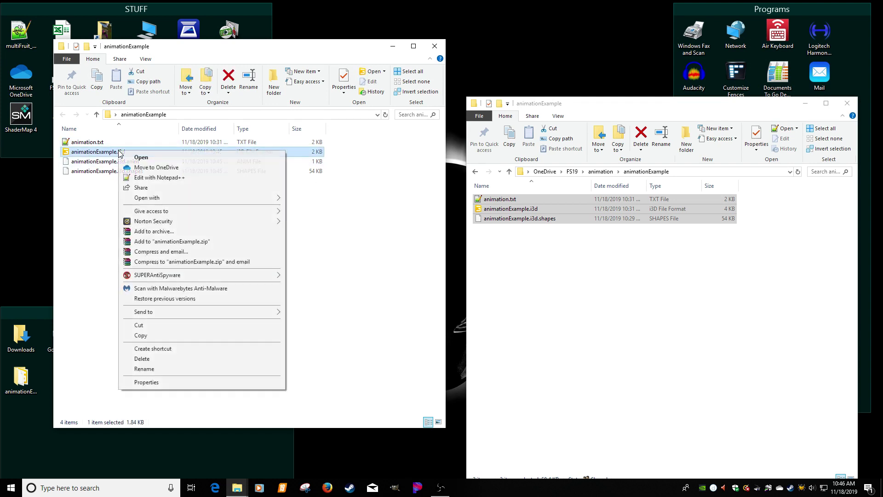
double_click(88, 143)
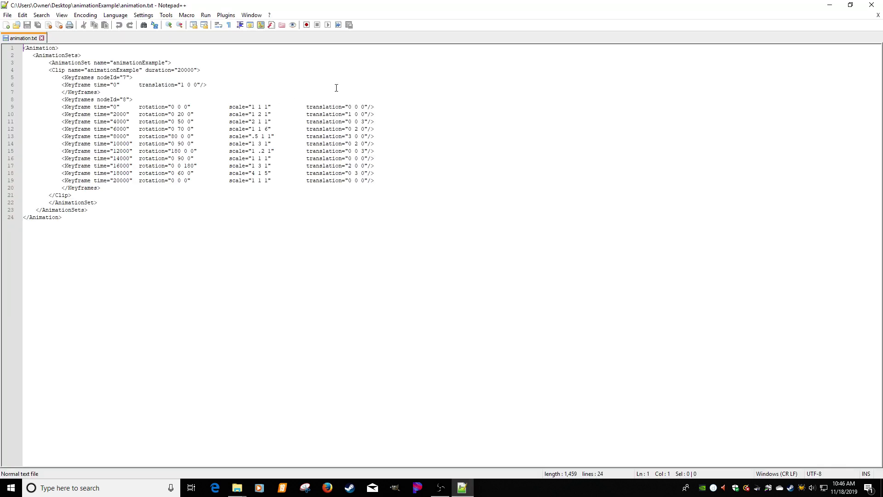
left_click(830, 5)
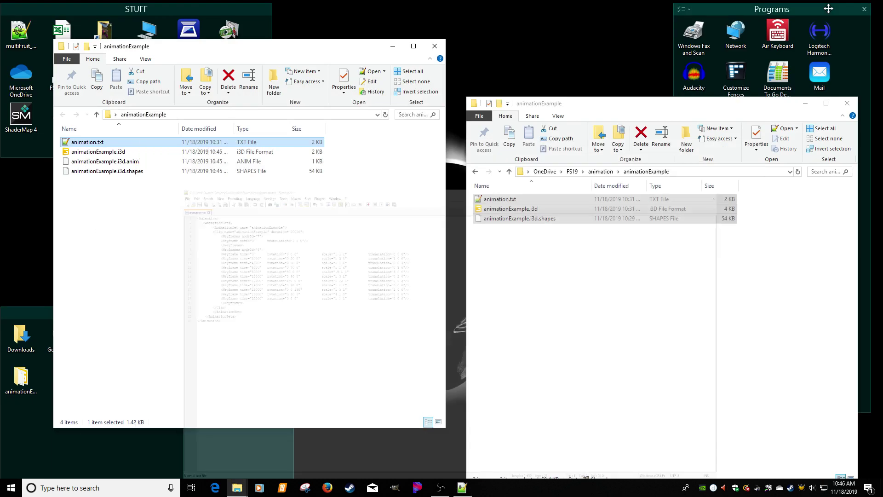
- Delete animationExample.i3d.anim from the desktop folder, and check the animationLocation node of animationExample.i3d in GIANTS Editor 8.1.0 without it
left_click(122, 162)
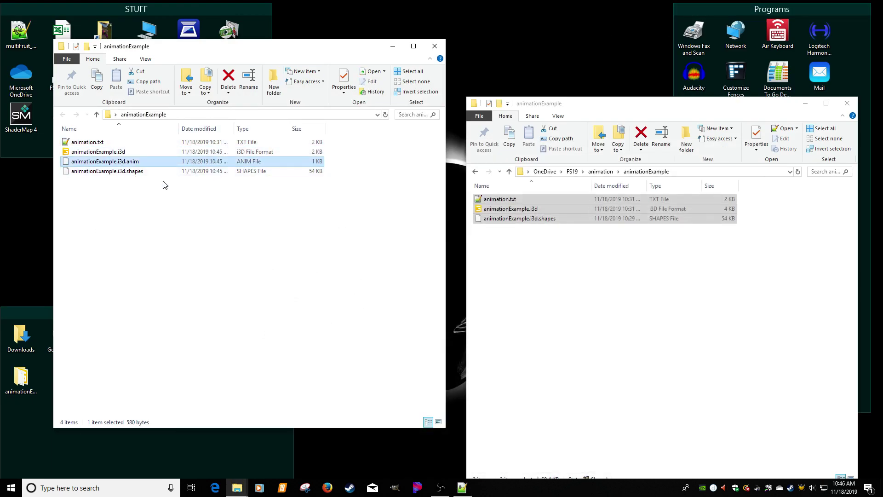
key("Delete")
double_click(116, 151)
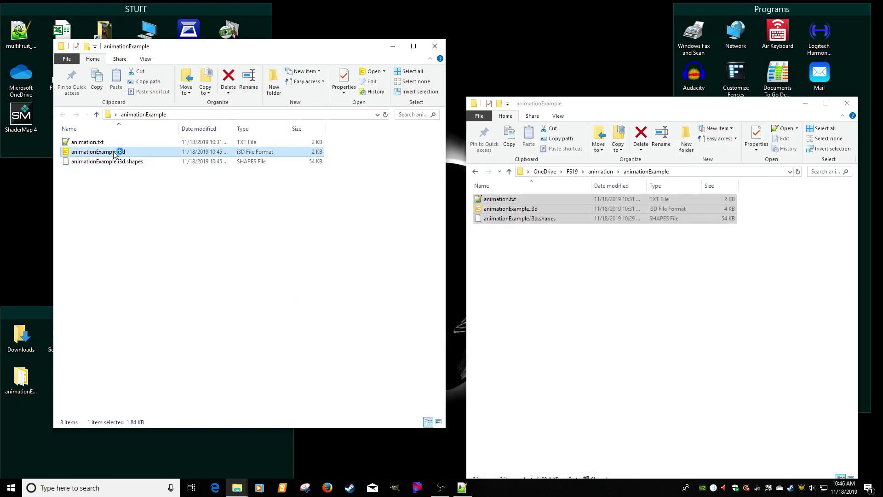
double_click(326, 220)
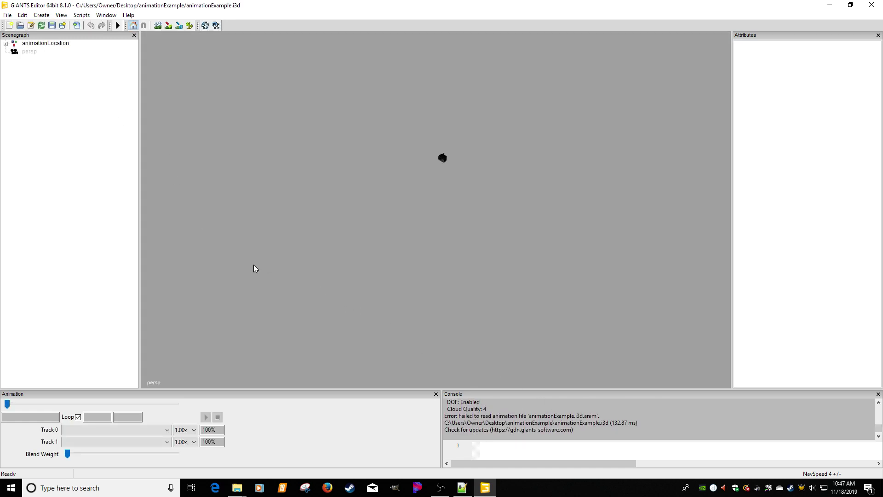
left_click(57, 45)
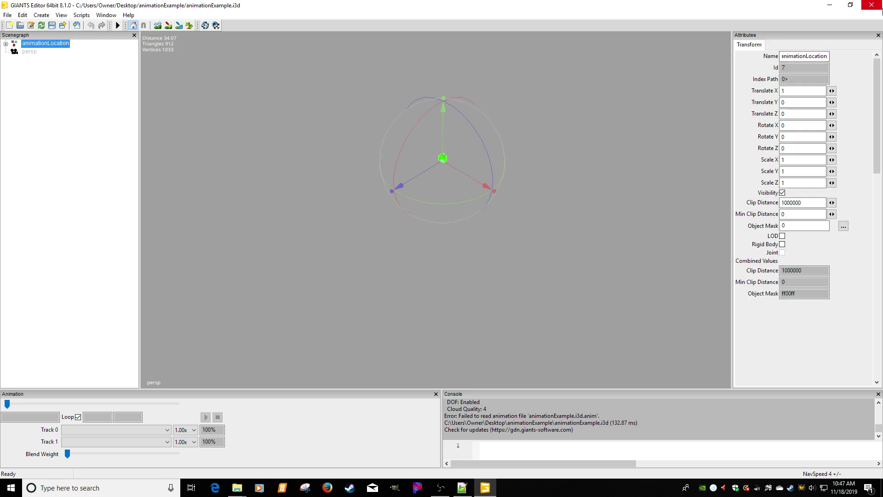
left_click(872, 5)
left_click(321, 203)
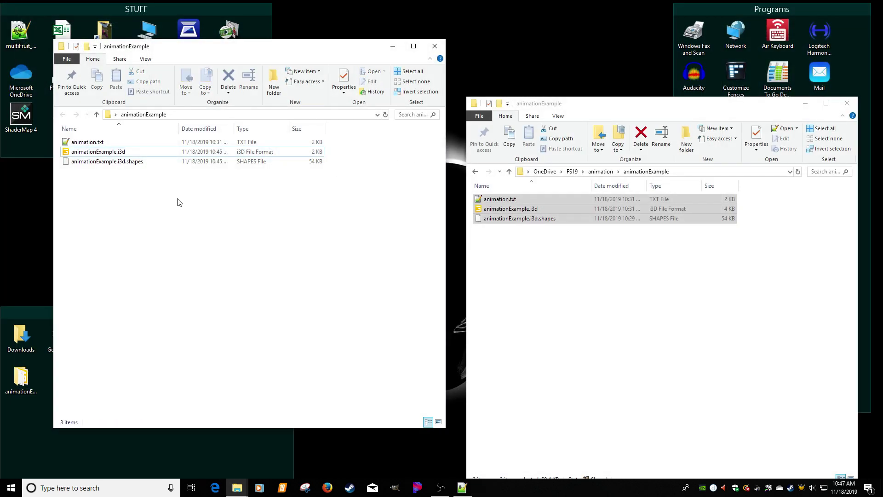
- Open the desktop animationExample.i3d in Notepad++ and copy the entire Animation block from animation.txt
right_click(91, 154)
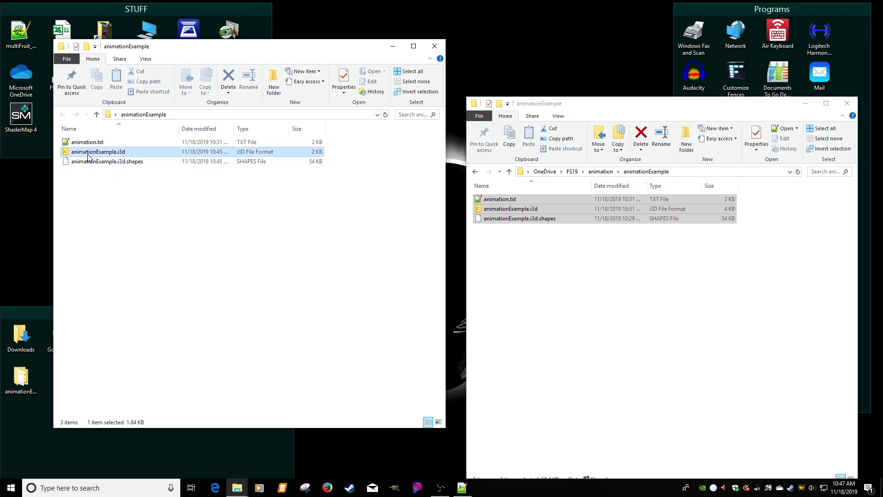
left_click(121, 182)
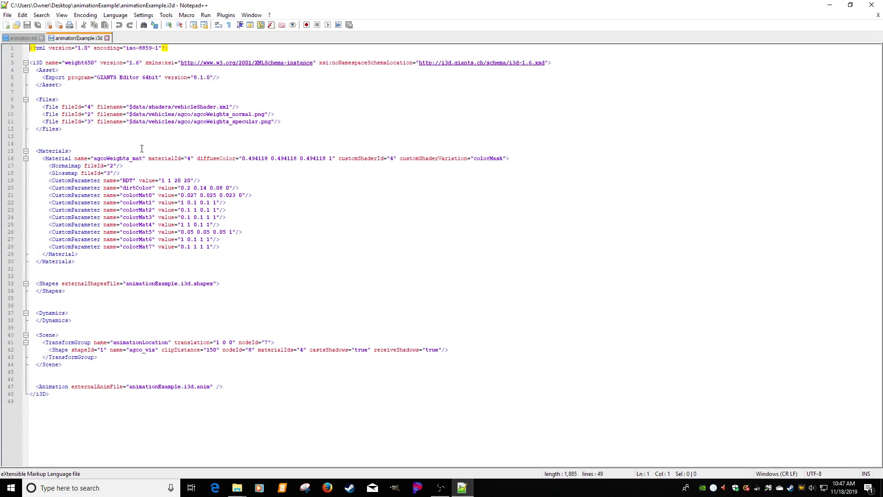
left_click(28, 39)
left_click_drag(95, 215, 24, 47)
key("ctrl+c")
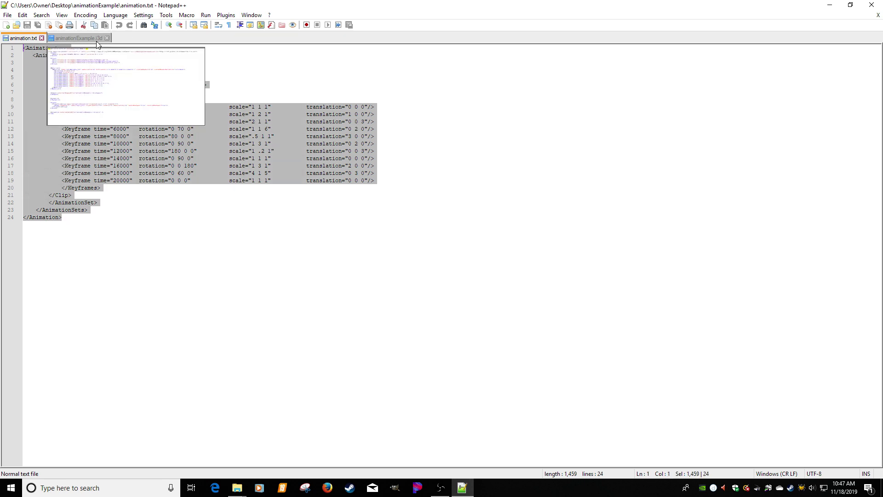
- Replace the externalAnimFile line in animationExample.i3d with the copied Animation block, save the file and close Notepad++
left_click(76, 38)
left_click_drag(223, 386, 31, 379)
key("ctrl+v")
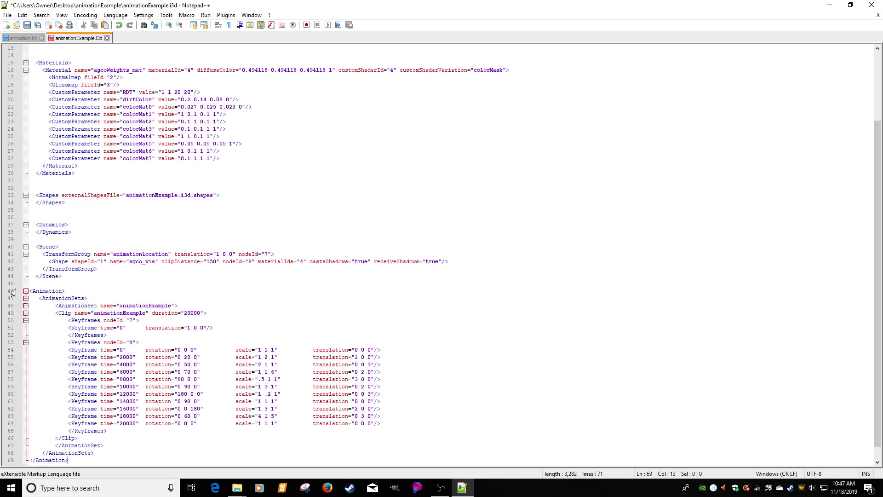
key("ctrl+s")
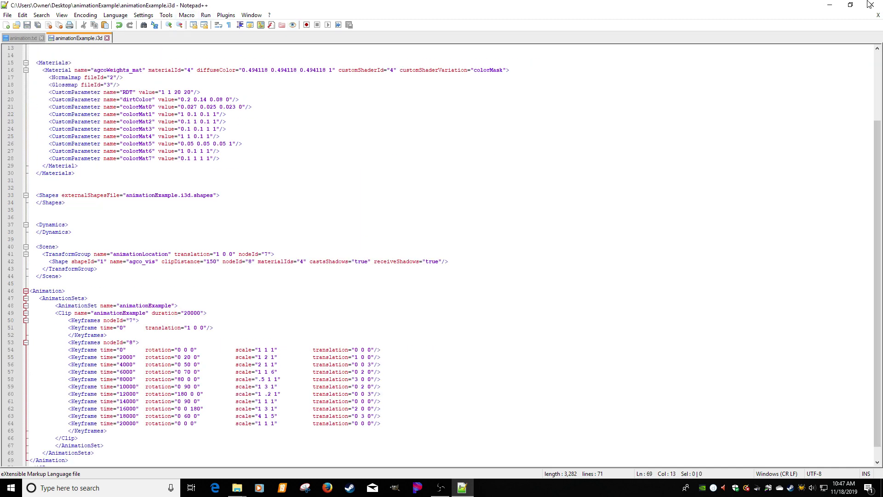
double_click(878, 15)
left_click(872, 4)
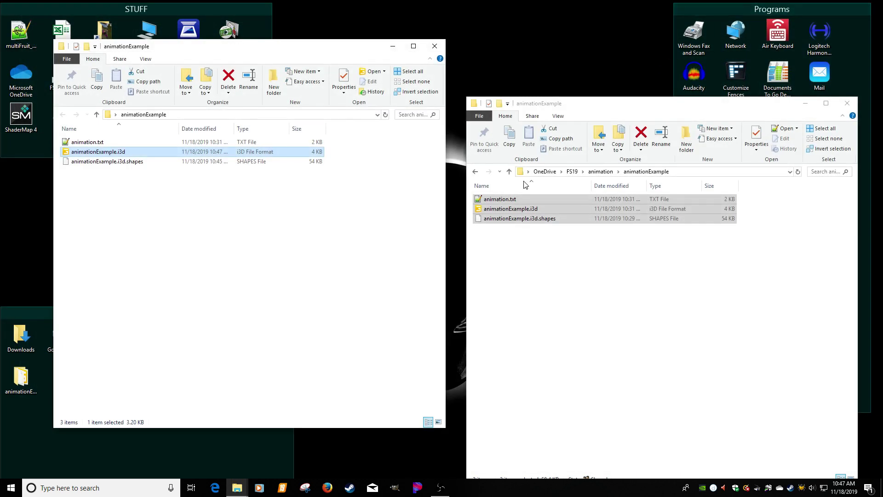
- Open the edited desktop animationExample.i3d in GIANTS Editor 8.1.0, play the animation on animationLocation and close the editor
left_click(334, 253)
double_click(99, 152)
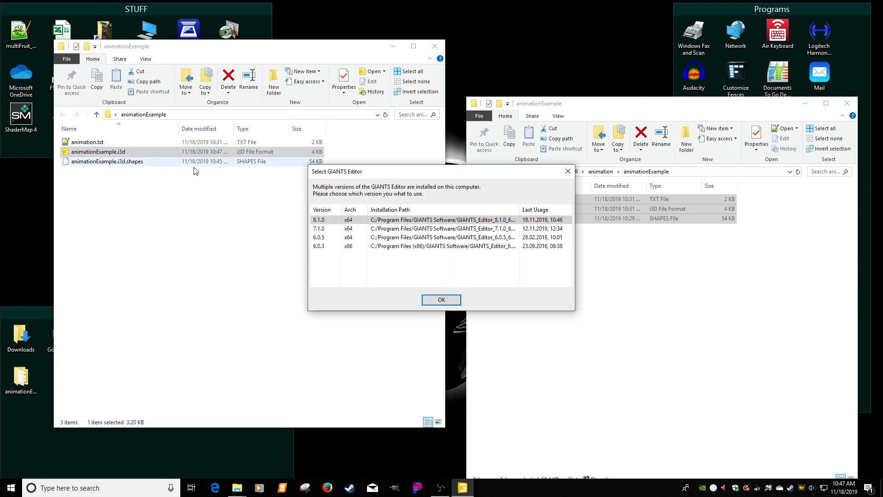
double_click(327, 222)
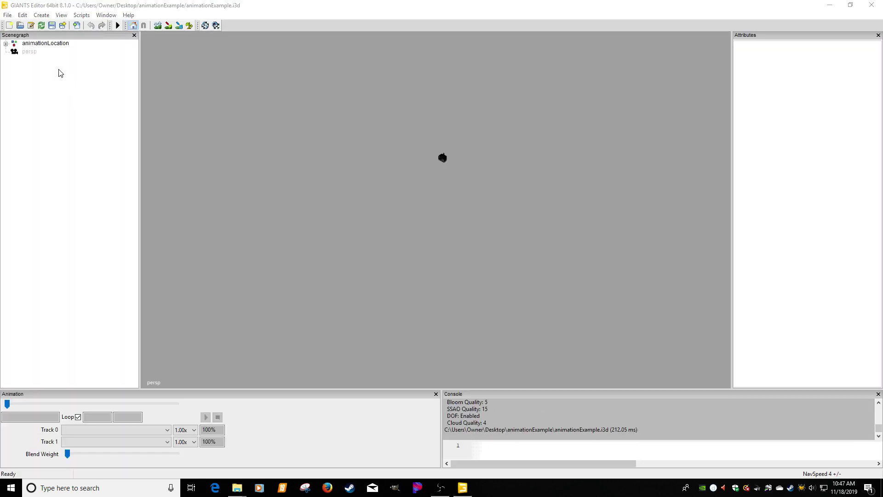
left_click(45, 44)
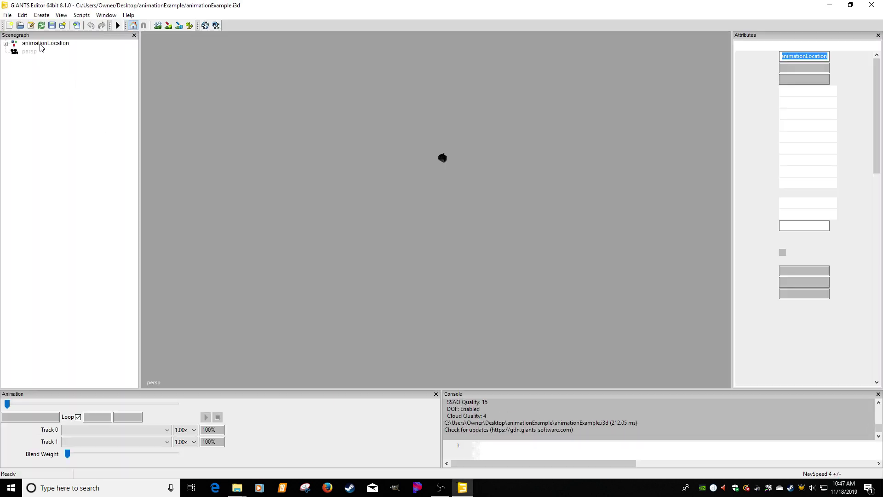
left_click(206, 417)
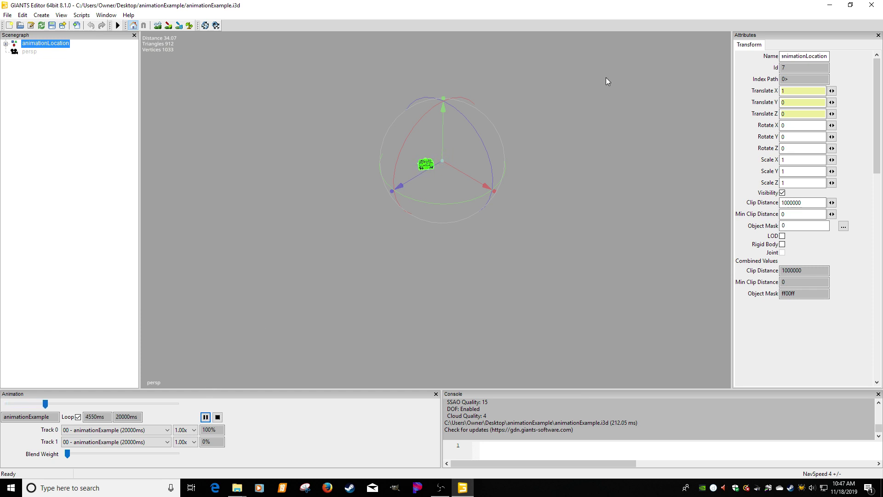
left_click(871, 4)
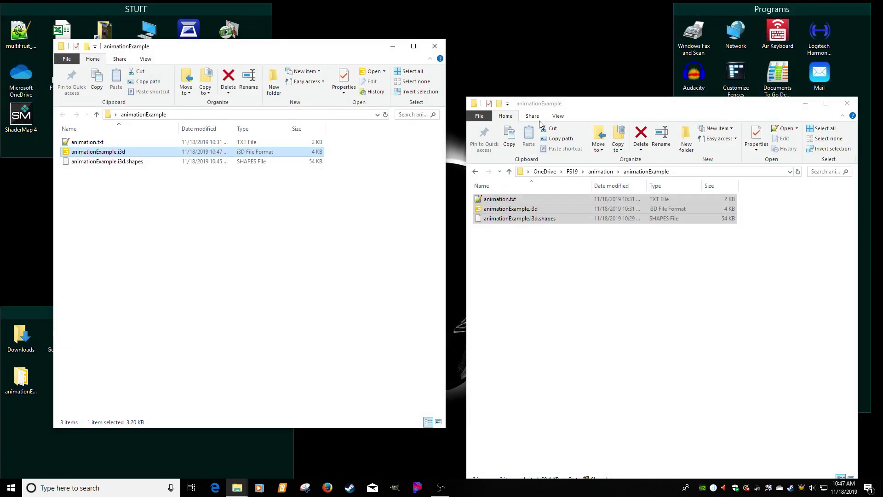
- Delete all the files in the desktop animationExample folder
left_click_drag(108, 207, 59, 145)
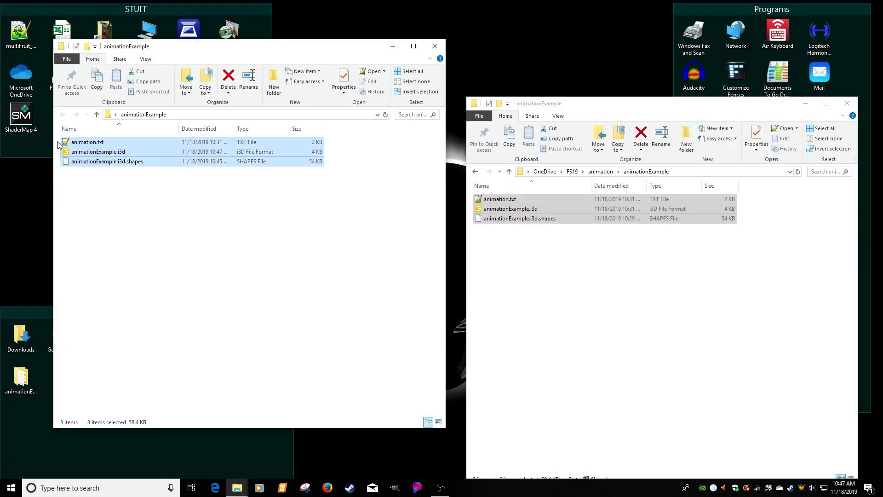
key("Delete")
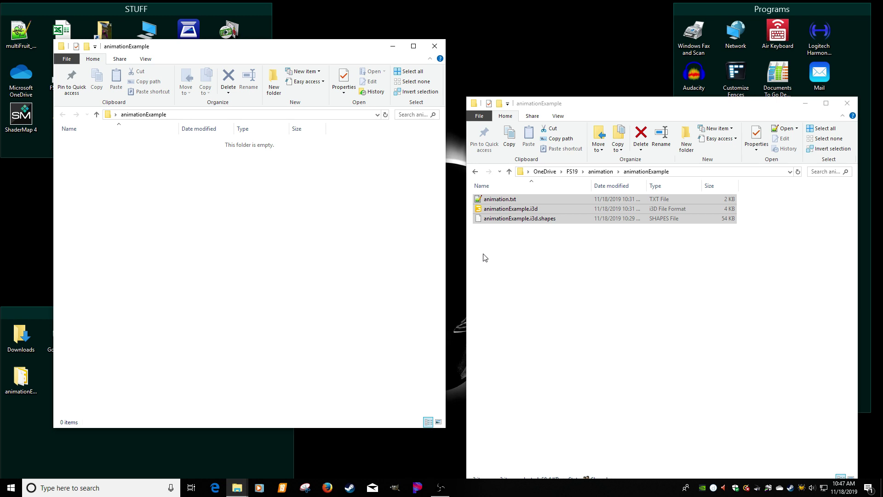
- Open animationExample.i3d from the OneDrive animationExample folder in Notepad++ and go to its Scene and Animation sections
left_click(534, 259)
left_click(504, 212)
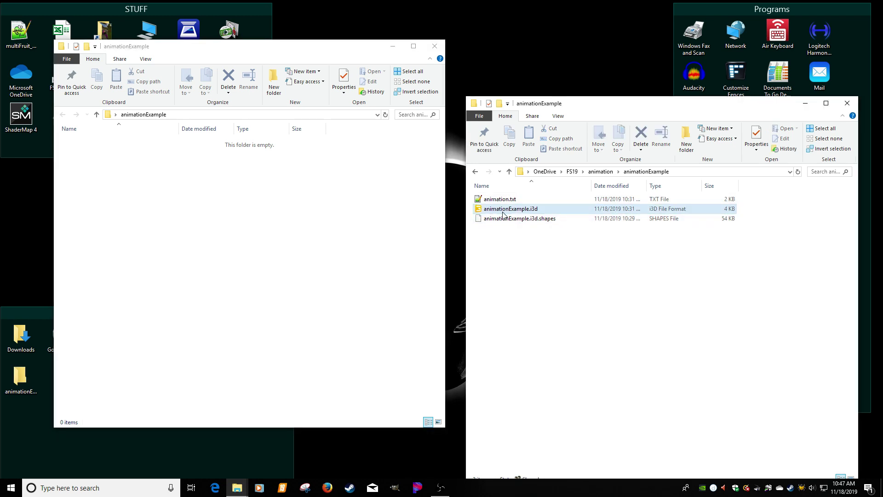
right_click(503, 215)
left_click(529, 276)
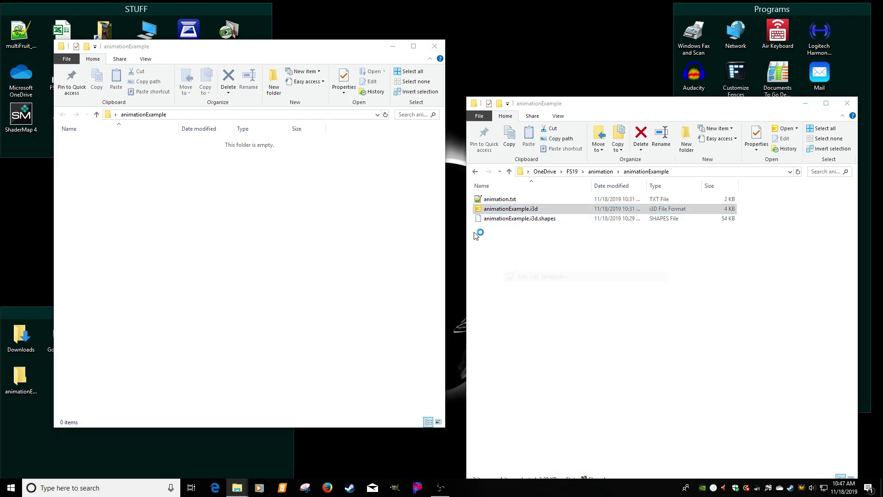
scroll(289, 240, "down", 5)
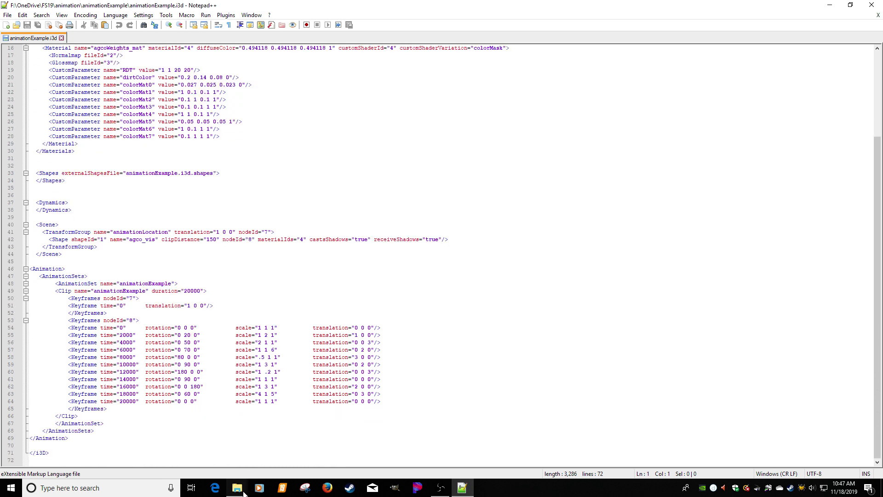
- Open the OneDrive copy of animationExample.i3d in GIANTS Editor 8.1.0 as well
mouse_move(237, 487)
left_click(266, 416)
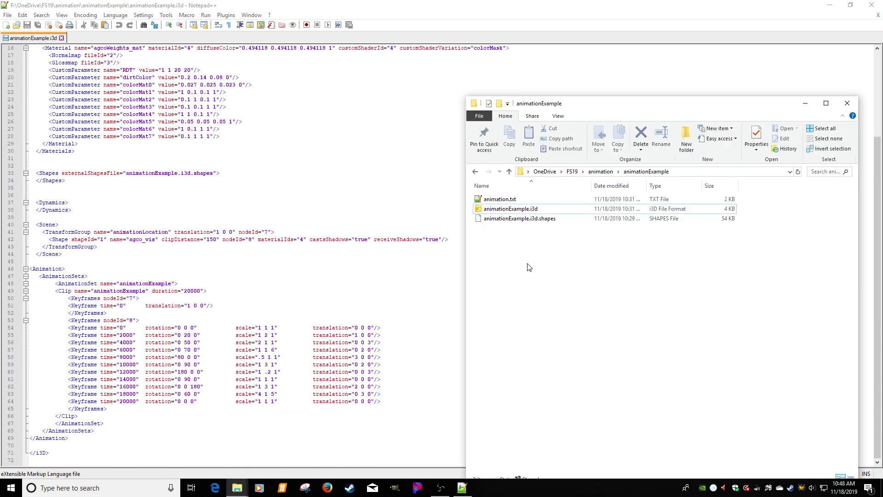
double_click(488, 210)
double_click(483, 220)
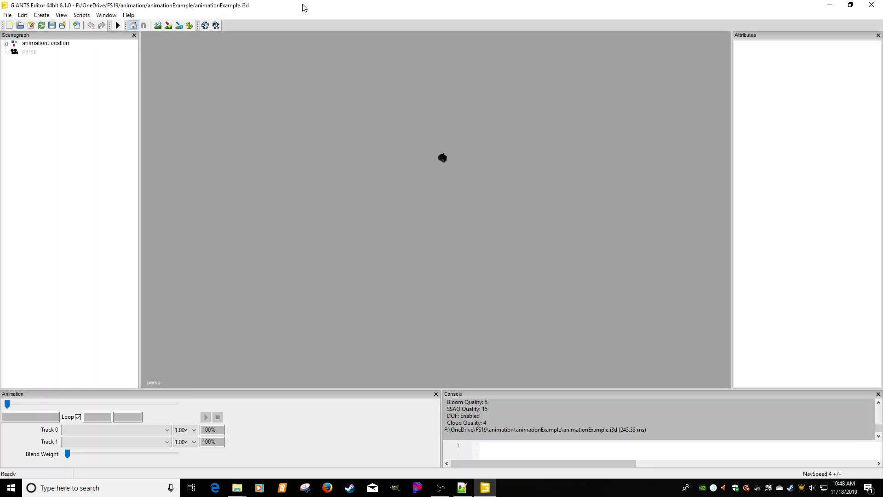
- Arrange the Notepad++ and GIANTS Editor windows side by side, with the i3d code to the left of the scene
double_click(304, 7)
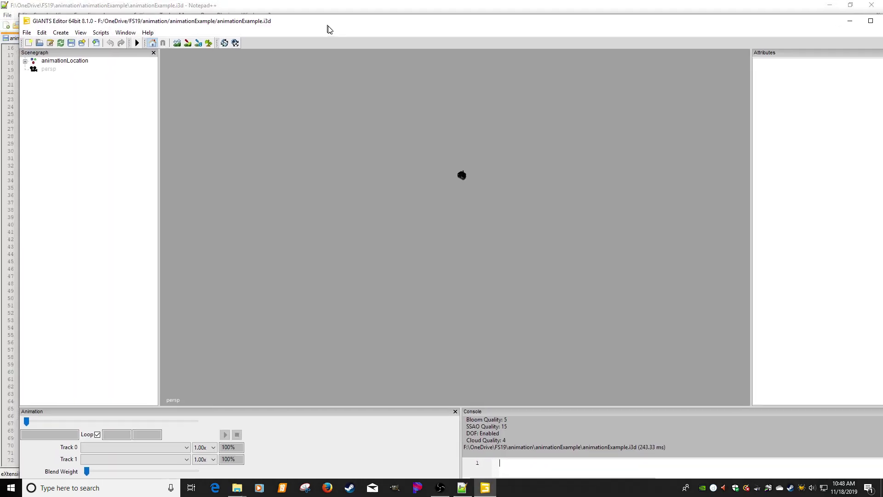
left_click_drag(31, 93, 469, 93)
left_click_drag(628, 37, 589, 20)
key("alt+Tab")
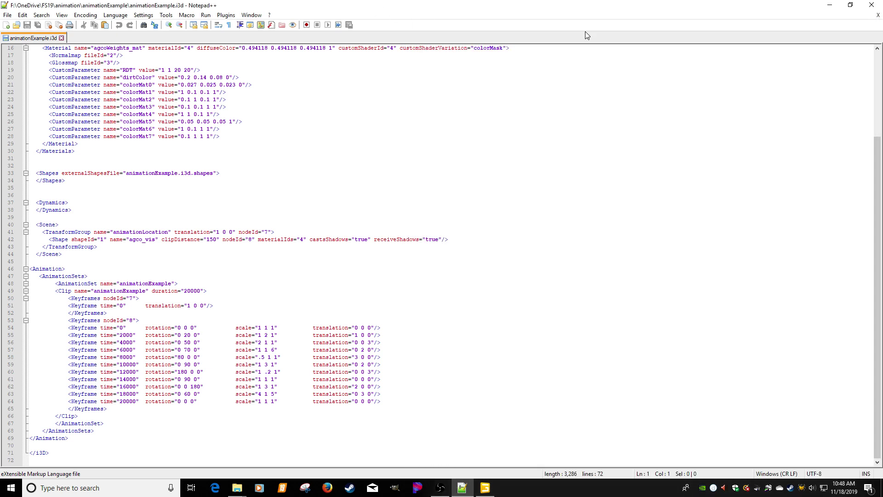
left_click(850, 4)
left_click_drag(593, 74, 391, 15)
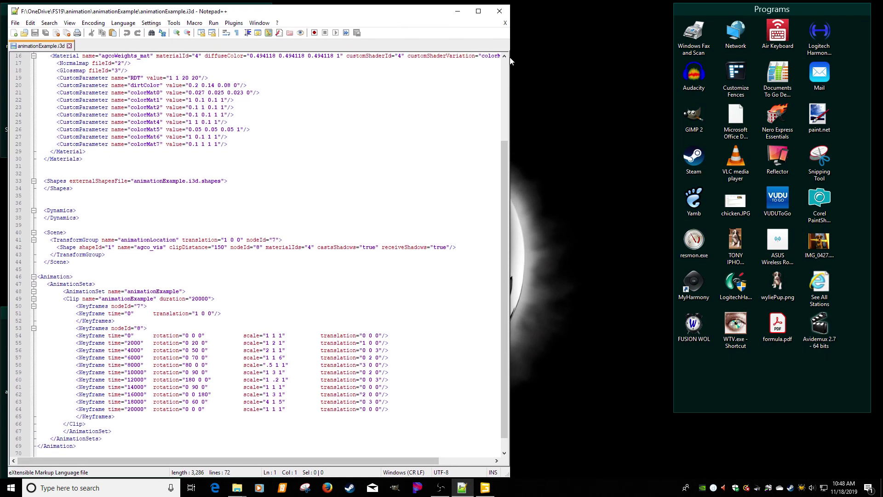
left_click_drag(511, 57, 427, 65)
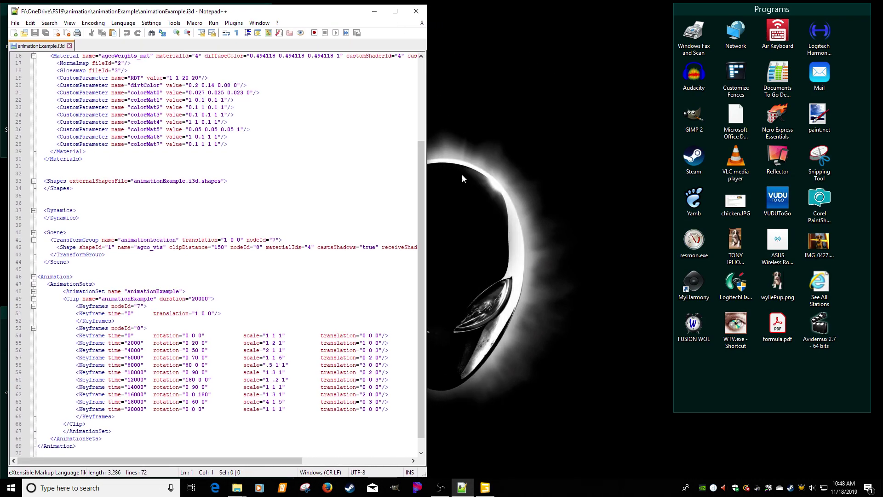
left_click(486, 488)
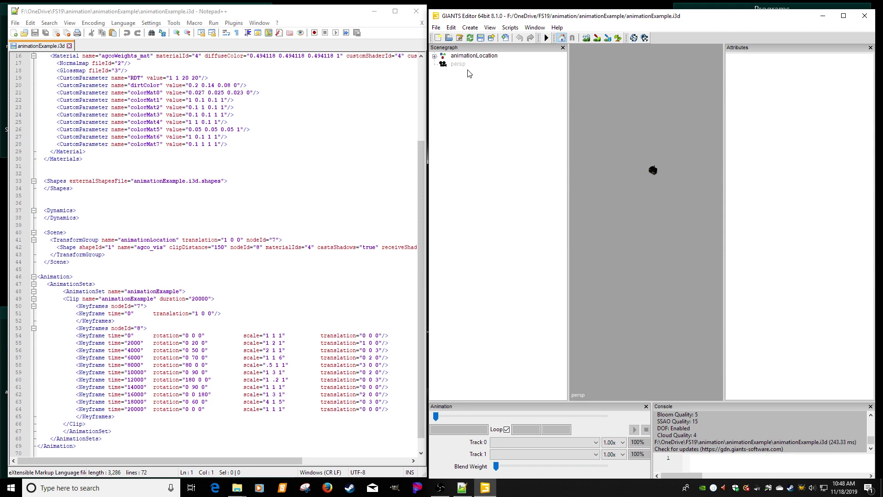
- Expand animationLocation and compare the IDs and animated transform values of animationLocation and agco_vis with the i3d keyframe code
left_click(468, 56)
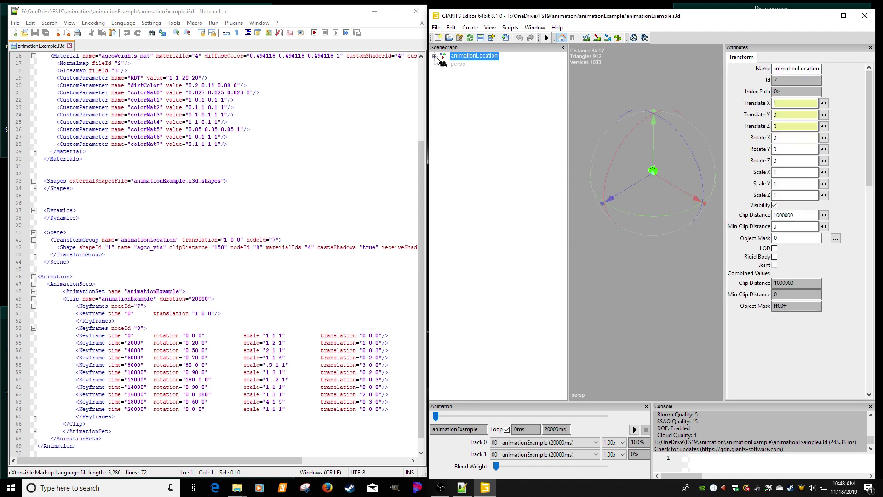
left_click(434, 57)
left_click(469, 66)
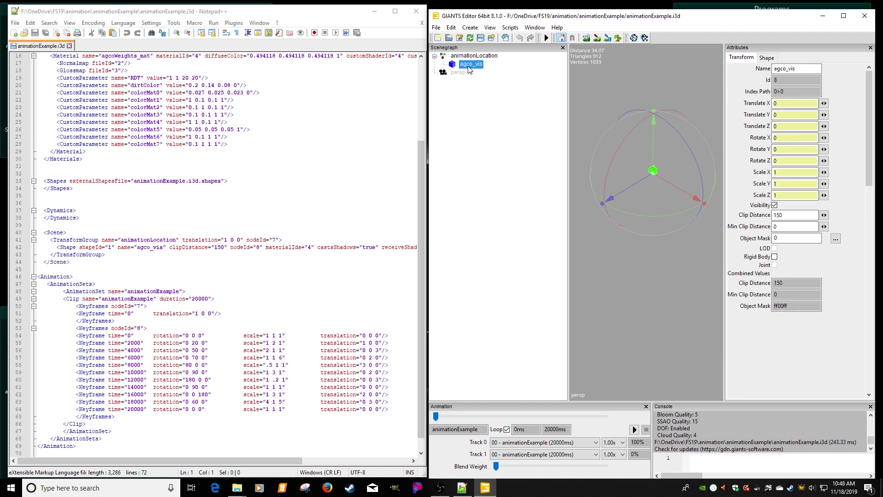
left_click(464, 58)
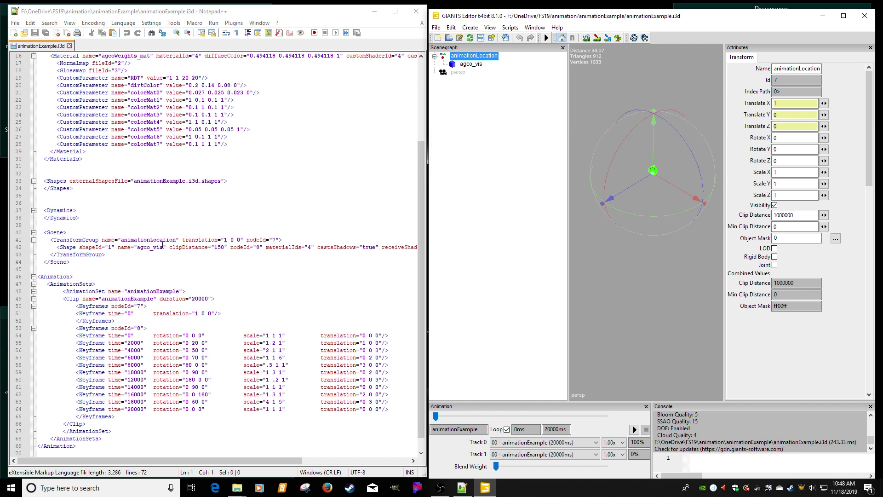
left_click(472, 66)
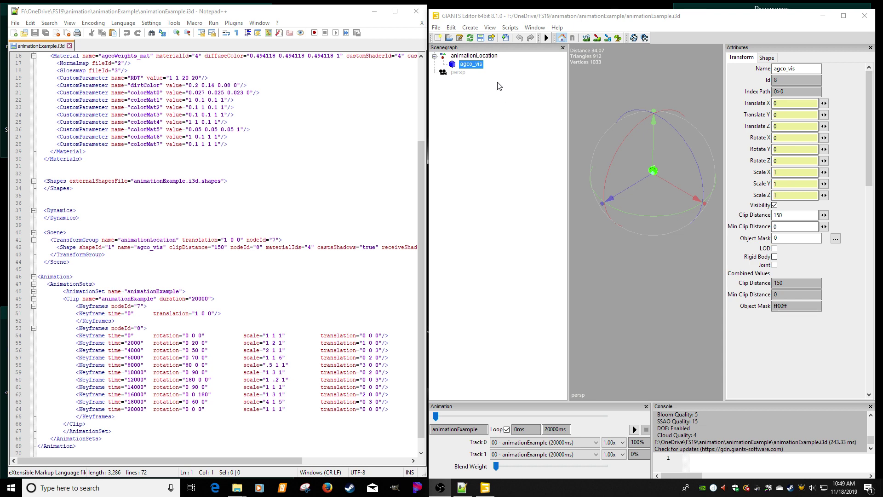
- Examine animationLocation's Id and translation alongside its TransformGroup, the animationExample AnimationSet and Clip, and the node 7 keyframe in the code
left_click(473, 56)
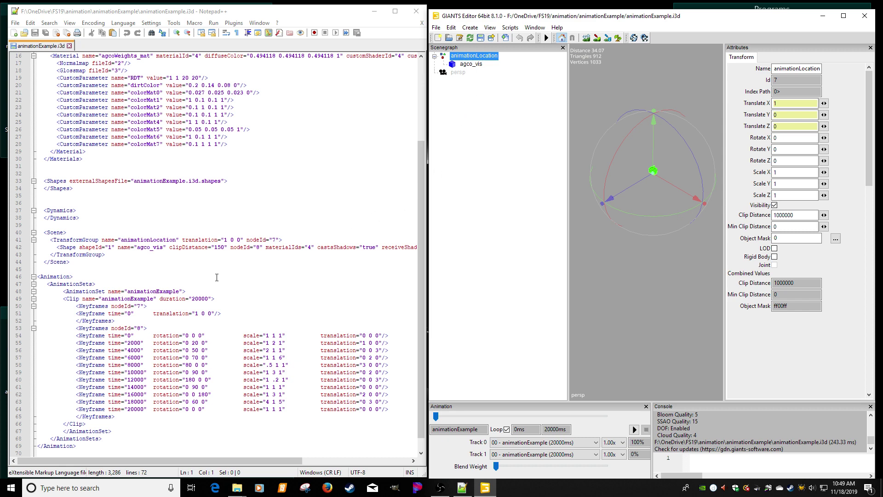
left_click(491, 103)
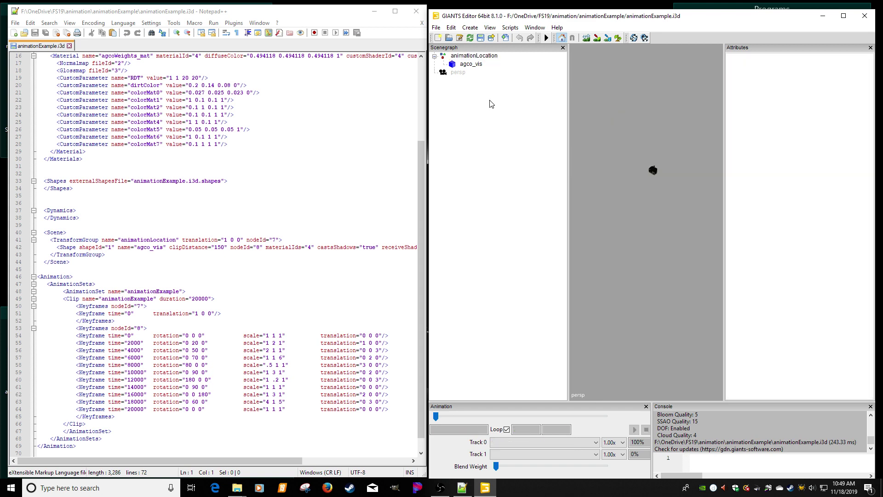
left_click(477, 57)
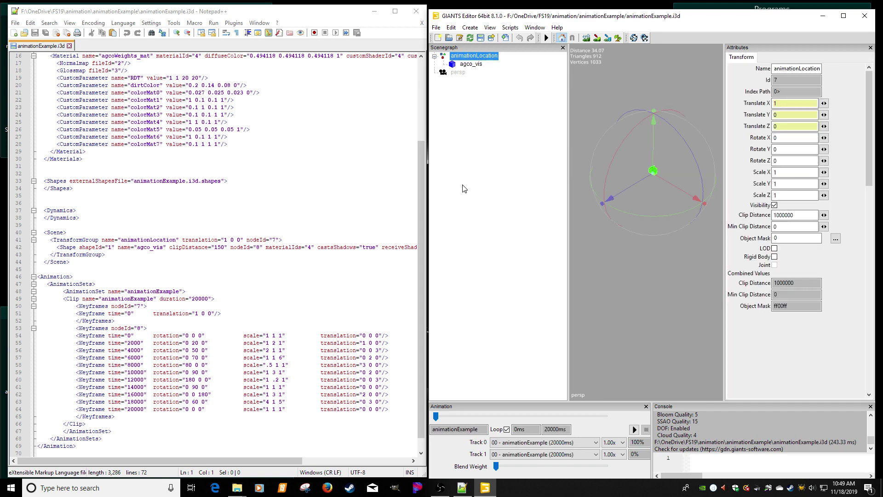
left_click(477, 83)
left_click(468, 57)
left_click(494, 113)
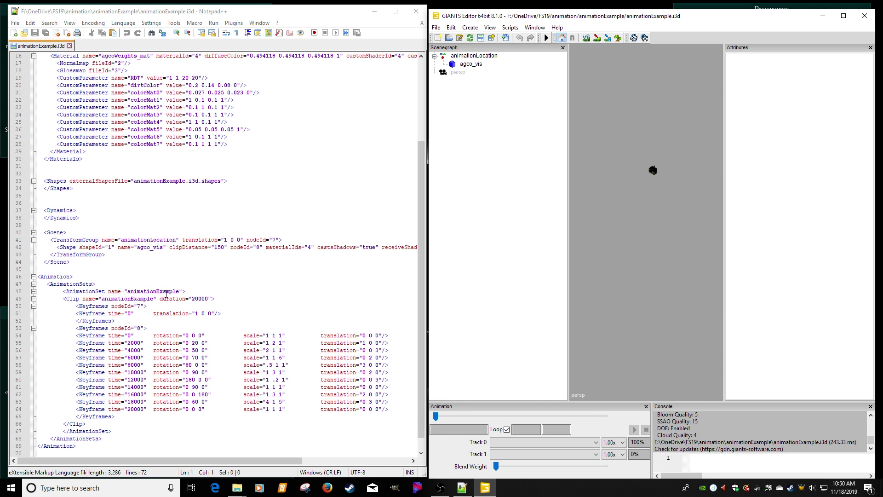
left_click(135, 292)
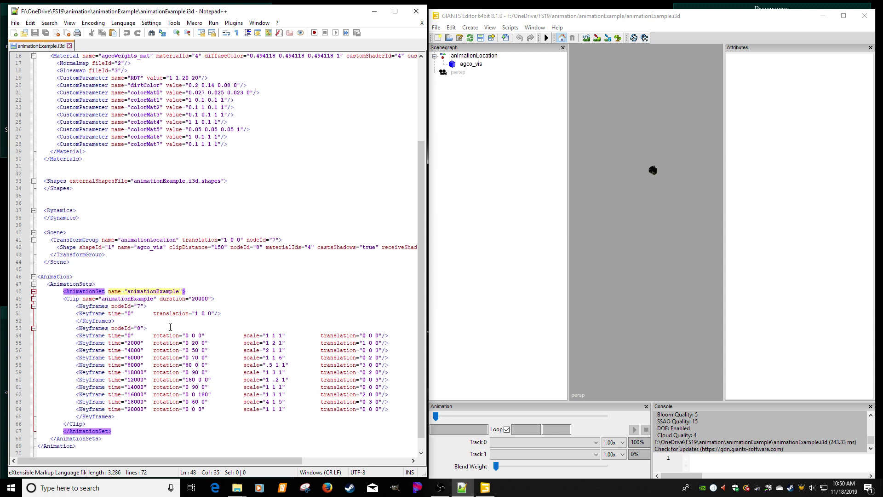
left_click(158, 305)
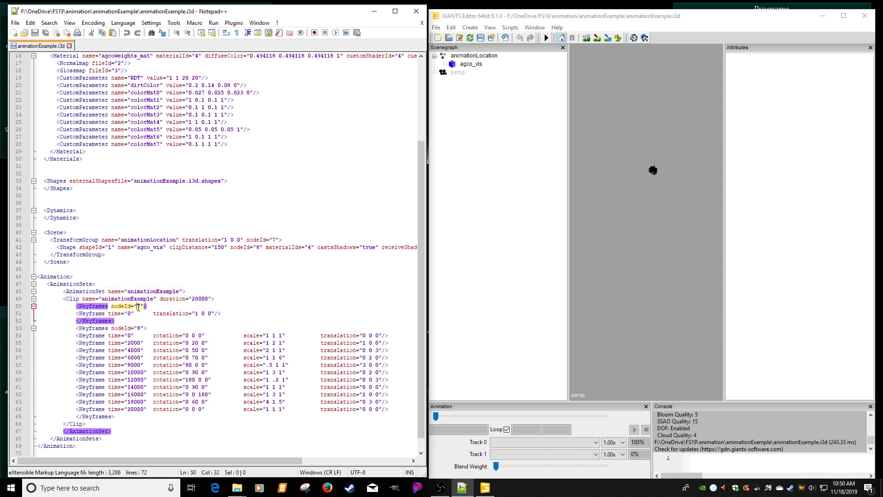
left_click(138, 299)
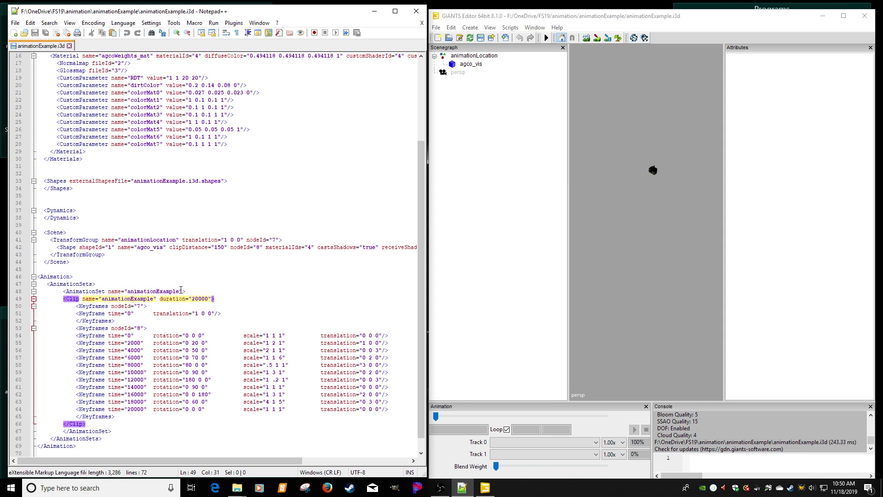
left_click(140, 241)
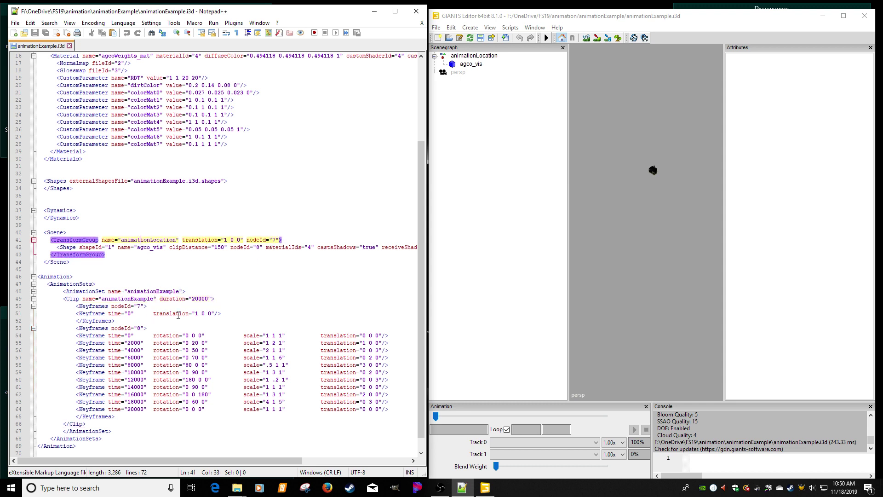
left_click(195, 314)
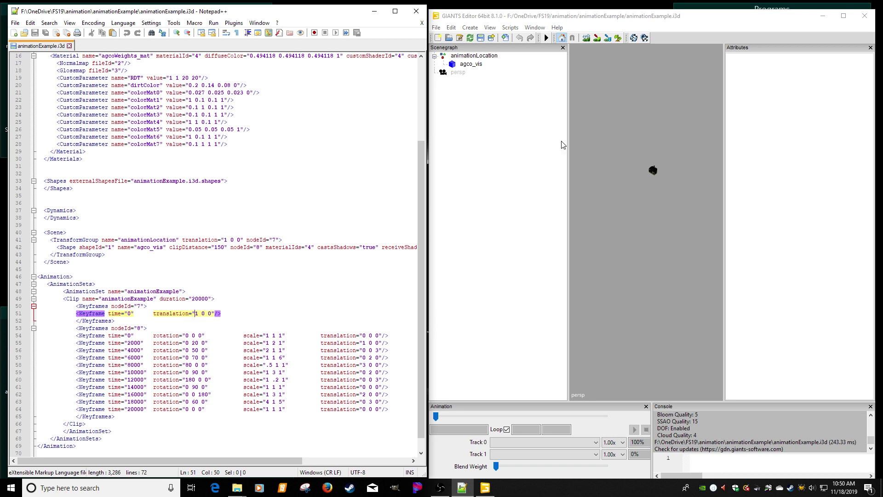
left_click(465, 57)
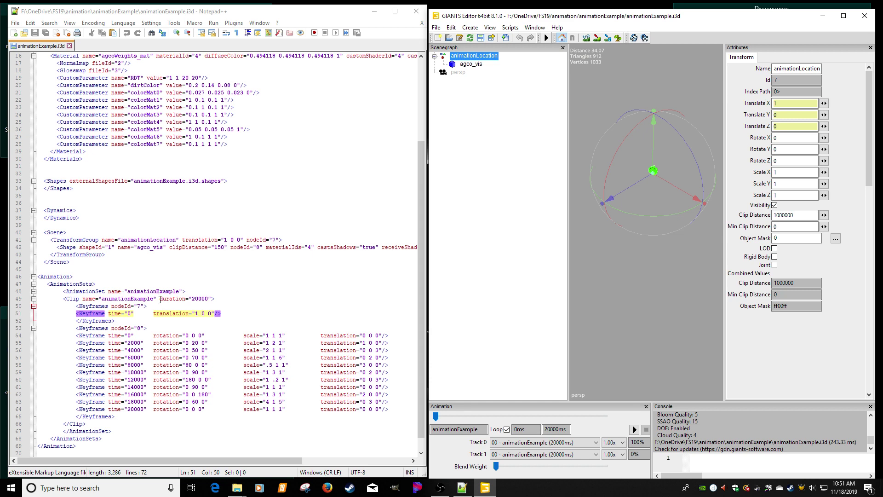
- Compare the first and last node 8 keyframes' times and rotations with each other and with the Clip duration
left_click(143, 328)
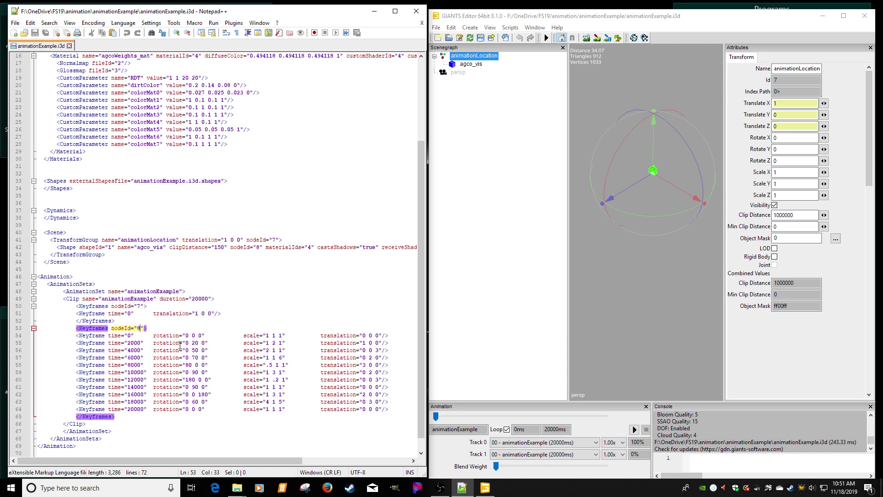
scroll(193, 335, "down", 1)
left_click(198, 284)
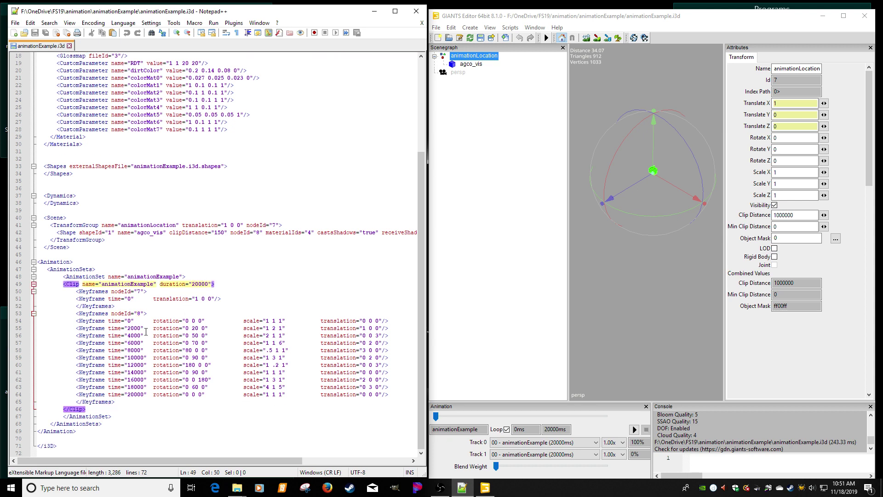
left_click(131, 321)
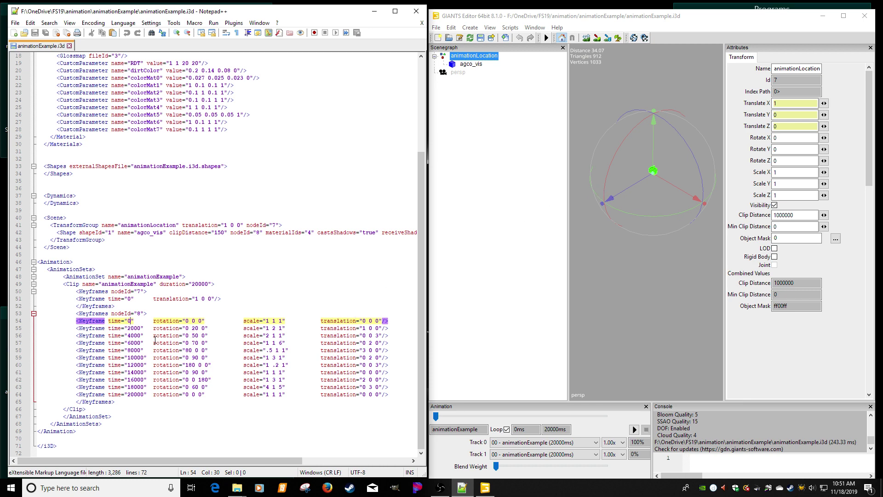
left_click(137, 394)
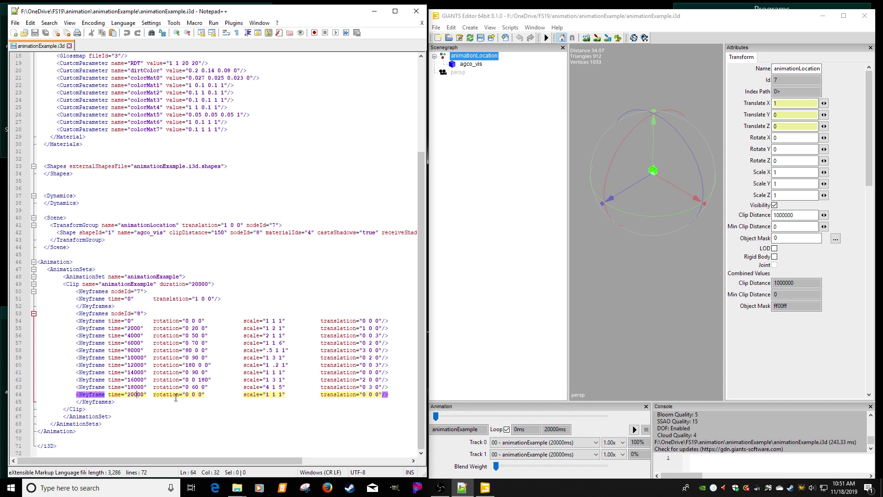
left_click(193, 321)
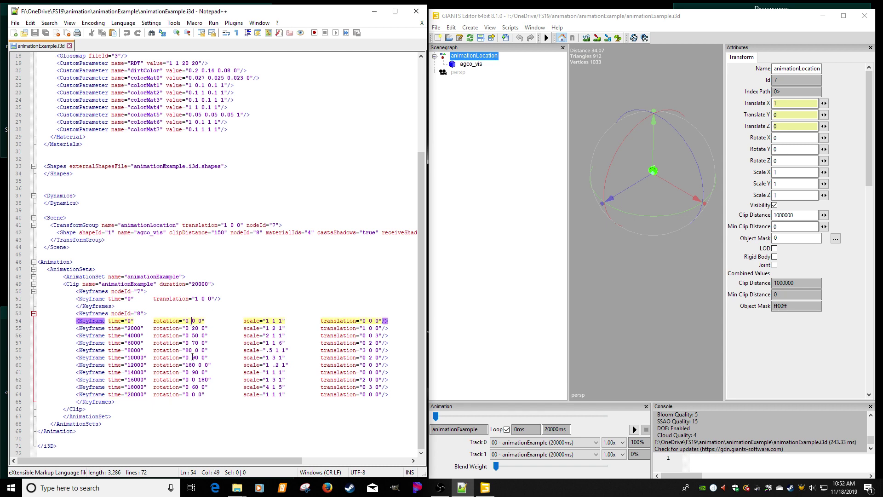
left_click(193, 395)
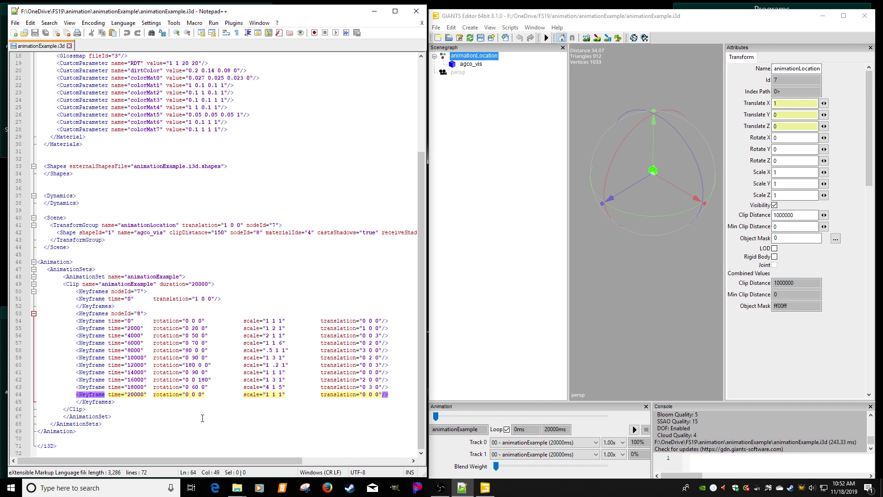
- Examine how the rotation, scale and translation attributes are written across the node 8 keyframes
left_click(134, 328)
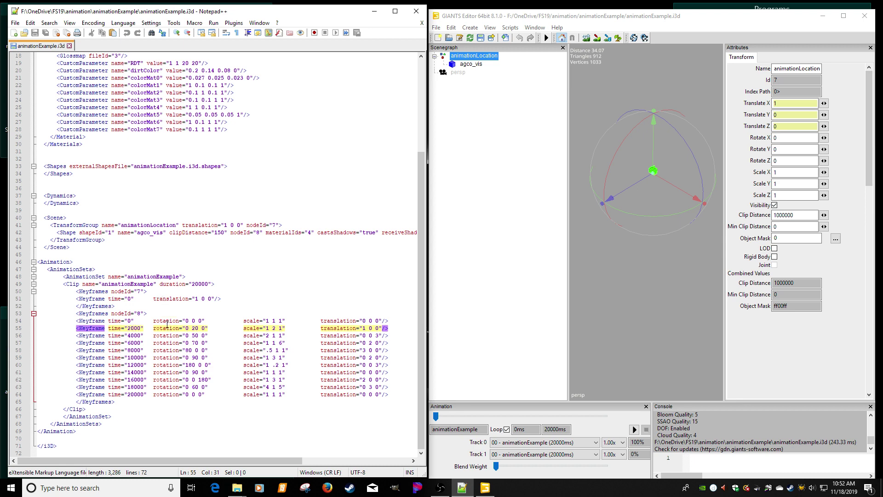
left_click(164, 321)
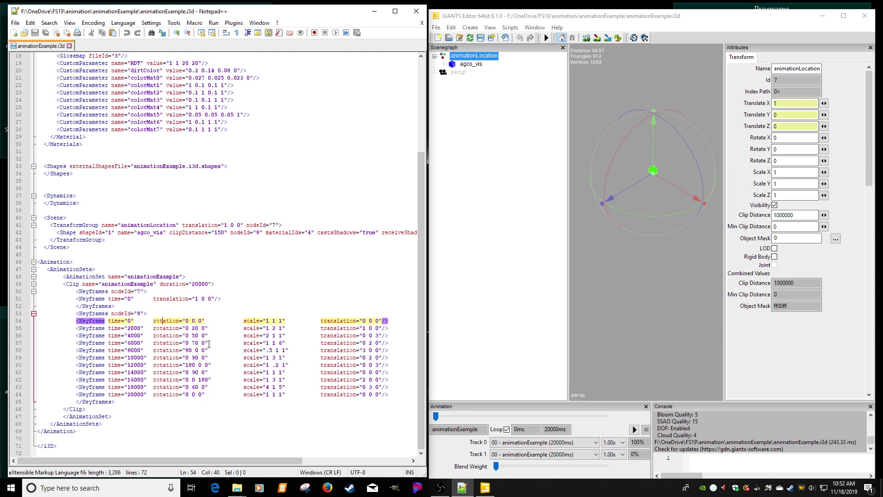
left_click(197, 335)
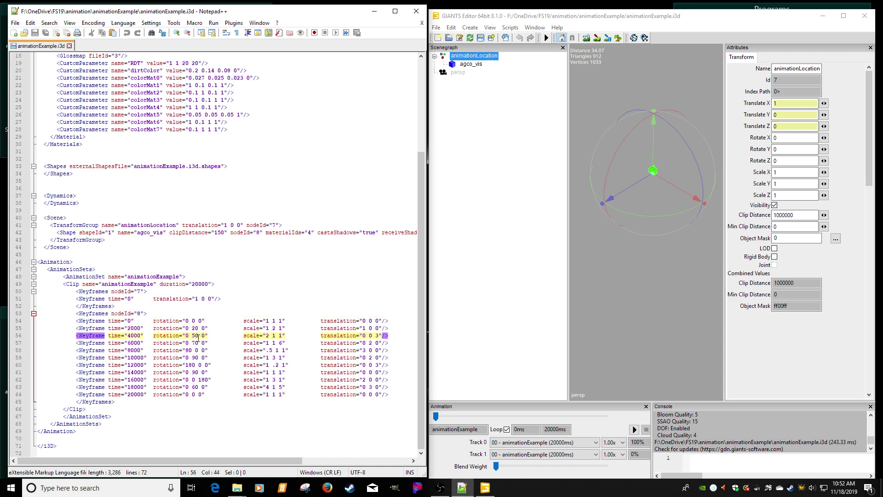
left_click(189, 321)
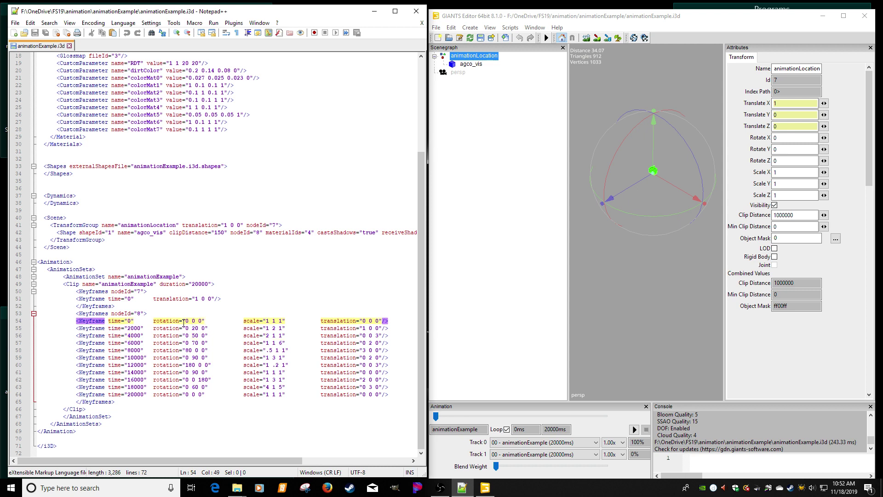
left_click(195, 357)
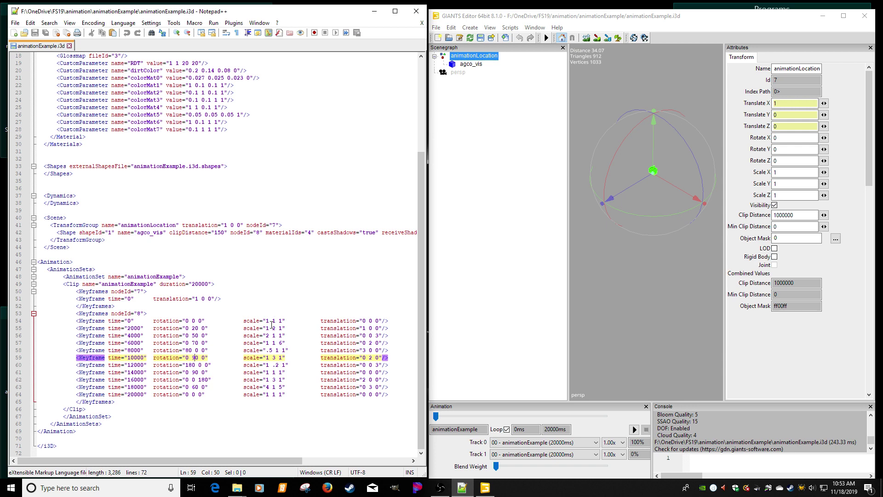
left_click_drag(237, 324, 285, 394)
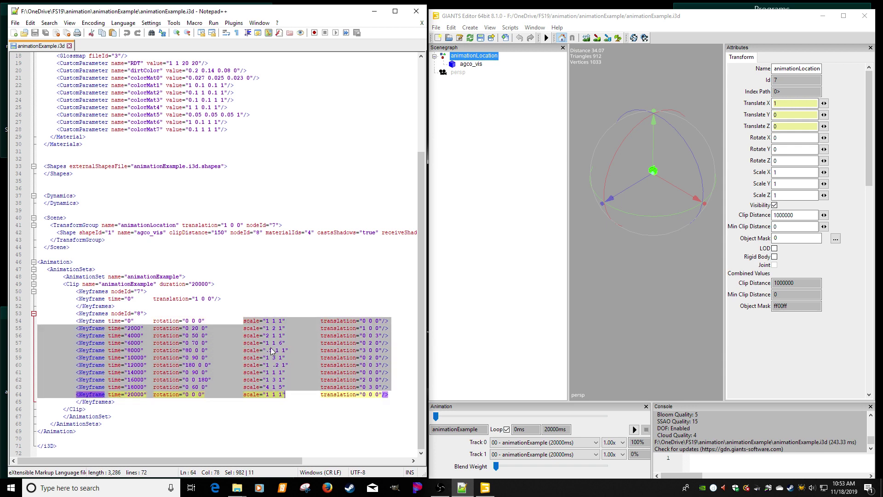
left_click(230, 342)
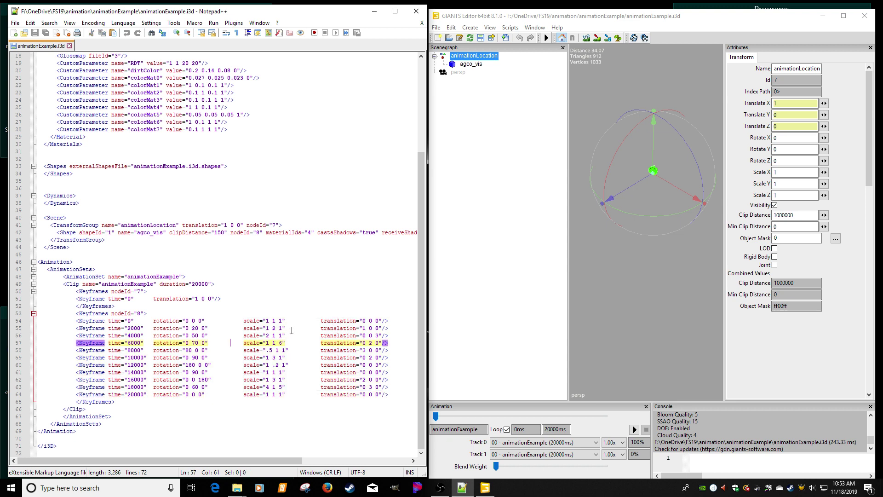
left_click_drag(323, 321, 327, 328)
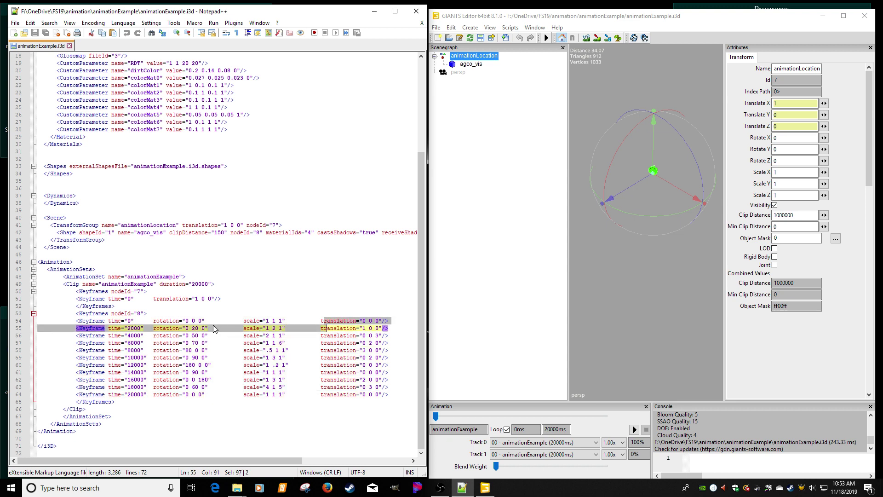
left_click(169, 321)
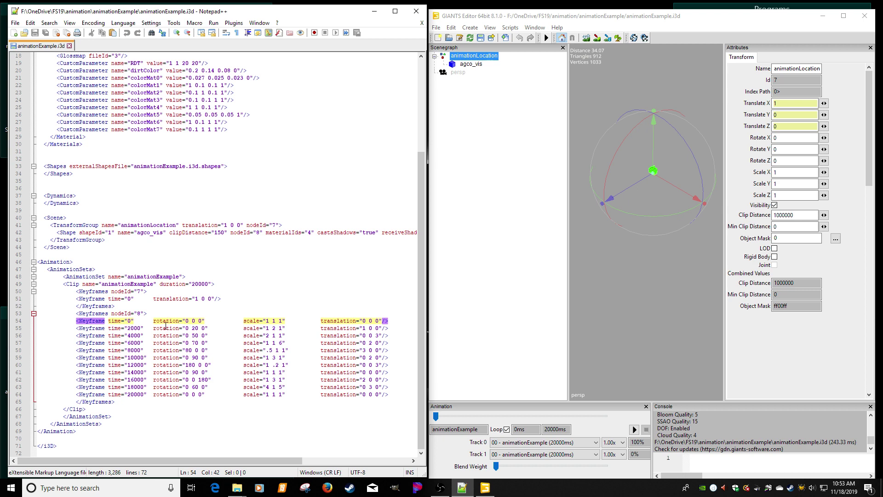
left_click(334, 321)
left_click(249, 321)
left_click(261, 335)
left_click(164, 320)
left_click(331, 328)
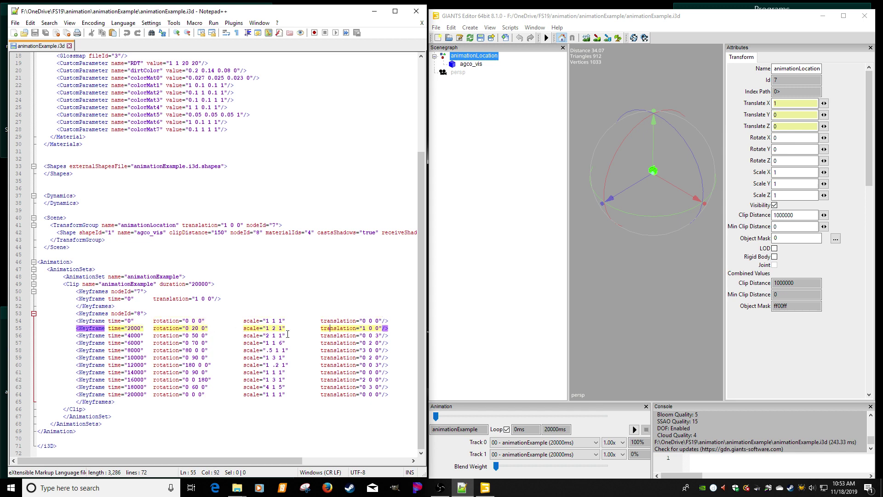
- Review the time values of the intermediate node 8 keyframes, from 2000 through 12000
left_click(133, 328)
key("Down")
key("Down")
key("Down")
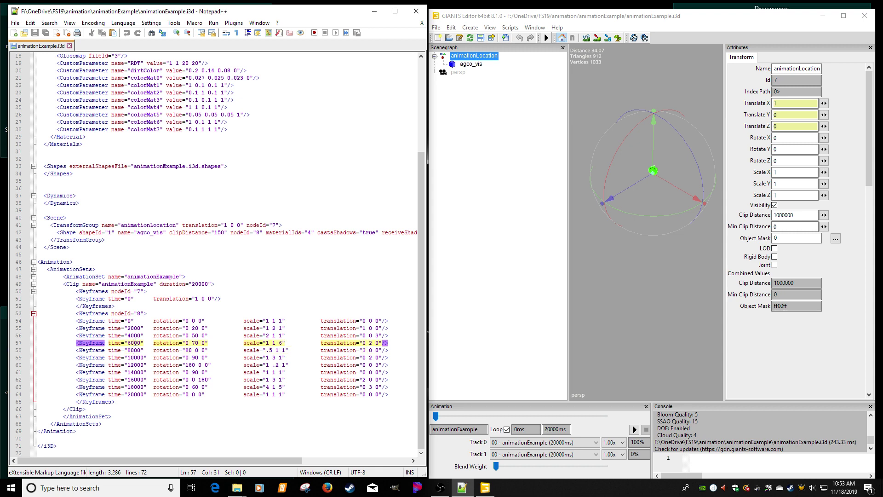
left_click(136, 328)
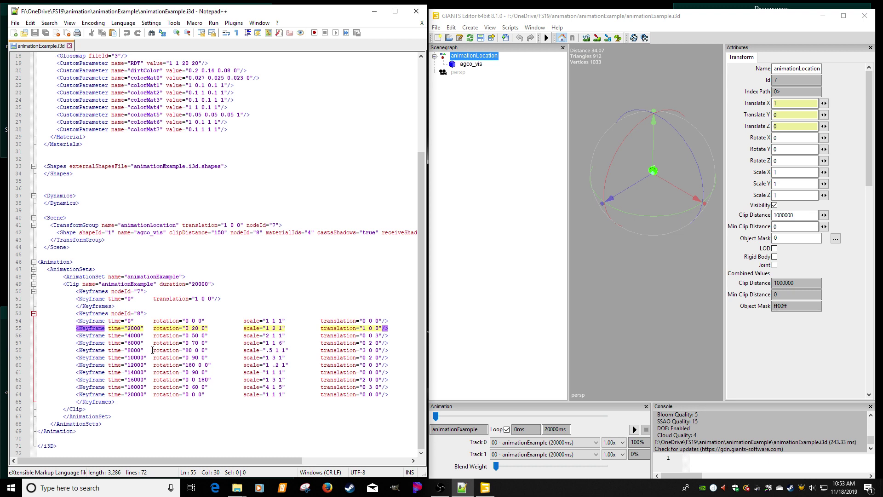
left_click(153, 364)
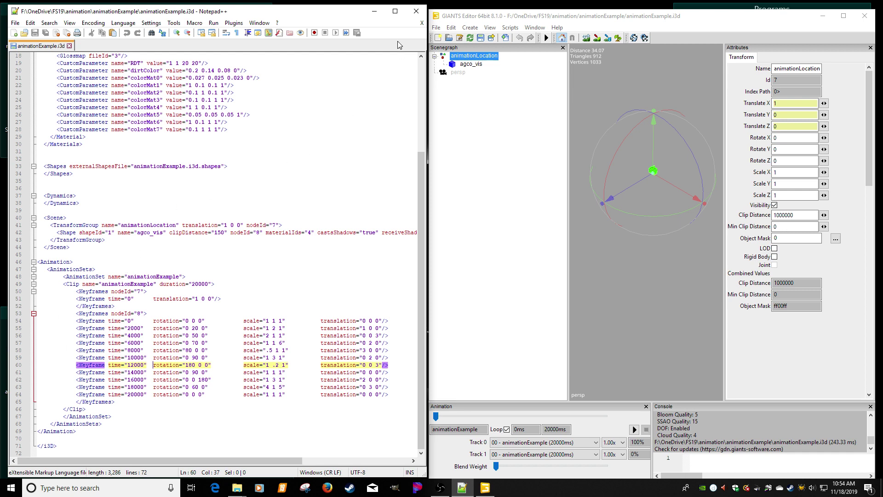
- Close animationExample.i3d in Notepad++ and close GIANTS Editor
left_click(422, 23)
left_click(417, 11)
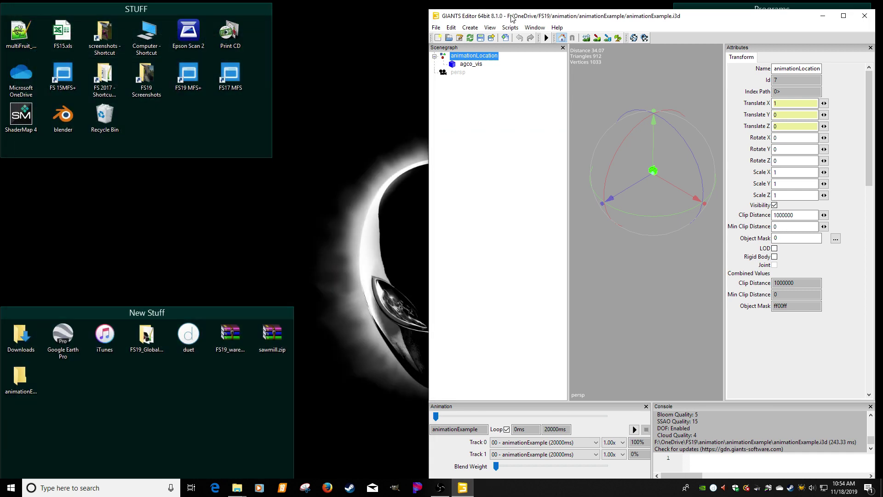
right_click(512, 18)
left_click(525, 76)
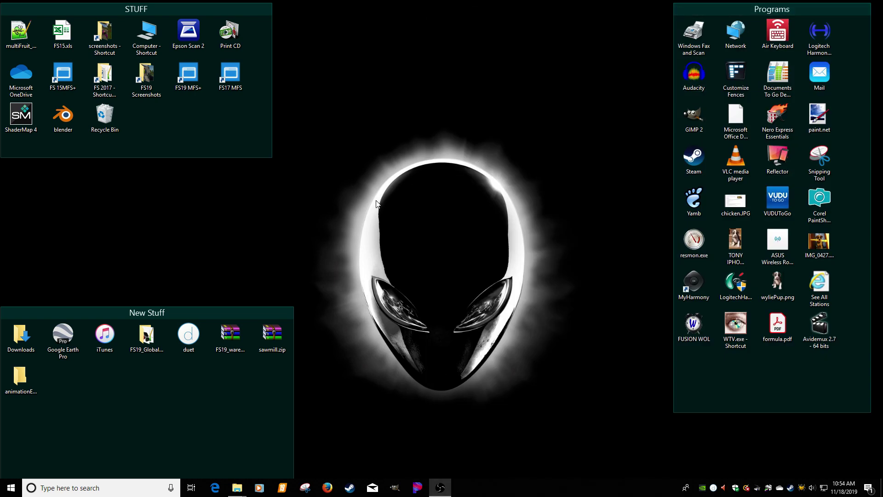
- Check the contents of the desktop folder animationExample, then open the game folder data/vehicles/agco/weight1500
double_click(21, 377)
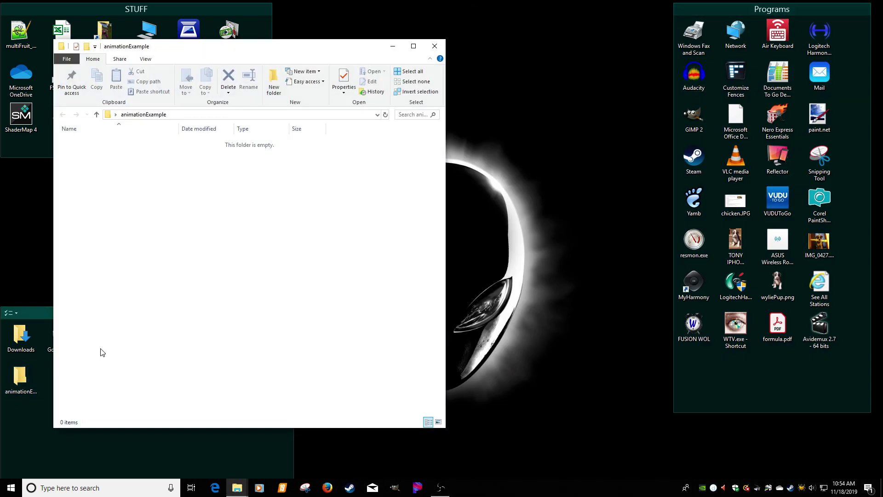
left_click(434, 46)
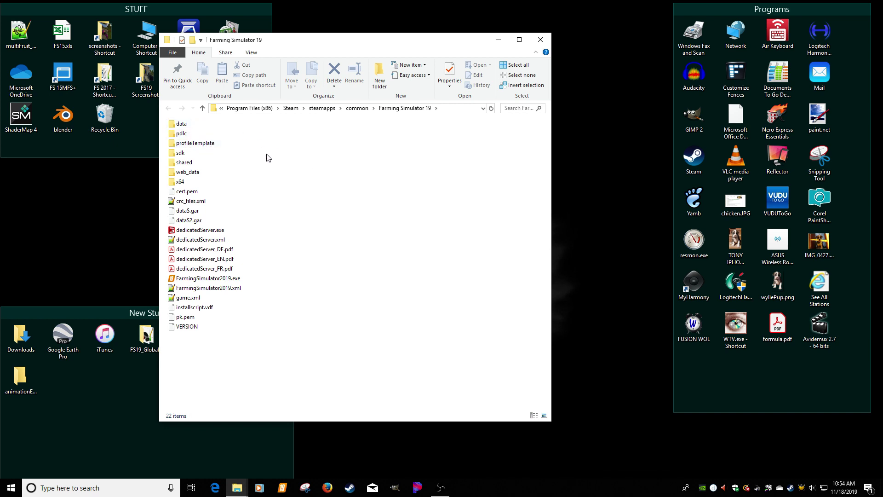
double_click(180, 125)
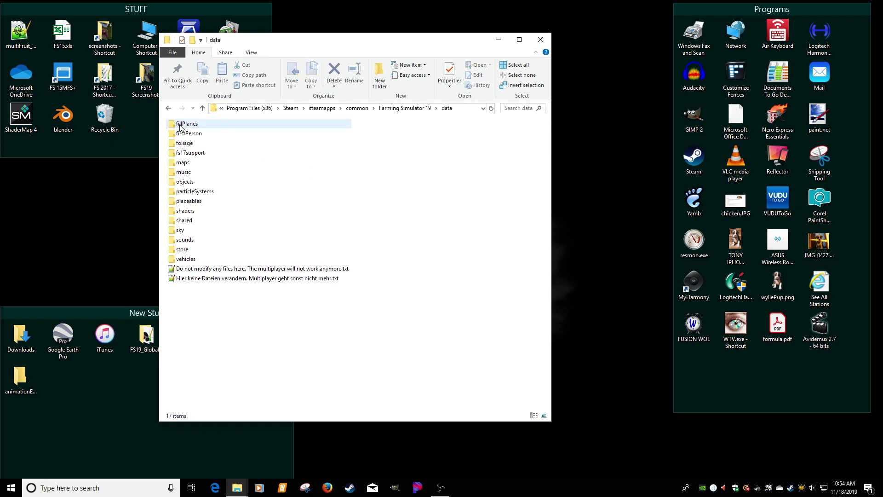
double_click(189, 258)
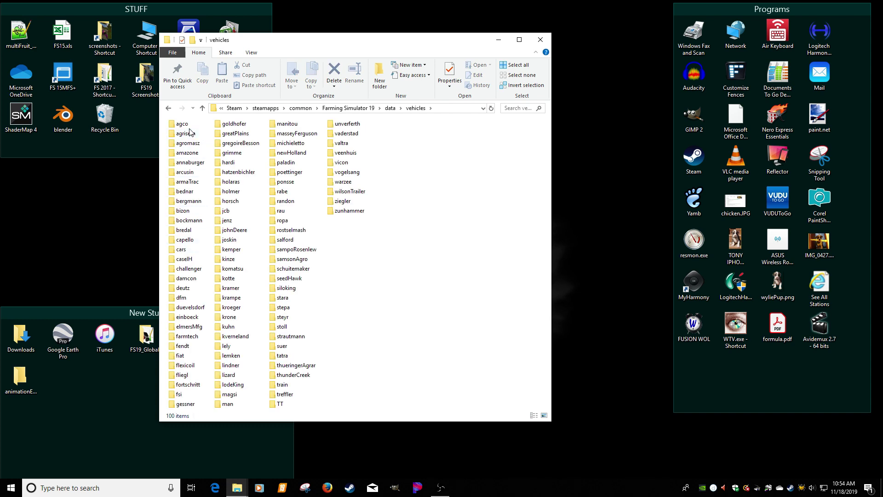
double_click(182, 123)
double_click(193, 184)
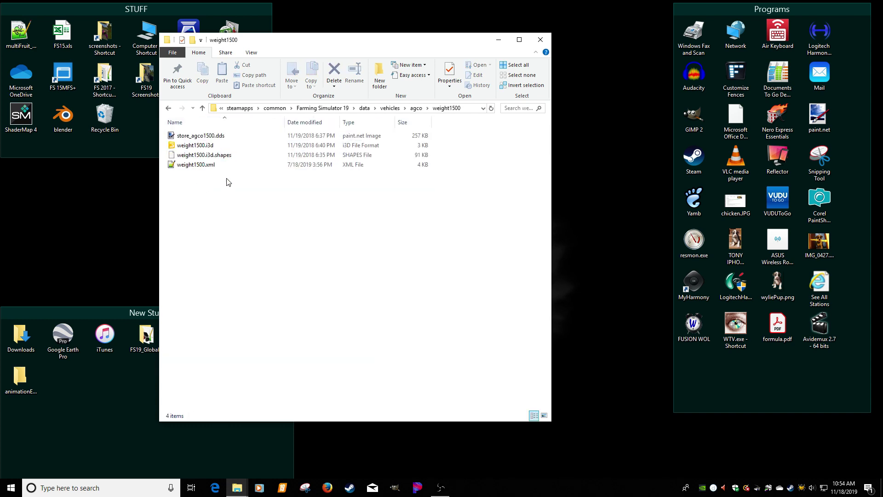
- Open weight1500.i3d in GIANTS Editor 8.1.0 and reposition the editor window over the file browser
double_click(194, 146)
double_click(312, 217)
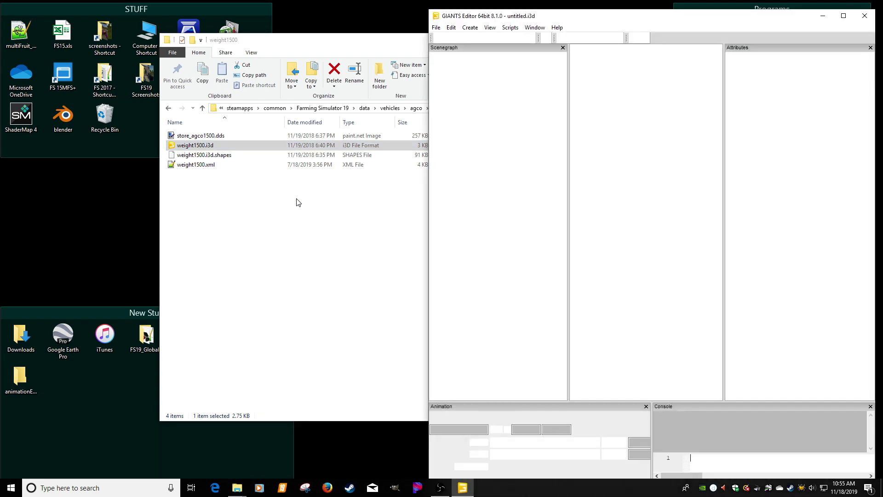
left_click_drag(600, 15, 380, 47)
- Delete the rivet_decals shape nested under agco_vis in agco1500_main_component1
left_click(289, 88)
left_click(214, 87)
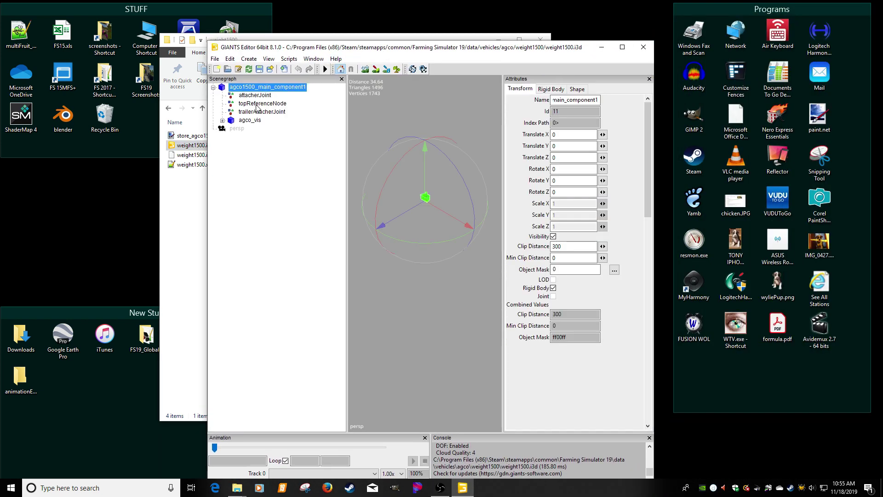
left_click(250, 120)
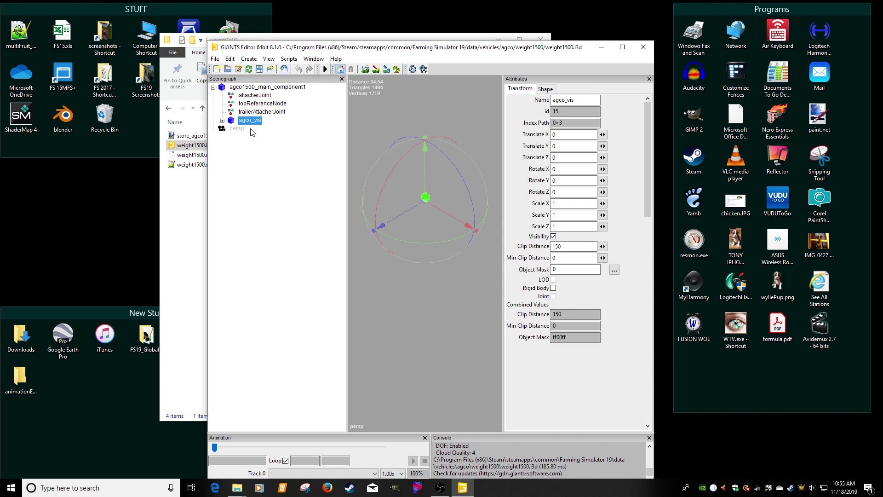
left_click(223, 121)
left_click(261, 129)
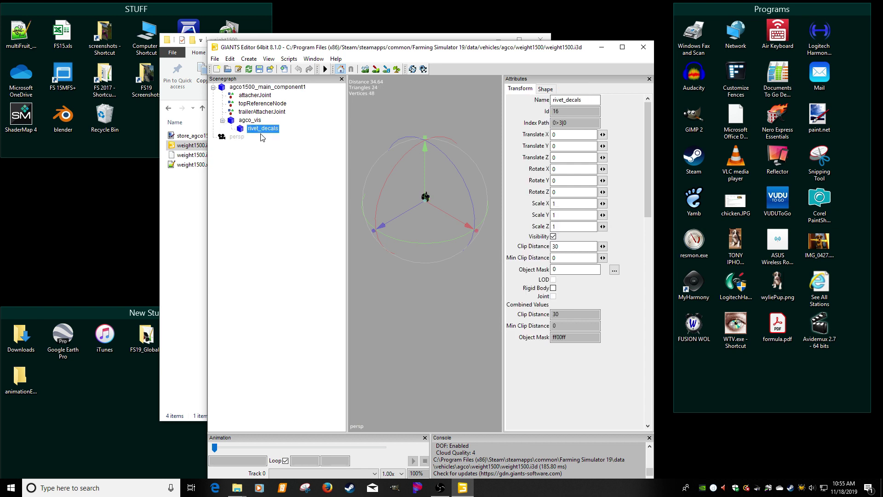
key("Delete")
- Move agco_vis out to the scene root and delete agco1500_main_component1 with its remaining children
left_click(259, 123)
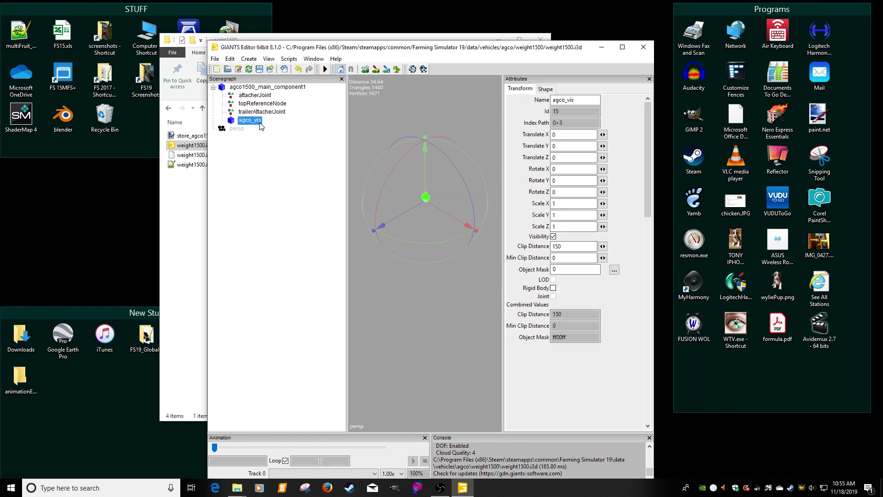
left_click_drag(261, 125, 262, 147)
left_click(253, 92)
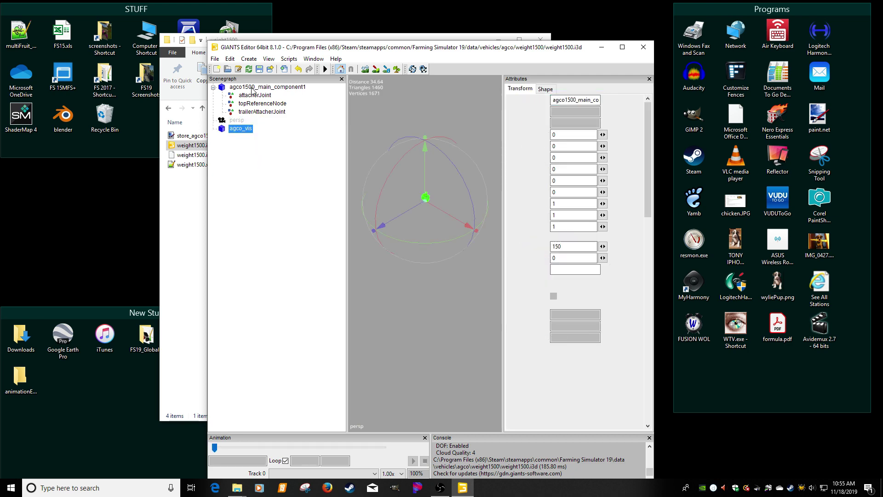
key("Delete")
- Move agco_vis above the persp camera in the scenegraph and deselect it
left_click(240, 96)
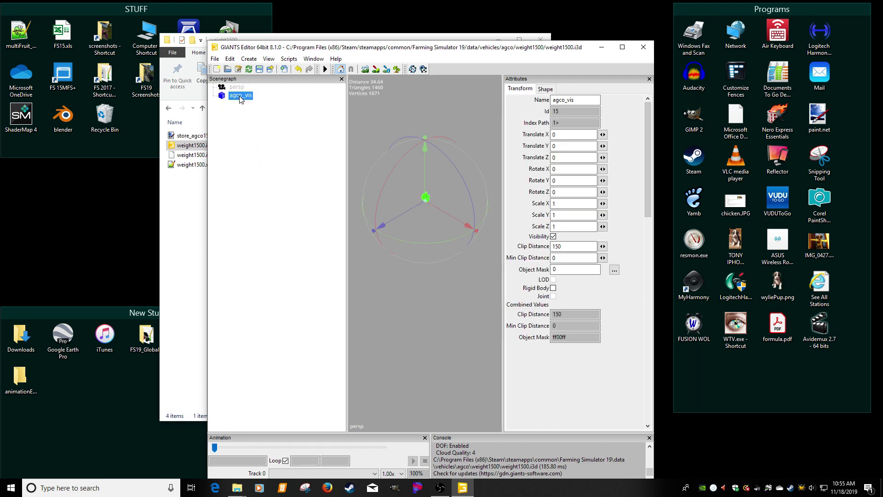
right_click(239, 96)
left_click(265, 128)
left_click(266, 114)
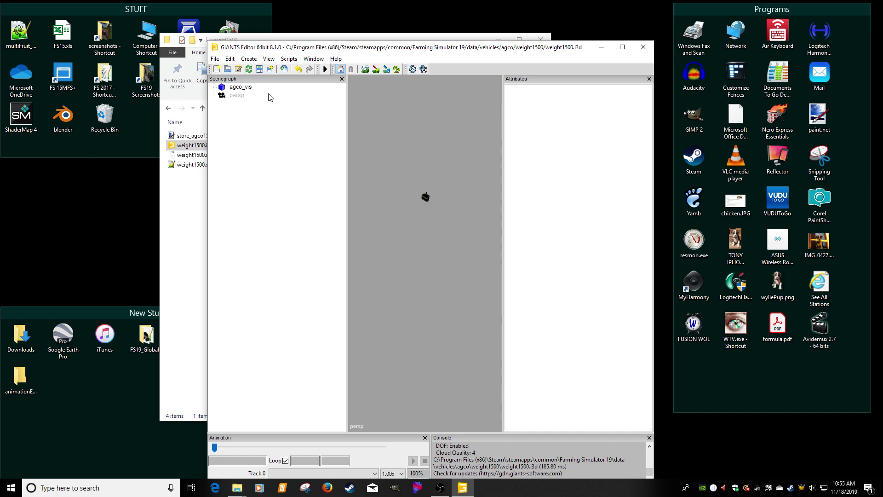
- Create a transform group and name it animationLocation
left_click(249, 59)
left_click(275, 69)
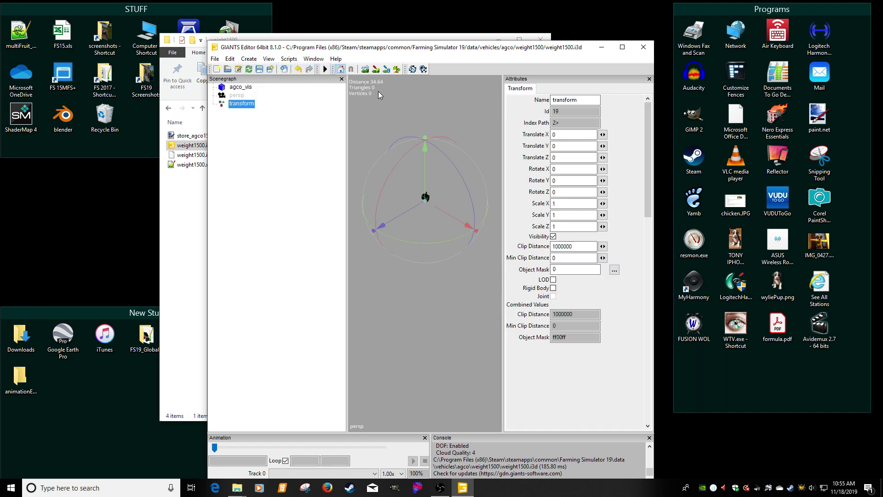
double_click(566, 100)
type("animatin")
type("nLocation")
key("Return")
- Cut agco_vis from the scene root and paste it as a child of animationLocation
left_click(248, 88)
key("Delete")
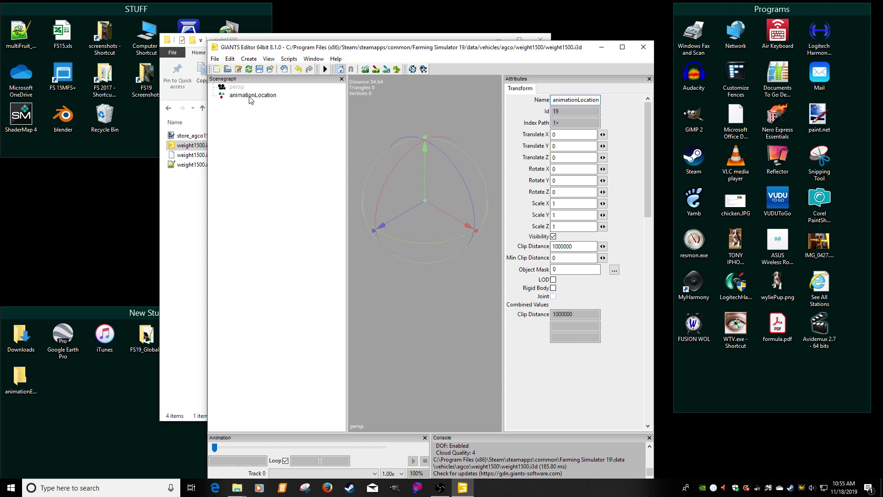
left_click(251, 95)
key("ctrl+v")
- Move the animationLocation group above the persp camera in the scenegraph
left_click(251, 96)
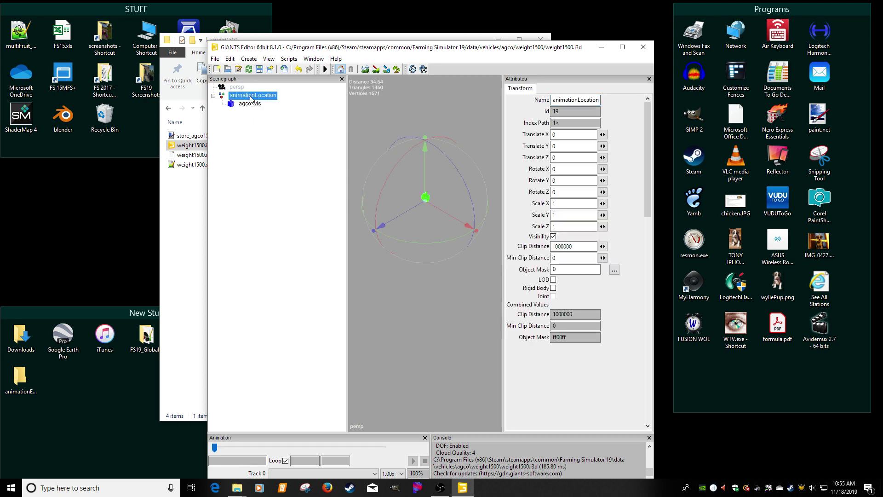
right_click(251, 98)
left_click(268, 130)
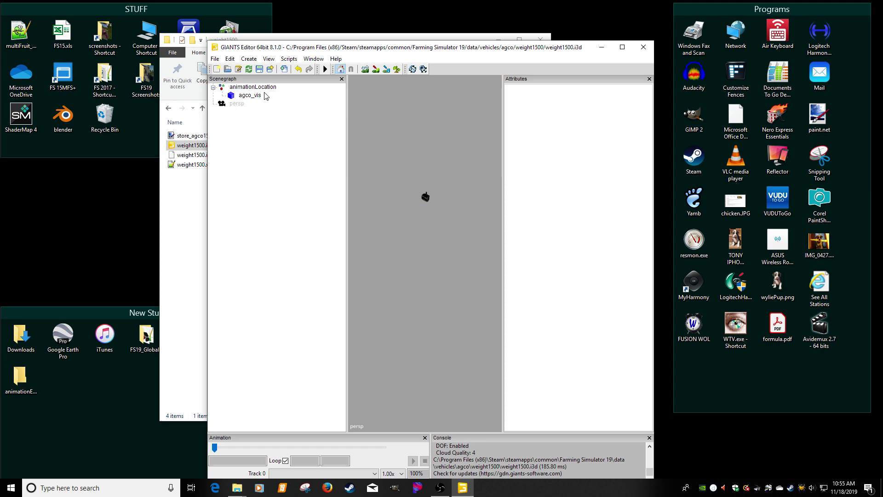
- Export the whole scene with files as animationExample.i3d into the desktop folder animationExample, accepting the parent directory structure
left_click(215, 58)
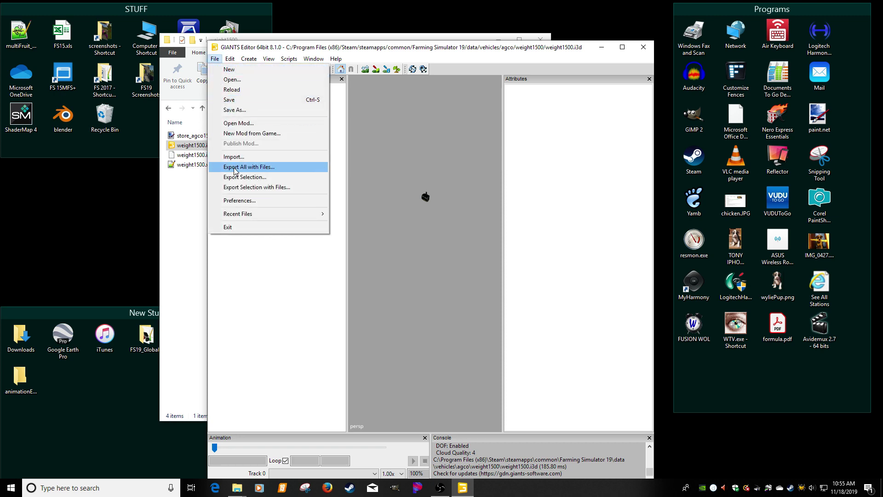
left_click(235, 169)
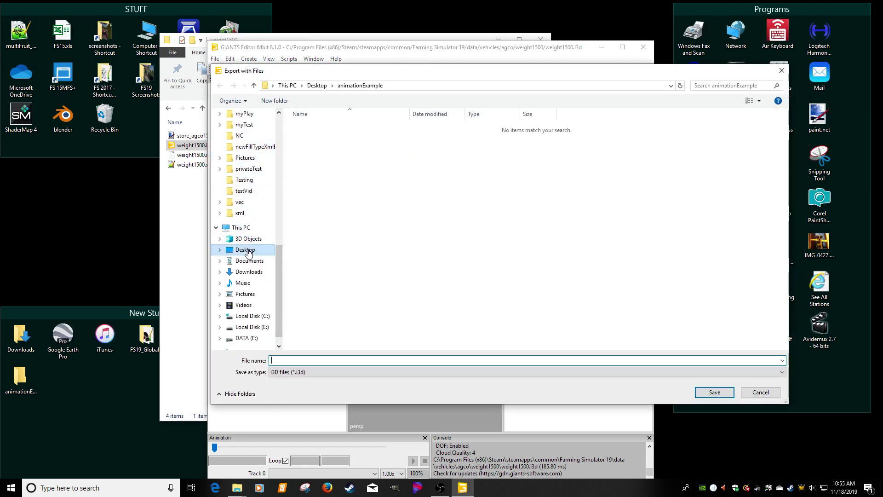
left_click(247, 249)
left_click(325, 125)
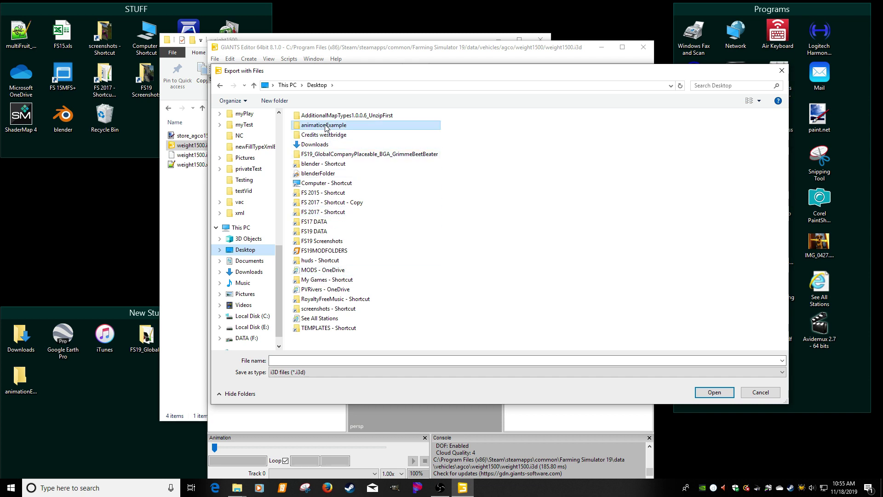
double_click(324, 125)
left_click(324, 360)
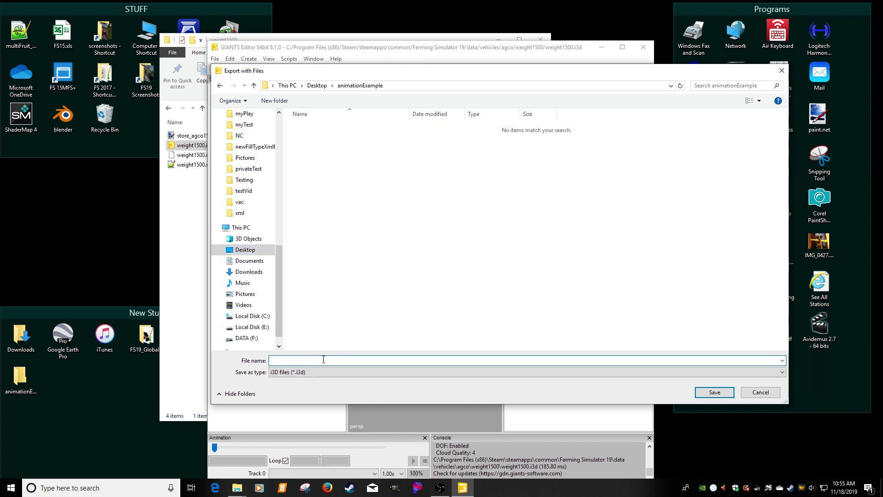
type("animationExample")
key("Return")
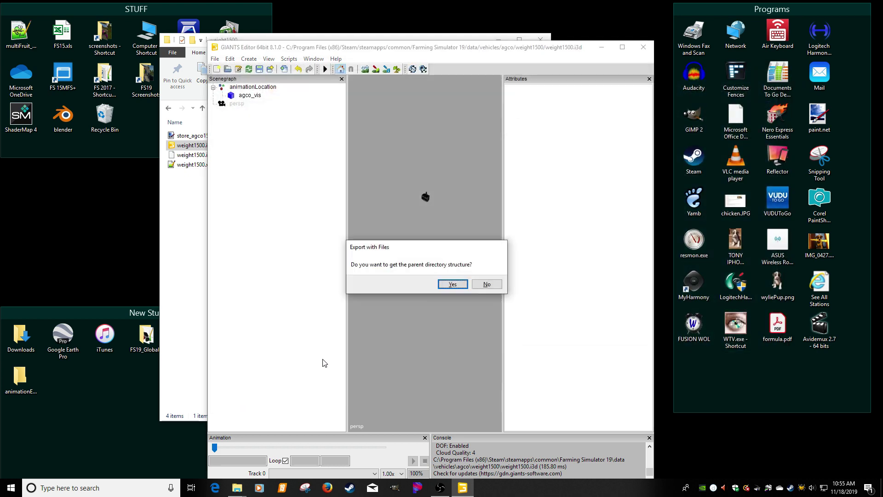
left_click(451, 284)
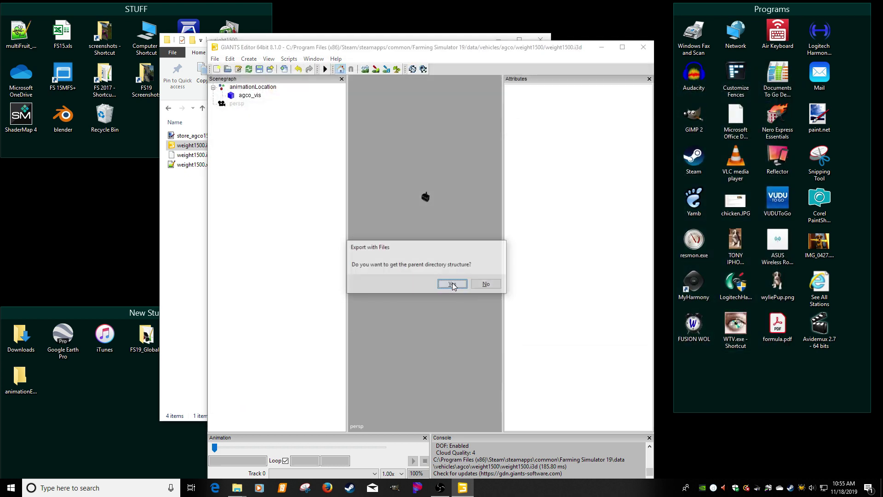
left_click(452, 283)
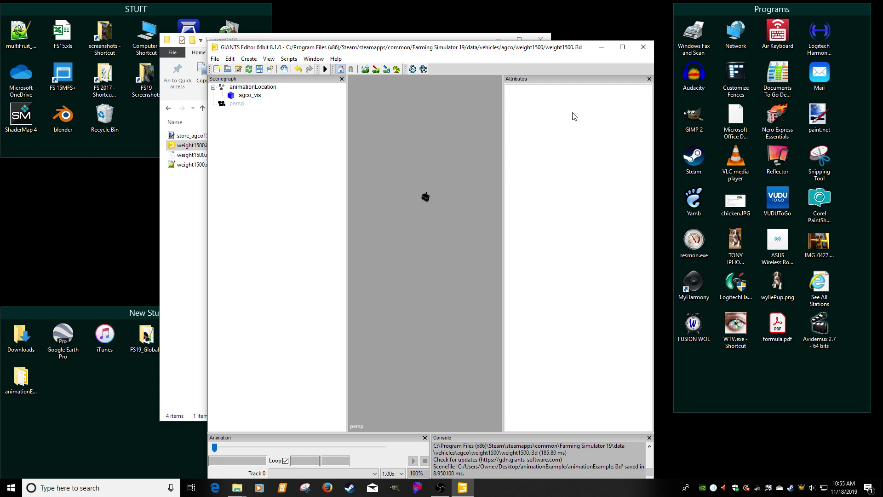
- Close GIANTS Editor without saving changes to weight1500.i3d, and close the weight1500 folder
left_click(643, 47)
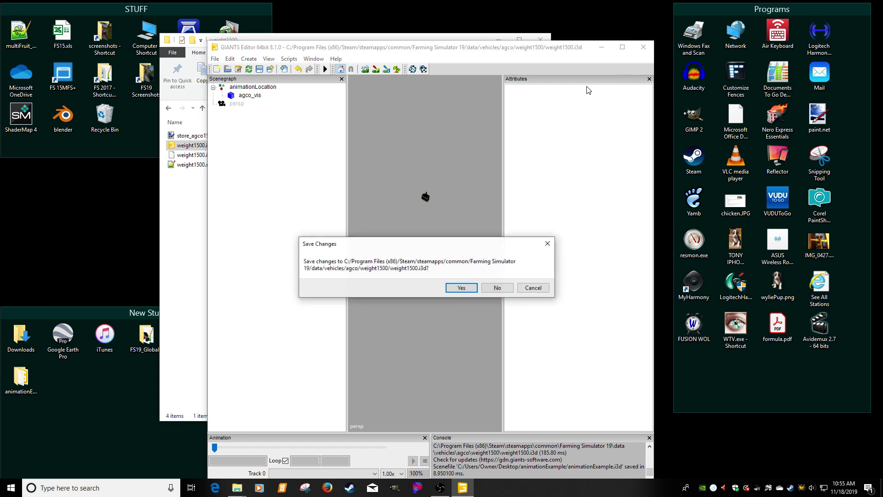
left_click(491, 287)
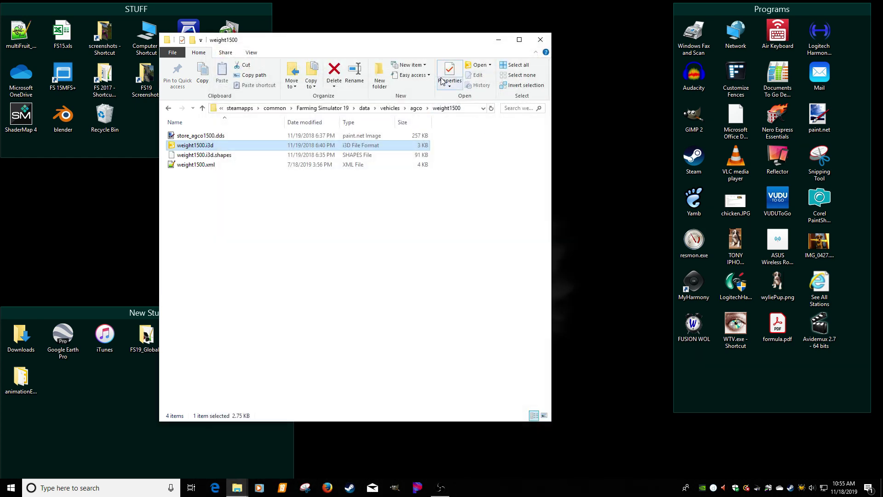
left_click(540, 40)
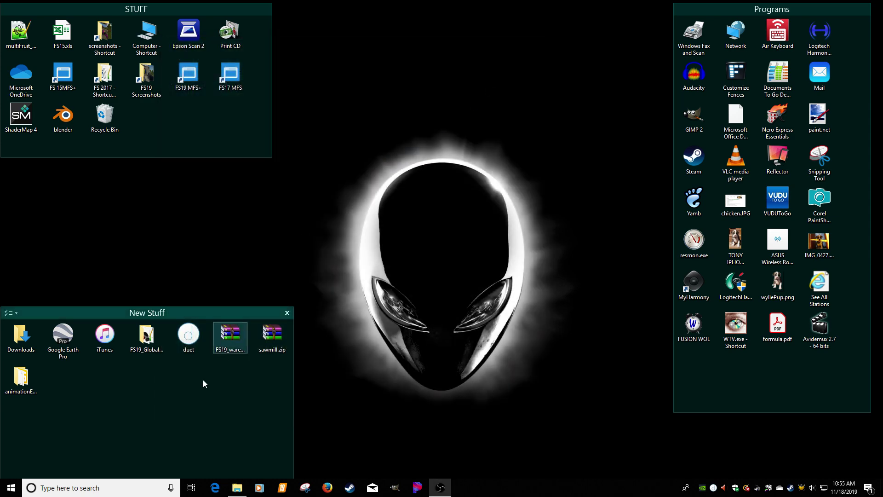
- Open the exported animationExample.i3d from the desktop folder animationExample in GIANTS Editor 8.1.0
double_click(33, 390)
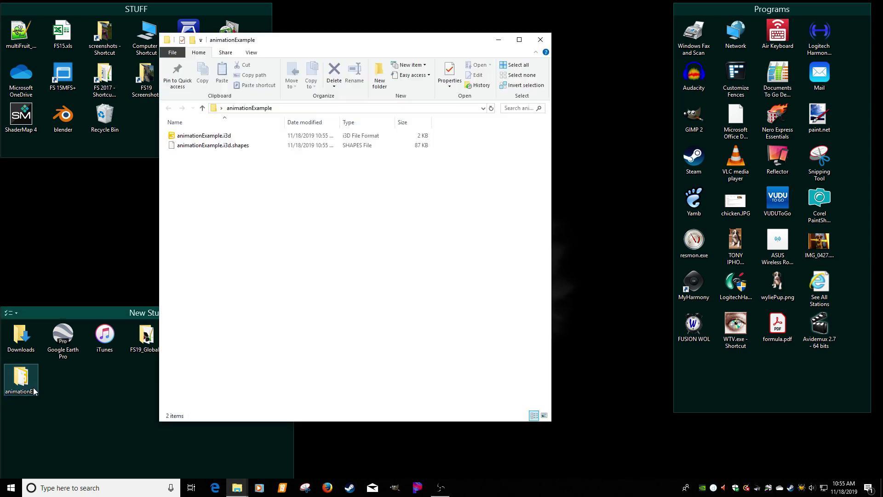
left_click_drag(335, 42, 258, 49)
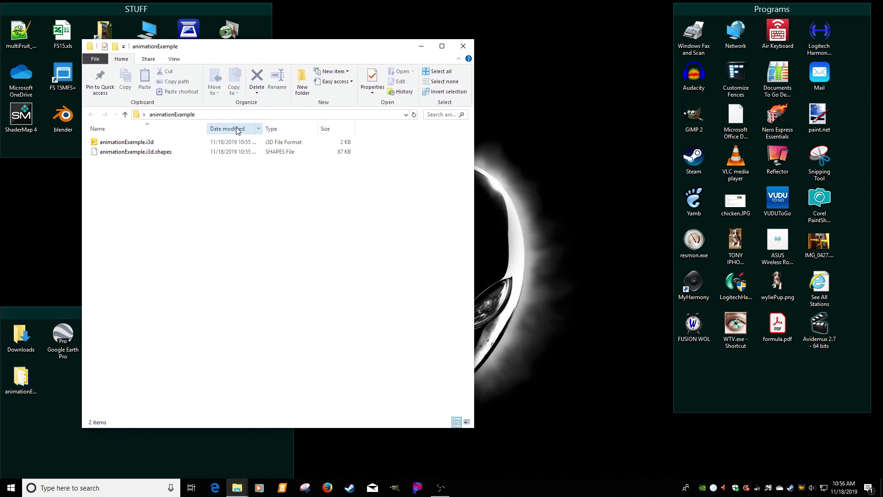
double_click(140, 143)
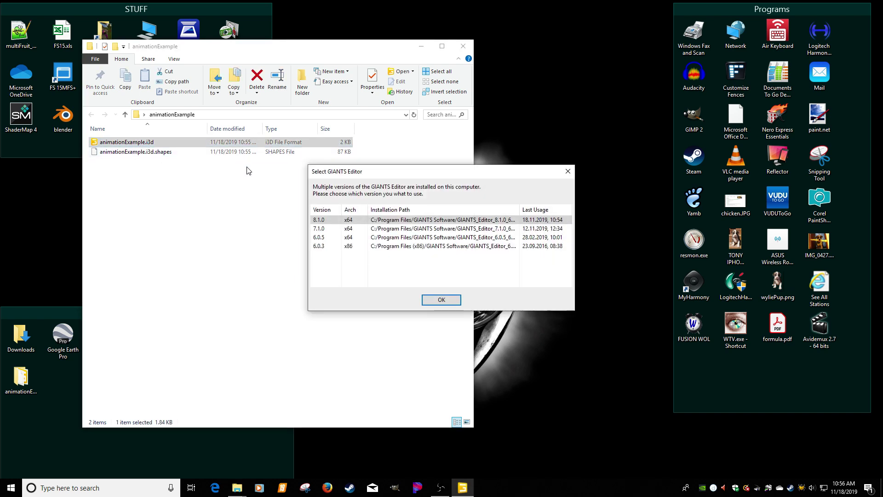
double_click(328, 220)
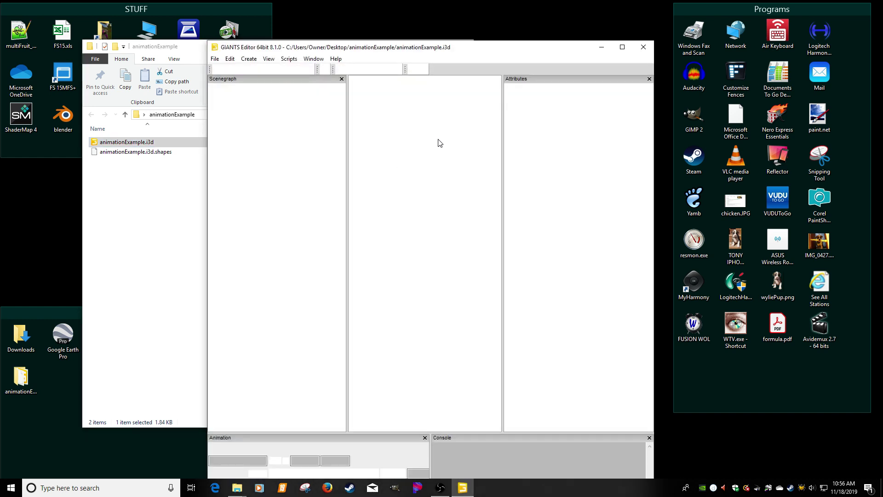
- Inspect the animationLocation group and its child in the scenegraph, then collapse the group
left_click(254, 88)
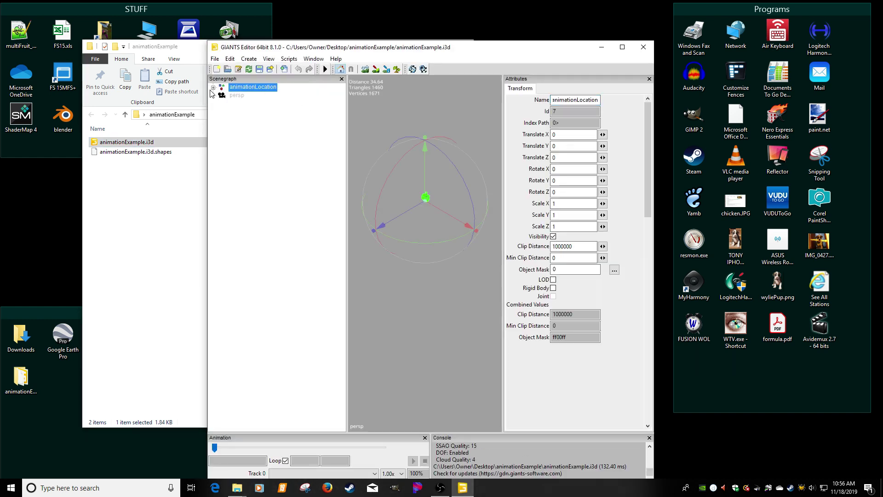
left_click(213, 88)
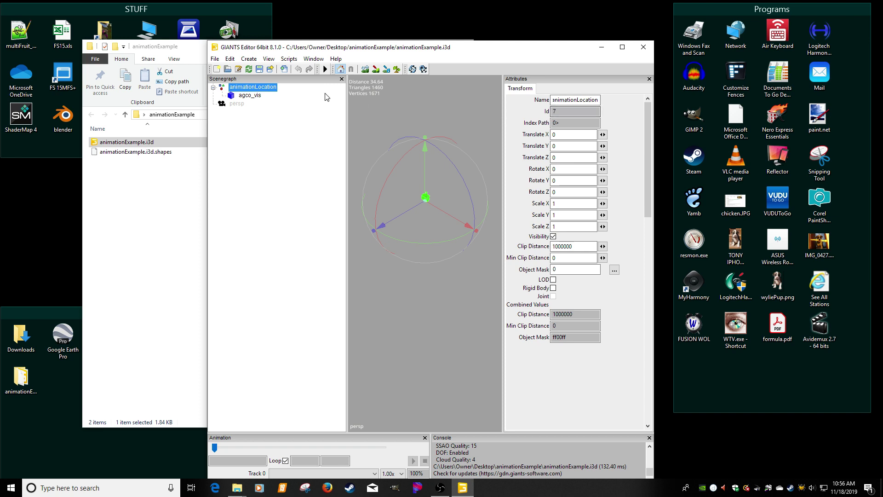
left_click(272, 118)
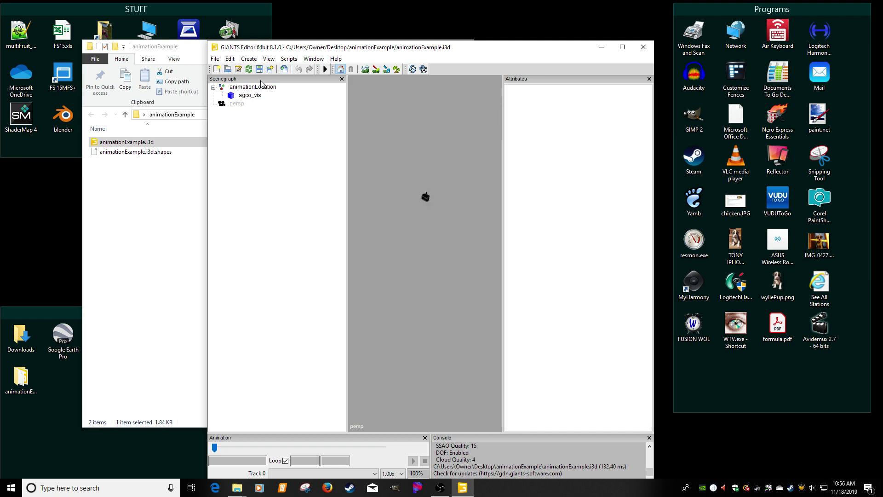
left_click(261, 88)
left_click(258, 111)
left_click(213, 88)
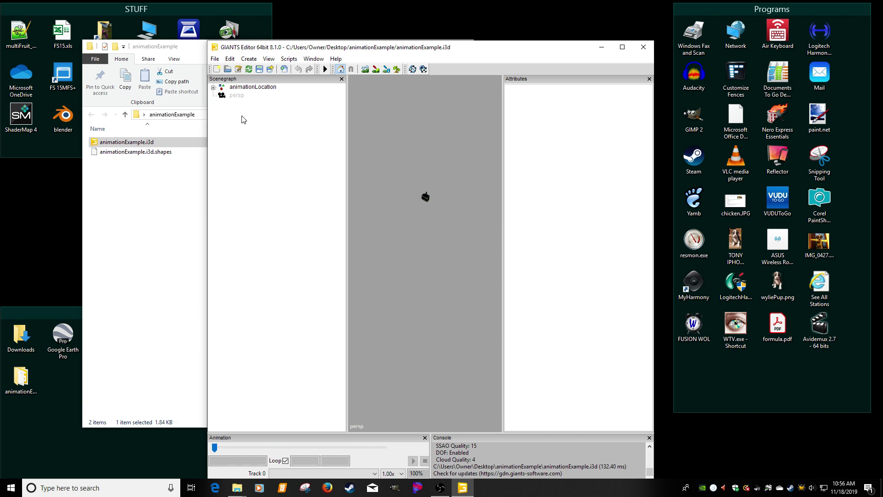
- Check the agco_vis shape under the animationLocation group, collapse the group, and save the animationExample.i3d scene
left_click(213, 87)
left_click(249, 90)
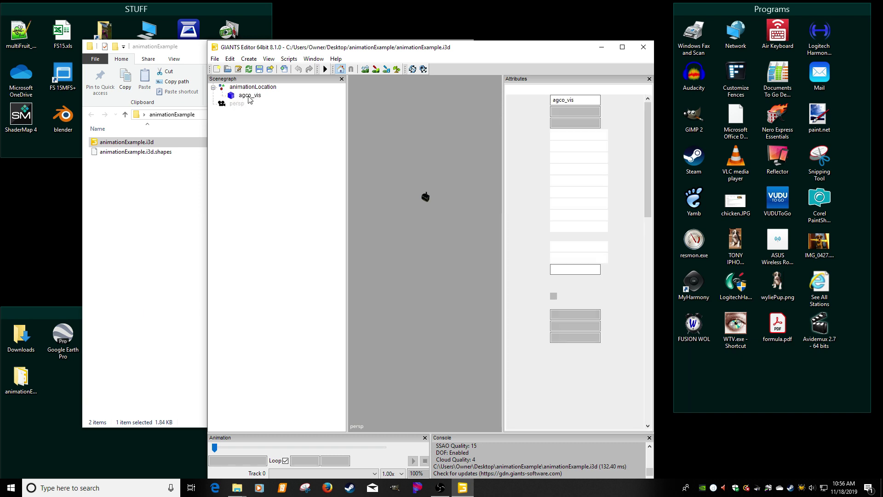
left_click(213, 87)
left_click(251, 129)
left_click(259, 69)
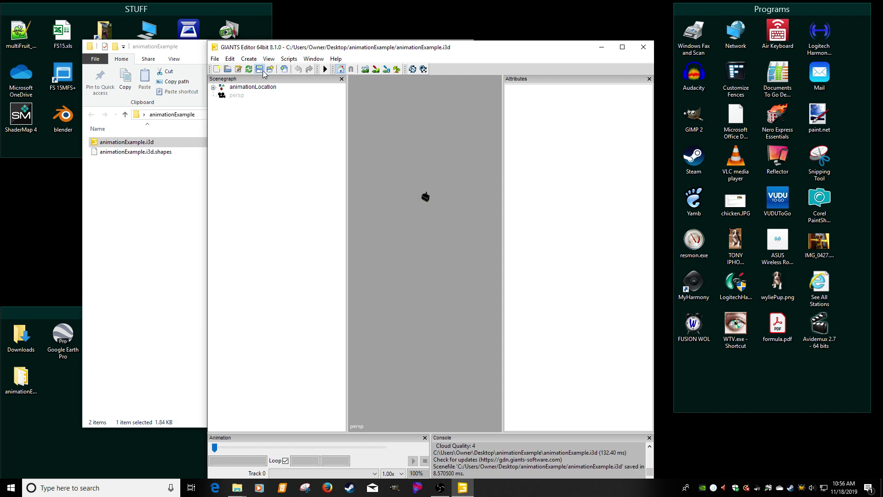
- Compare the node Ids of animationLocation and its child agco_vis, then close GIANTS Editor
left_click(261, 89)
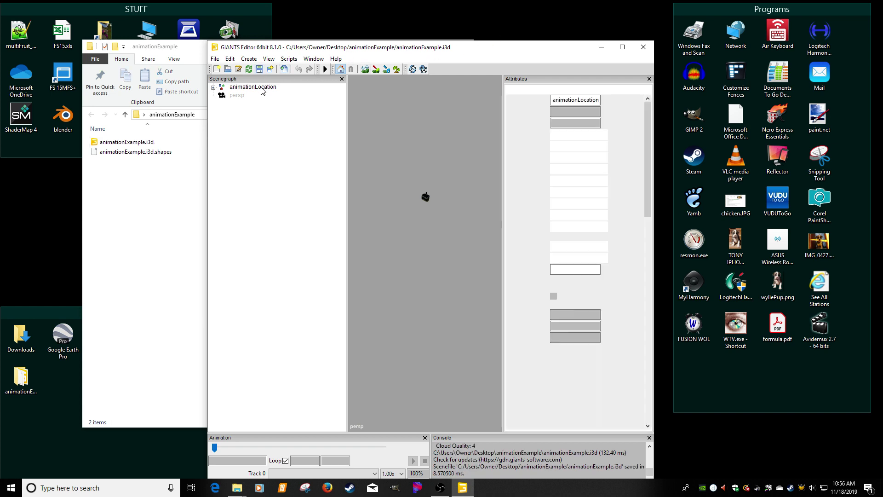
left_click(213, 87)
left_click(254, 95)
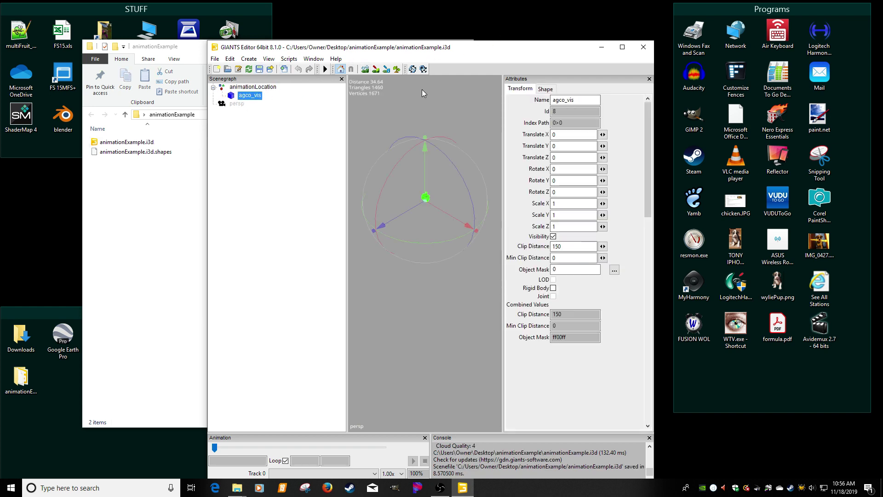
left_click(268, 89)
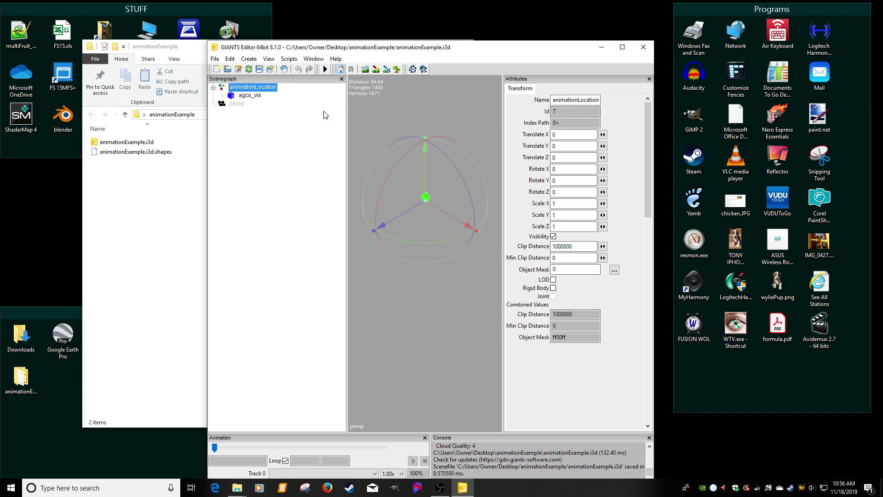
left_click(258, 96)
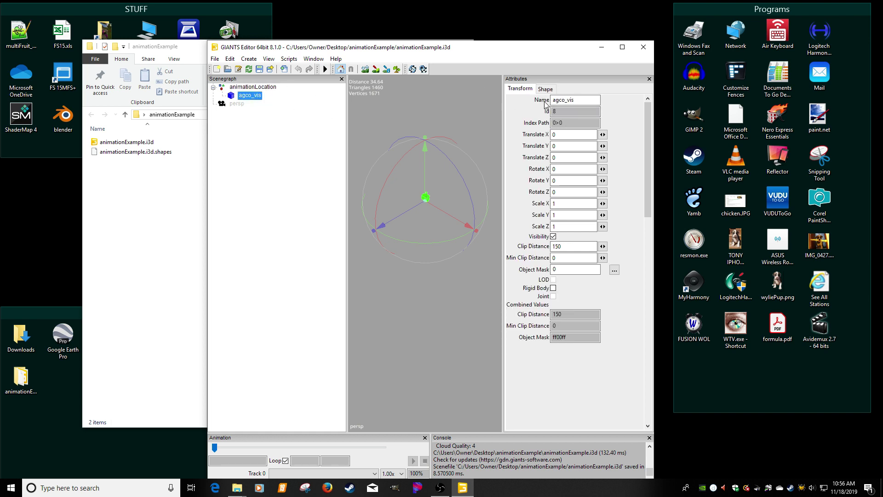
left_click(643, 47)
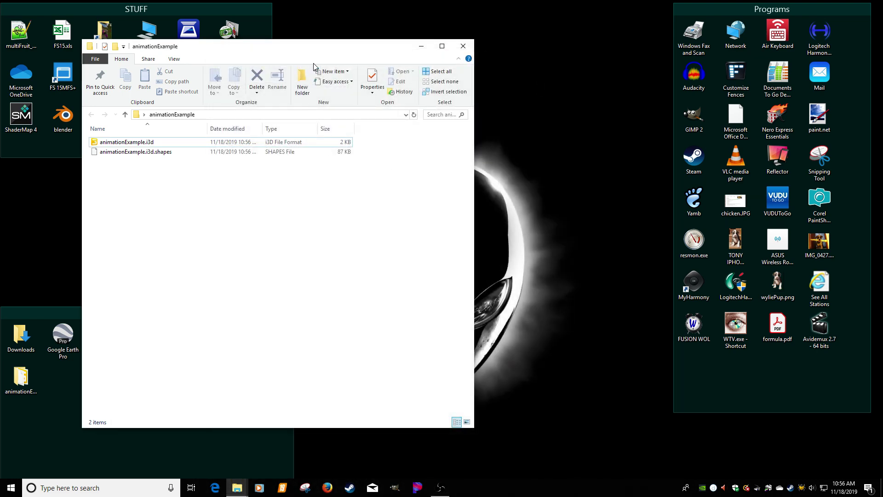
- Open the folder OneDrive > FS19 > animation > animationExample in a second File Explorer window
double_click(21, 76)
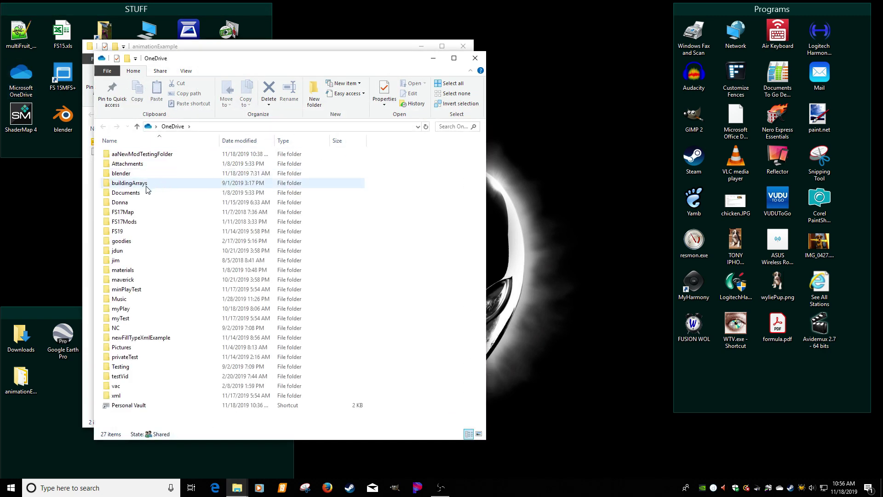
double_click(129, 234)
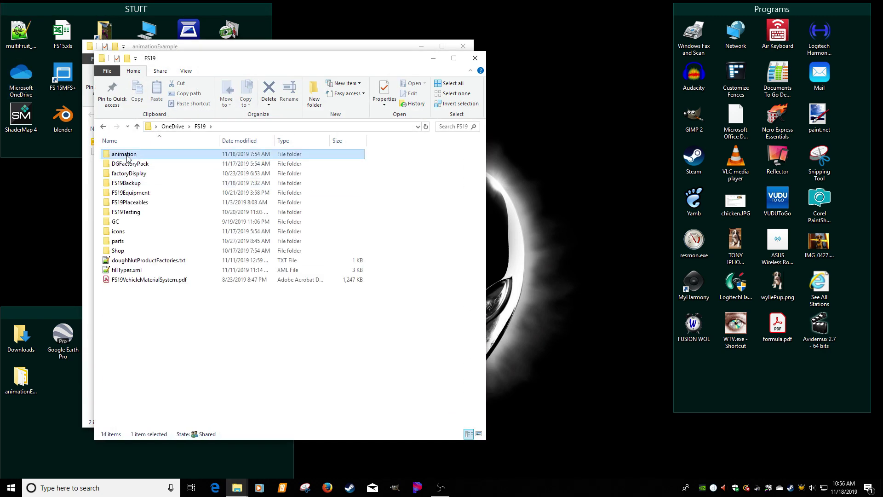
double_click(125, 154)
double_click(136, 184)
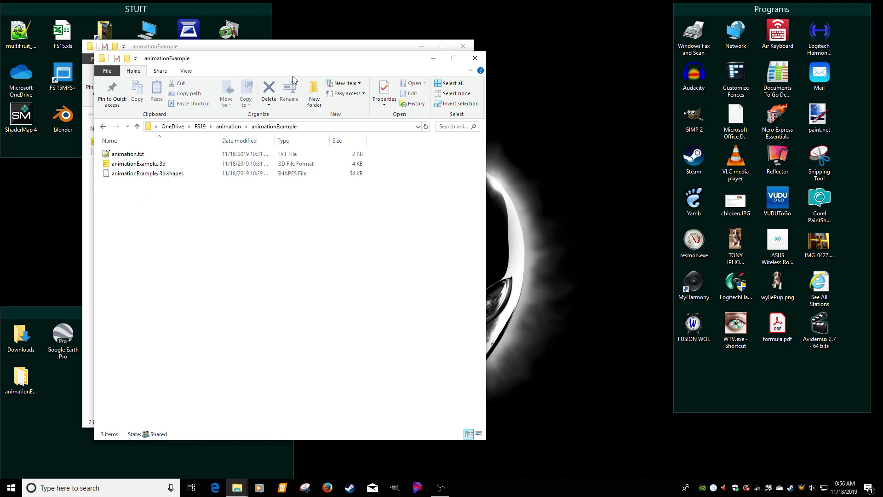
- Copy animation.txt from the OneDrive animationExample folder into the desktop folder animationExample, and close the OneDrive folder window
left_click_drag(291, 64, 706, 58)
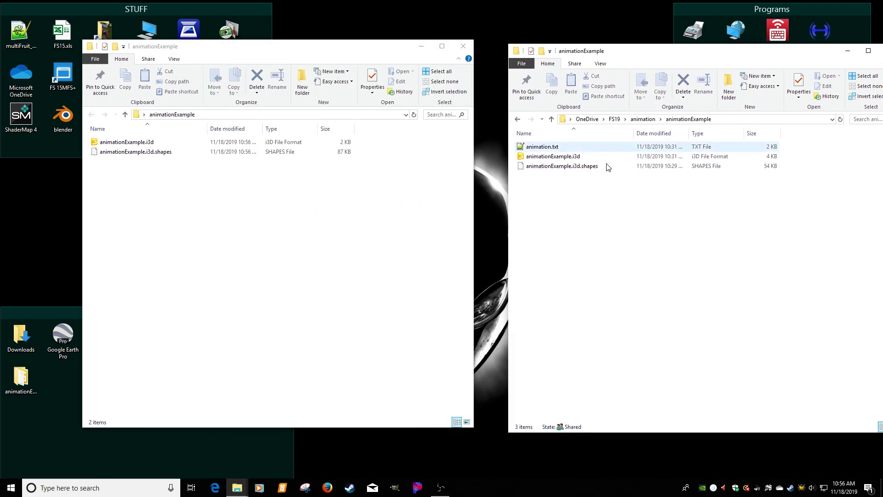
left_click(551, 149)
right_click_drag(549, 150, 358, 243)
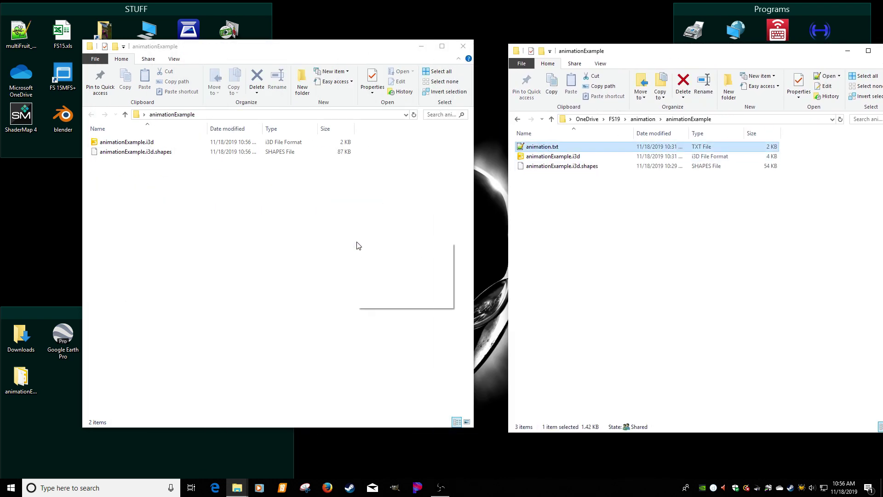
left_click(414, 267)
right_click(675, 53)
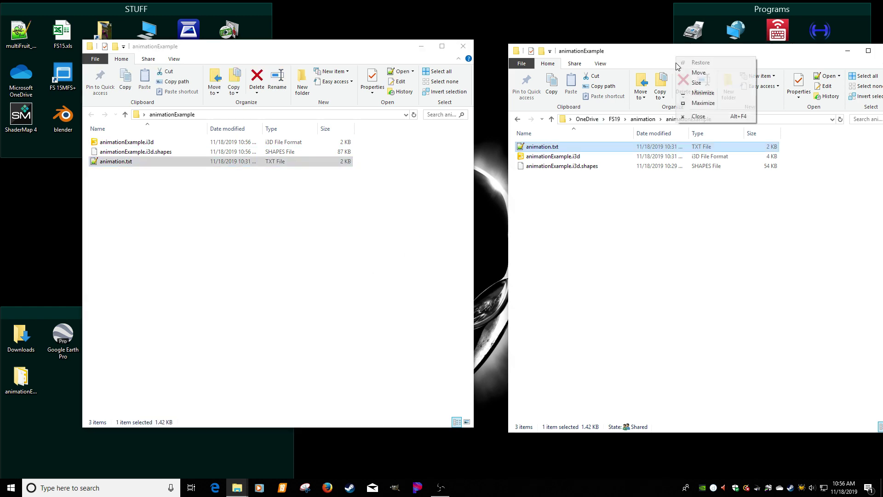
left_click(694, 118)
left_click_drag(310, 49, 450, 56)
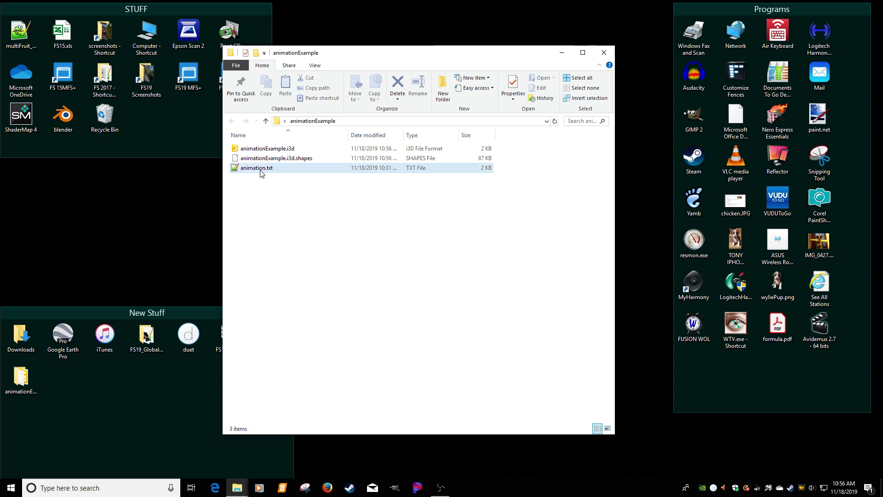
- Open animationExample.i3d and animation.txt together in Notepad++ and maximize the editor window
left_click(262, 151, "ctrl")
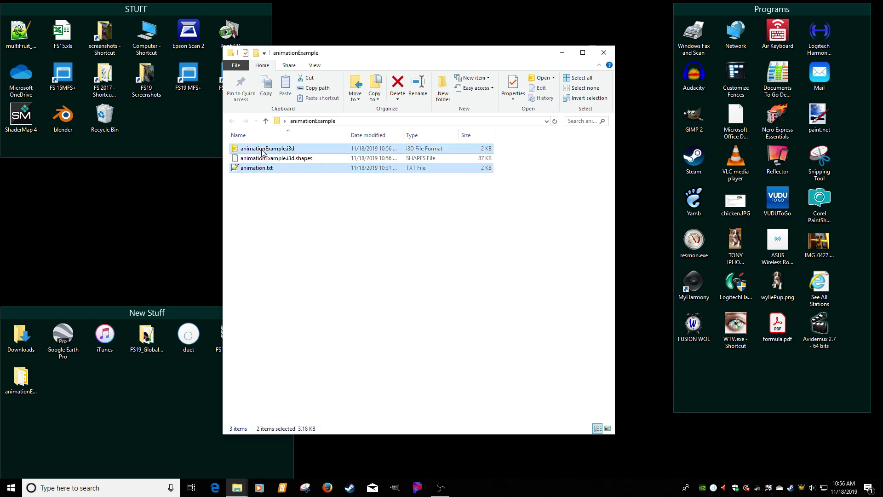
right_click(262, 150)
left_click(271, 167)
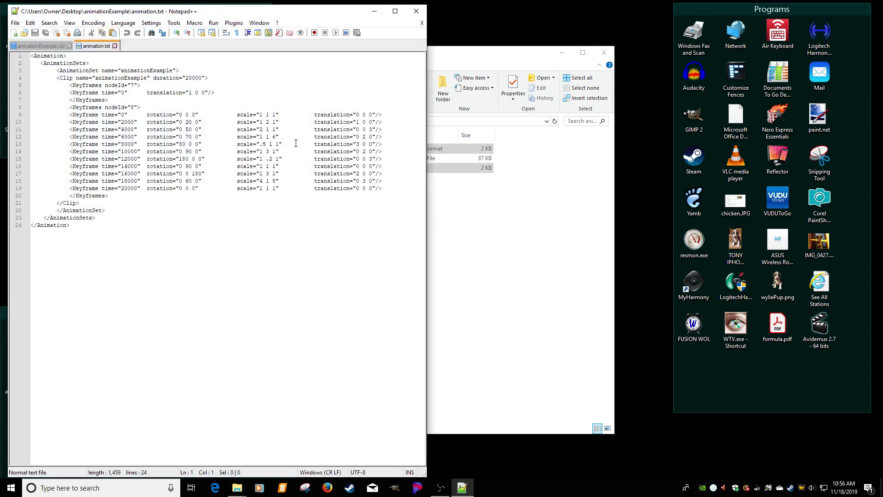
left_click(395, 10)
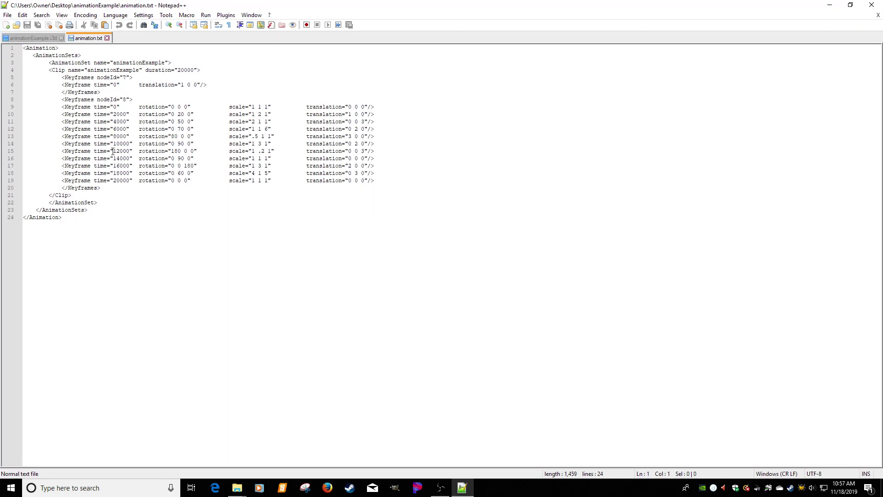
- Copy the whole Animation block from animation.txt and paste it below the closing Scene tag in animationExample.i3d
left_click_drag(97, 218, 23, 48)
key("ctrl+c")
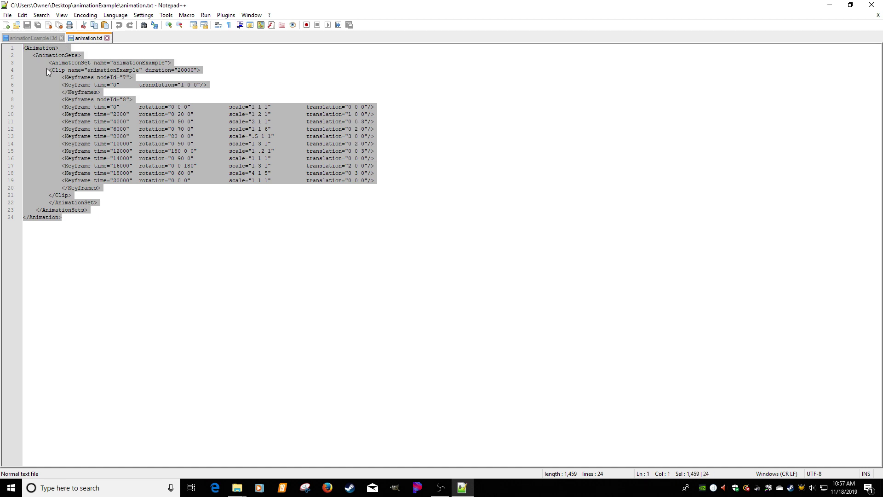
left_click(33, 38)
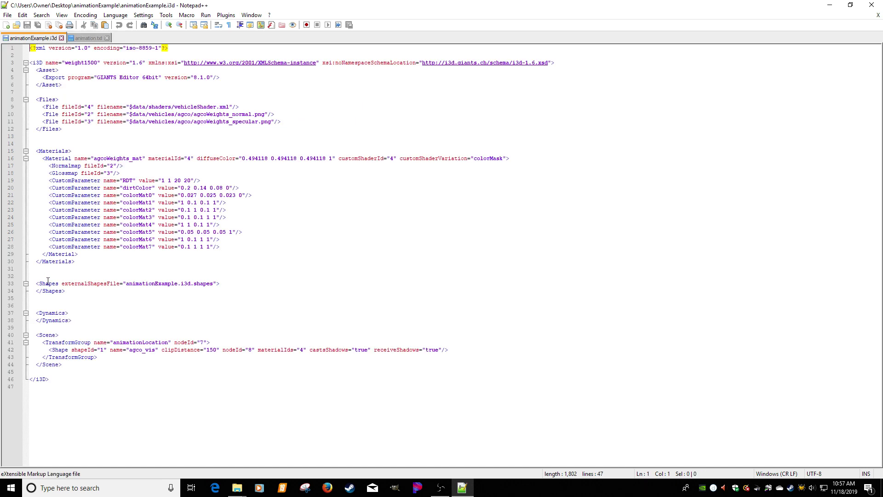
left_click(61, 364)
key("Return")
key("Return")
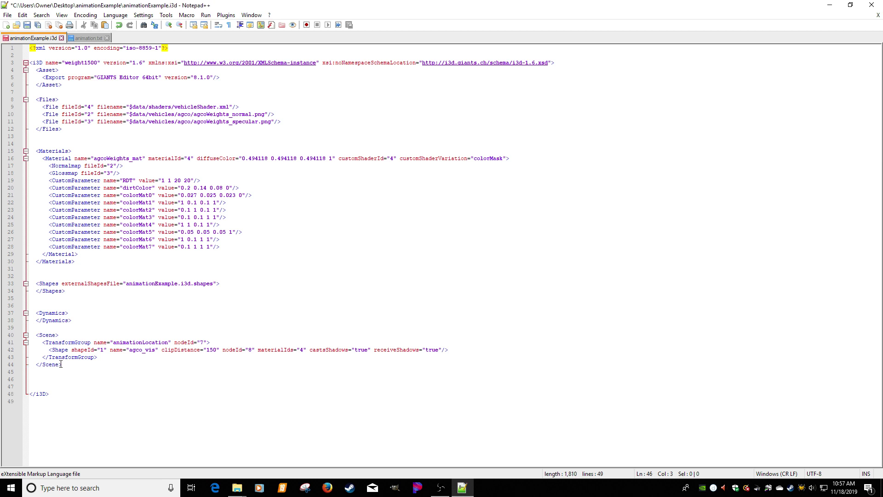
key("shift+Home")
key("ctrl+v")
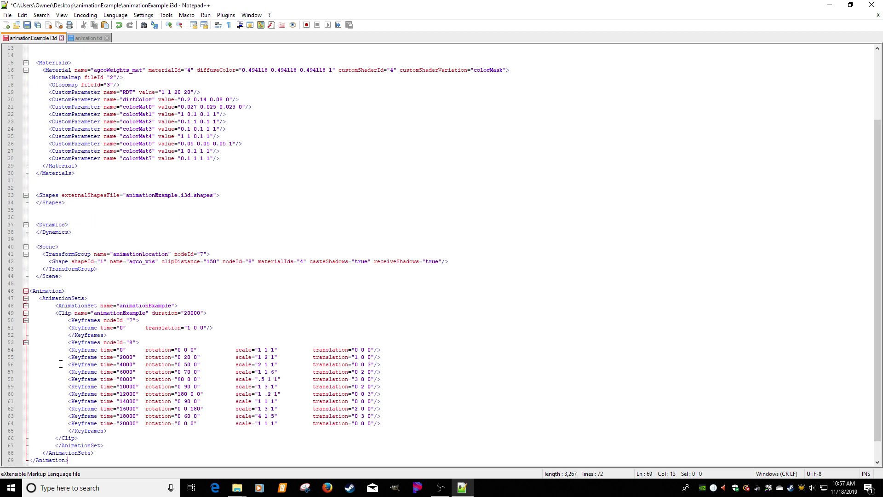
- Copy translation="1 0 0" from the nodeId 7 keyframe into the animationLocation TransformGroup line before its nodeId, and save the file
scroll(94, 325, "down", 1)
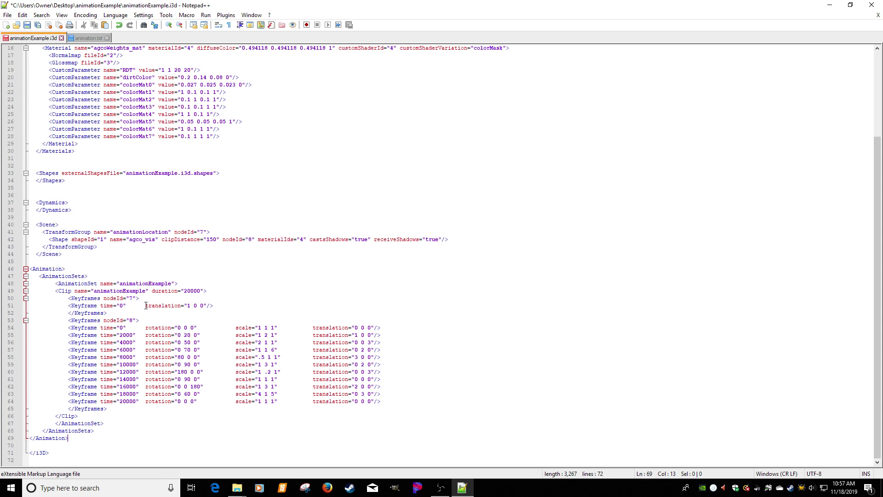
left_click_drag(146, 306, 205, 308)
key("ctrl+c")
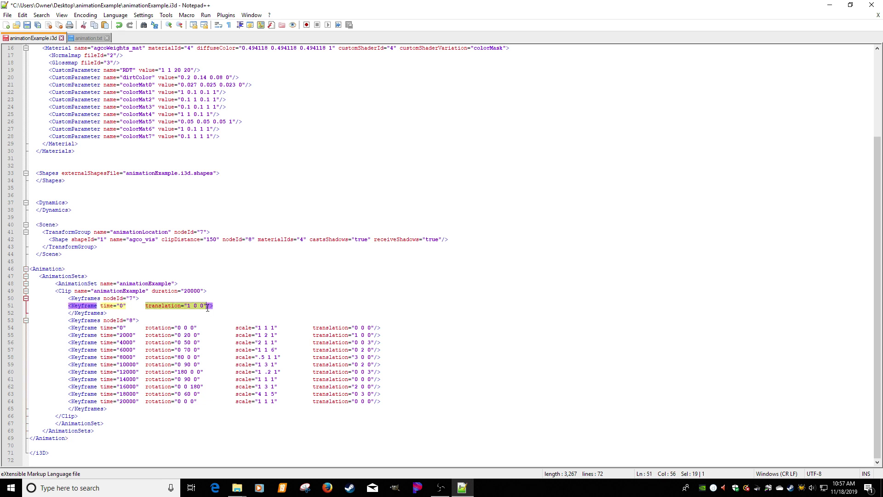
left_click(174, 233)
key("ctrl+v")
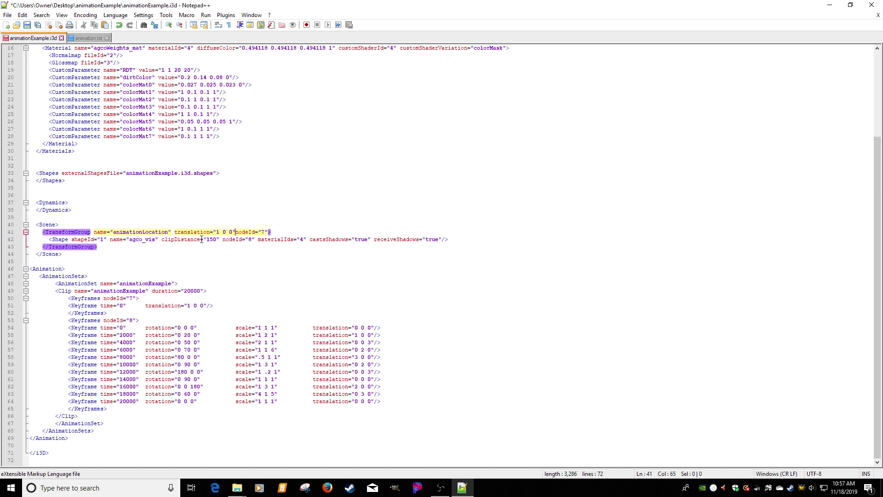
type("\"")
left_click(27, 25)
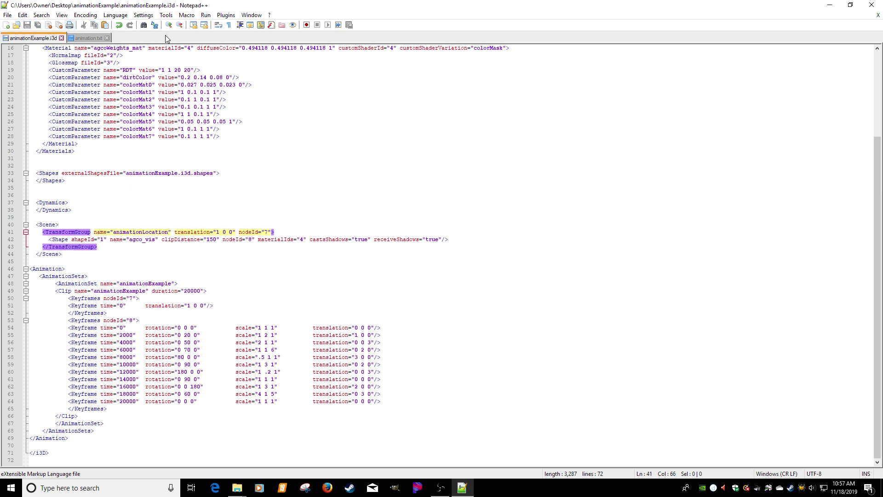
- Minimize Notepad++ and open the edited animationExample.i3d from the desktop folder in a maximized GIANTS Editor
left_click(829, 8)
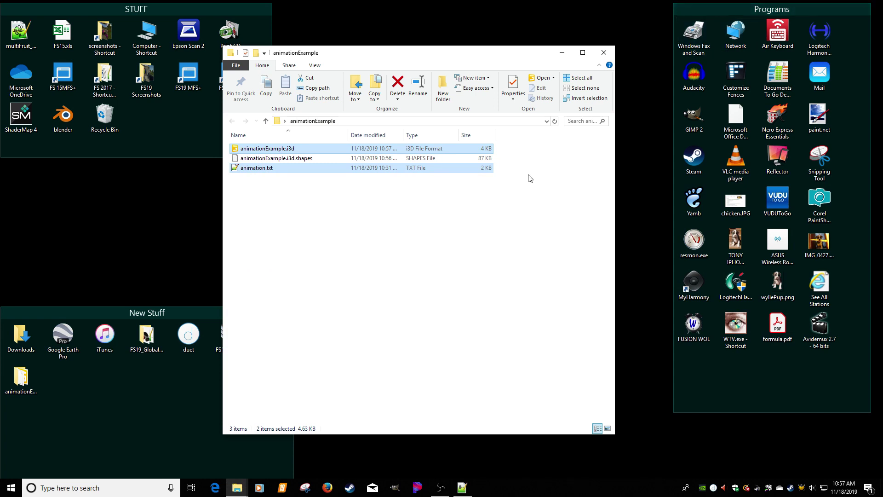
double_click(263, 149)
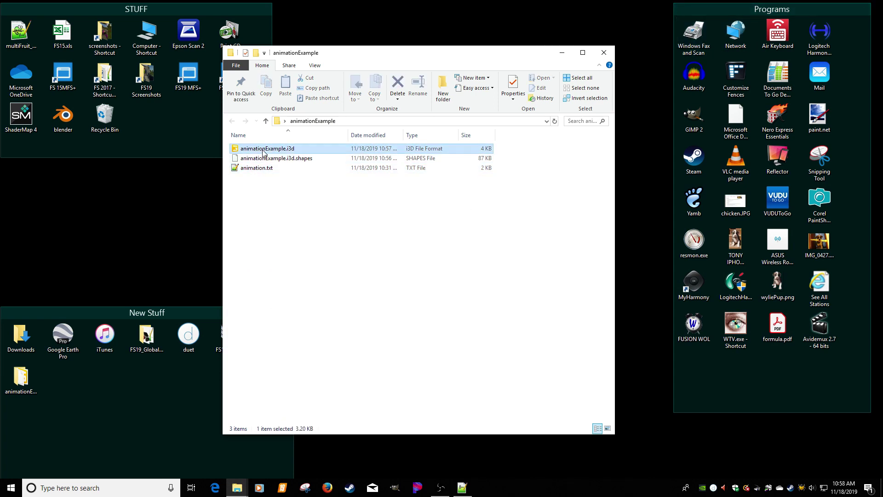
double_click(338, 220)
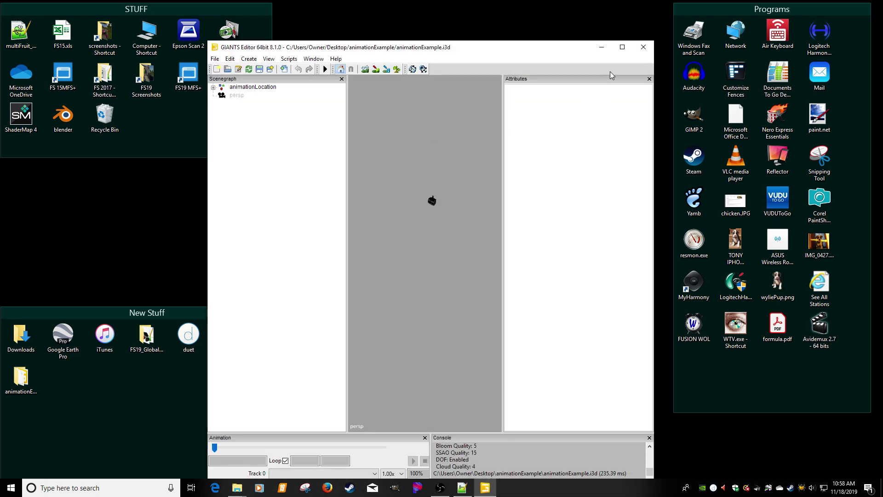
left_click(622, 47)
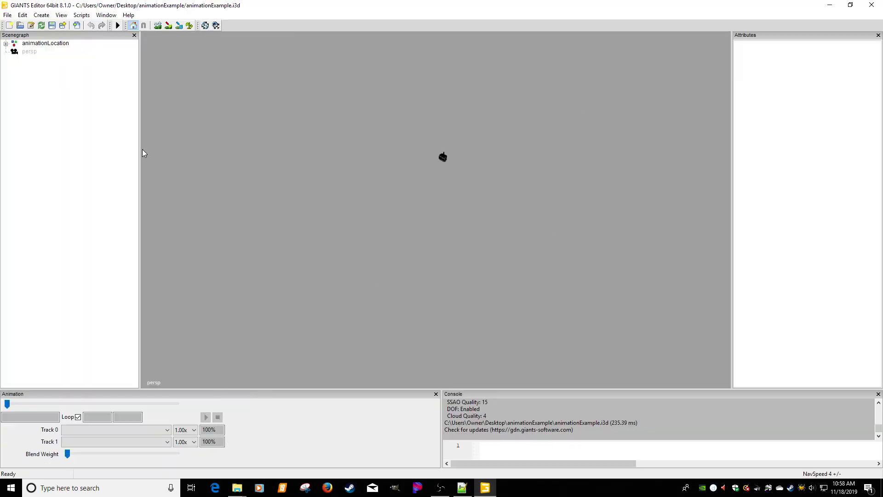
- Examine which transform attributes of animationLocation and its child agco_vis are highlighted as animated
left_click(42, 44)
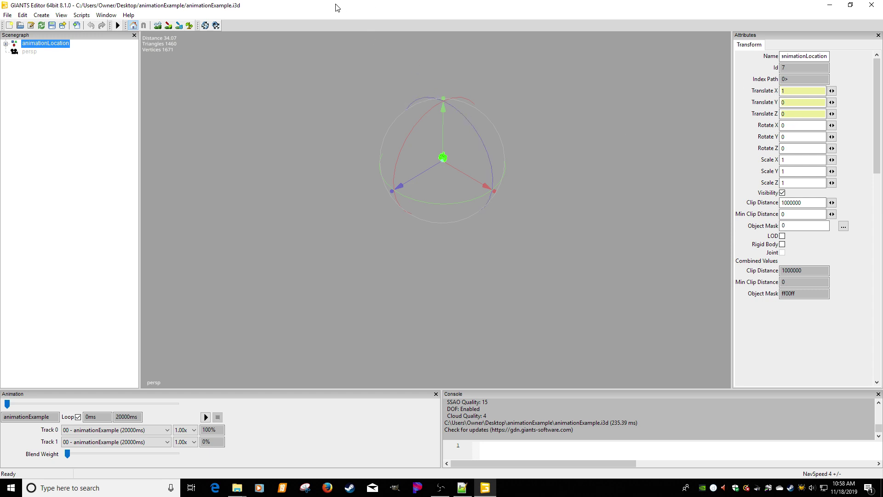
left_click(5, 43)
left_click(42, 51)
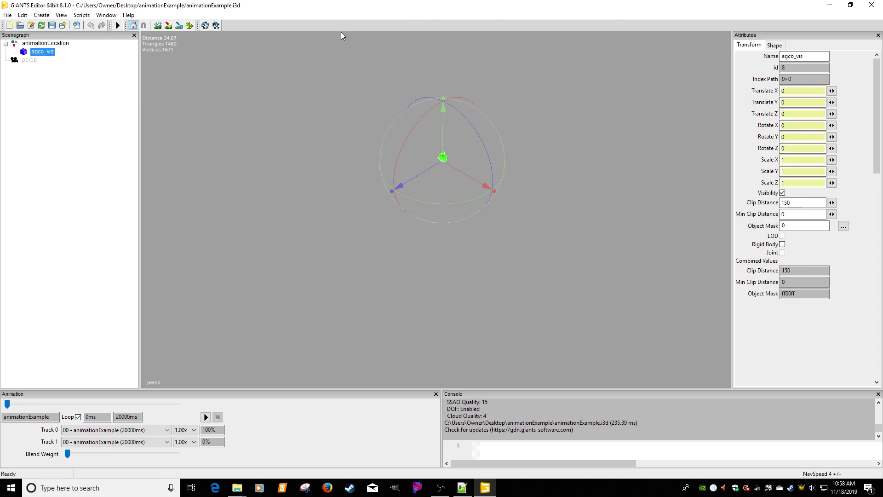
left_click(65, 115)
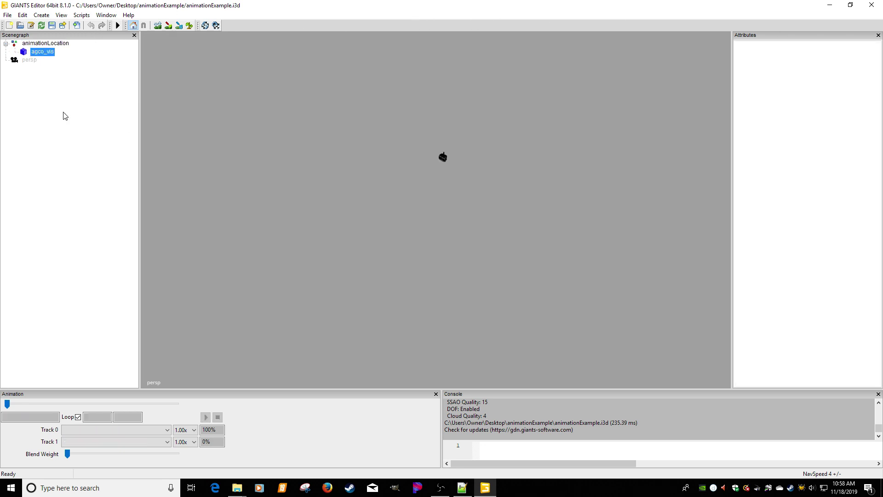
left_click(44, 51)
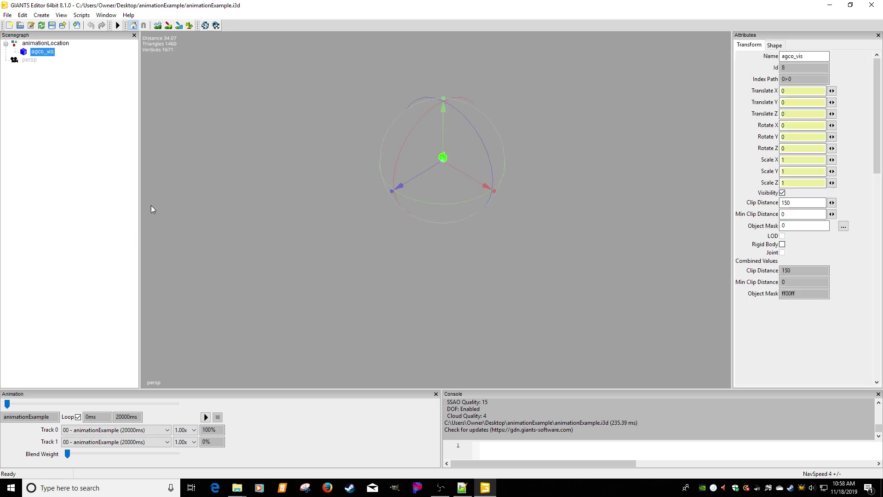
- Bring the model closer in the viewport with animationLocation selected and play the animationExample clip
left_click(59, 44)
middle_click_drag(279, 133, 325, 188)
scroll(363, 140, "up", 3)
middle_click_drag(376, 143, 354, 122)
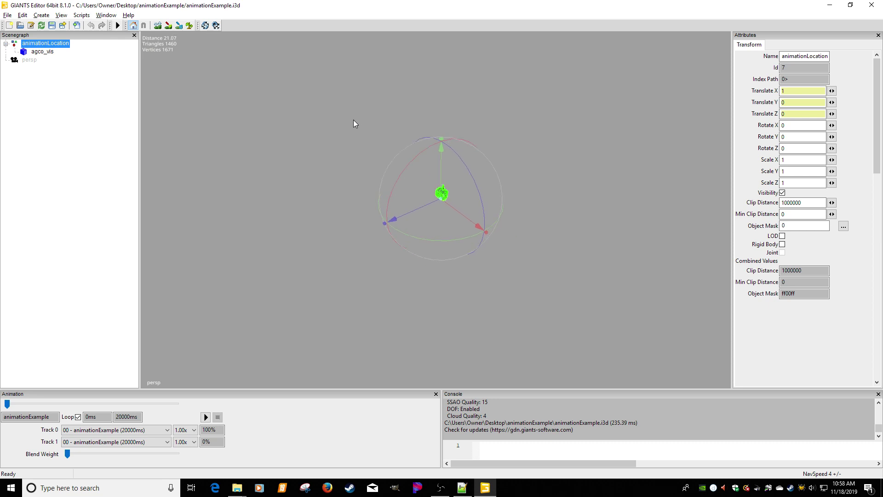
left_click(206, 416)
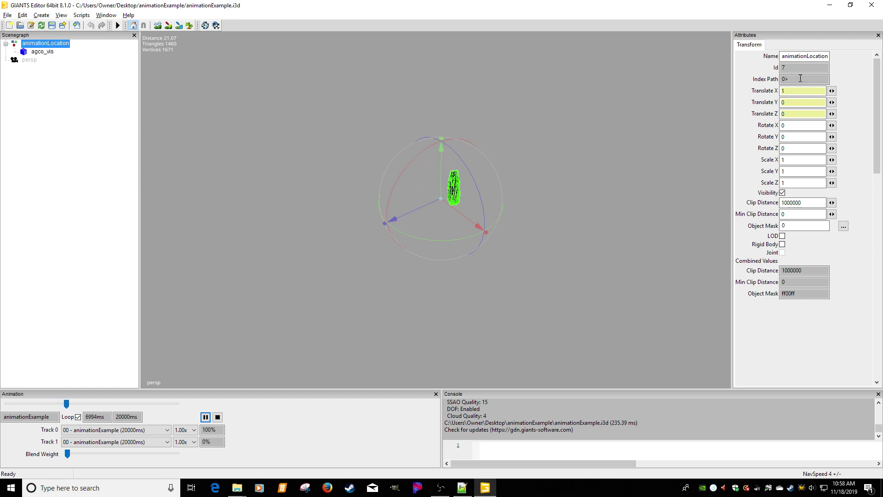
- Close GIANTS Editor and switch to animationExample.i3d in Notepad++
left_click(872, 5)
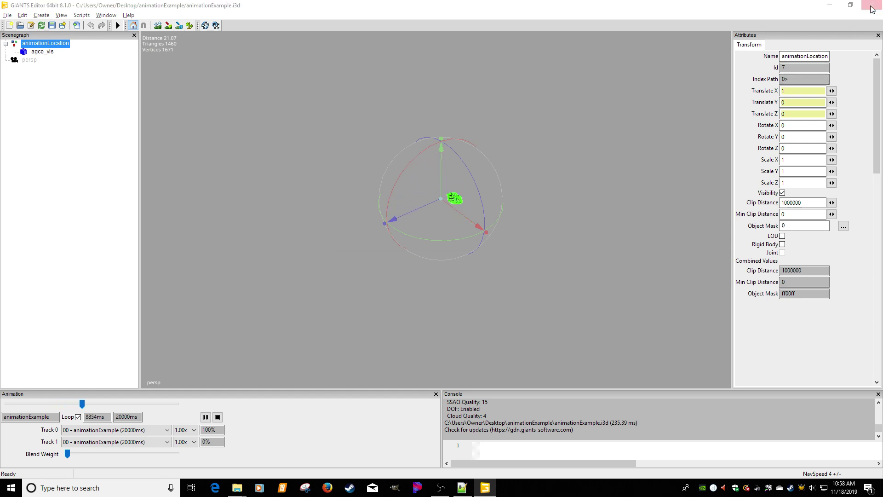
left_click(501, 241)
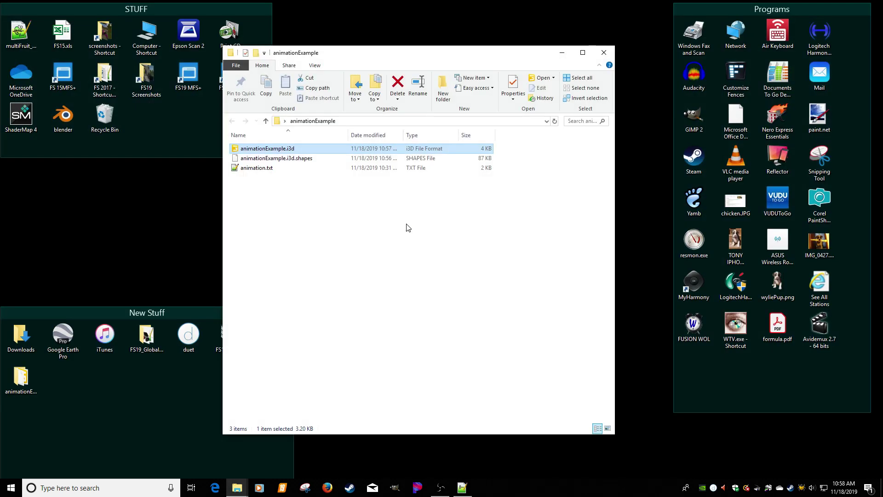
left_click(288, 212)
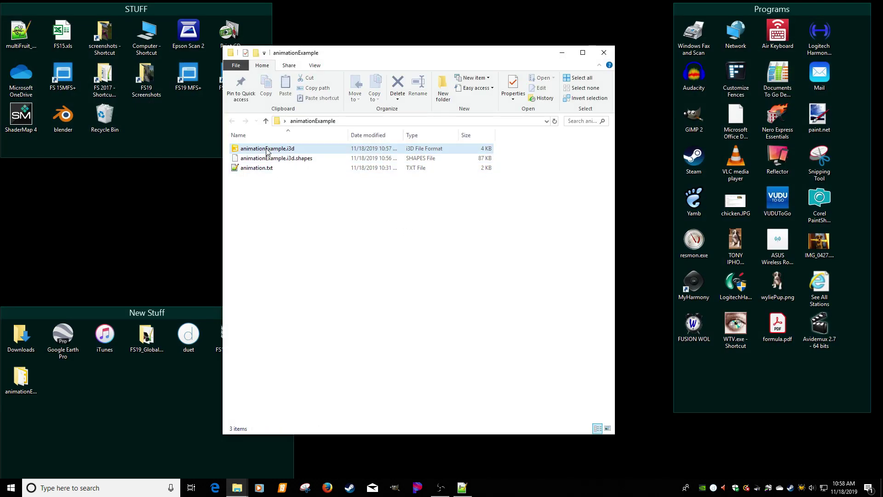
left_click(462, 488)
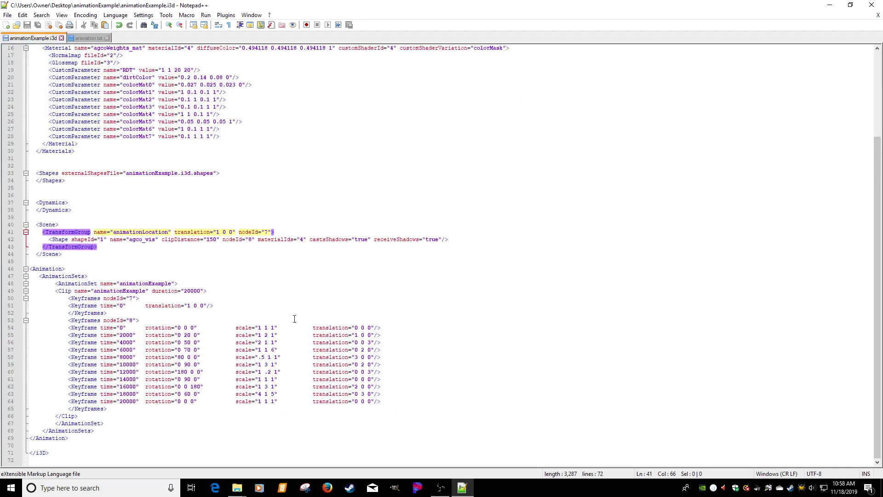
- Delete translation="1 0 0" from the animationLocation TransformGroup line and save the file
key("Delete")
key("Delete")
key("Delete")
key("Delete")
key("Delete")
key("Delete")
key("Delete")
key("Delete")
key("Delete")
key("Delete")
key("Delete")
key("Delete")
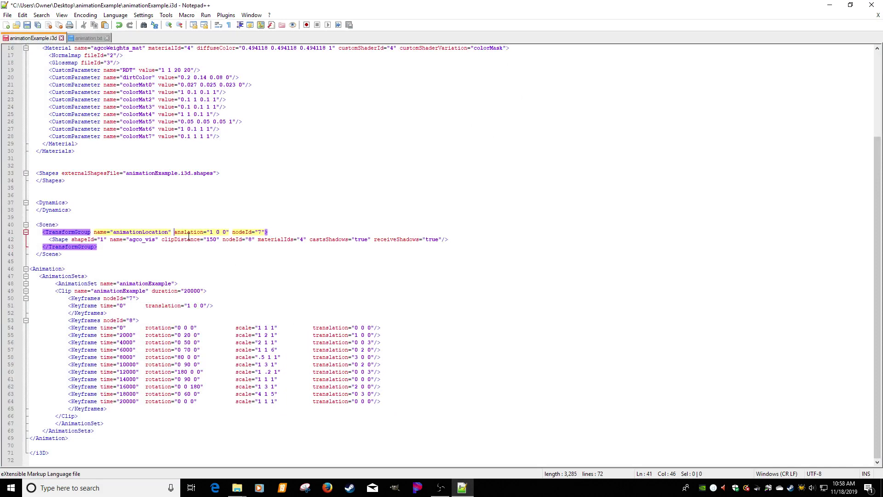
key("Delete")
key("Delete")
key("Delete")
key("Delete")
key("Delete")
key("Delete")
key("Delete")
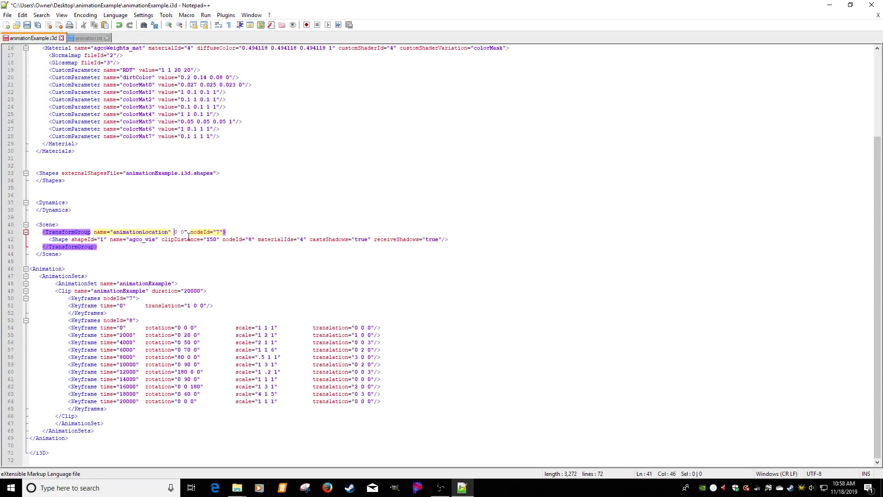
left_click(28, 26)
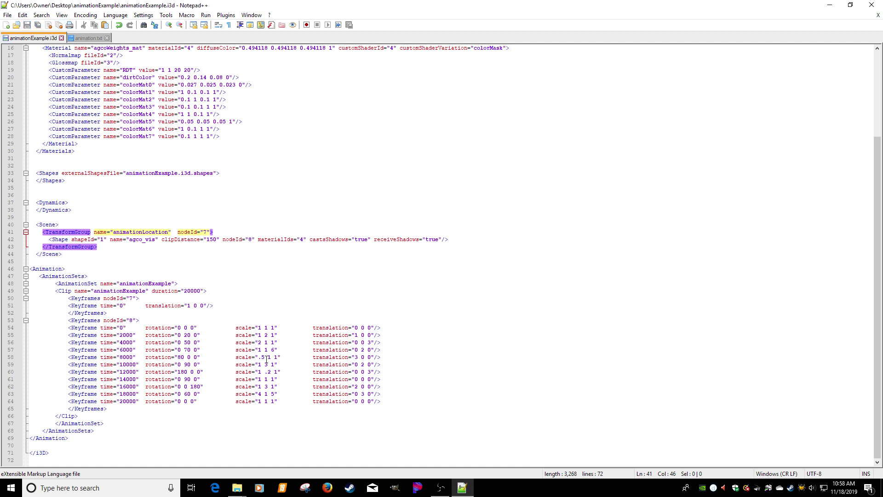
- Open the edited animationExample.i3d from the desktop animationExample folder in GIANTS Editor 8.1.0
mouse_move(237, 488)
left_click(209, 422)
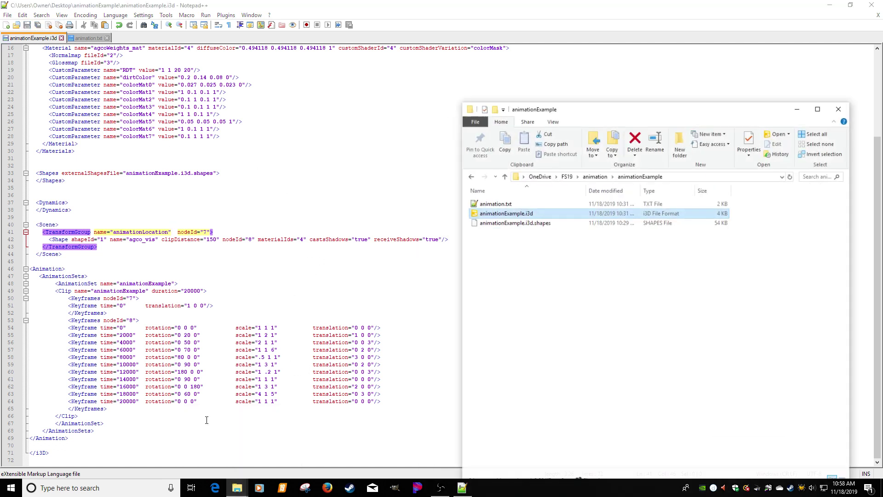
left_click(848, 103)
left_click(237, 487)
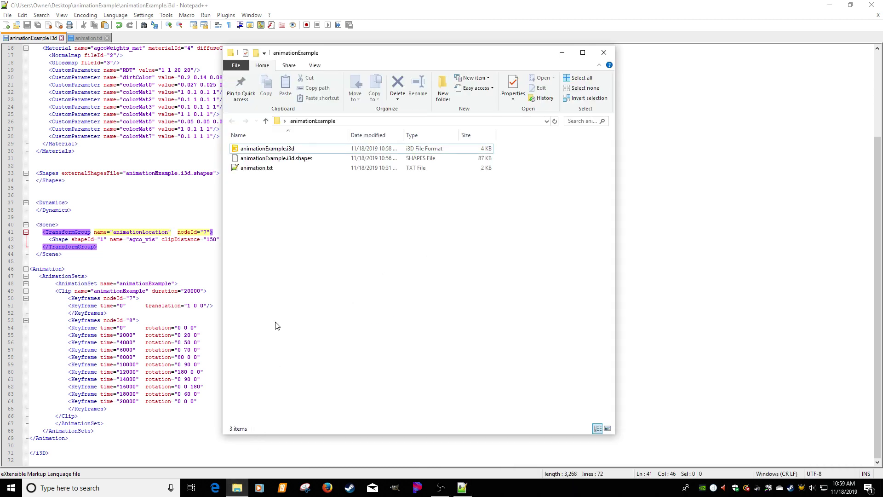
double_click(256, 155)
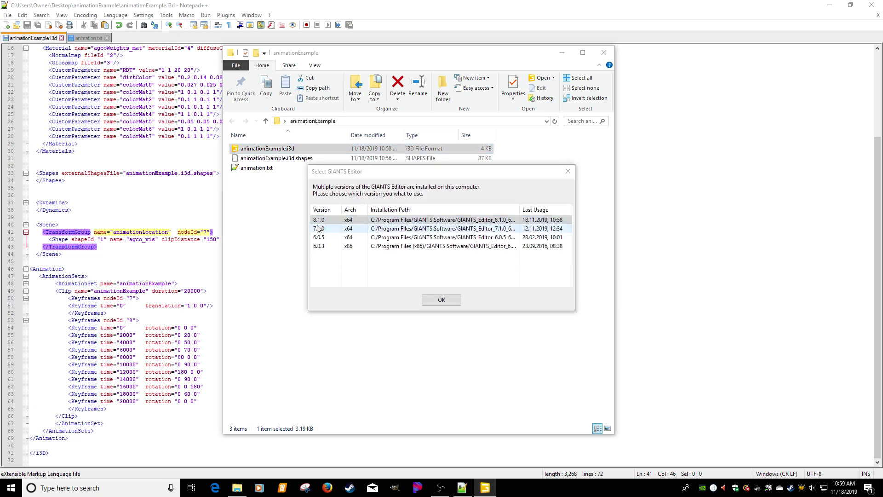
key("Return")
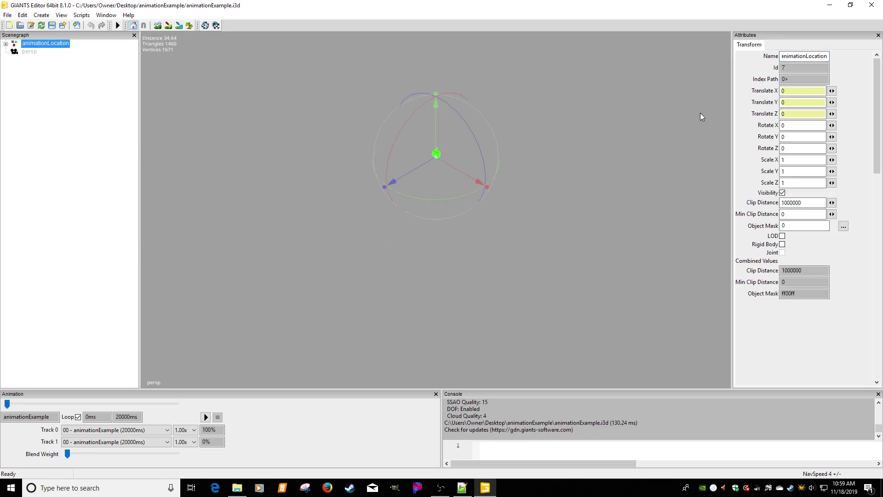
- Play the animationExample clip on animationLocation, reselect the node to check its Translate values, and close GIANTS Editor to return to Notepad++
left_click(207, 417)
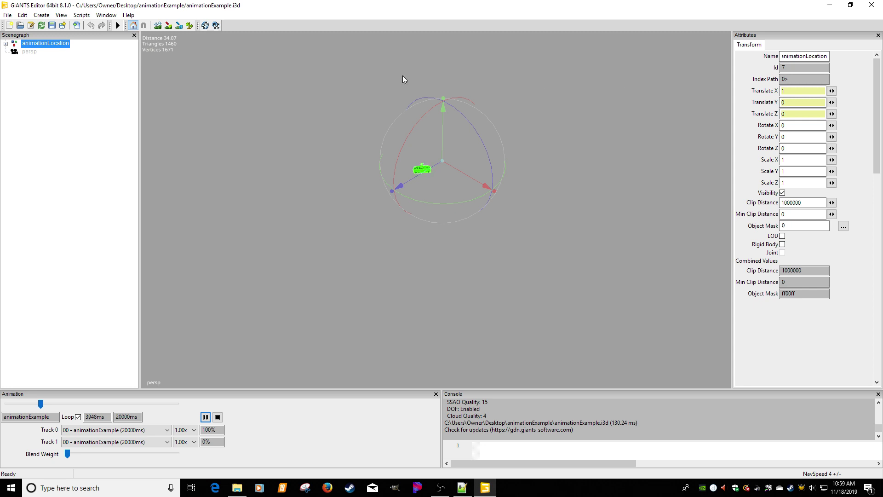
left_click(69, 94)
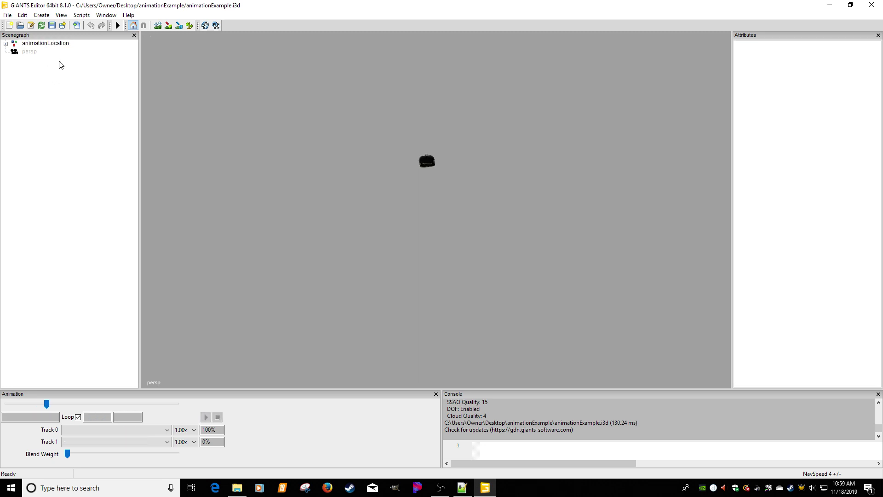
left_click(36, 44)
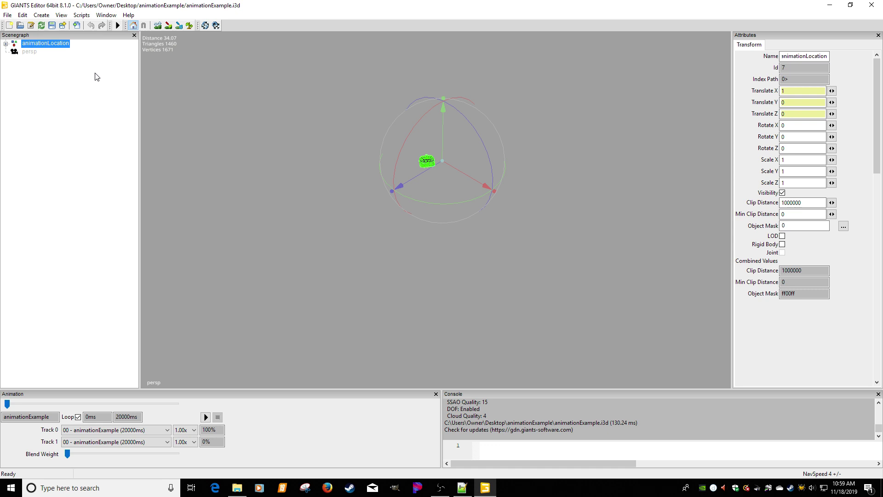
left_click(871, 5)
left_click(448, 219)
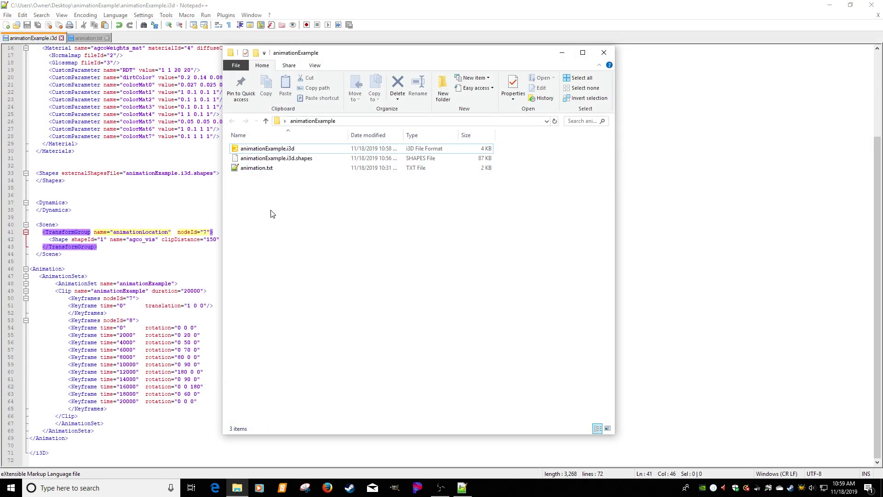
left_click(560, 54)
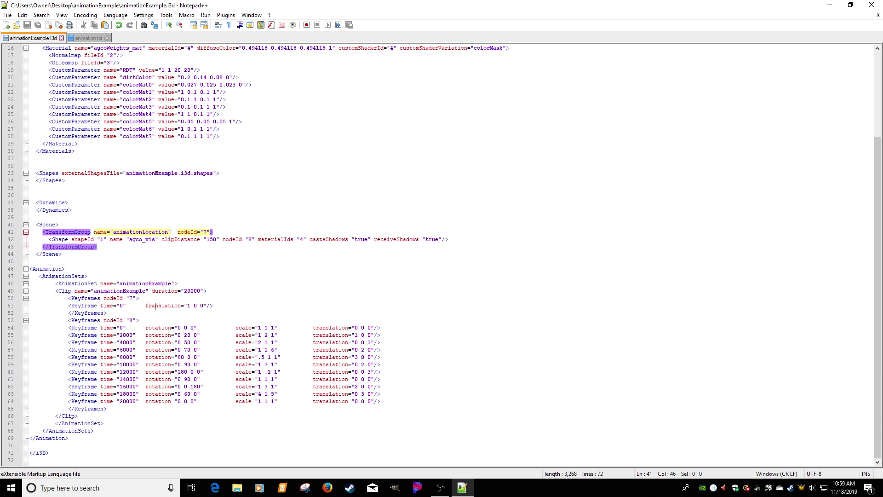
- Copy translation="1 0 0" from the nodeId 7 keyframe back into the animationLocation TransformGroup line before its nodeId, and save the file
left_click_drag(147, 306, 248, 305)
key("ctrl+c")
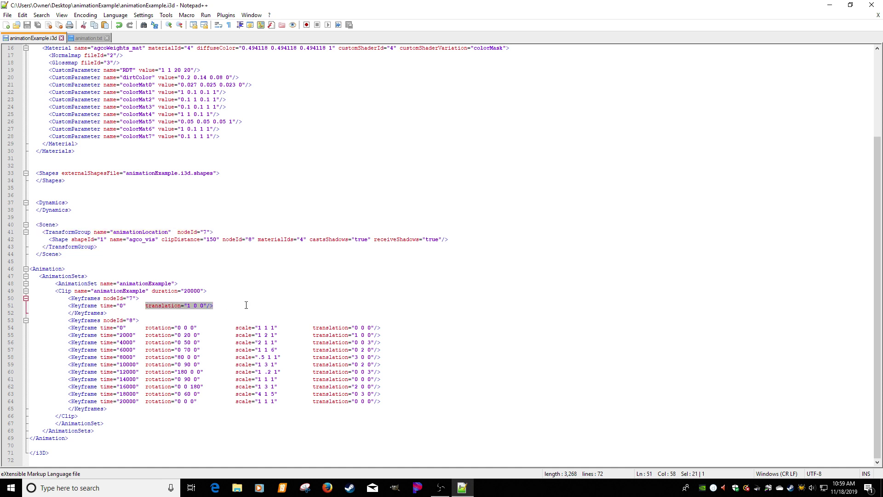
left_click(175, 233)
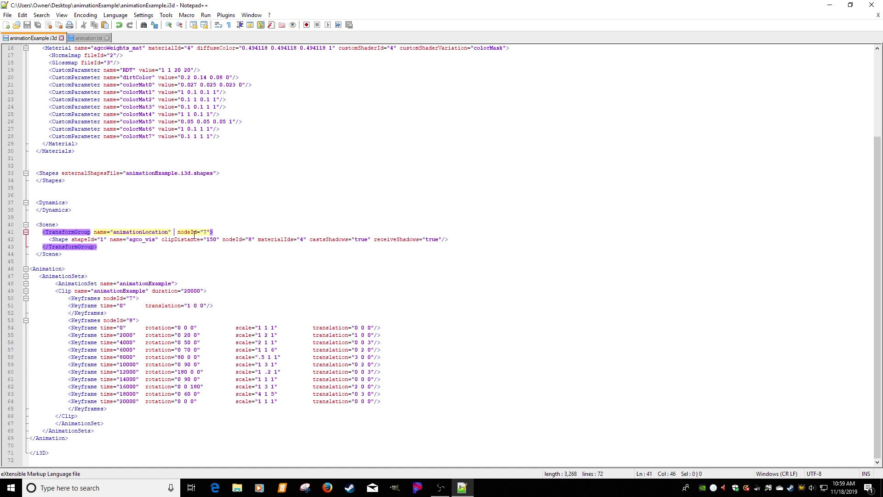
key("ctrl+v")
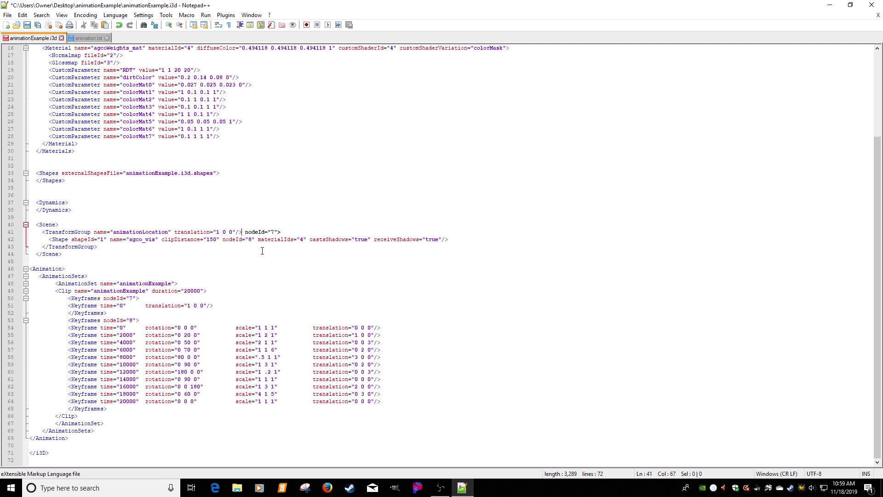
key("BackSpace")
key("BackSpace")
left_click(219, 242)
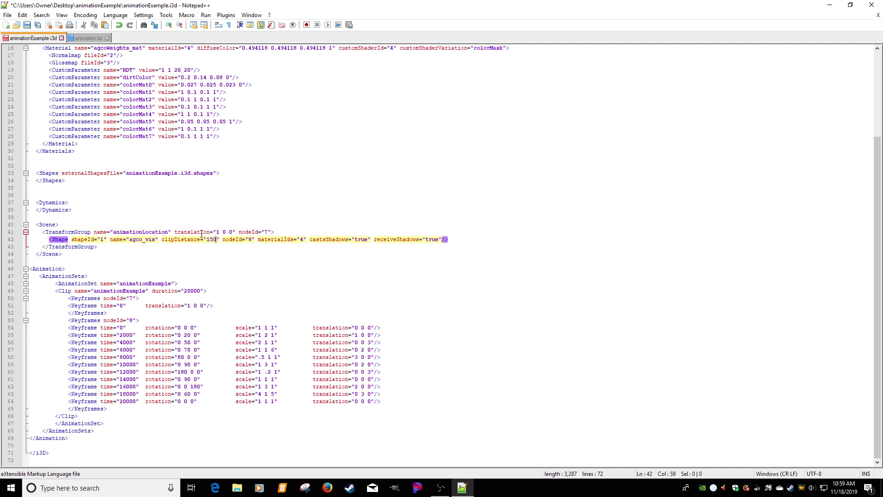
left_click(202, 233)
key("ctrl+s")
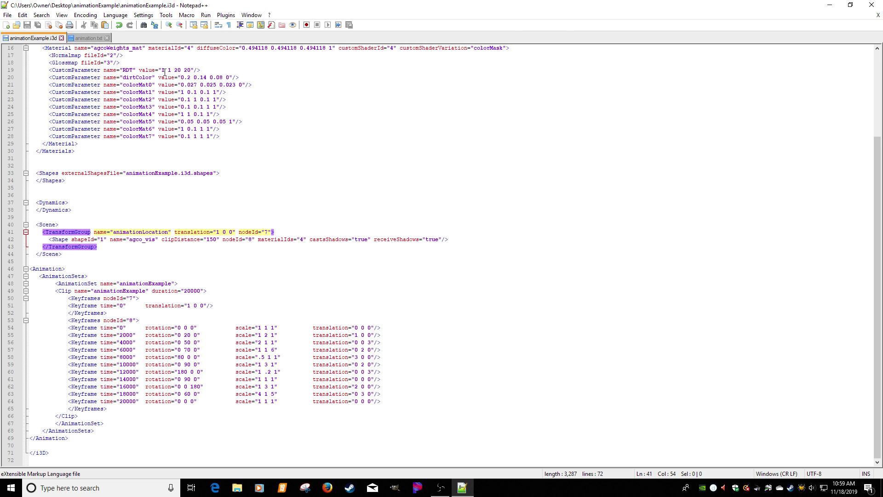
- Minimize Notepad++ and open the desktop animationExample folder and the OneDrive folder side by side
left_click(830, 5)
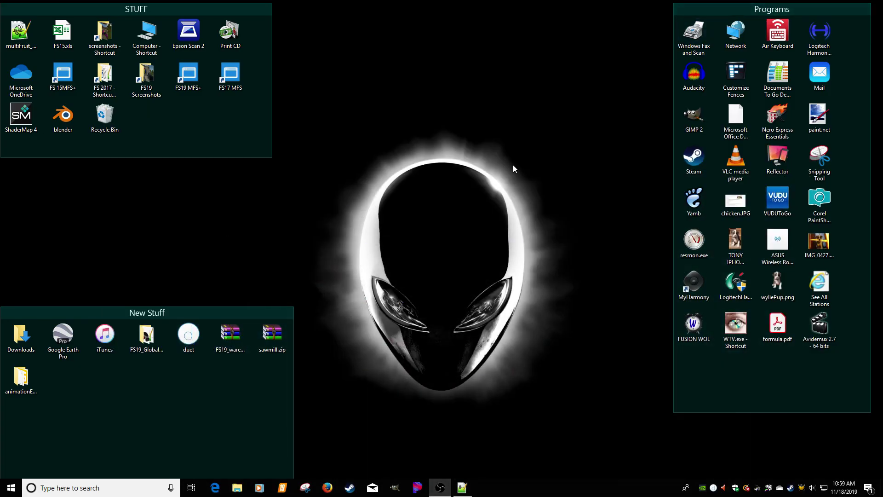
double_click(21, 378)
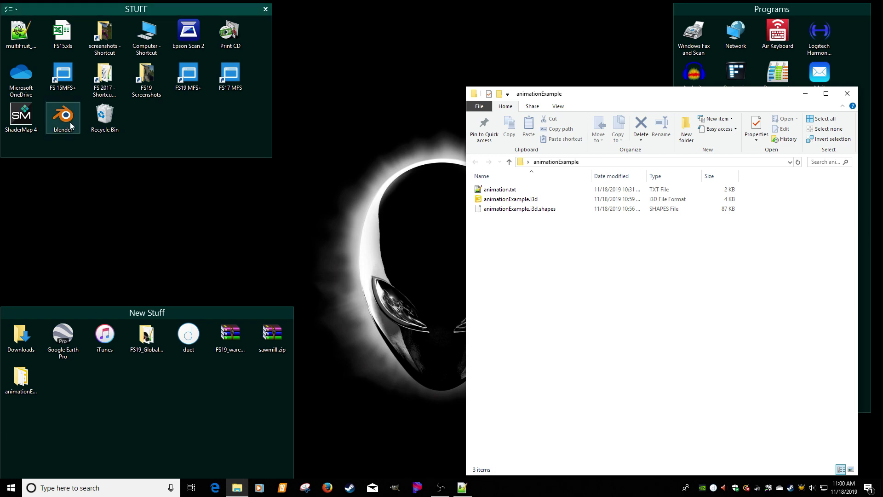
double_click(22, 77)
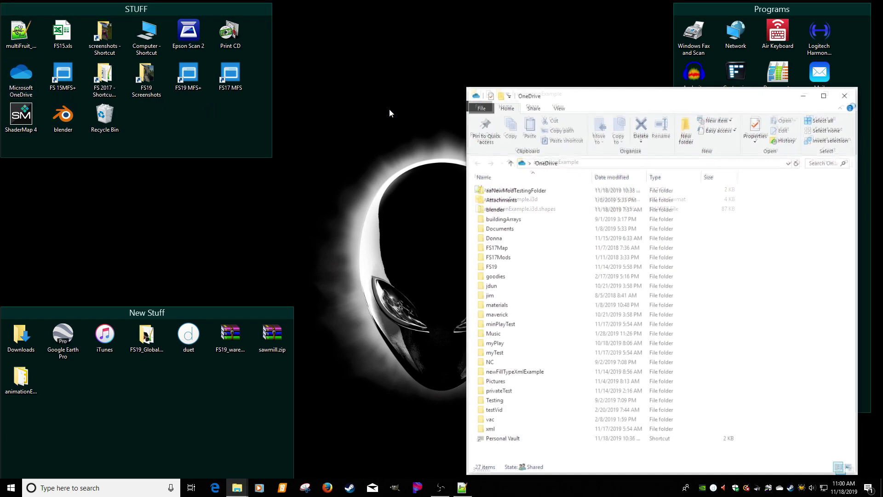
left_click_drag(588, 101, 172, 51)
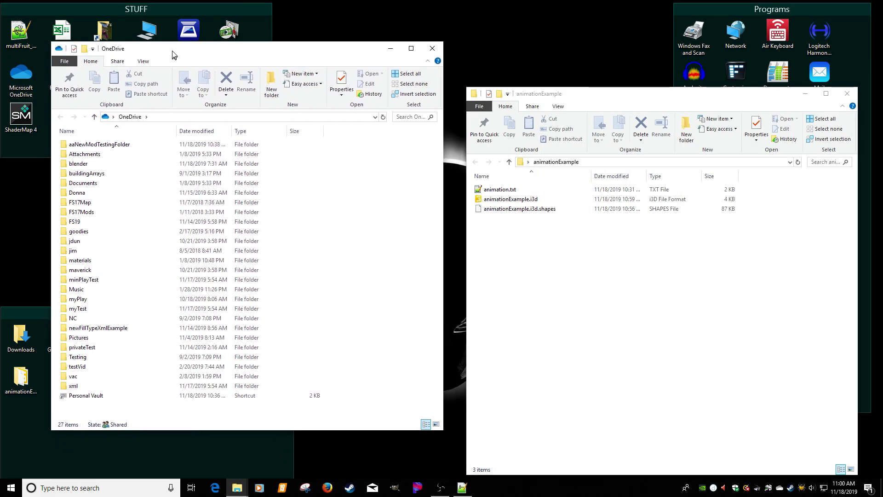
- Open doughnutFryer.i3d from aaNewModTestingFolder > FS19_BDFactoryPack in GIANTS Editor 8.1.0
double_click(92, 141)
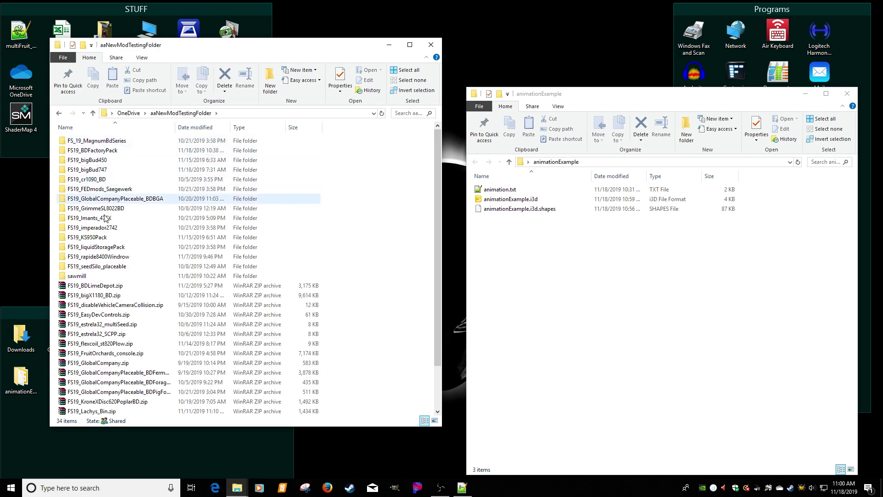
left_click(98, 152)
double_click(98, 152)
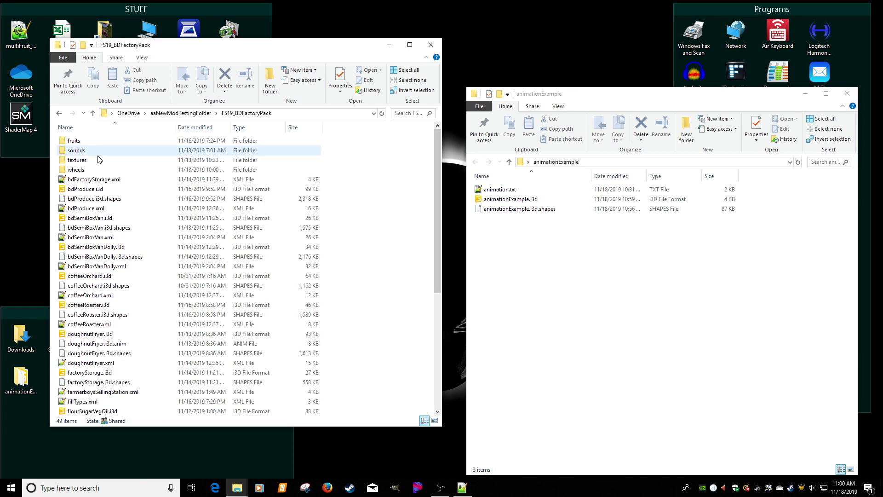
left_click(102, 236)
key("d")
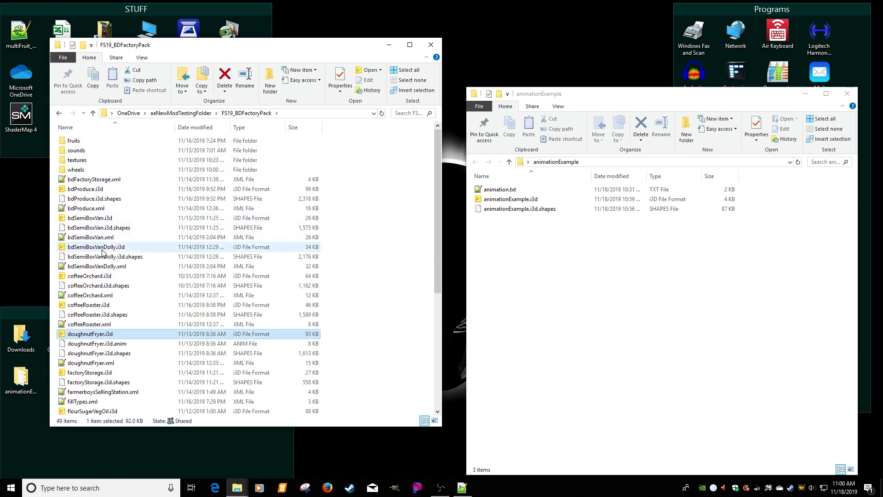
double_click(94, 334)
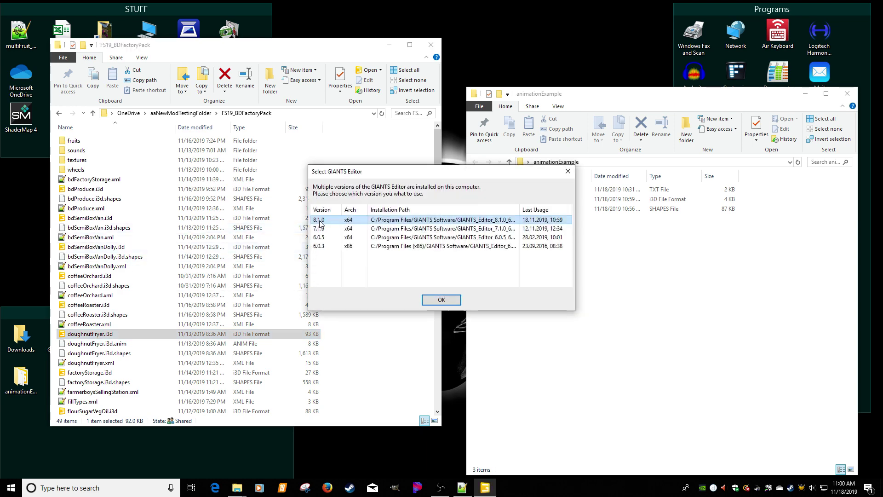
key("Return")
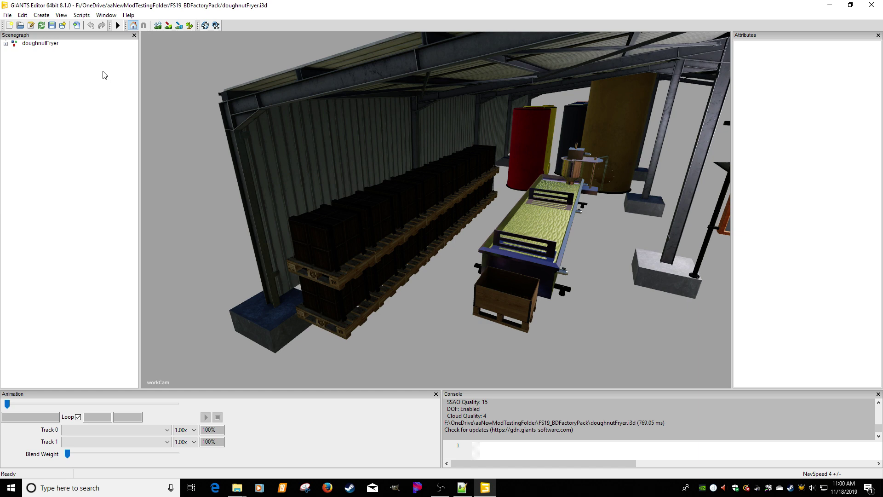
- Import animationExample.i3d from the desktop animationExample folder into the doughnutFryer scene
left_click(77, 25)
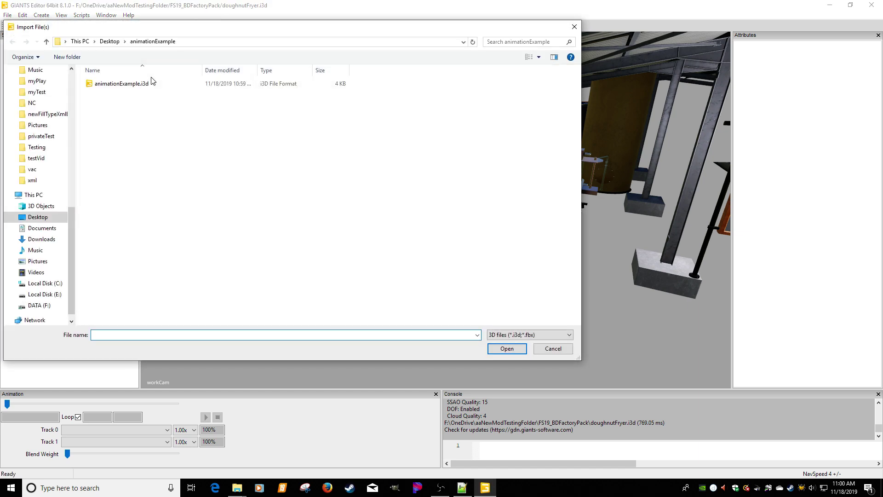
left_click(109, 41)
double_click(115, 83)
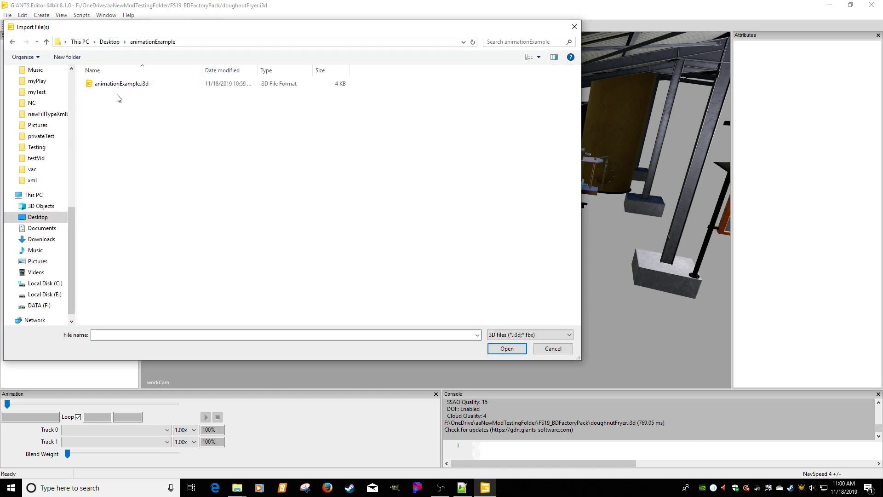
double_click(115, 83)
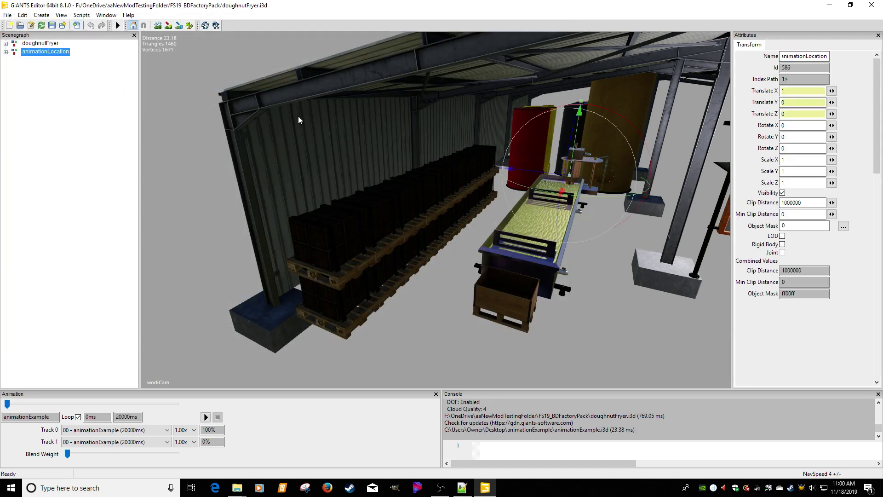
- Make the imported animationLocation group a child of doughnutFryer in the scenegraph
mouse_move(436, 134)
middle_mouse_down()
mouse_move(434, 161)
mouse_move(445, 143)
mouse_move(383, 140)
mouse_move(389, 153)
mouse_move(435, 134)
middle_mouse_up()
left_click(52, 92)
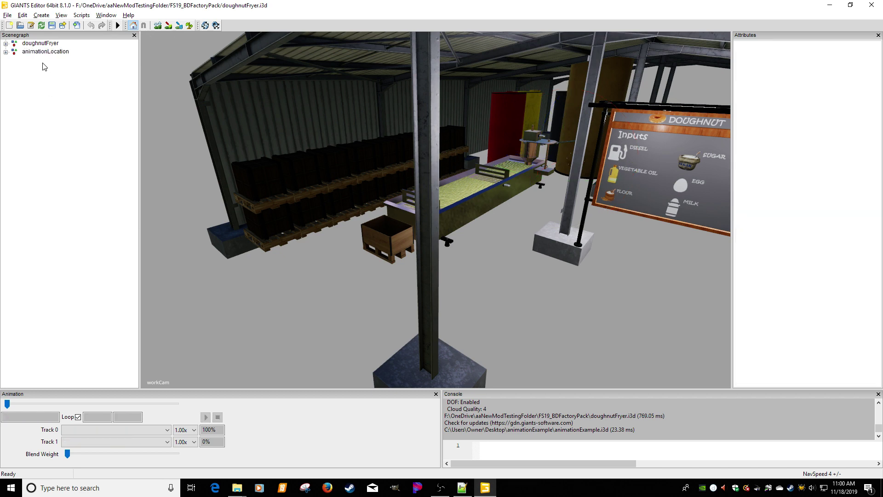
left_click(43, 54)
left_click_drag(43, 54, 40, 44)
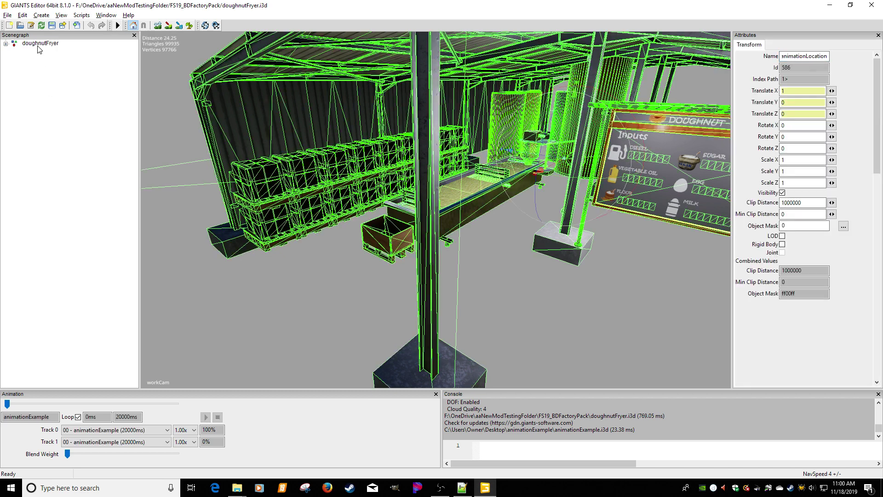
- Move the animationLocation group along X to about 18.704, placing the weight beside the wooden crate
left_click(71, 159)
left_click(55, 135)
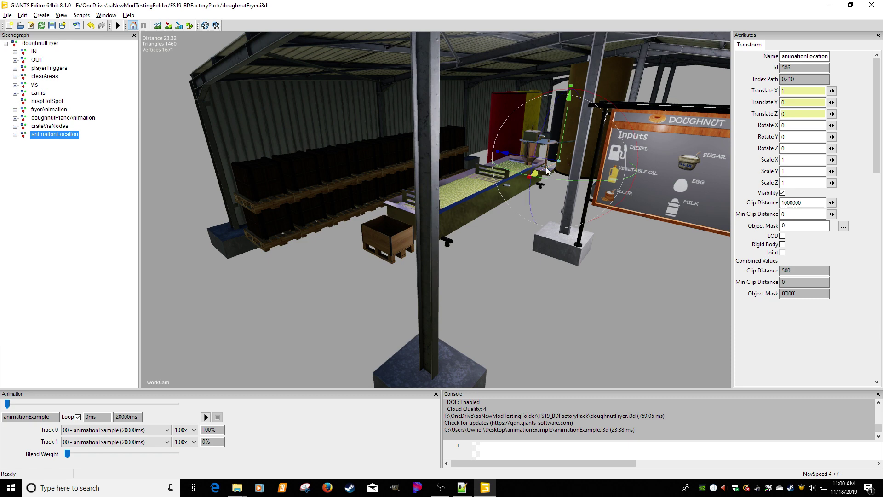
left_click_drag(546, 167, 125, 288)
middle_click_drag(201, 278, 233, 277)
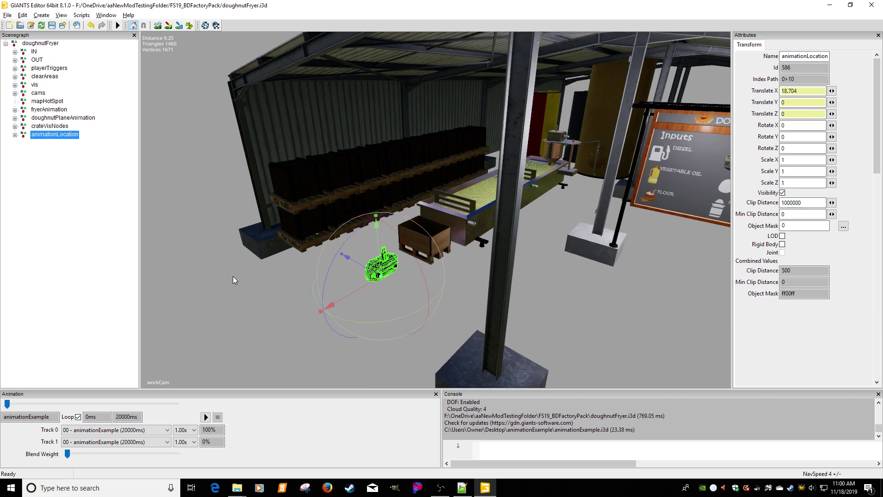
scroll(233, 276, "up", 6)
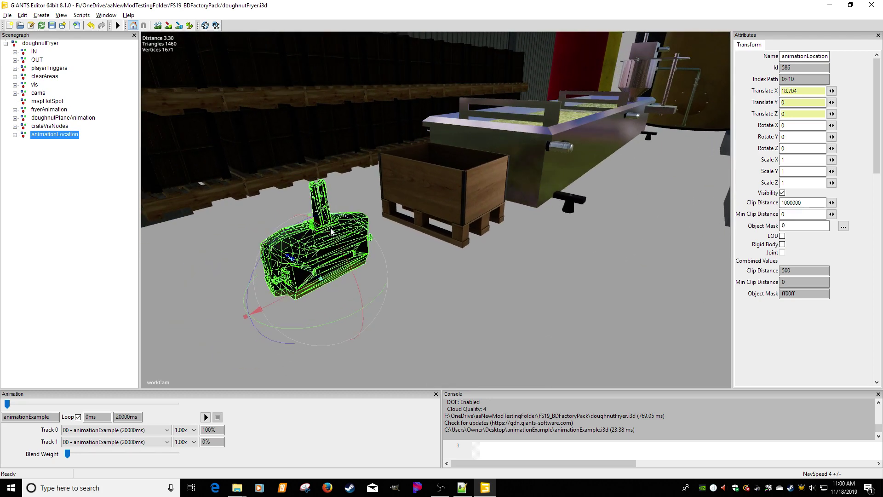
left_click(100, 229)
left_click(58, 134)
left_click(800, 104)
left_click(791, 114)
- In Notepad++, set the translation of the animationLocation TransformGroup and the nodeId 7 keyframe to "18.7039814 0 0"
left_click(461, 487)
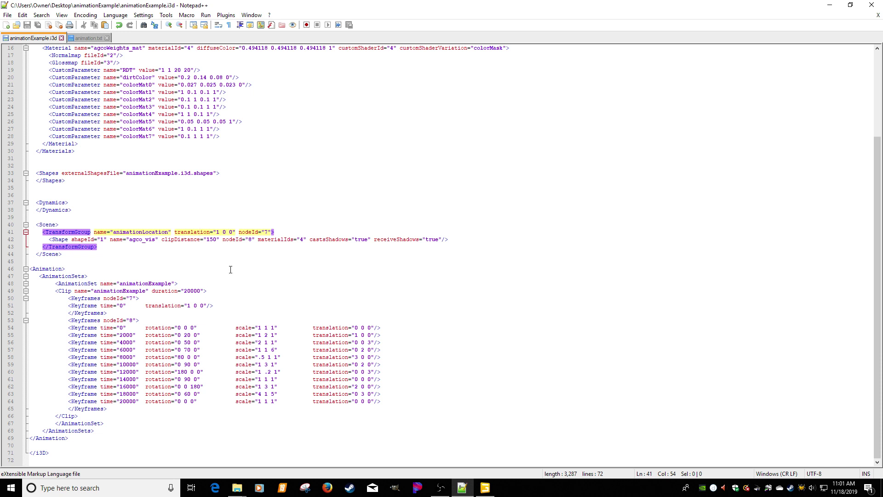
left_click_drag(233, 232, 216, 233)
type("18.7039814 0 0")
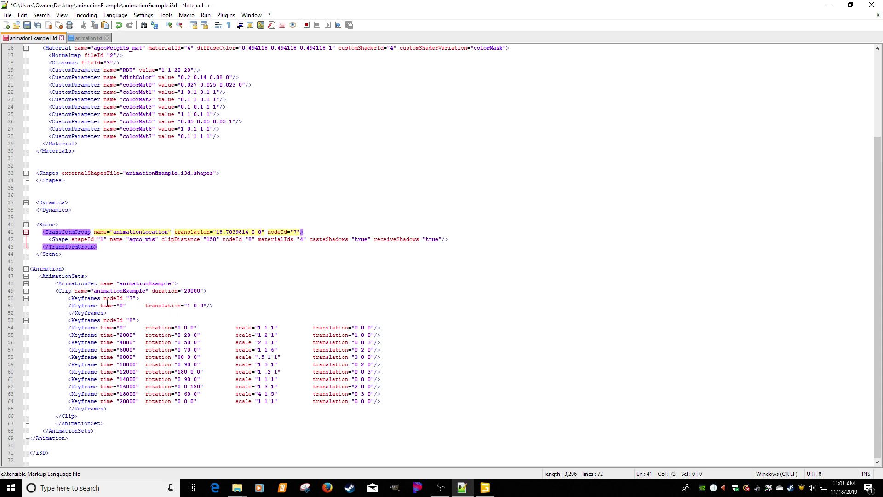
left_click_drag(203, 305, 186, 306)
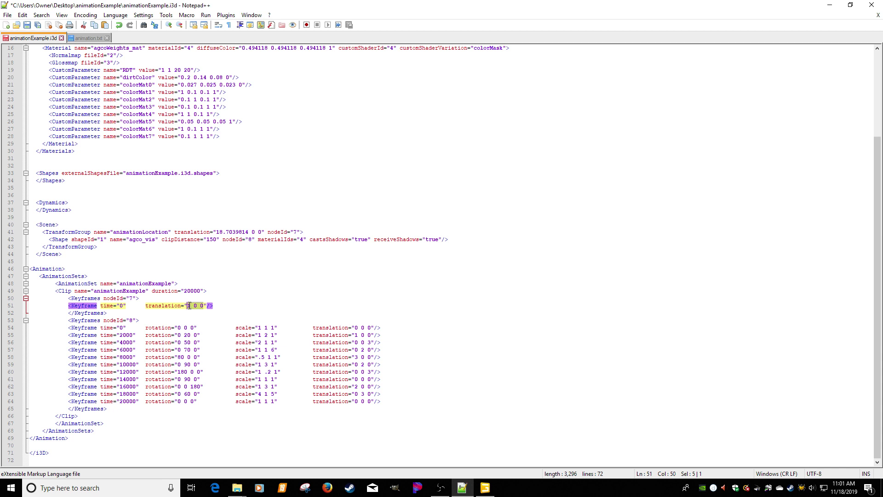
type("18.7039814 0 0")
- Compare the first keyframe times of nodes 7 and 8, the later node 8 keyframe times and the clip duration
left_click(126, 307)
left_click(124, 329)
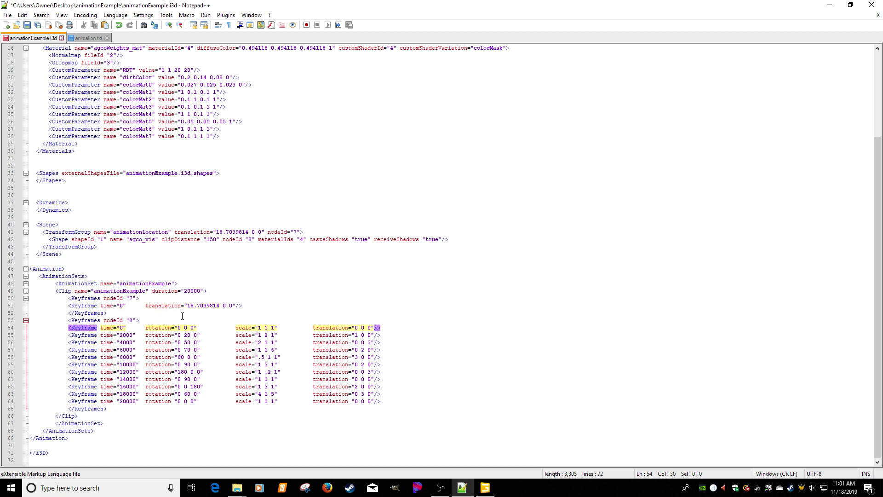
left_click(193, 292)
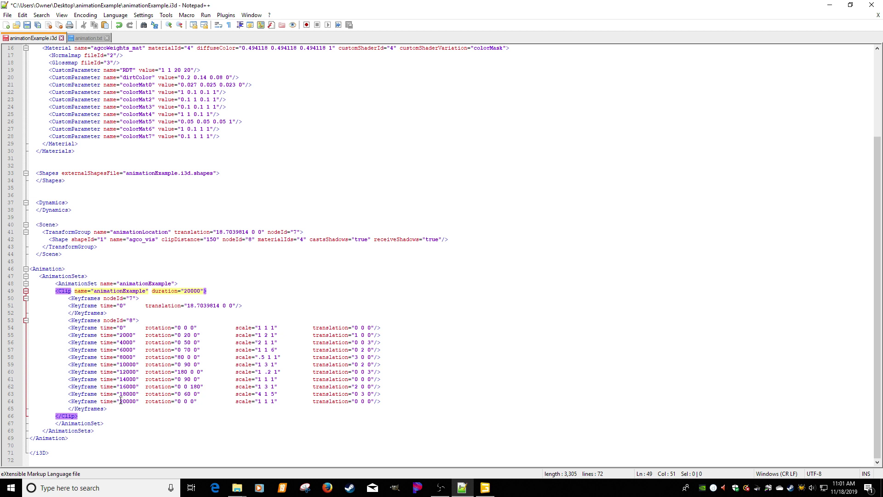
left_click(187, 364)
left_click(127, 364)
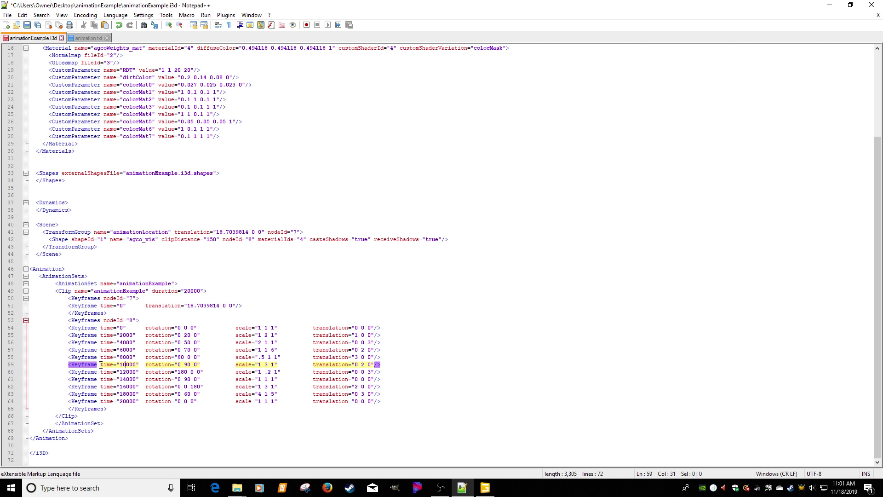
left_click(197, 290)
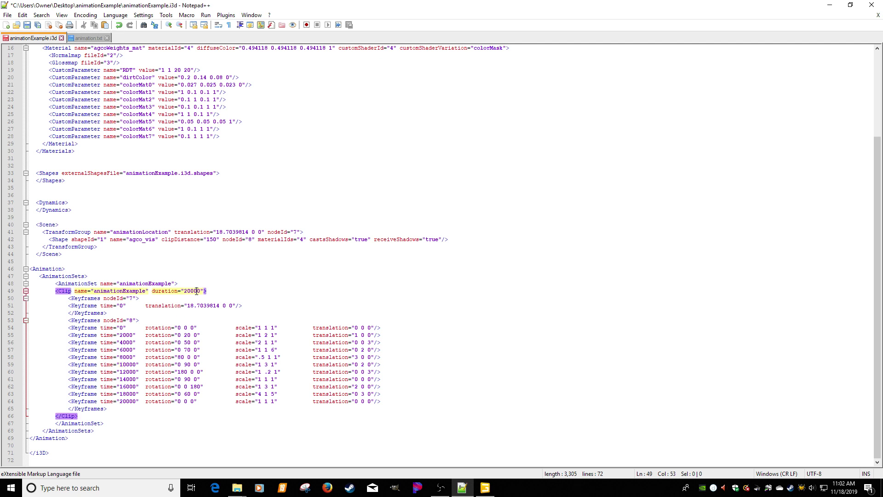
left_click(122, 306)
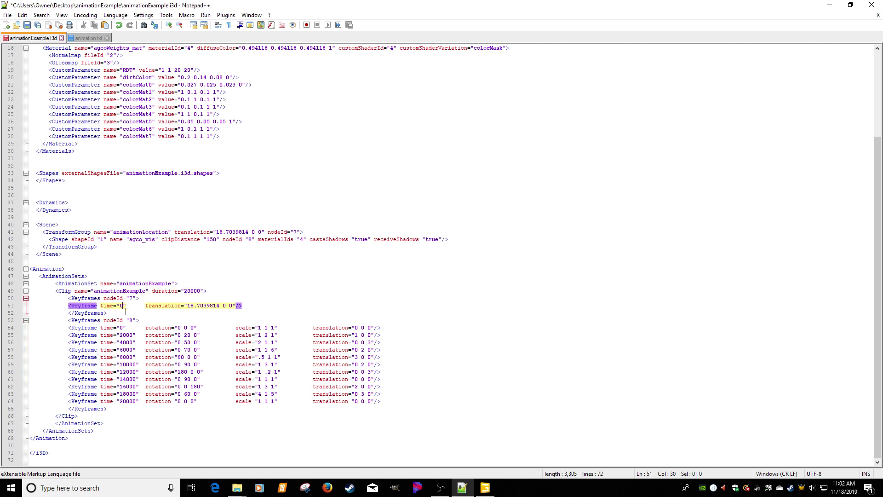
- Duplicate the nodeId 7 keyframe line directly below the original within its Keyframes block
left_click(258, 308)
key("Return")
left_click(245, 304)
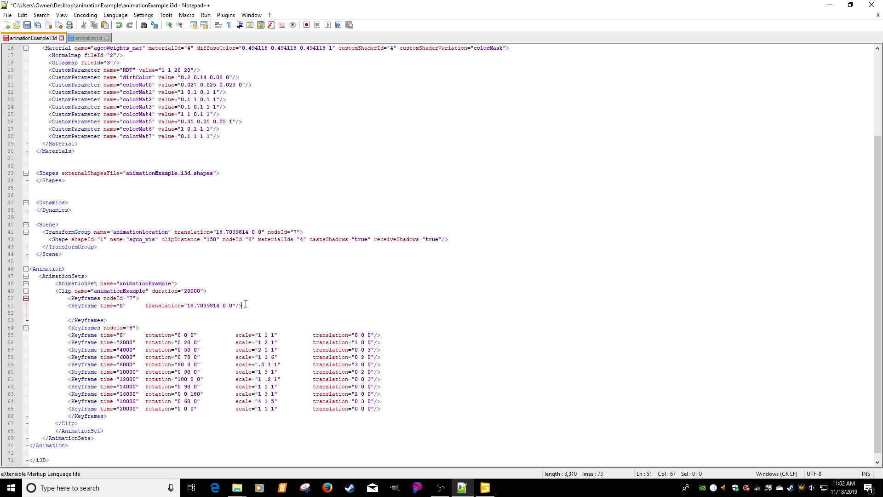
key("shift+Home")
key("shift+Home")
key("ctrl+c")
key("End")
key("Return")
key("ctrl+v")
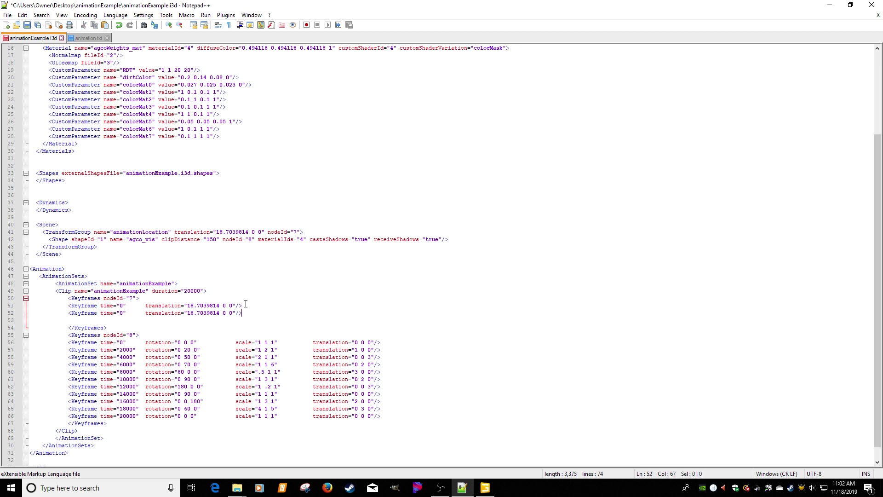
- Set the duplicated nodeId 7 keyframe's time to 100 and save animationExample.i3d
left_click(124, 312)
key("BackSpace")
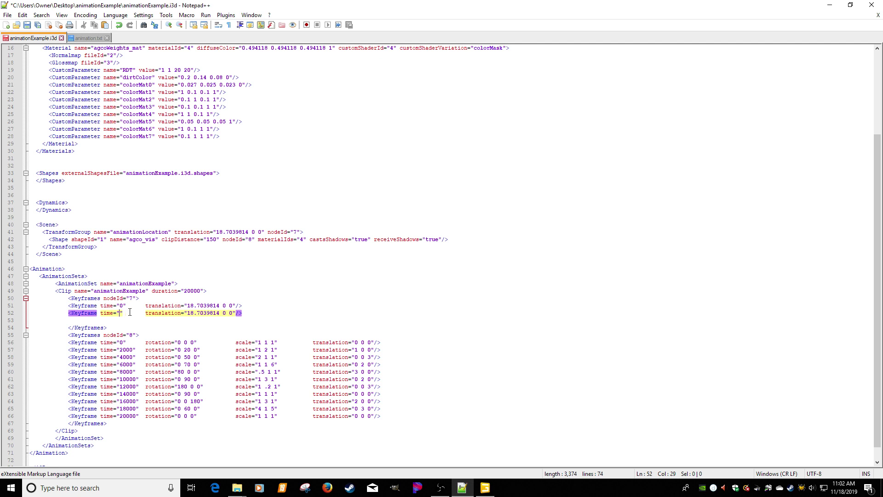
type("100")
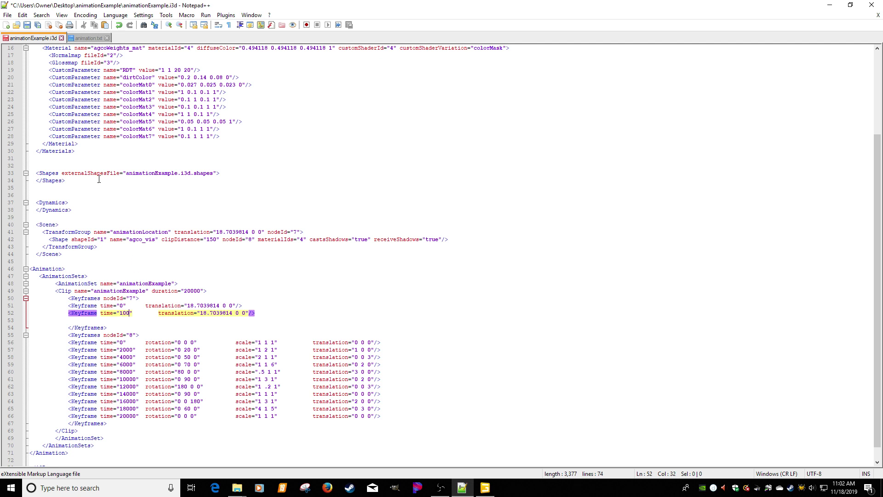
left_click(28, 25)
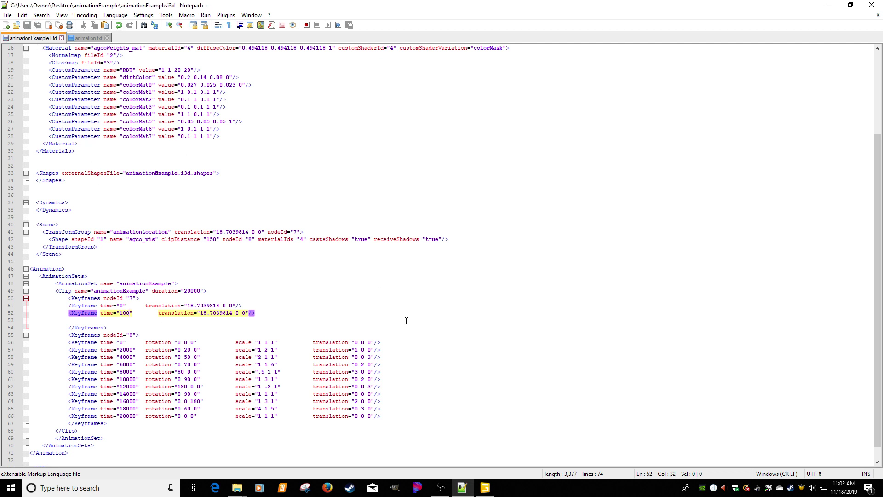
- Switch to GIANTS Editor, delete the old animationLocation group and import the updated animationExample.i3d
left_click(485, 488)
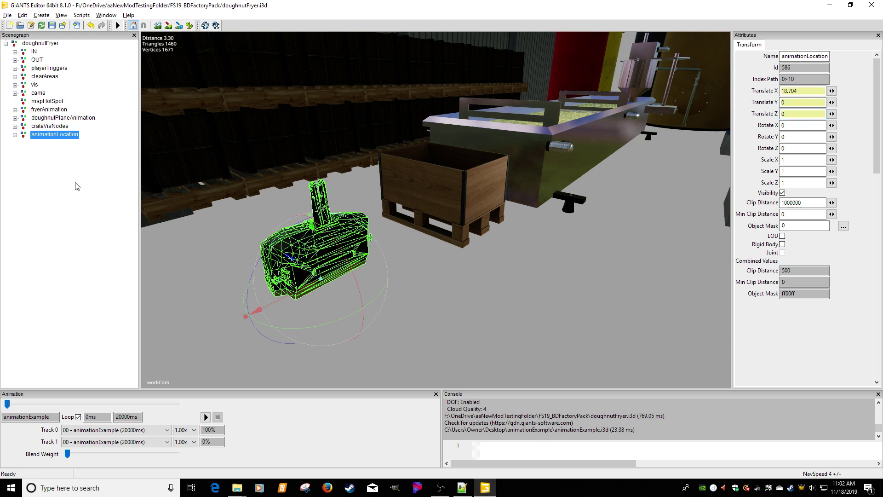
left_click(67, 138)
key("Delete")
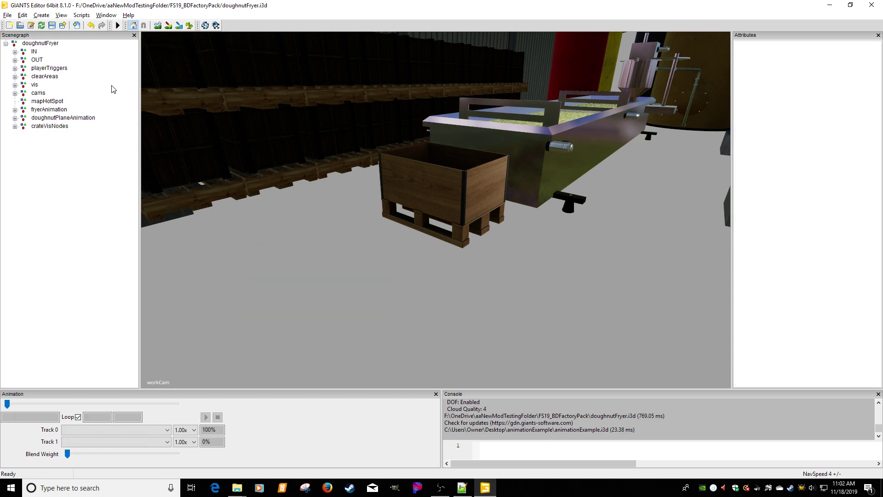
left_click(77, 25)
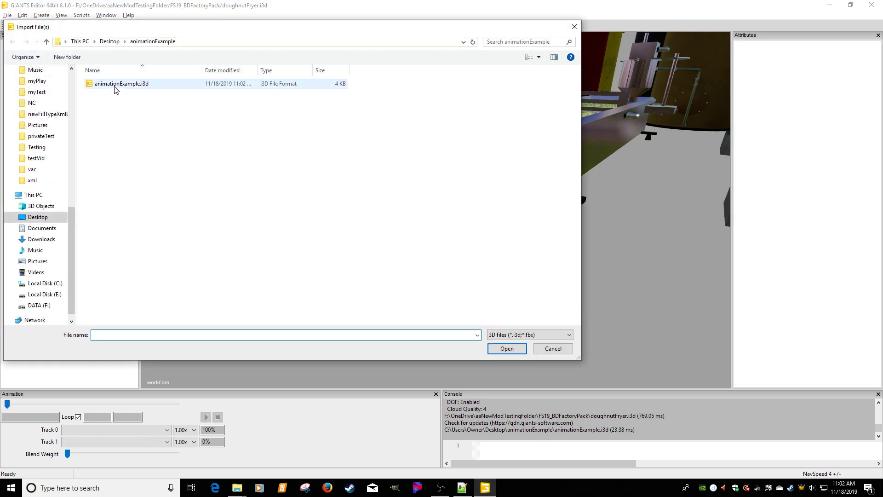
double_click(116, 87)
- Make the newly imported animationLocation group a child of doughnutFryer in the scenegraph
left_click(56, 138)
left_click(56, 137)
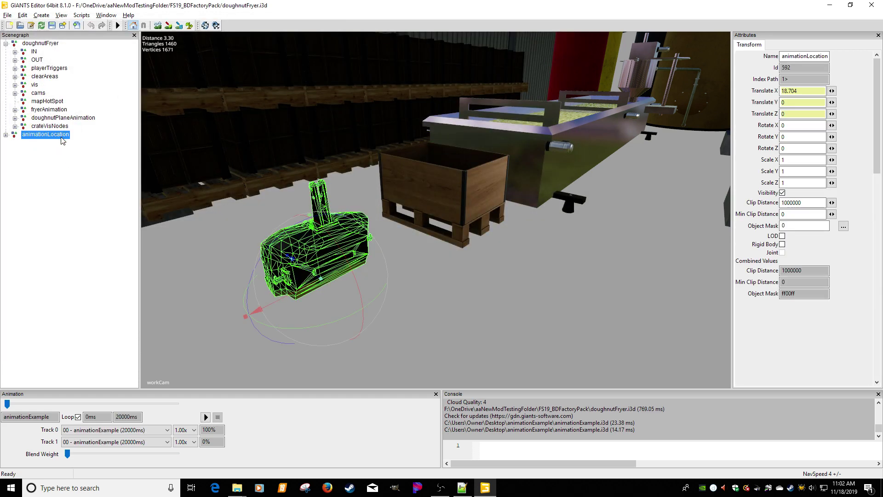
key("Delete")
left_click(49, 46)
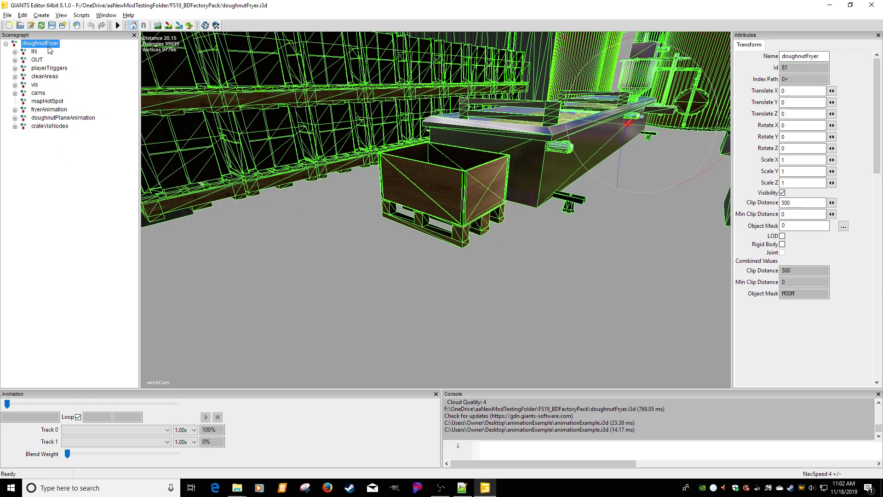
key("ctrl+z")
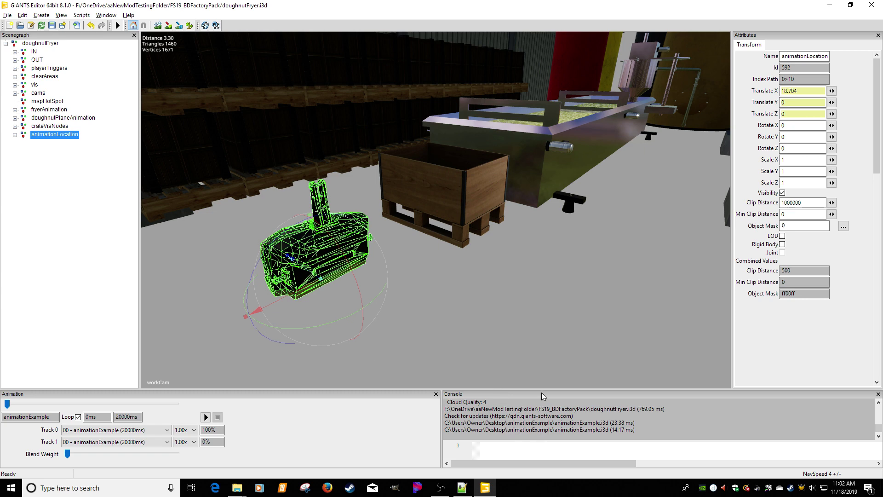
- Enlarge the Console area, expand animationLocation to show agco_vis, and play the animationExample clip
left_click_drag(540, 391, 534, 361)
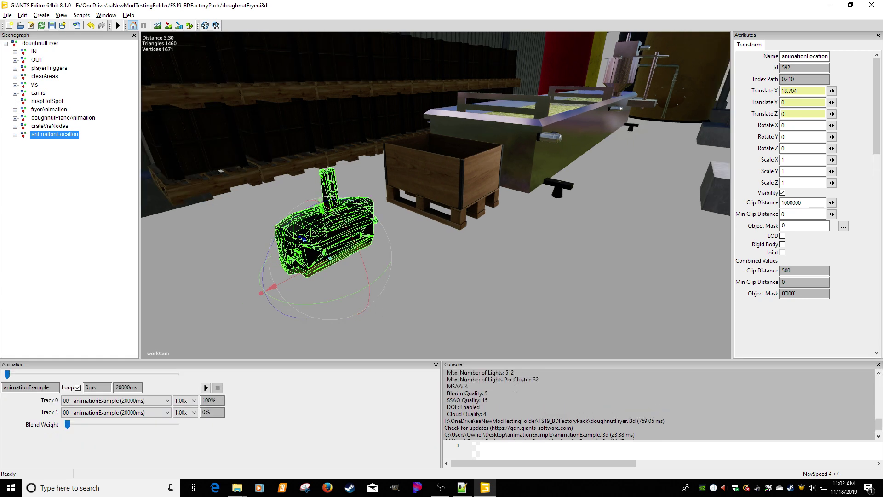
scroll(516, 389, "down", 1)
left_click(88, 230)
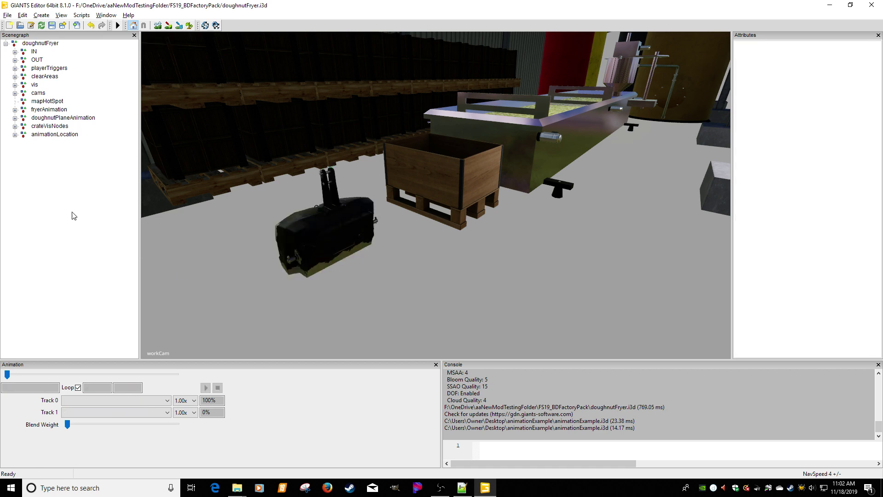
left_click(53, 136)
left_click(15, 135)
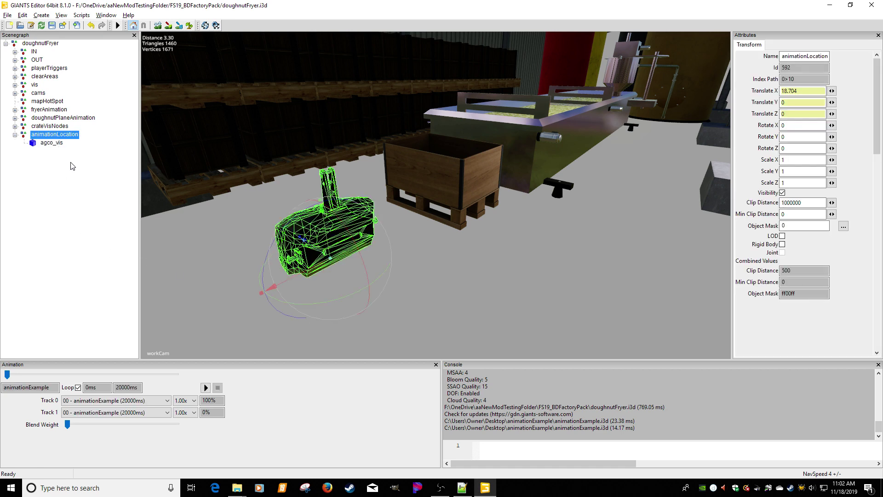
left_click(206, 388)
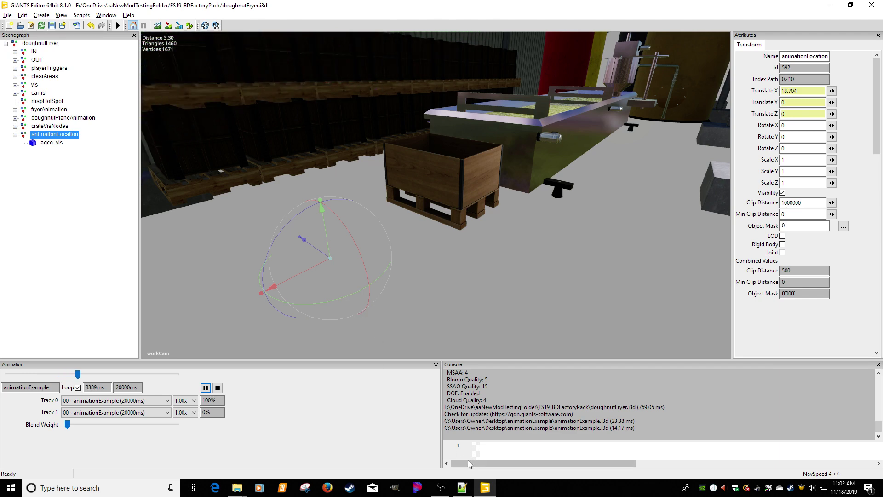
- Delete the animationLocation group from the doughnutFryer scene
left_click(73, 186)
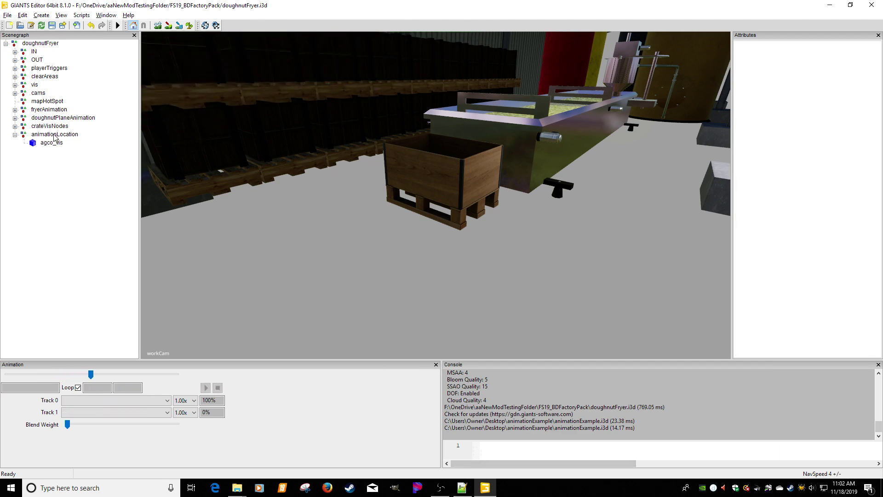
left_click(54, 135)
key("Delete")
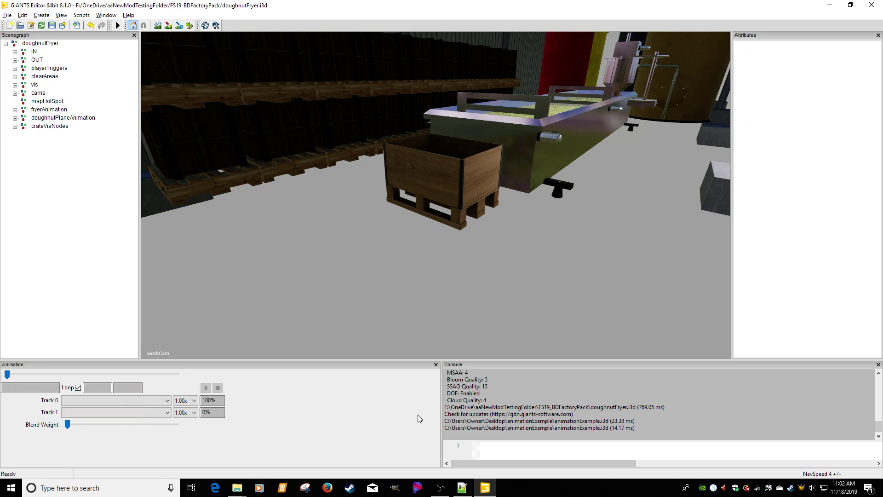
- In Notepad++, change the nodeId 7 keyframe at time 100 to translation "18.7039814 1 0" and save the file
left_click(462, 487)
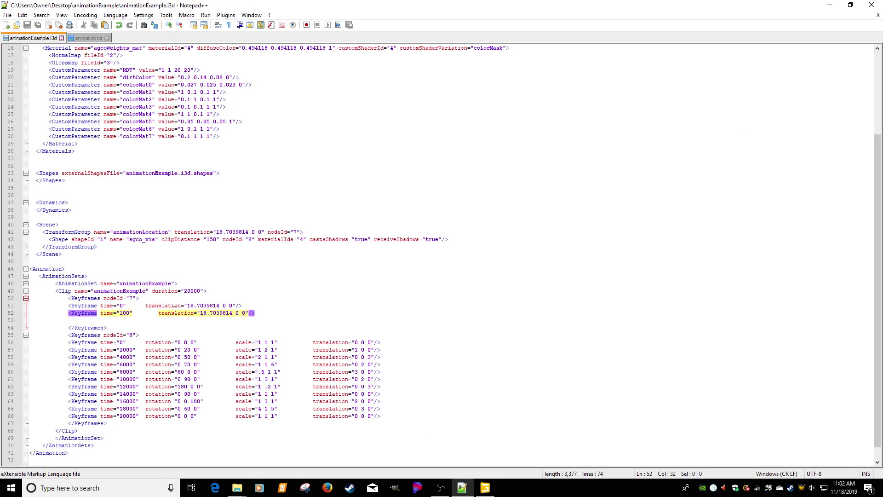
double_click(237, 313)
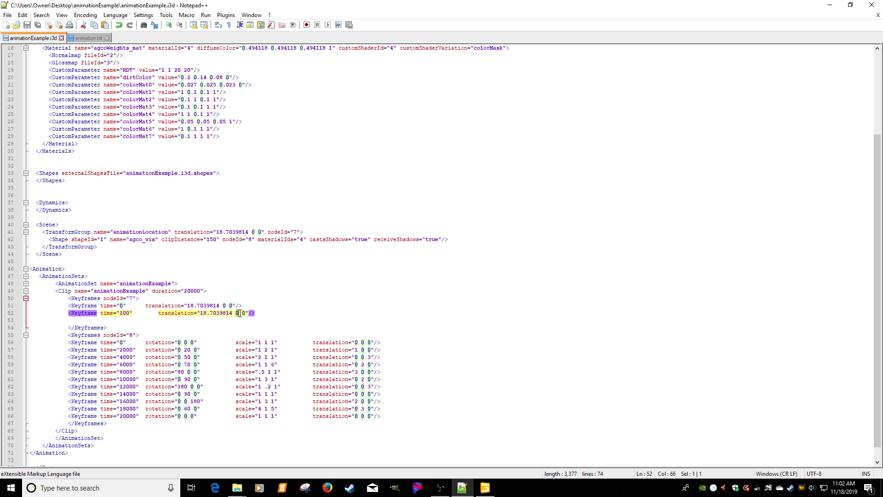
type("1")
key("ctrl+s")
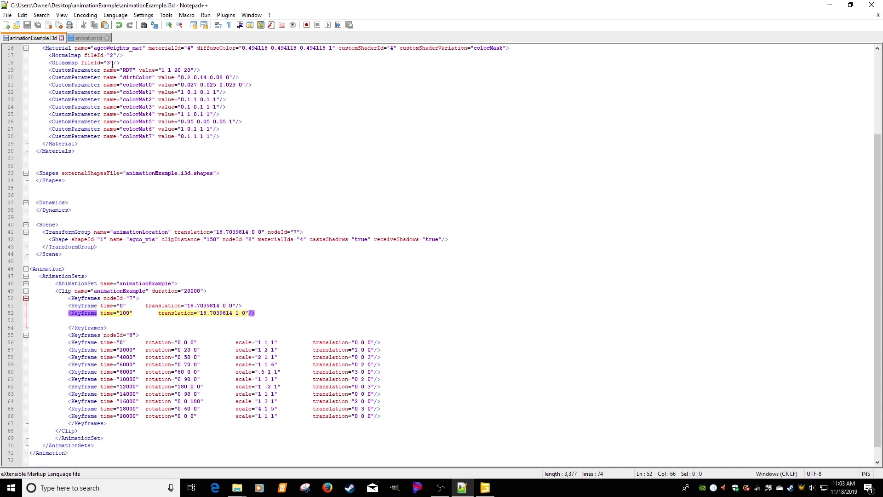
- Return to GIANTS Editor and import the edited animationExample.i3d from the desktop animationExample folder
left_click(485, 488)
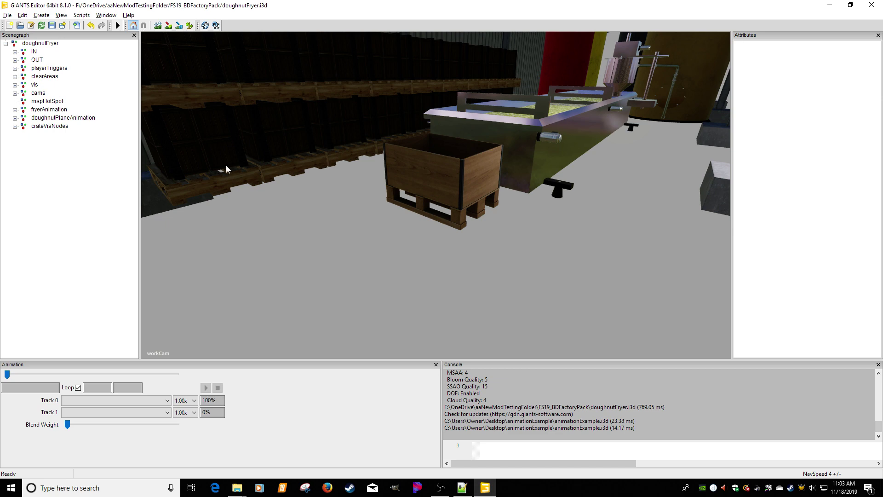
key("ctrl+i")
left_click(116, 84)
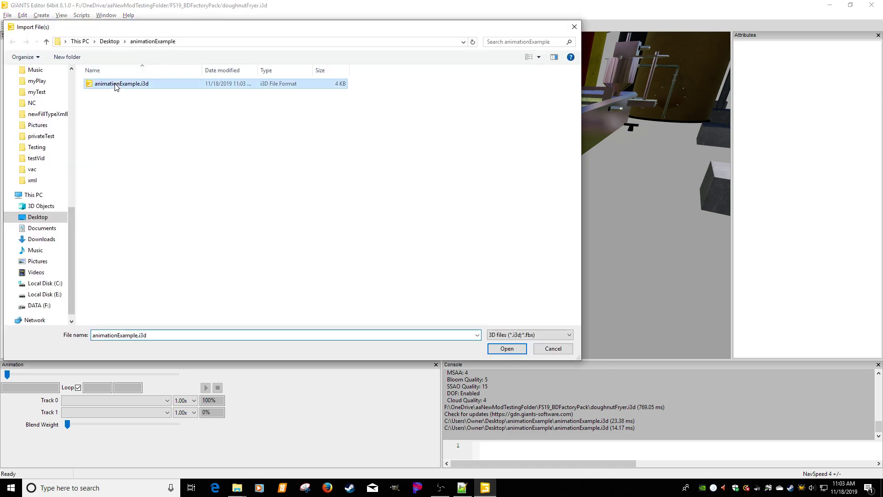
double_click(116, 84)
- Place the re-imported animationLocation group under doughnutFryer as its child and select it
left_click(65, 166)
left_click(49, 134)
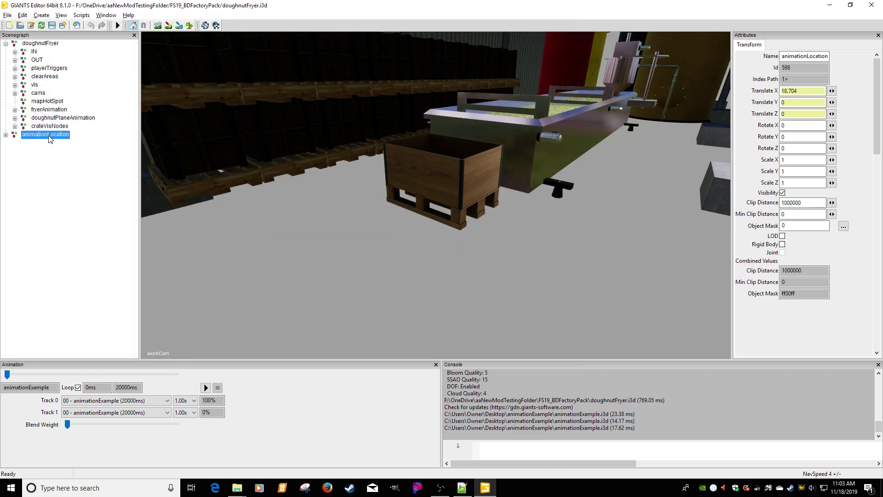
left_click(46, 43)
left_click(54, 134)
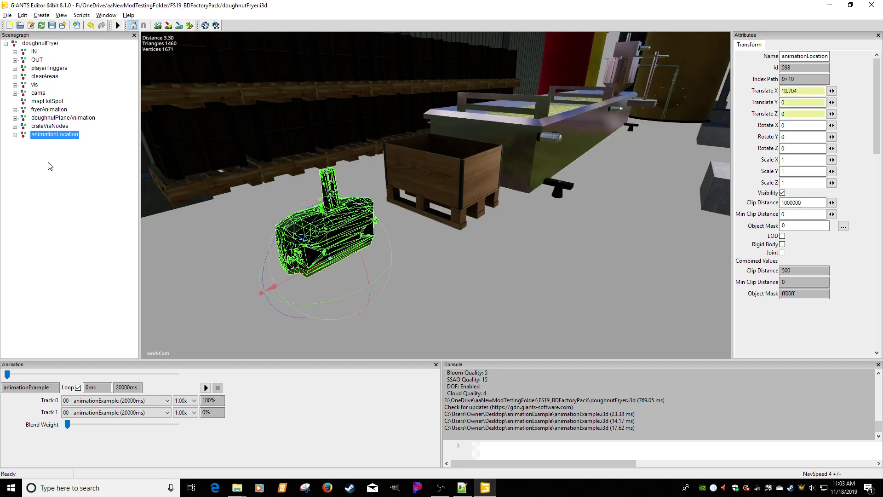
- Play the animationExample animation on the re-imported animationLocation group to check its motion
left_click(50, 166)
left_click(51, 135)
left_click(206, 387)
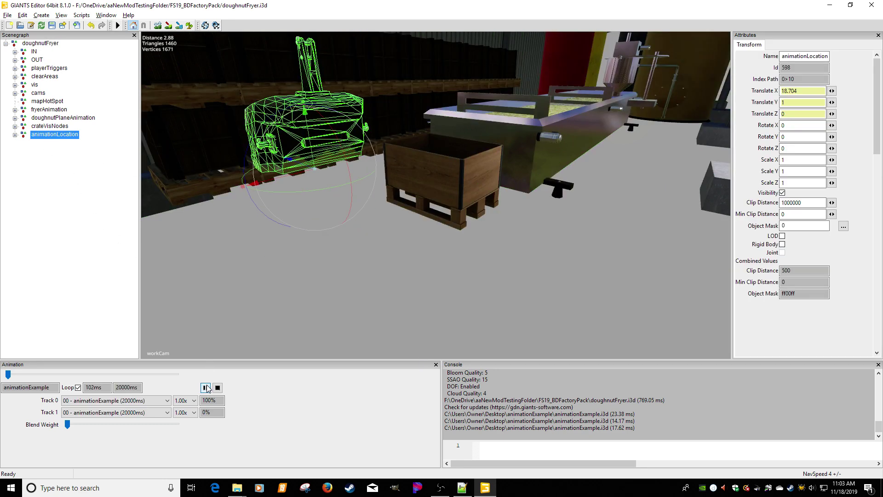
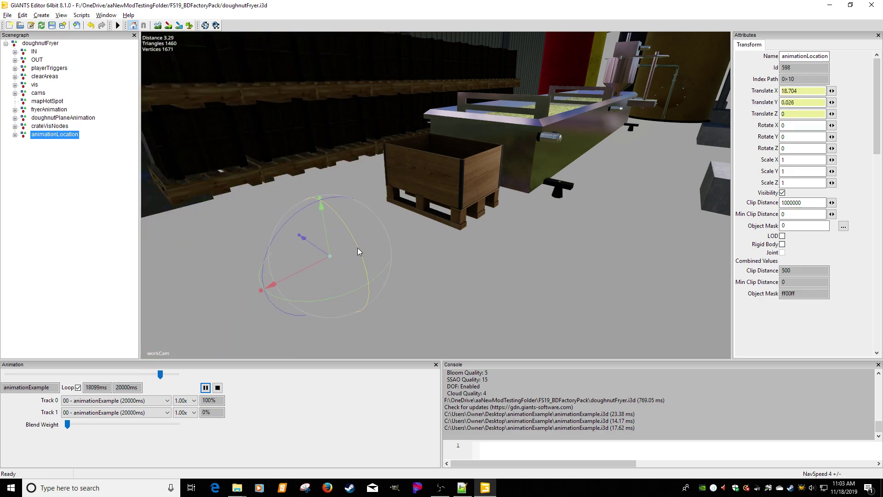
- Switch to Notepad++ and delete the nodeId 7 keyframe at time 100 together with its leftover blank lines
left_click(462, 487)
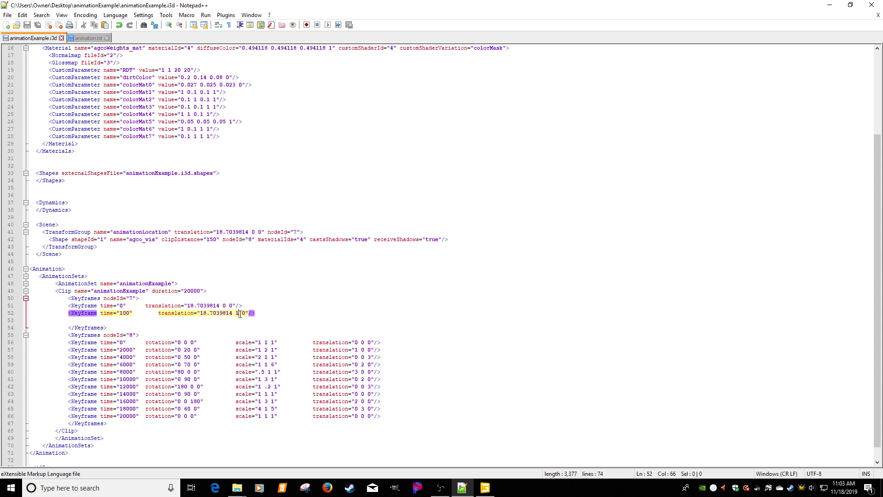
left_click(129, 317)
left_click(125, 314)
left_click(256, 313)
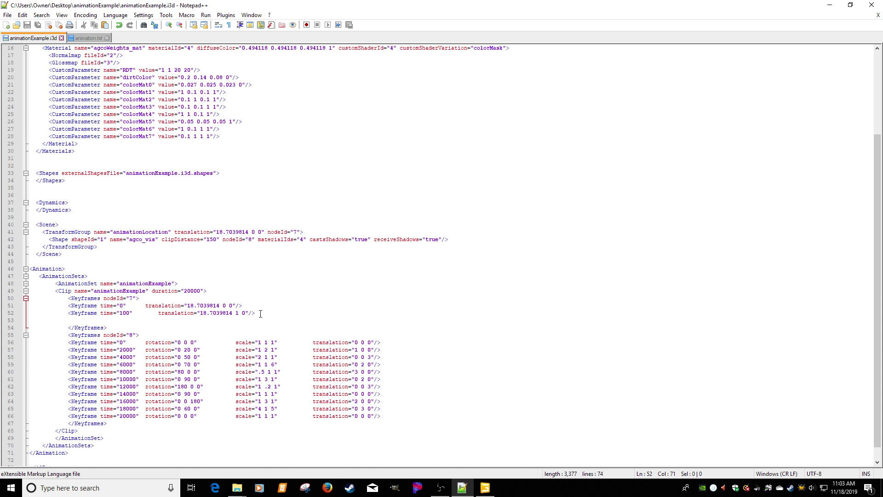
key("shift+Home")
key("shift+Home")
key("Delete")
key("Delete")
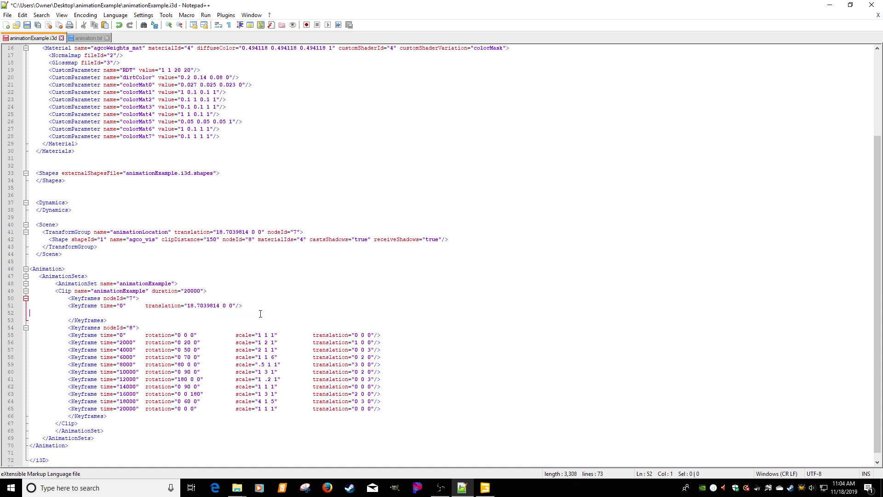
key("Delete")
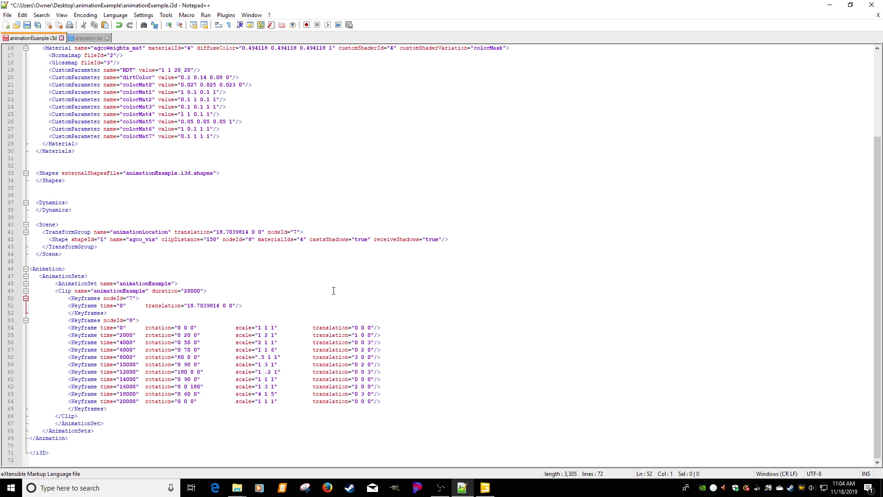
- Return to GIANTS Editor and delete the animationLocation group from the doughnutFryer scene
left_click(484, 488)
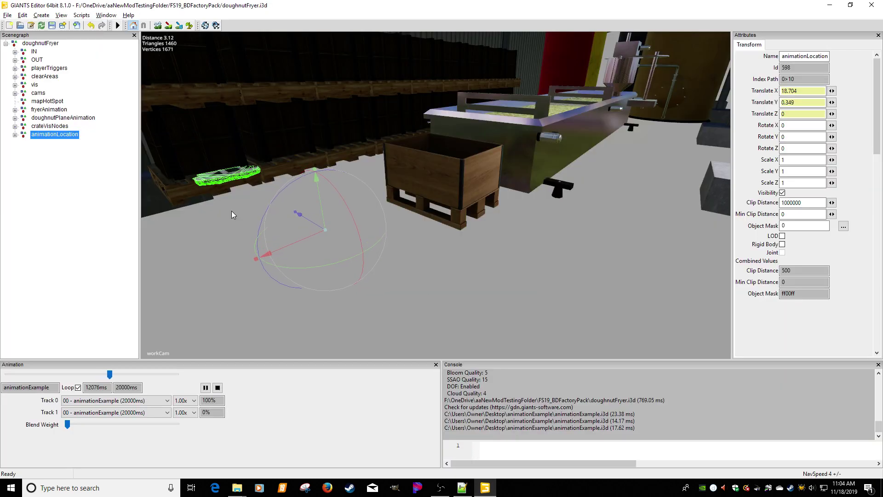
left_click(87, 169)
left_click(67, 137)
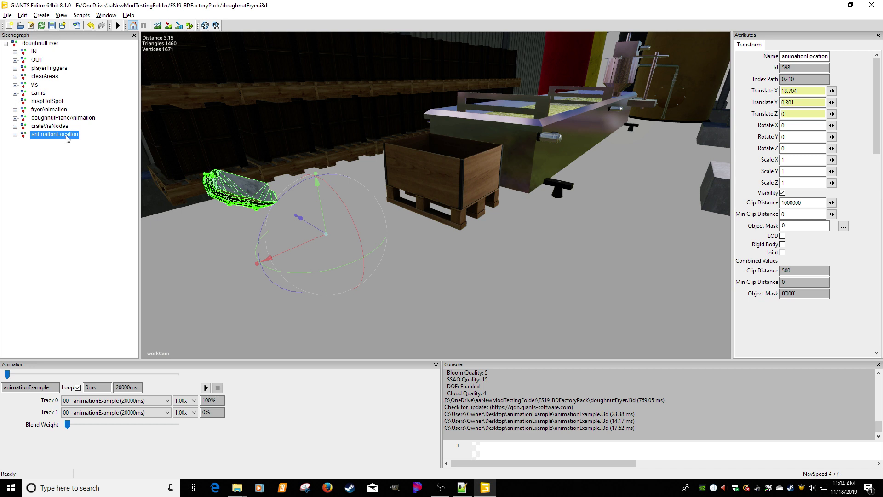
key("Delete")
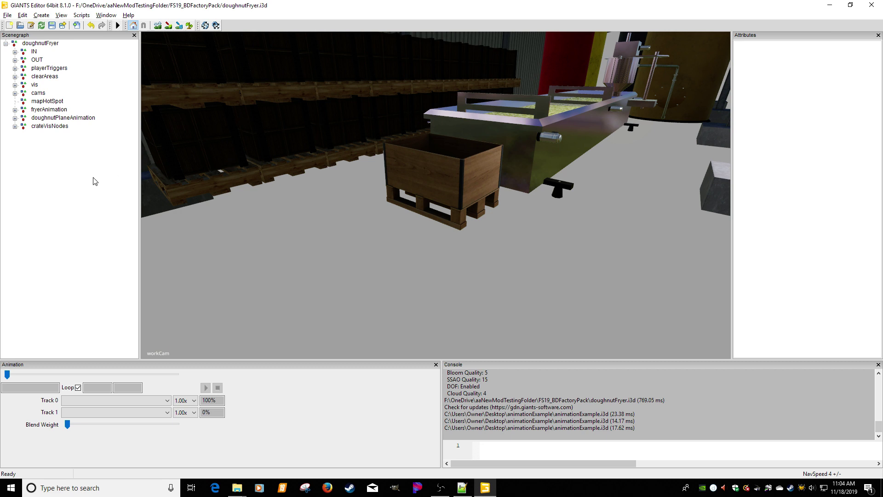
- Import animationExample.i3d from the desktop animationExample folder into the scene again
key("ctrl+i")
left_click(131, 85)
left_click(130, 86)
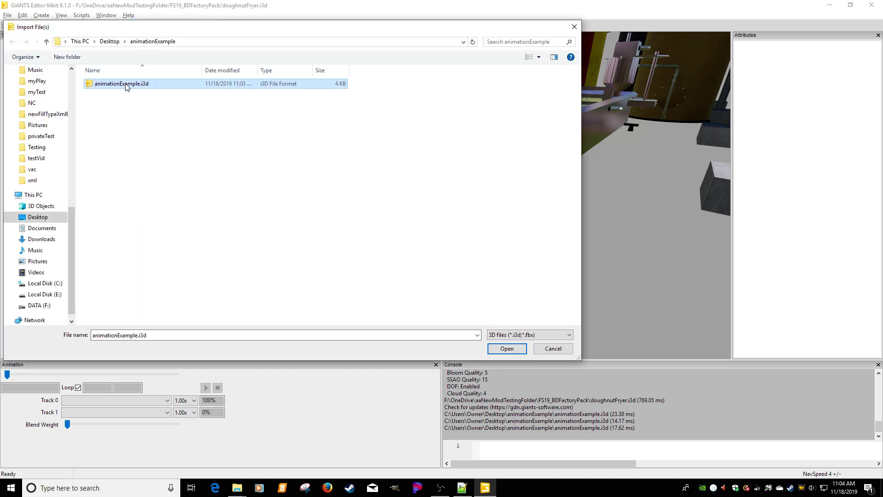
left_click(126, 83)
double_click(126, 84)
left_click(83, 177)
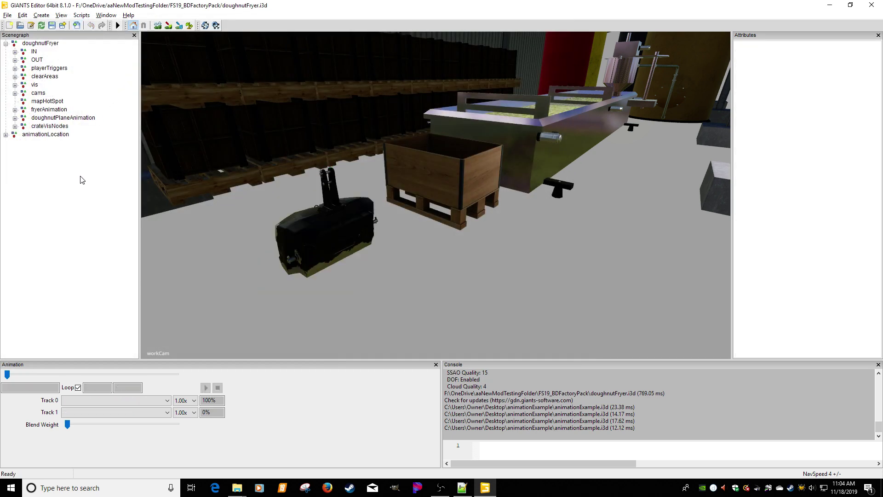
- Raise the agco_vis shape inside animationLocation to about 1.151 in Y and set its Y rotation to 90
middle_click_drag(330, 177, 388, 173)
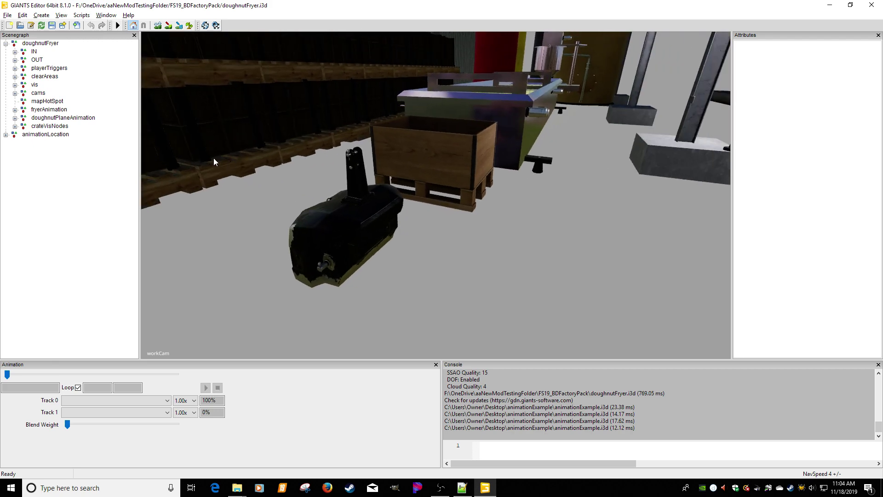
left_click(45, 135)
left_click(6, 135)
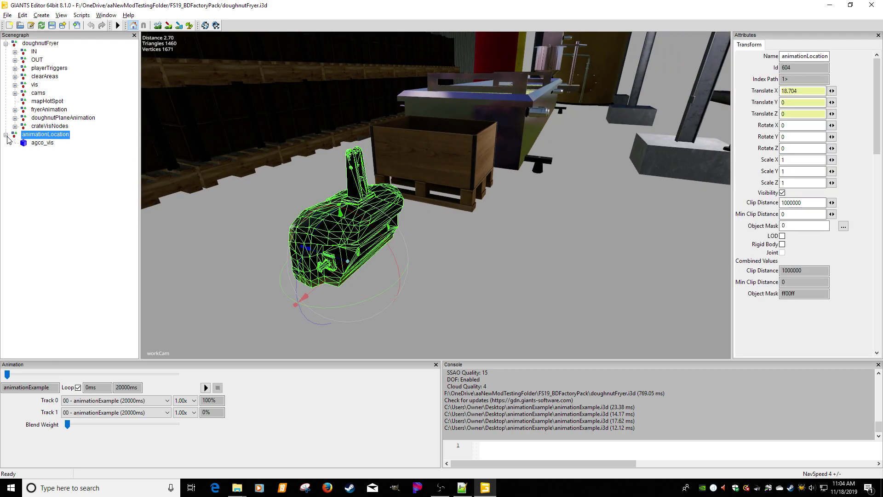
left_click(41, 143)
middle_click_drag(276, 148, 323, 161)
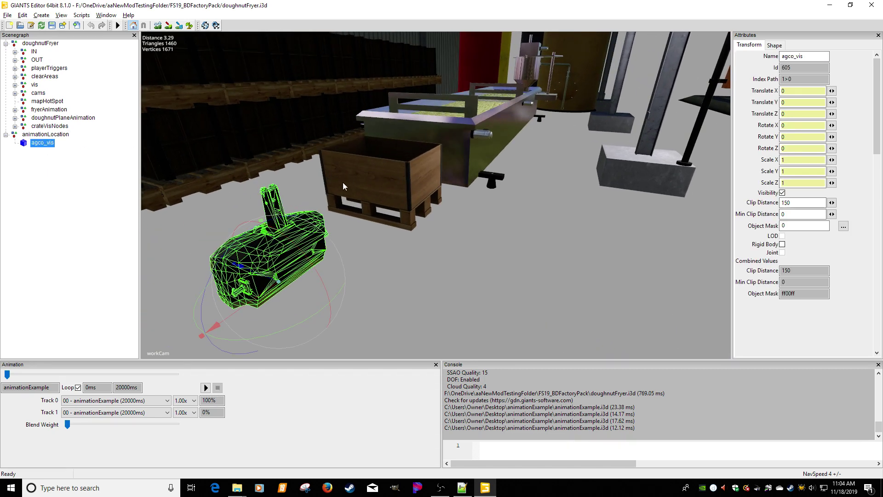
left_click_drag(273, 262, 390, 124)
double_click(787, 136)
type("90")
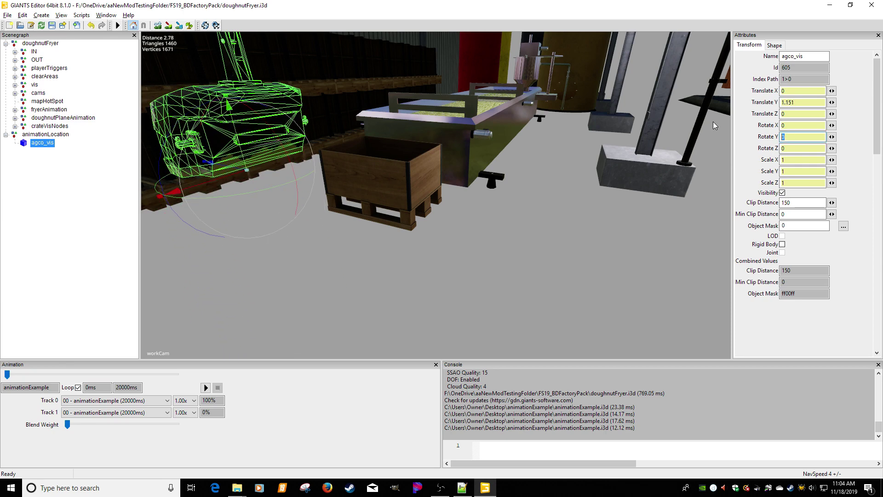
key("Return")
right_click_drag(524, 192, 485, 131)
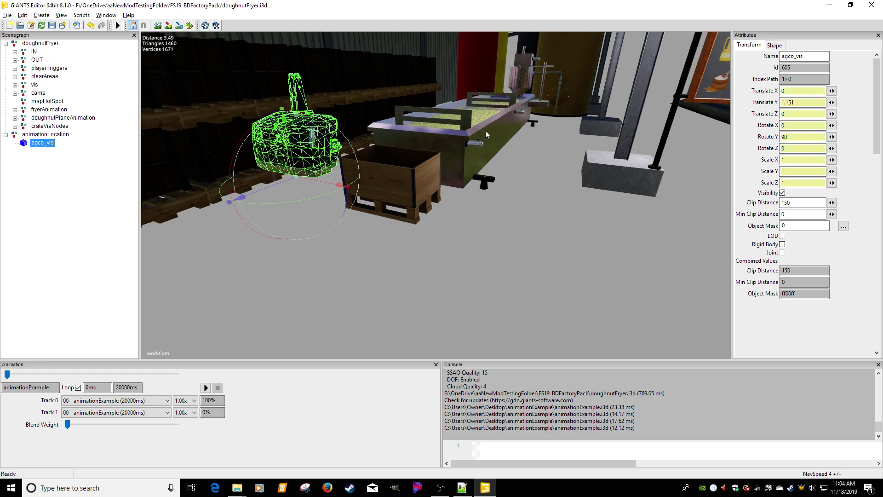
- Resize and arrange the GIANTS Editor and Notepad++ windows side by side so the attributes and keyframes are both visible
left_click_drag(515, 9, 454, 25)
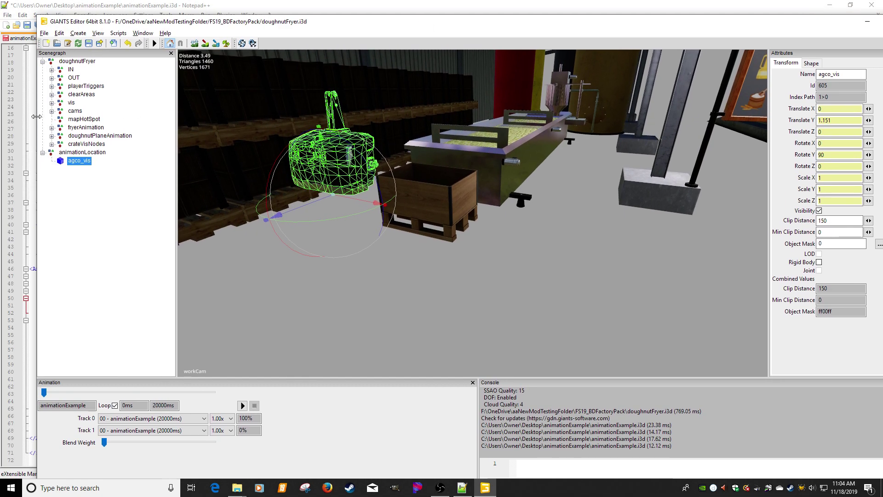
left_click_drag(39, 120, 491, 137)
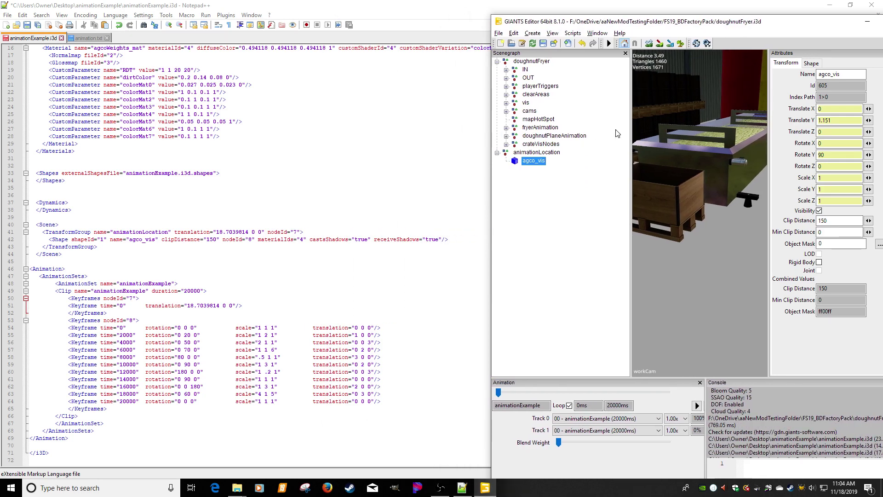
left_click_drag(632, 129, 579, 128)
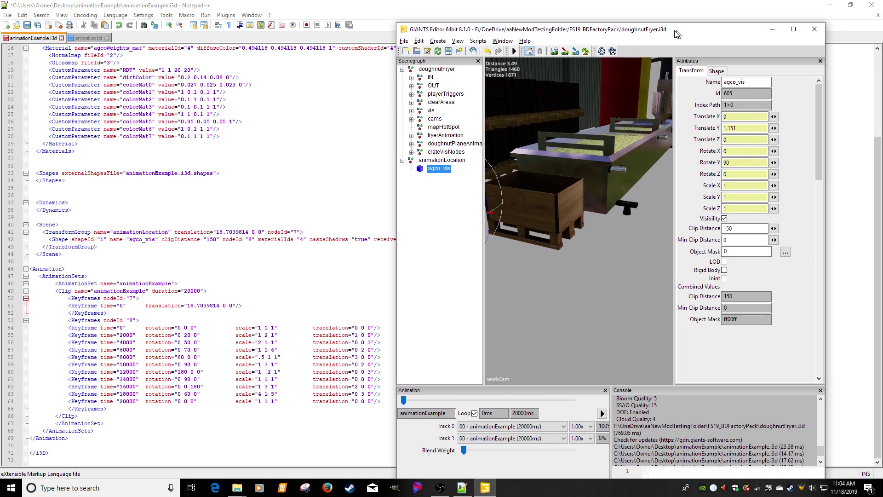
left_click_drag(770, 28, 659, 38)
left_click_drag(658, 98, 706, 95)
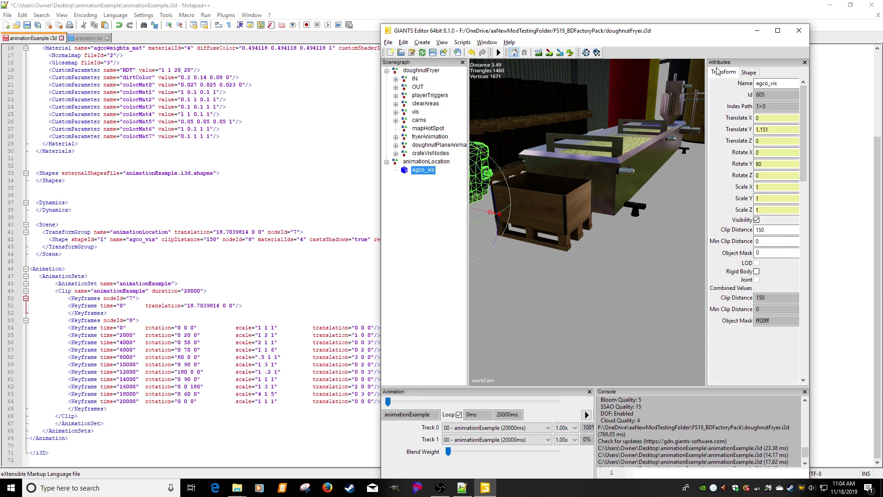
left_click_drag(689, 37, 759, 15)
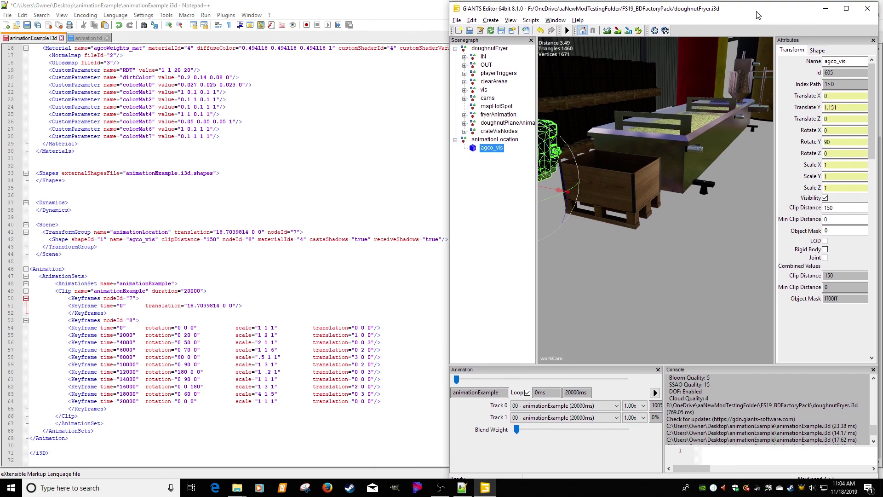
left_click(440, 10)
left_click(850, 4)
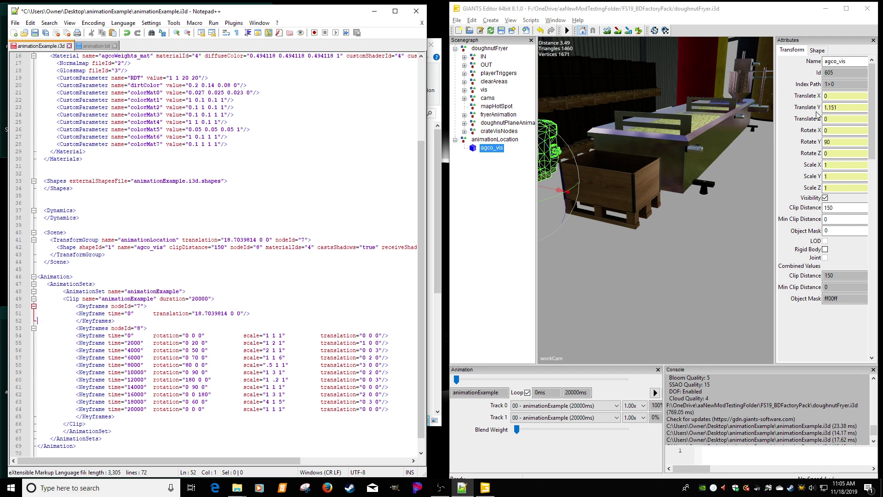
- Set the nodeId 8 keyframe at time 2000 to translation "0 1.15100002 0" and rotation "0 90 0", matching agco_vis
left_click(848, 108)
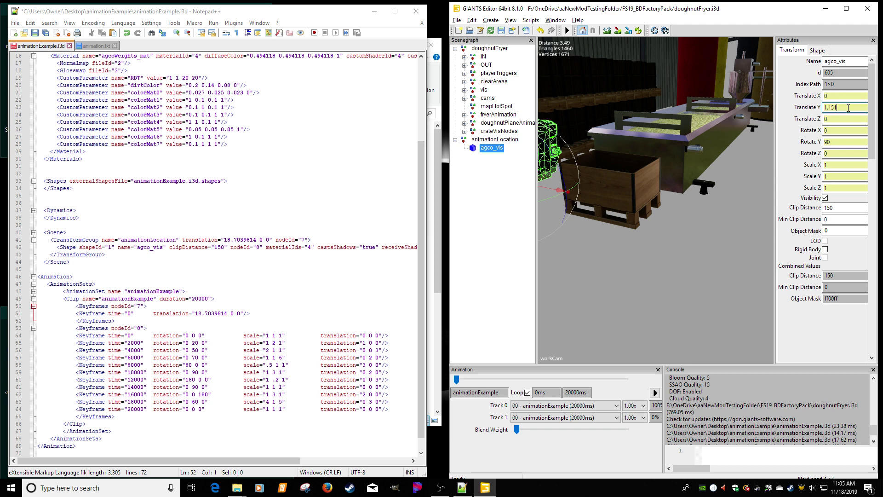
left_click(378, 343)
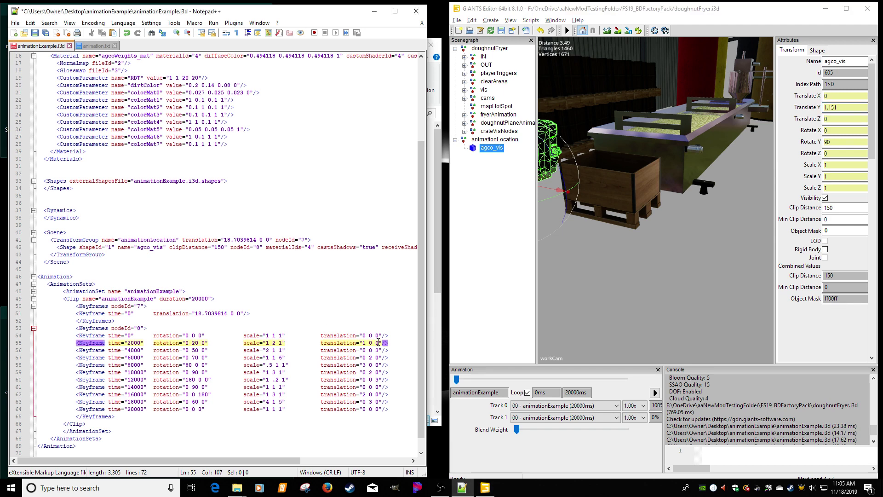
key("shift+Left")
key("shift+Left")
key("shift+Left")
key("shift+Left")
key("shift+Left")
type("0 1.15100002 0")
double_click(194, 343)
type("90")
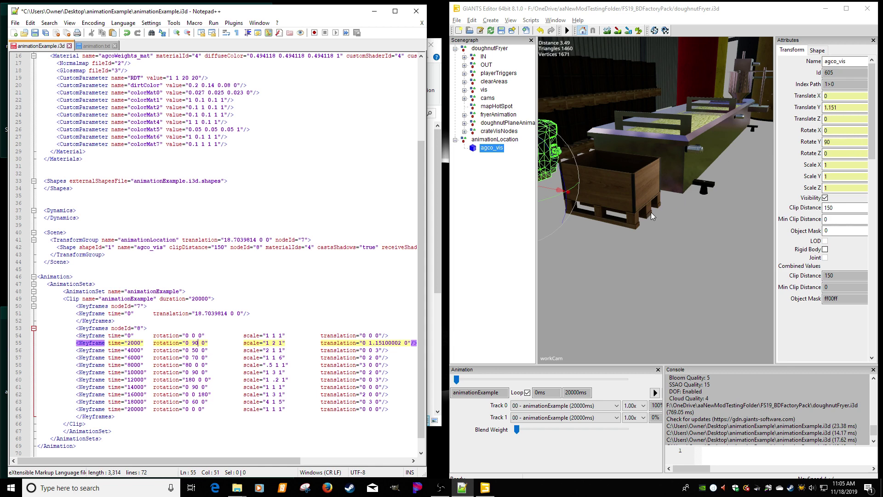
- In GIANTS Editor, move agco_vis to about X -0.809, Y 1.671 above the crate and scale it to 0.75 on all axes
middle_click_drag(661, 212, 607, 237)
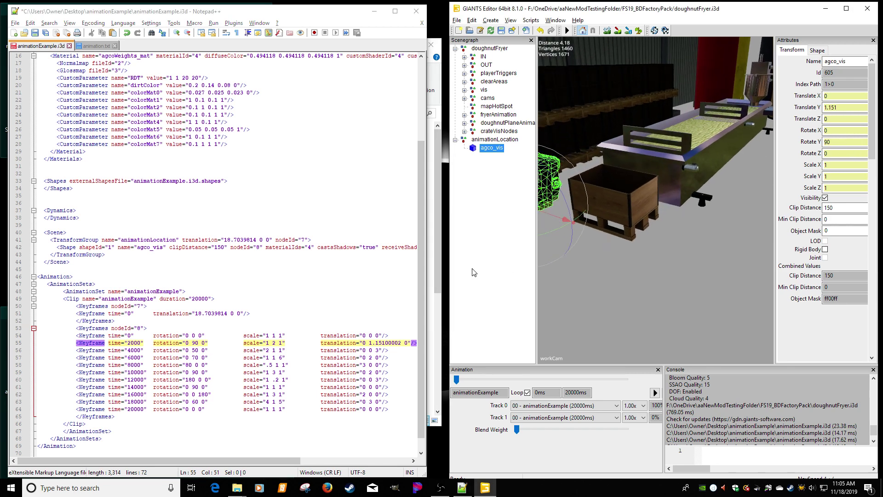
left_click(136, 350)
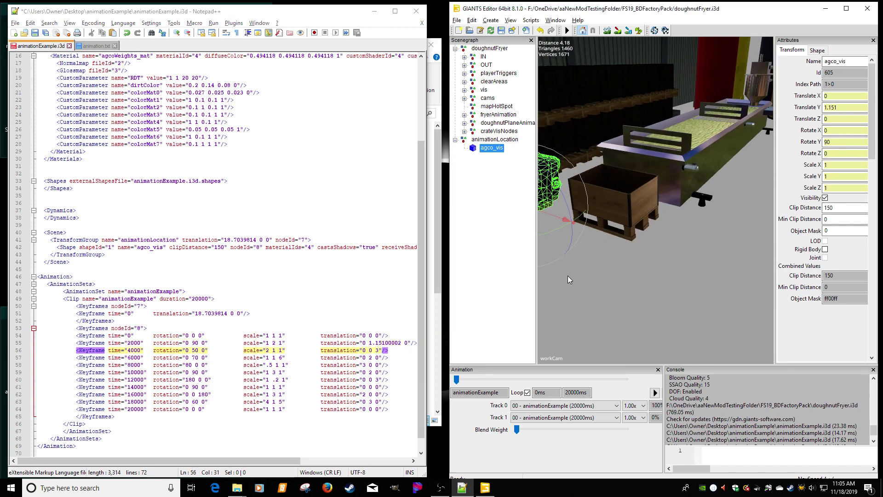
middle_click_drag(567, 275, 591, 261)
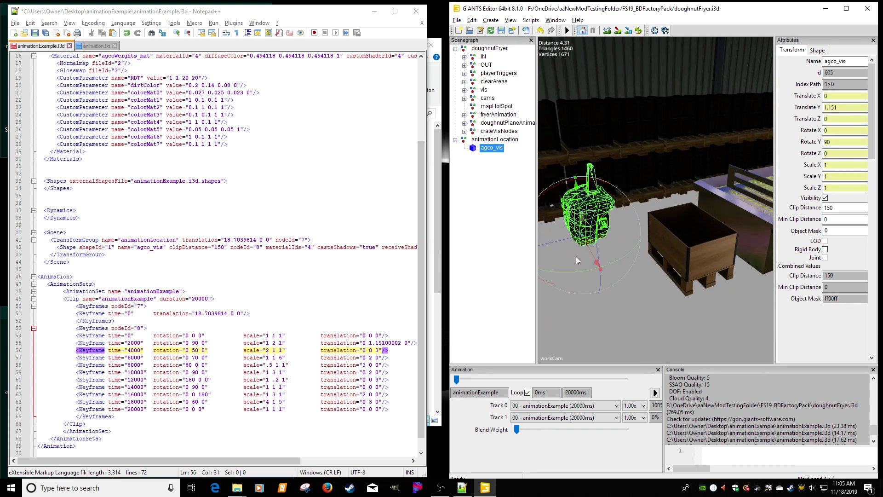
left_click_drag(557, 248, 630, 170)
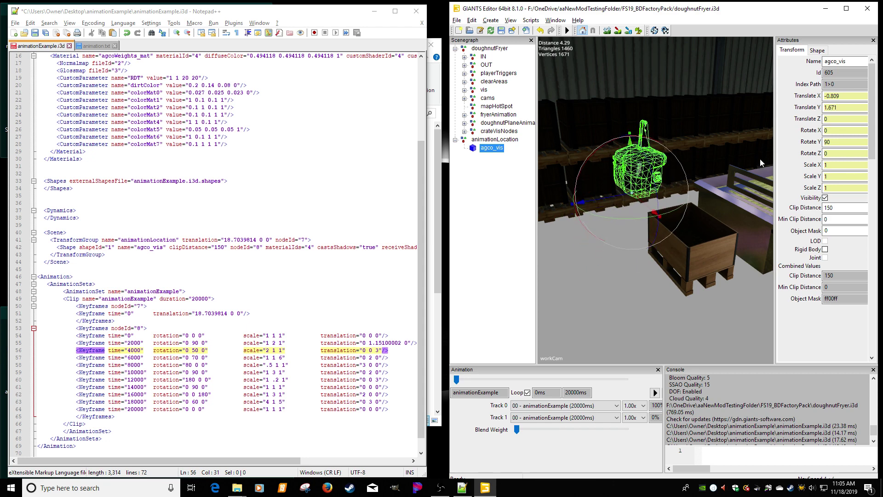
type(".75")
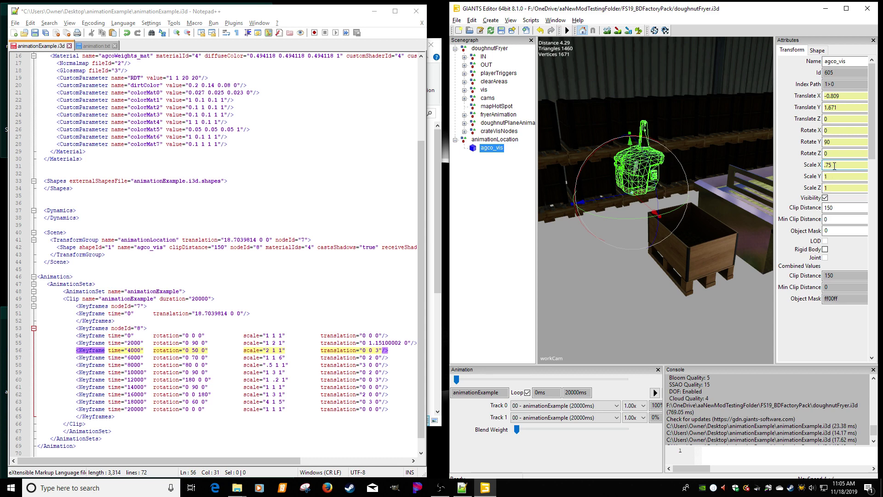
key("Return")
key("Tab")
type(".75")
key("Return")
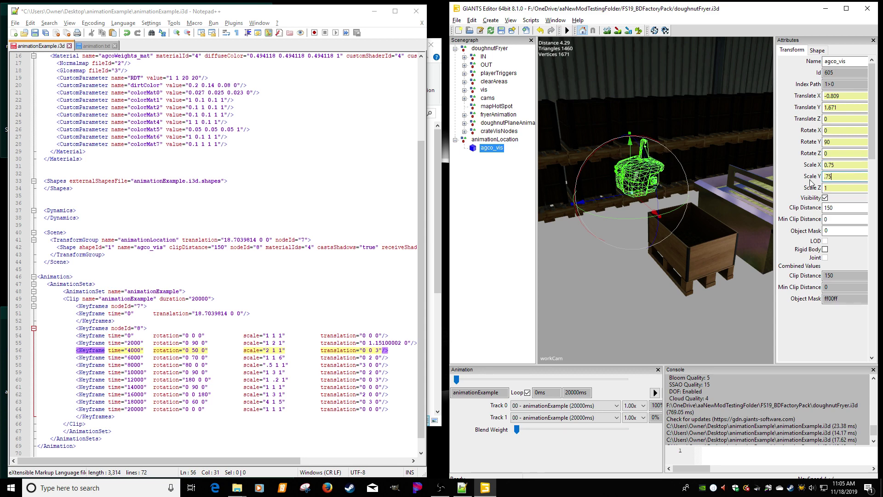
key("Tab")
type(".75")
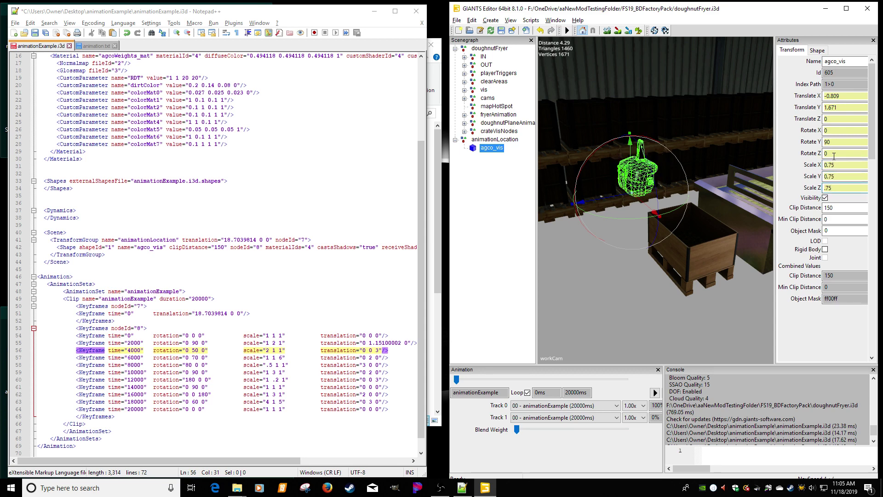
- Set the nodeId 8 keyframe at time 4000 to translation "-0.80869555 1.671 0.00000004" and rotation "0 90 0"
left_click(845, 107)
left_click_drag(375, 350, 365, 351)
type("-0.80869555 1.671 0.00000004")
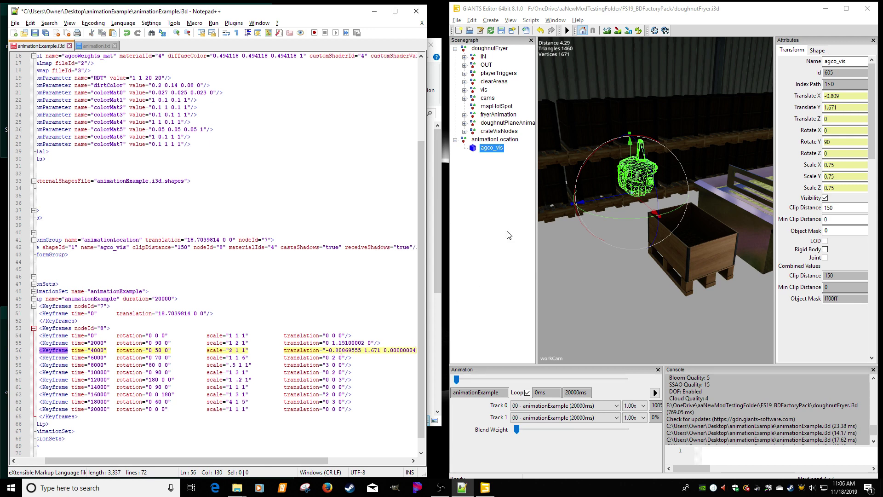
left_click(839, 141)
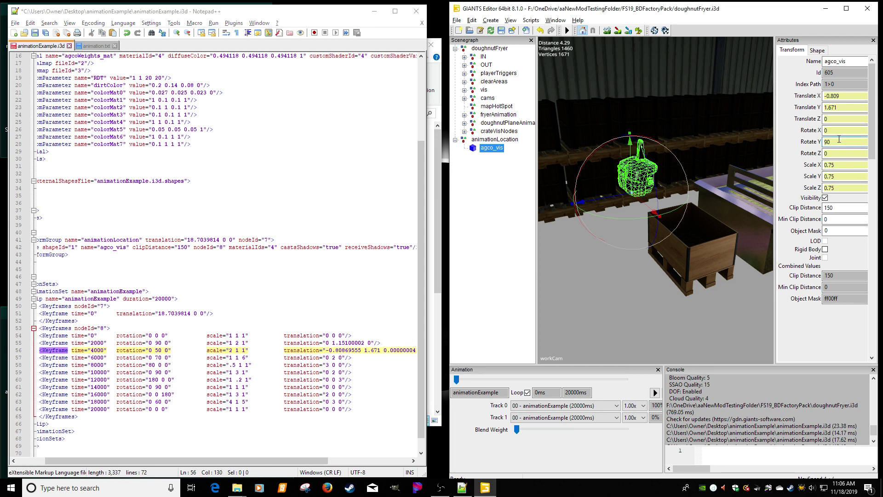
left_click(168, 349)
double_click(159, 350)
type("90")
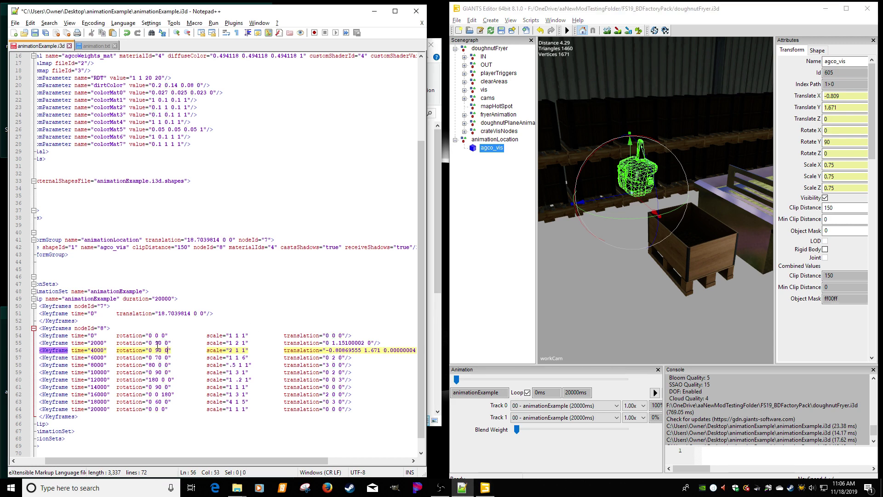
- Set the nodeId 8 keyframe scale to "0.75 0.75 0.75" at time 4000 and "1 1 1" at time 2000
left_click(839, 177)
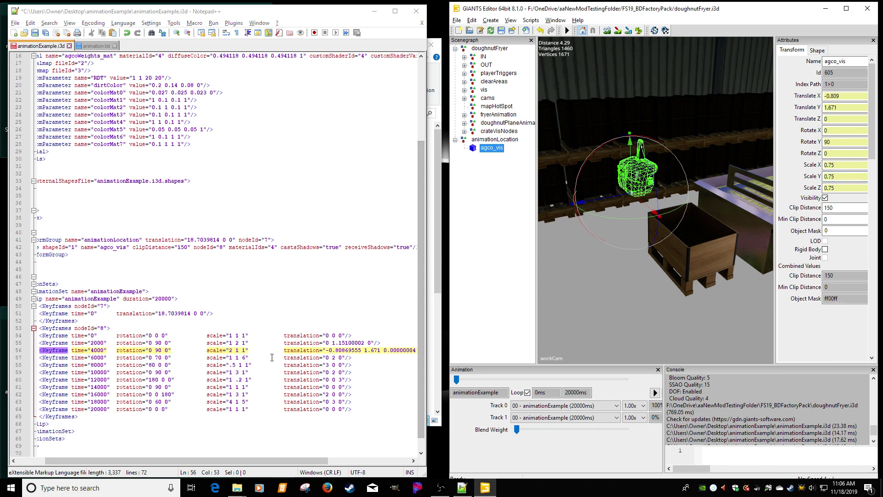
left_click(249, 350)
key("BackSpace")
key("BackSpace")
key("BackSpace")
key("BackSpace")
key("BackSpace")
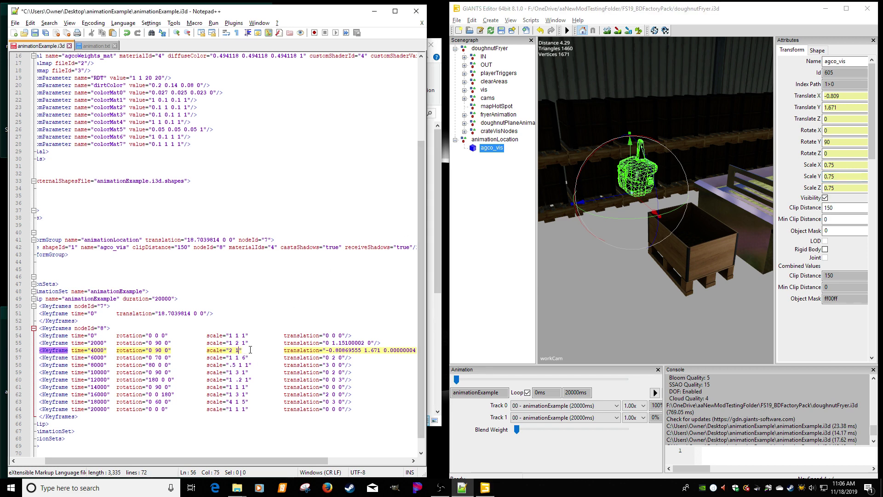
type("0.75 0.75 0.75")
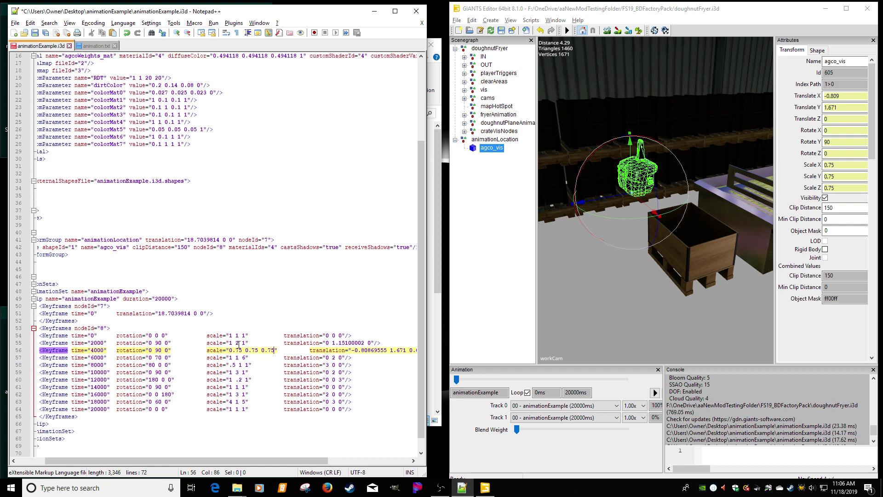
left_click(238, 344)
key("BackSpace")
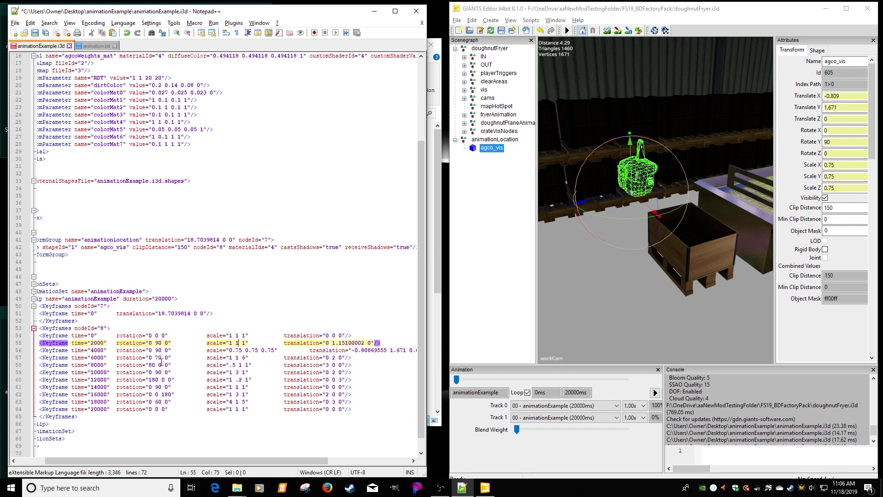
- In GIANTS Editor, move agco_vis to about X -1.999, Y 1.616, Z 0.436 above the crate
left_click(101, 358)
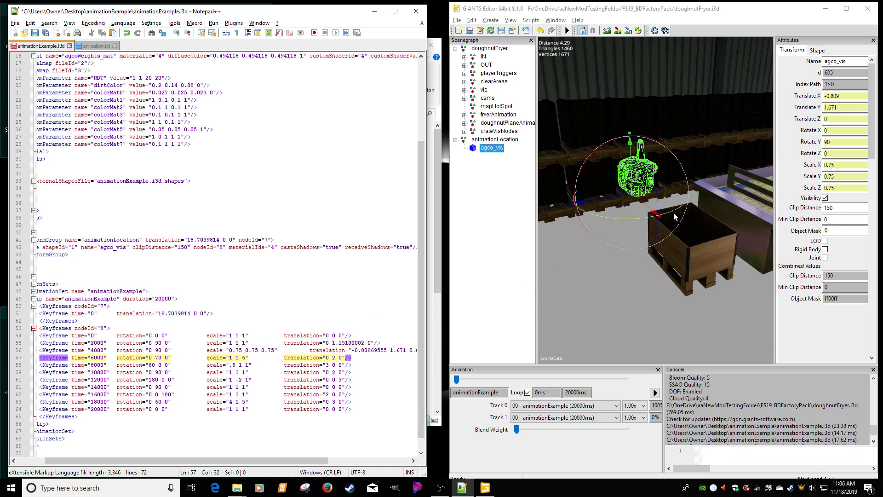
scroll(663, 216, "up", 3)
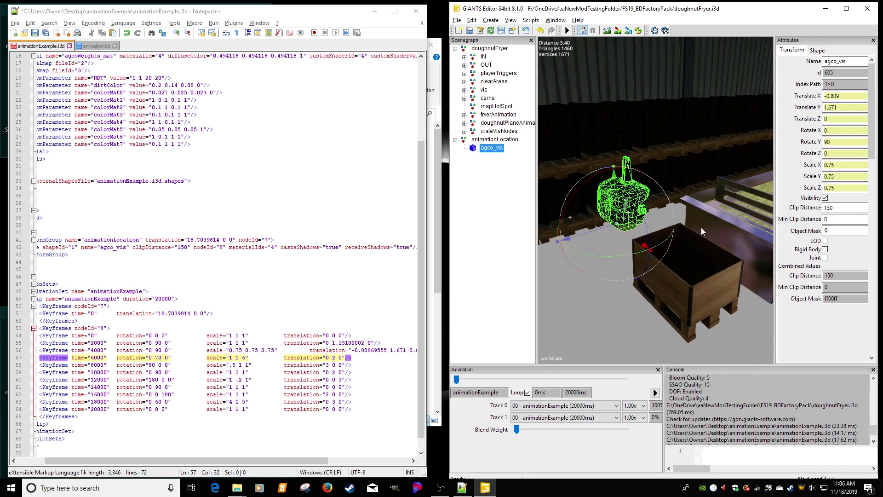
left_click_drag(701, 227, 655, 183, "alt")
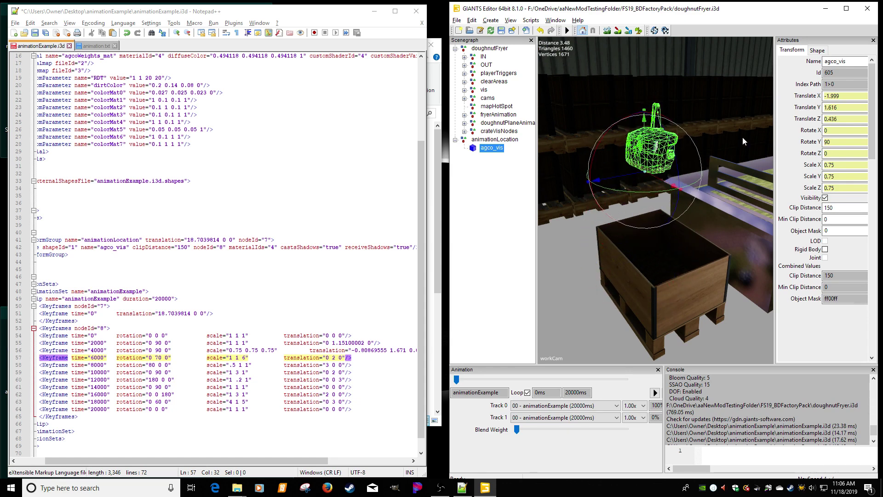
- Set the nodeId 8 keyframe's translation at time 6000 to "-1.99899471 1.61600006 0.43614513" in the i3d file
left_click(853, 106)
left_click(343, 359)
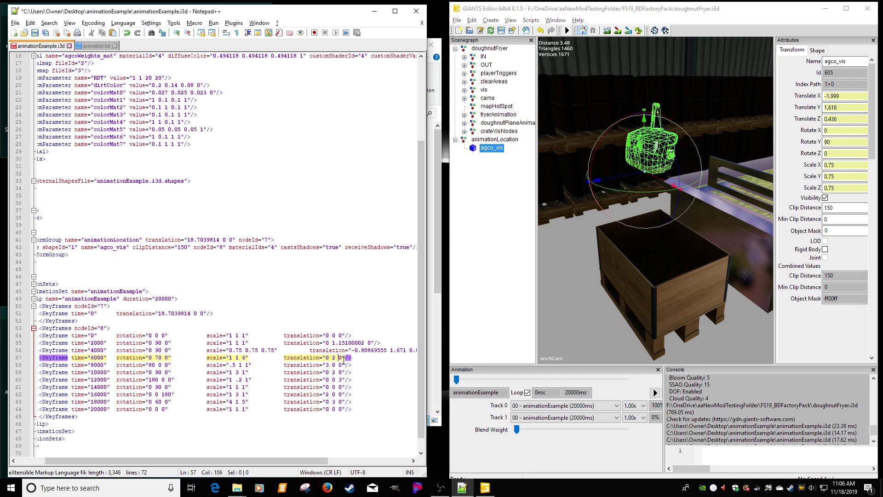
key("Delete")
key("BackSpace")
key("BackSpace")
key("BackSpace")
key("BackSpace")
type("-1.99899471 1.61600006 0.43614513")
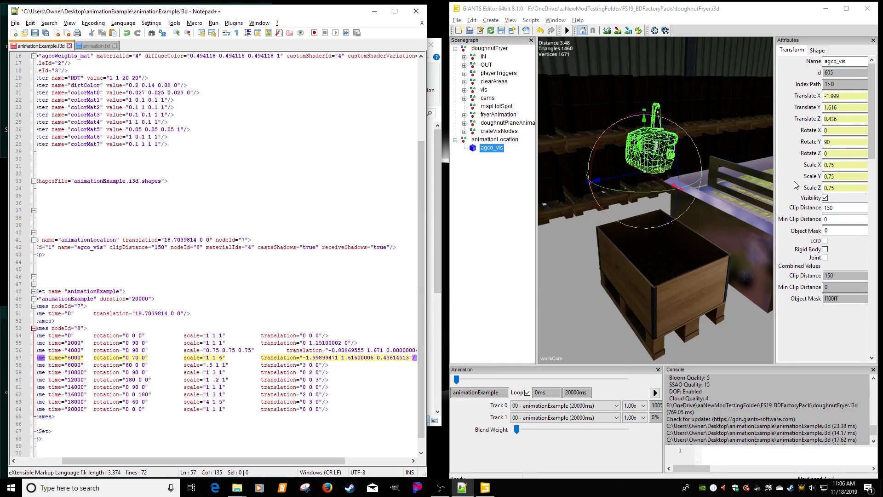
- Scale agco_vis to 0.5 on the X, Y and Z axes in GIANTS Editor
double_click(834, 168)
type(".5")
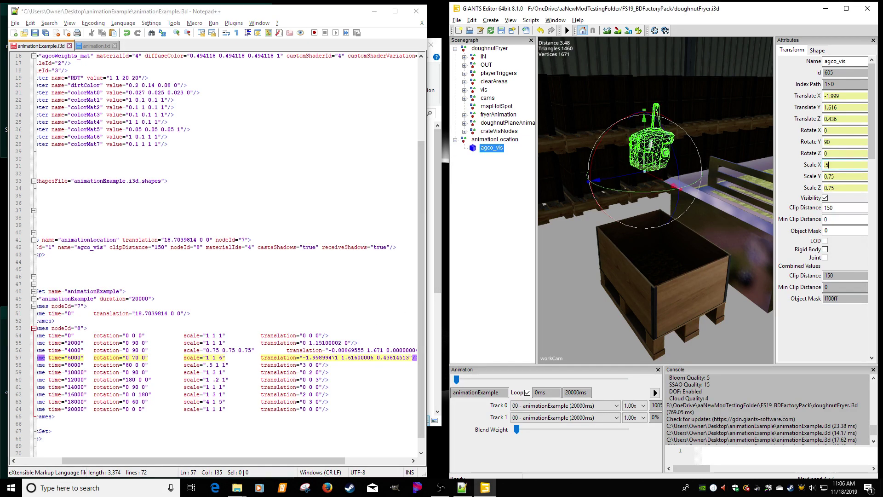
key("Return")
key("Tab")
type(".5")
key("Tab")
type(".5")
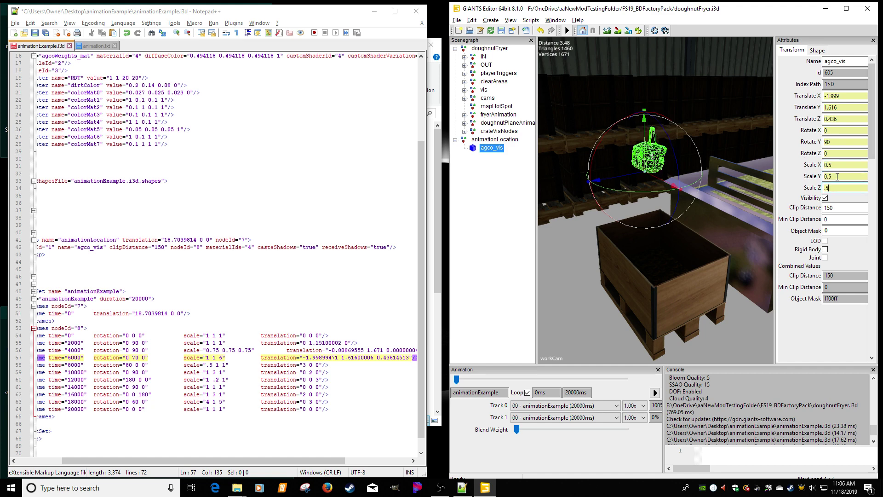
- Set the nodeId 8 keyframe's scale at time 6000 to "0.5 0.5 0.5", matching agco_vis
left_click(837, 176)
left_click(225, 359)
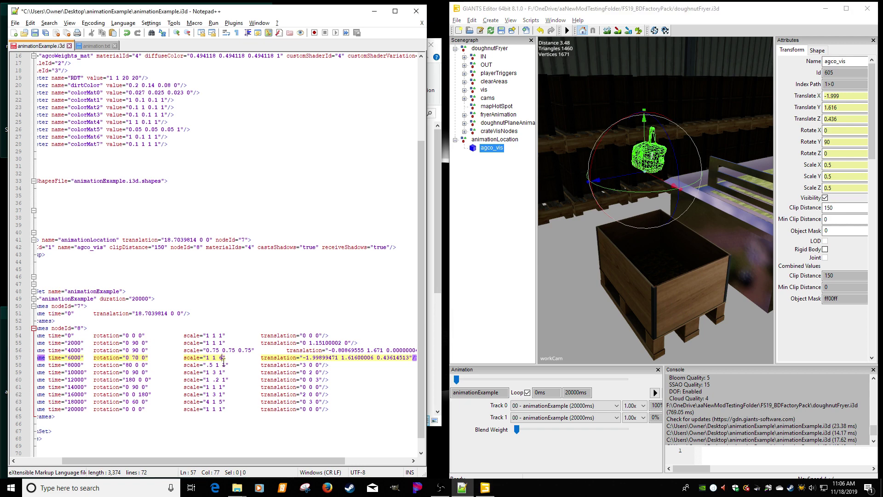
key("BackSpace")
key("BackSpace")
key("BackSpace")
key("BackSpace")
key("BackSpace")
type("0.5 0.5 0.5")
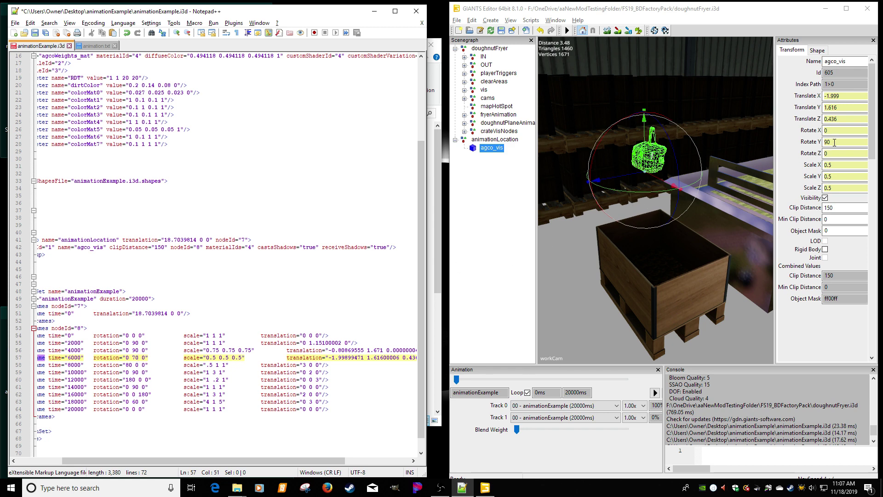
- Rotate agco_vis to 180 on Y and set the nodeId 8 keyframe's rotation at time 6000 to "0 180 0"
left_click_drag(835, 142, 786, 133)
key("BackSpace")
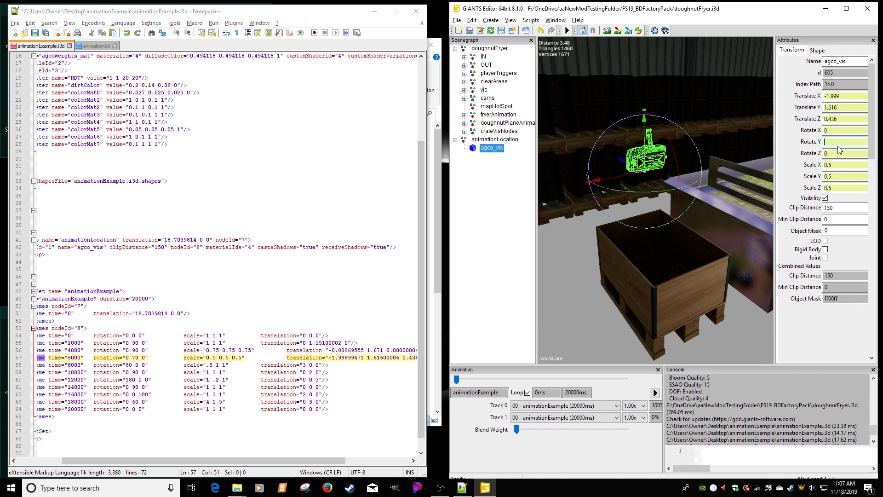
type("180")
left_click(475, 193)
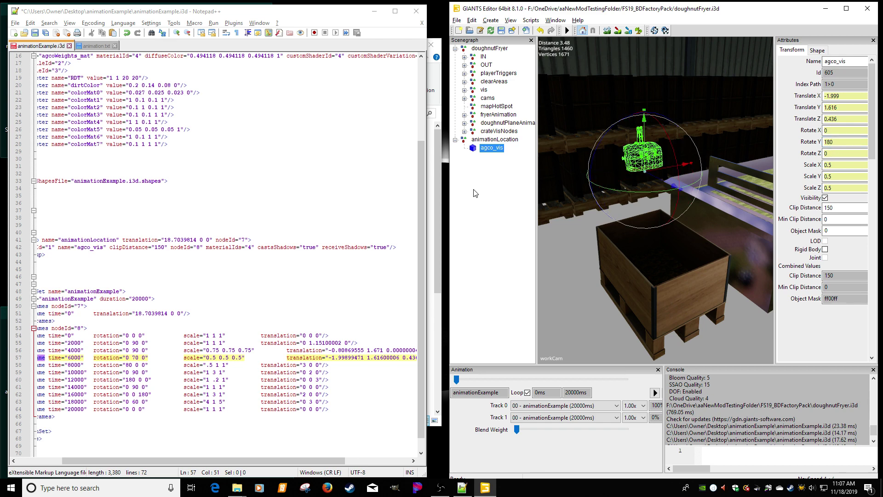
left_click(136, 357)
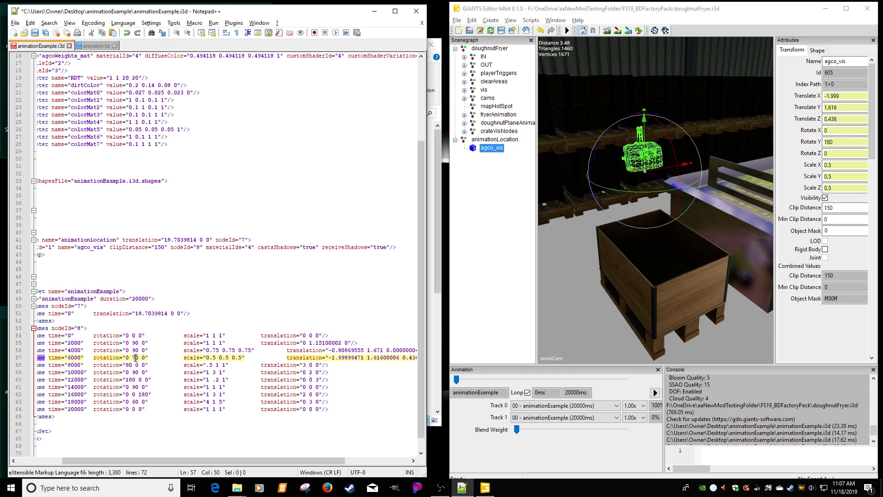
type("0")
- In GIANTS Editor, lower agco_vis toward the crate opening to about Y 0.753, Z 0.421
left_click(139, 364)
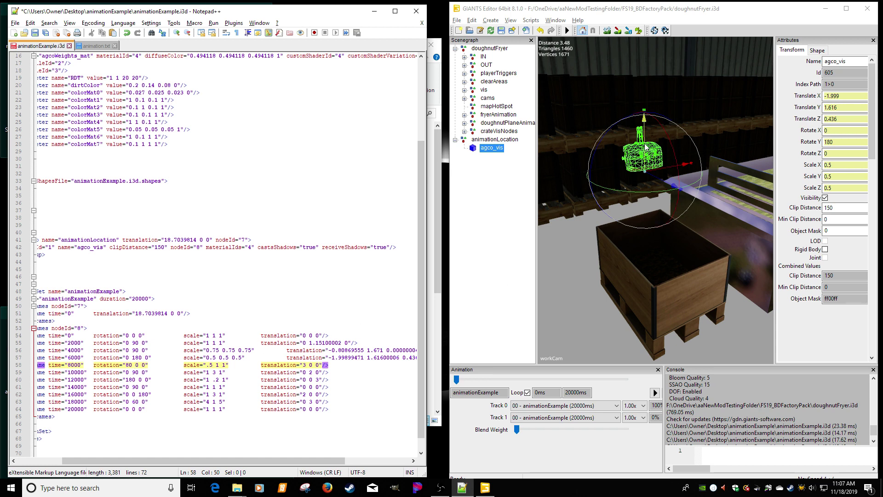
left_click_drag(644, 118, 647, 230)
left_click_drag(613, 206, 697, 206, "alt")
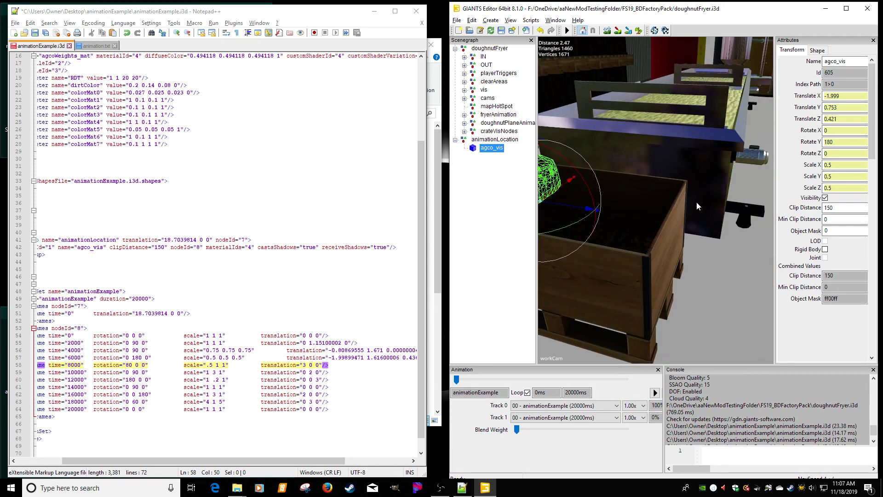
- Scale agco_vis to 0.25 on the X, Y and Z axes
double_click(830, 166)
type("0.25")
key("Return")
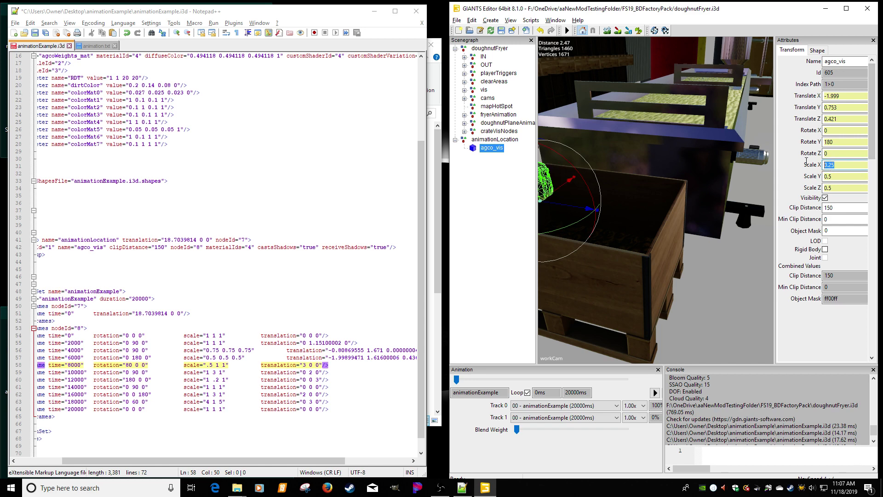
key("Tab")
type("0.25")
key("Return")
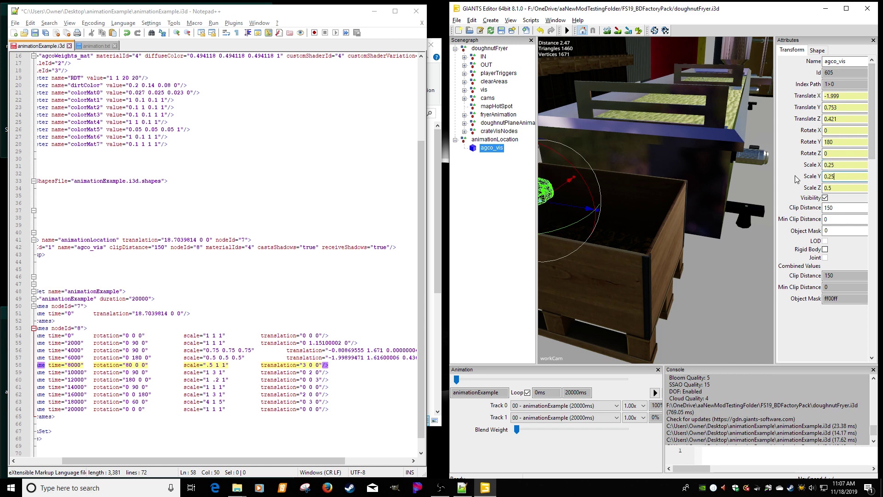
double_click(827, 188)
type("0.25")
key("Return")
- Move agco_vis down inside the crate to about X -2.263, Y 0.31, Z 0.559
key("f")
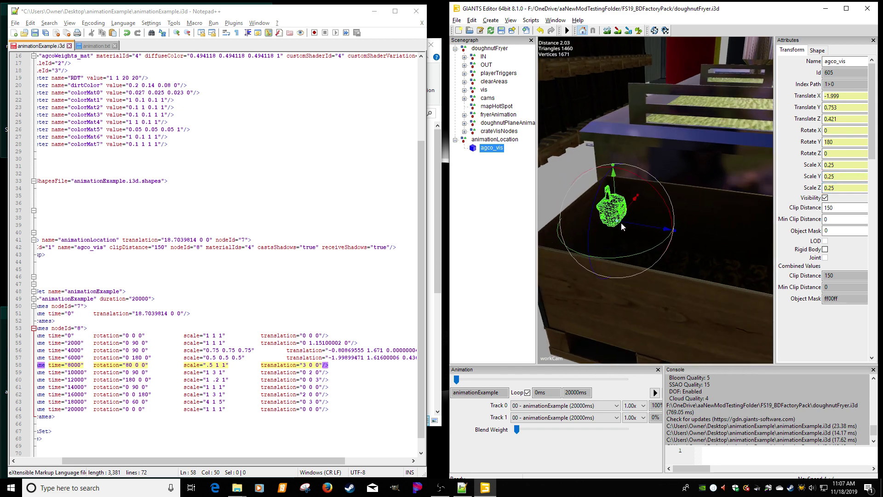
middle_click_drag(621, 222, 639, 227)
scroll(635, 228, "up", 2)
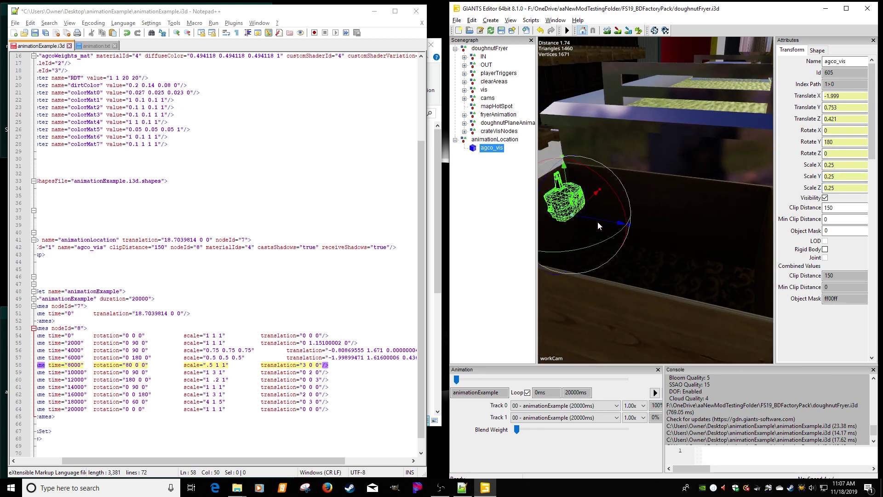
left_click_drag(588, 204, 644, 181)
left_click_drag(663, 183, 651, 196)
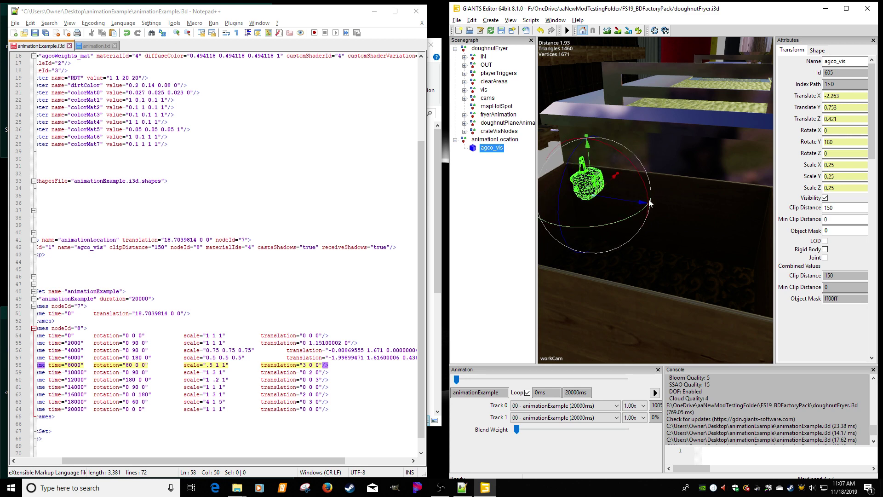
middle_click_drag(598, 195, 644, 205, "alt")
scroll(654, 205, "up", 3)
left_click_drag(692, 219, 673, 286)
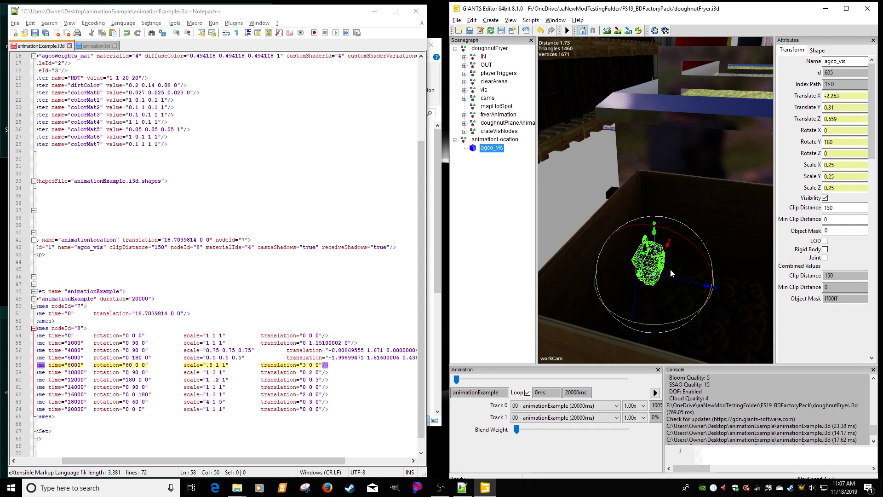
scroll(670, 269, "down", 5)
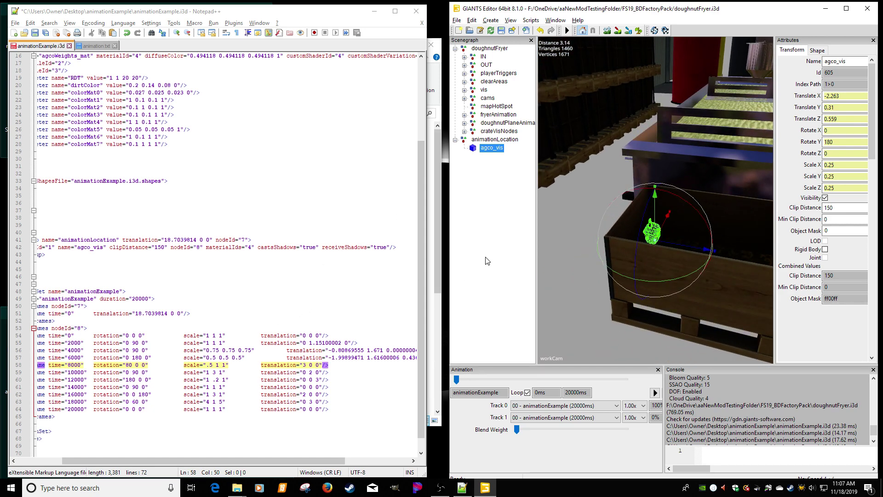
- Set the nodeId 8 keyframe's rotation at time 8000 to "0 180 0" in the i3d file
left_click(840, 140)
key("Return")
left_click(145, 364)
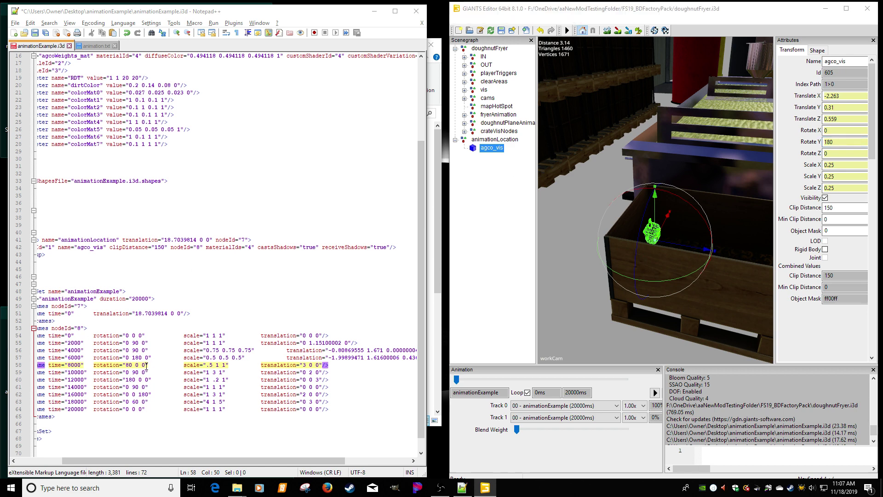
key("BackSpace")
key("BackSpace")
key("BackSpace")
key("BackSpace")
key("BackSpace")
key("BackSpace")
type("0 180 0")
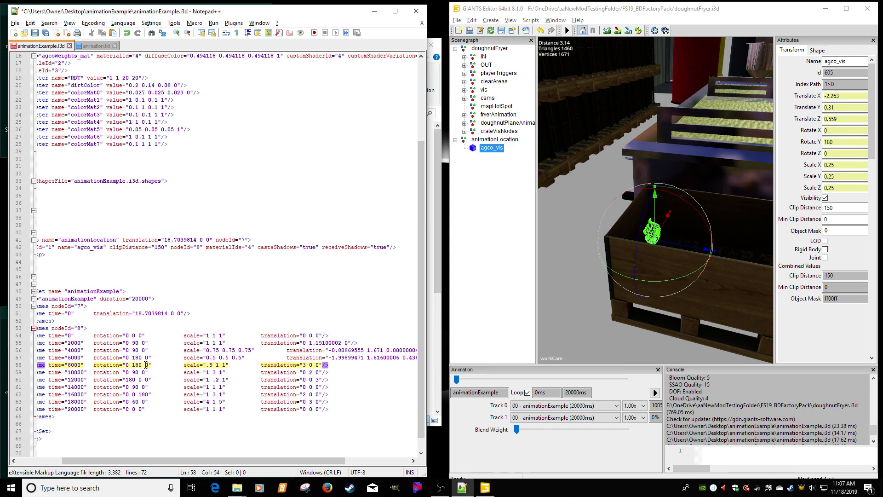
- Set the nodeId 8 keyframe's scale at time 8000 to "0.25 0.25 0.25", matching agco_vis
left_click(834, 176)
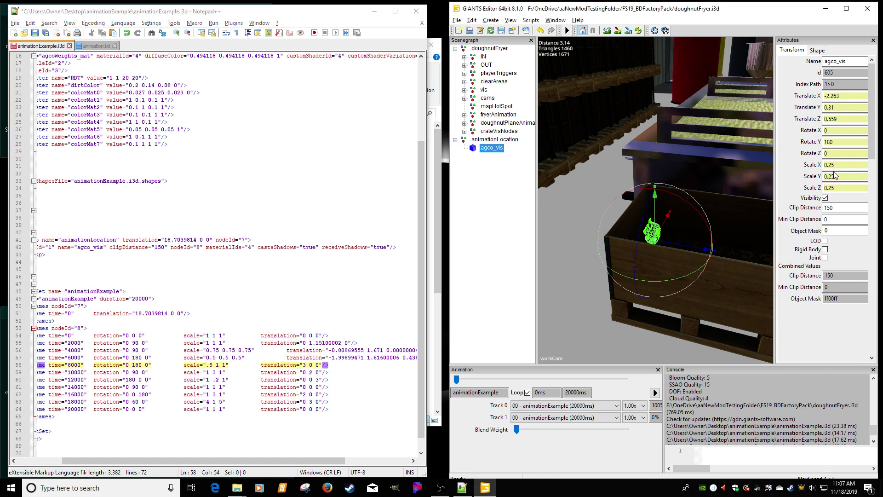
left_click(237, 363)
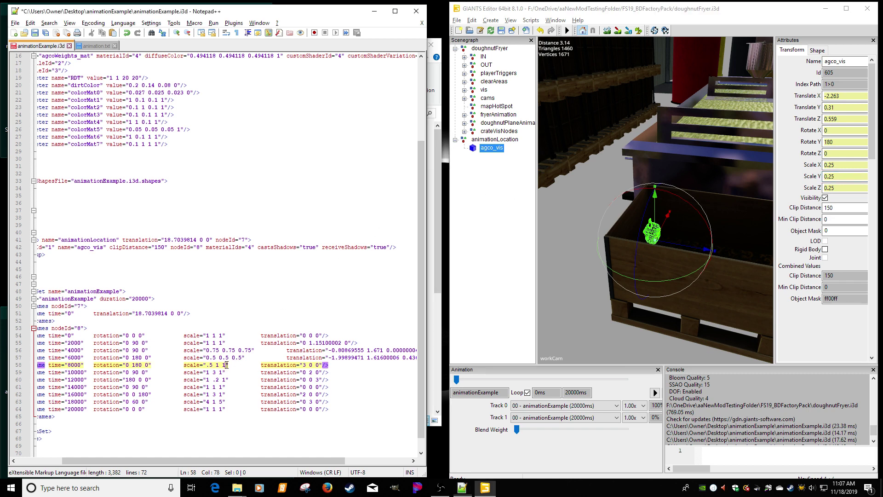
left_click_drag(225, 365, 207, 365)
key("Delete")
type("0.25 0.25 0.25")
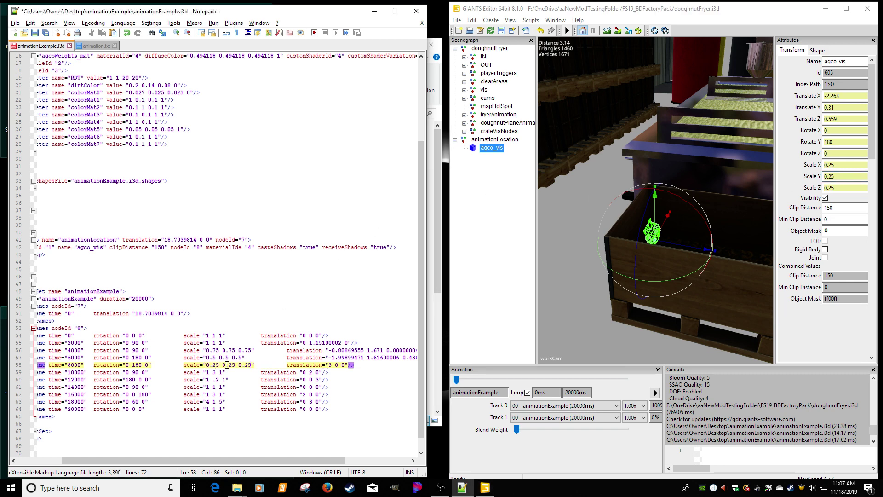
- Set the nodeId 8 keyframe's translation at time 8000 to "-2.26334381 0.31 0.55878896", matching agco_vis inside the crate
left_click(839, 107)
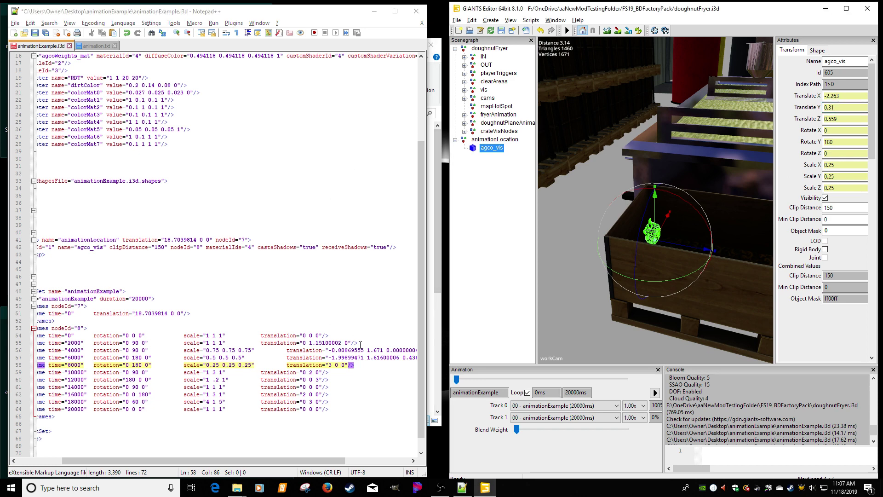
left_click(343, 364)
double_click(343, 364)
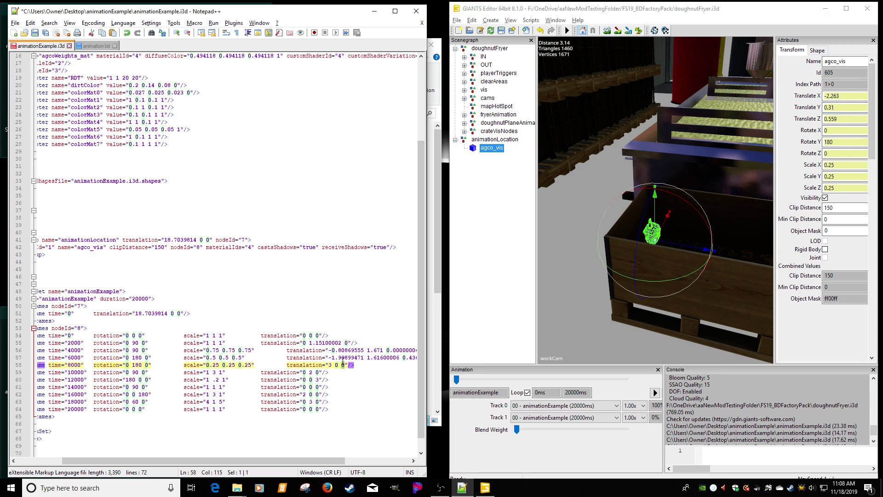
key("BackSpace")
key("BackSpace")
key("BackSpace")
key("BackSpace")
key("BackSpace")
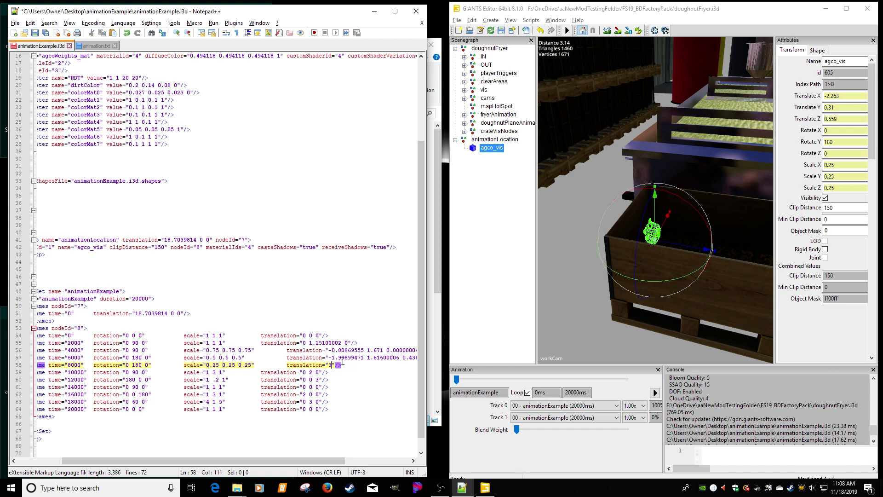
type("-2.26334381 0.31 0.55878896")
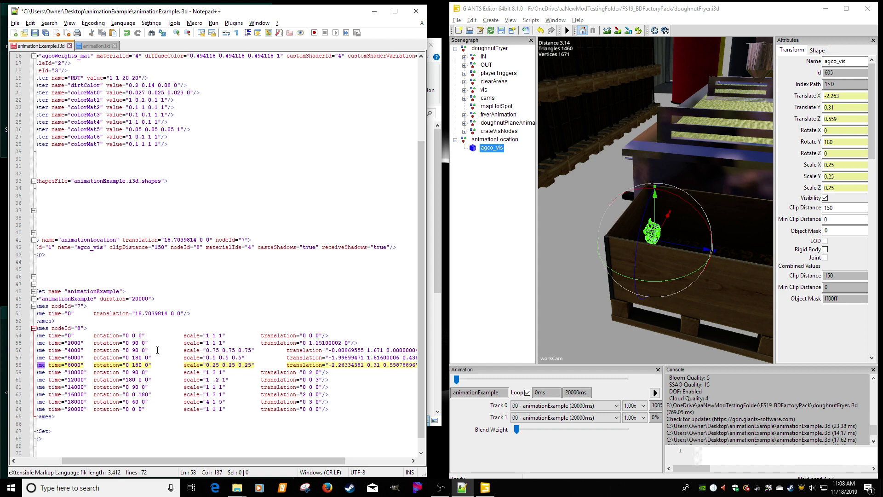
left_click(136, 373)
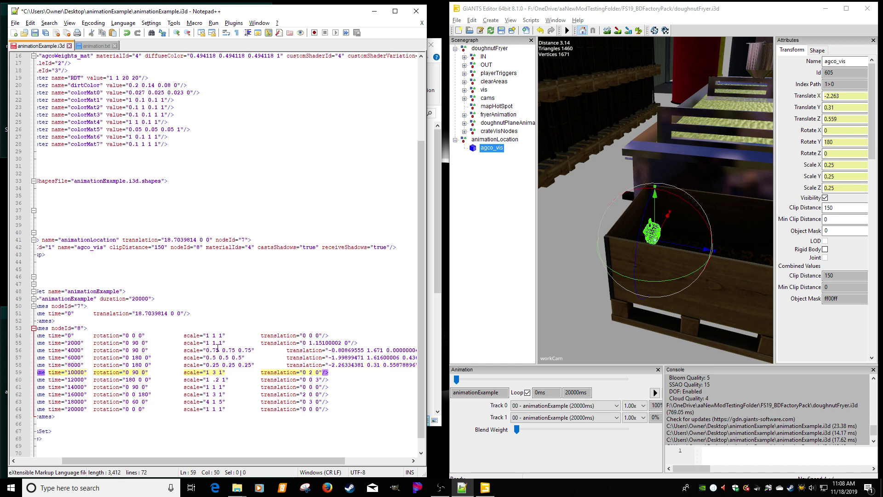
- Move agco_vis up out of the crate to about X -2.263, Y 1.514, Z 0.103, near the fryer's end
left_click(660, 254)
middle_click_drag(660, 254, 620, 262)
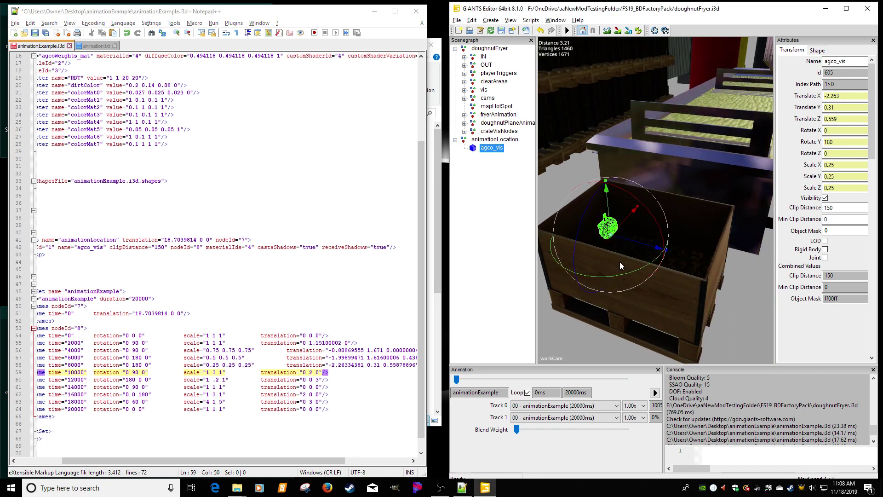
left_click_drag(624, 242, 660, 94)
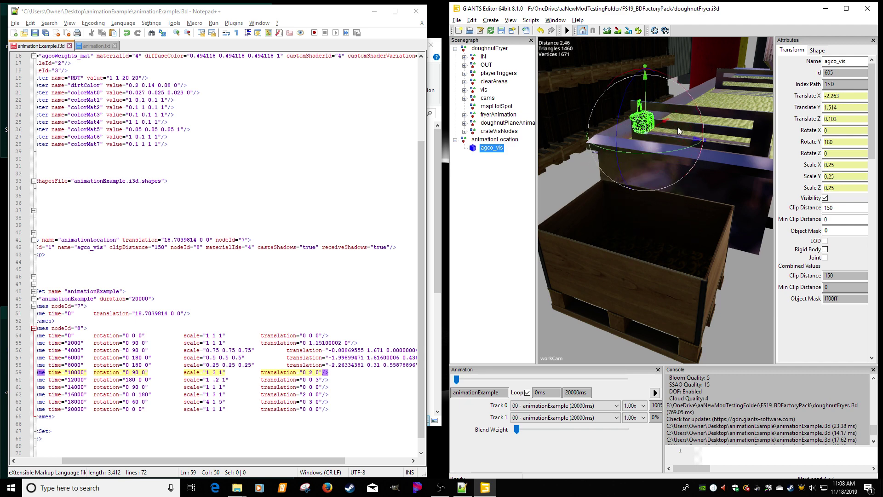
- Set agco_vis's scale to 1 on the X, Y and Z axes
scroll(662, 151, "down", 2)
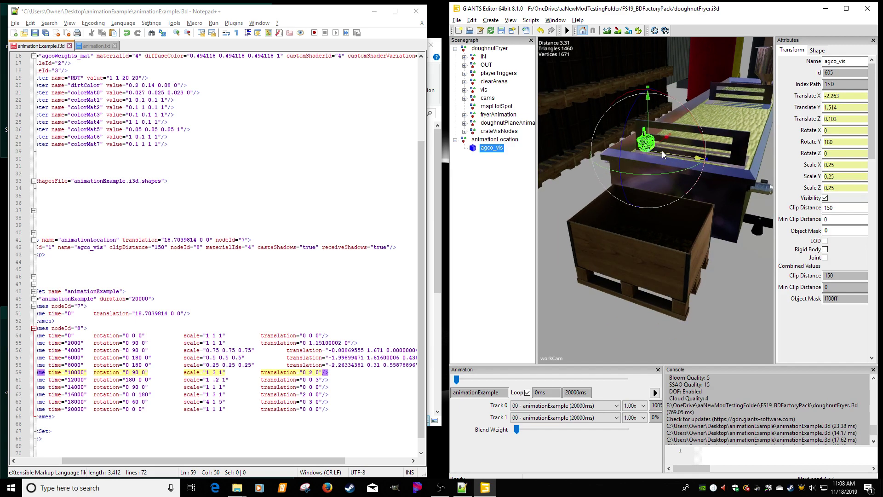
middle_click_drag(661, 150, 654, 156)
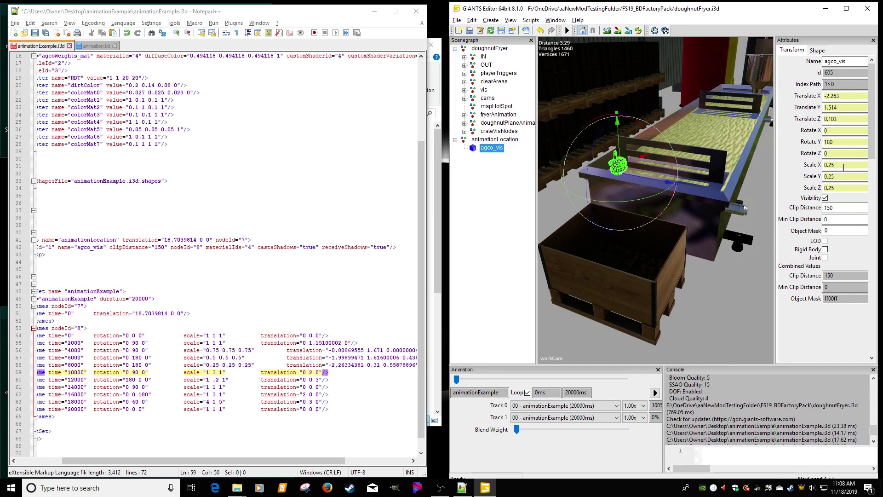
left_click_drag(835, 165, 792, 160)
type("1")
key("Return")
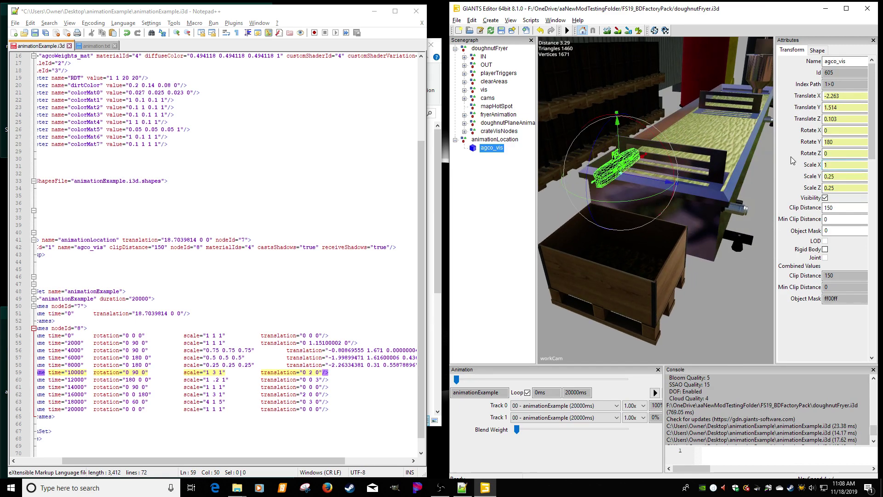
key("Tab")
type("1")
key("Tab")
type("1")
key("Return")
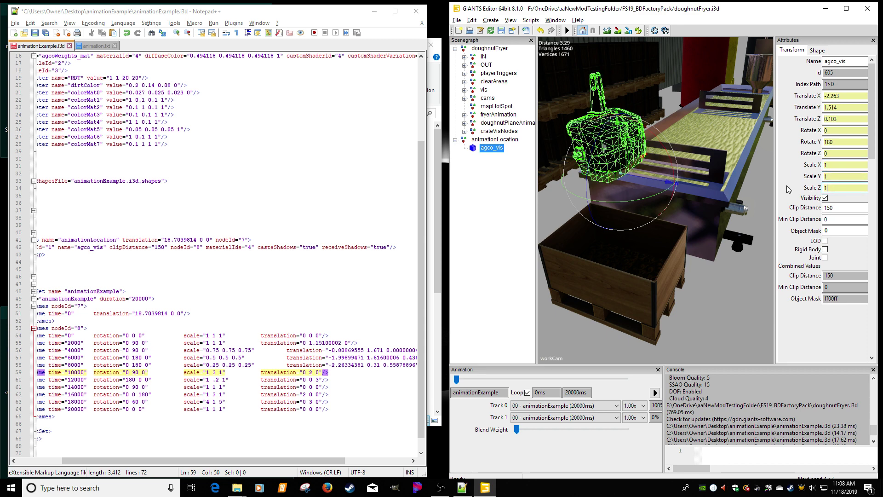
- Clear the Y rotation value of agco_vis
left_click_drag(834, 142, 793, 143)
key("BackSpace")
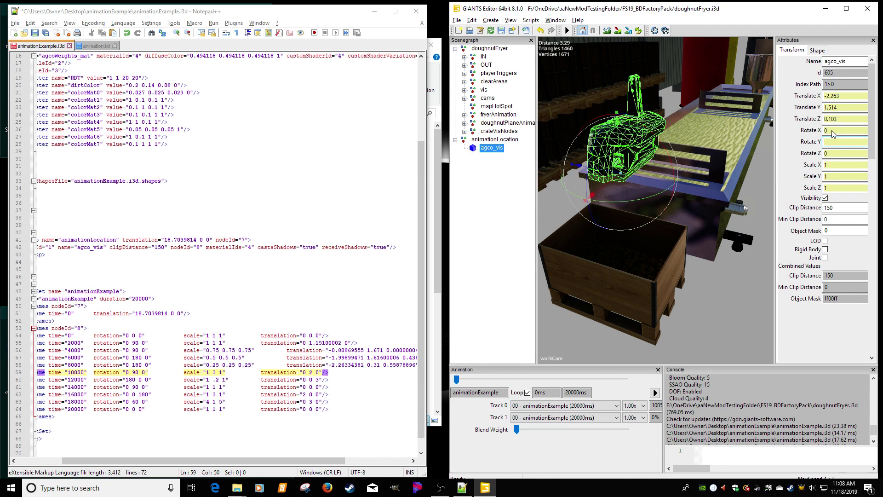
- Reset agco_vis's Y rotation to 0, and in Notepad++ set the 10000 keyframe's rotation to 0 0 0 and scale to 1 1 1
type("0")
key("Return")
key("Delete")
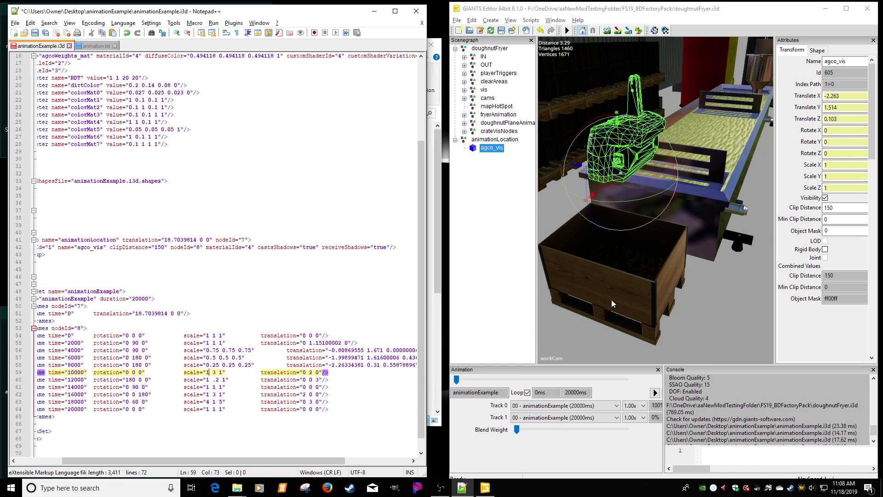
left_click(218, 374)
- Replace the 10000 keyframe's translation with agco_vis's position from GIANTS Editor, -2.26334381 1.51400006 0.10288543
left_click(842, 106)
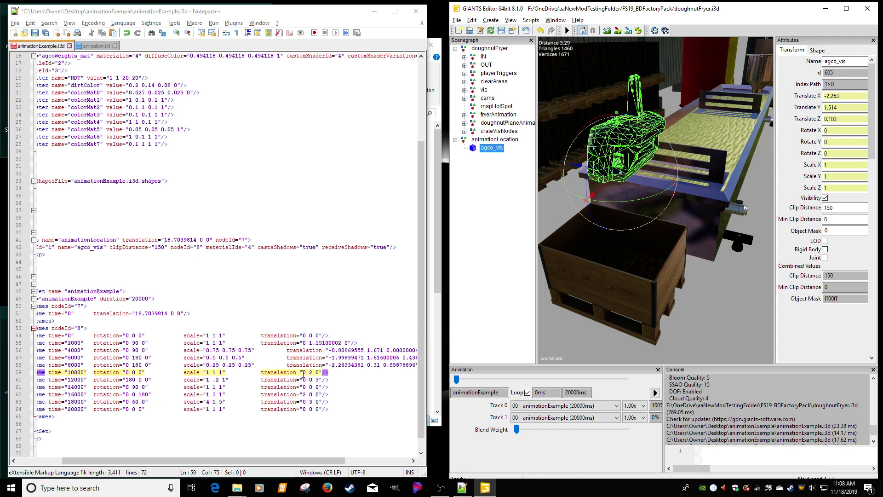
left_click_drag(303, 372, 322, 372)
key("Delete")
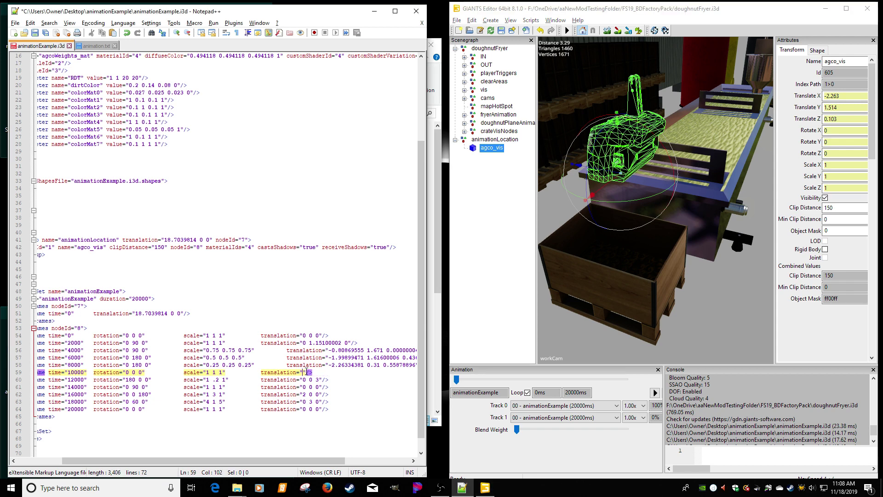
type("-2.26334381 1.51400006 0.10288543")
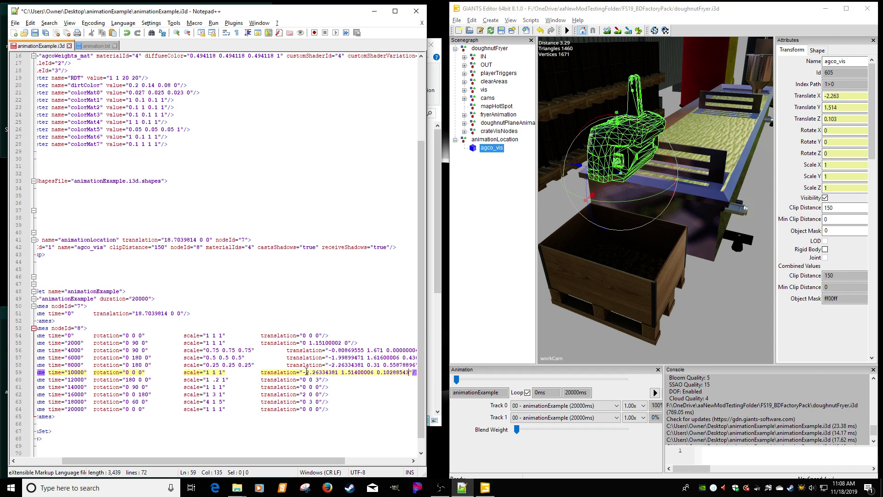
- Clear the rotation values of the keyframes from 12000 through 20000, leaving the quotation marks empty
left_click(148, 380)
key("BackSpace")
key("BackSpace")
key("BackSpace")
key("BackSpace")
key("BackSpace")
key("BackSpace")
key("BackSpace")
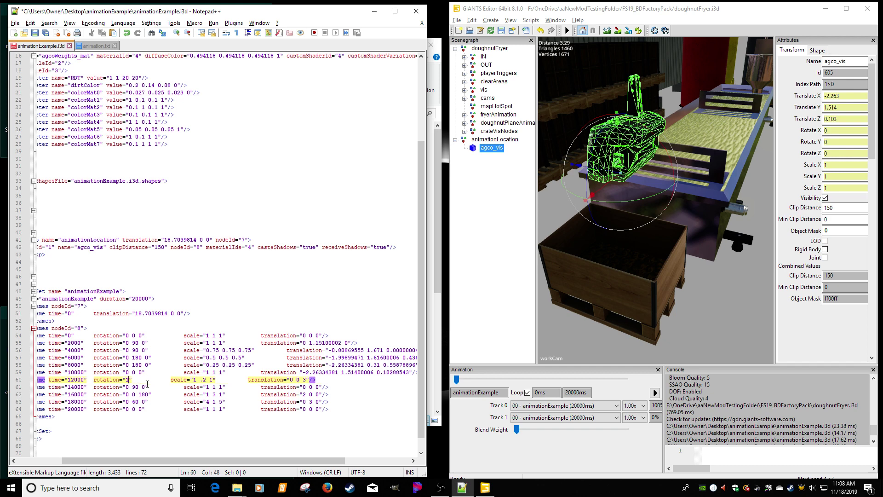
left_click(147, 387)
key("BackSpace")
key("BackSpace")
key("BackSpace")
key("BackSpace")
key("BackSpace")
key("BackSpace")
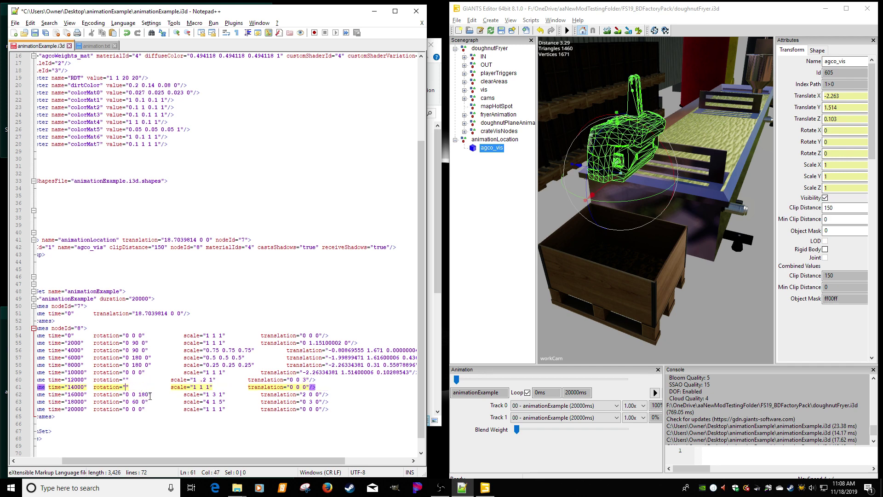
left_click(150, 395)
key("BackSpace")
key("BackSpace")
key("BackSpace")
key("BackSpace")
key("BackSpace")
key("BackSpace")
key("BackSpace")
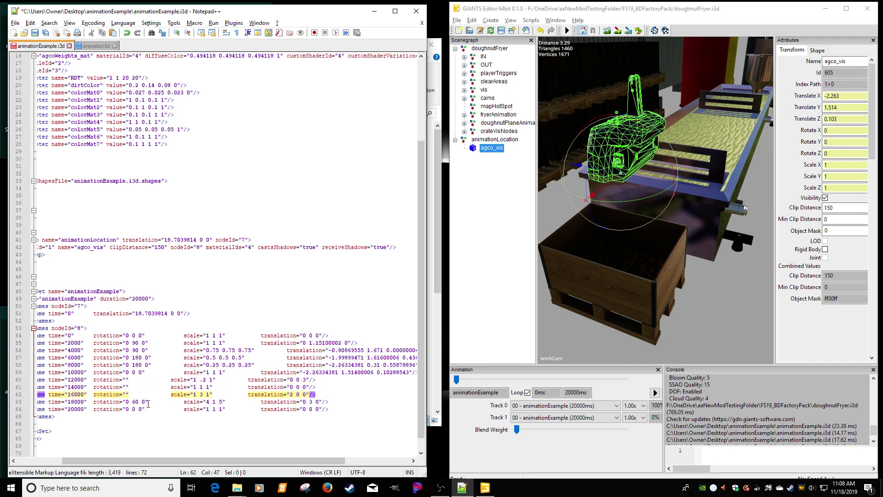
left_click(147, 402)
key("BackSpace")
key("BackSpace")
key("BackSpace")
key("BackSpace")
key("BackSpace")
key("BackSpace")
left_click(141, 409)
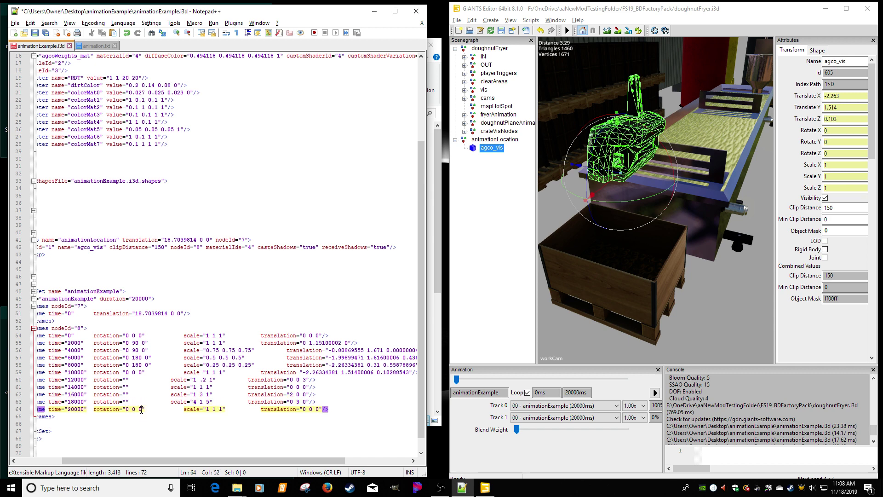
key("BackSpace")
key("BackSpace")
key("BackSpace")
key("BackSpace")
key("BackSpace")
- Clear the scale values of the keyframes from 12000 through 20000, keeping the empty quotation marks
left_click(211, 380)
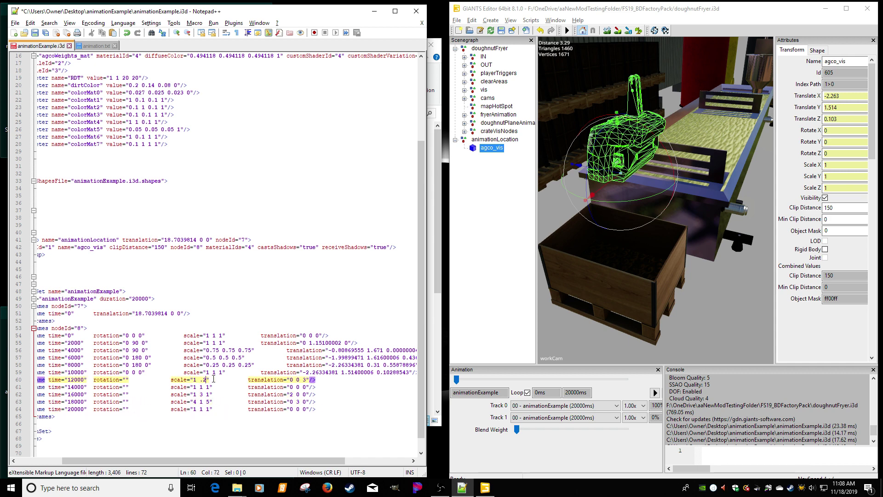
key("BackSpace")
key("BackSpace")
key("BackSpace")
key("BackSpace")
key("BackSpace")
key("BackSpace")
left_click(210, 388)
key("BackSpace")
key("BackSpace")
key("BackSpace")
key("BackSpace")
key("BackSpace")
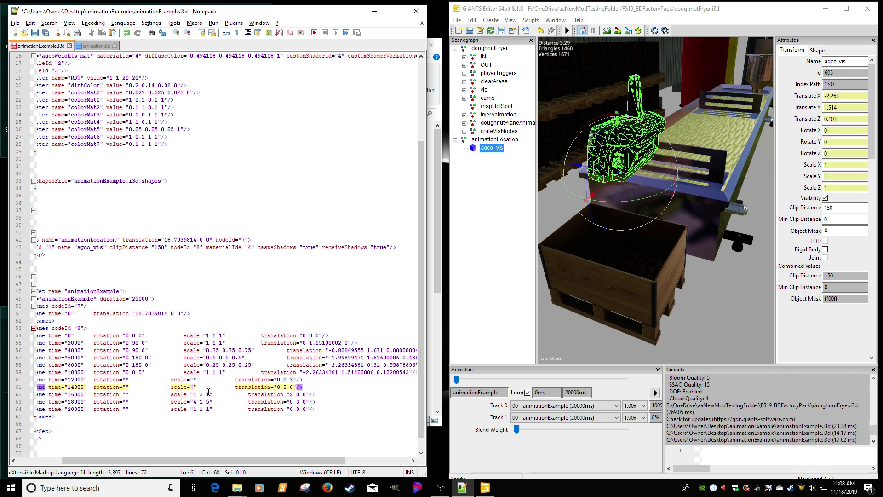
left_click(208, 395)
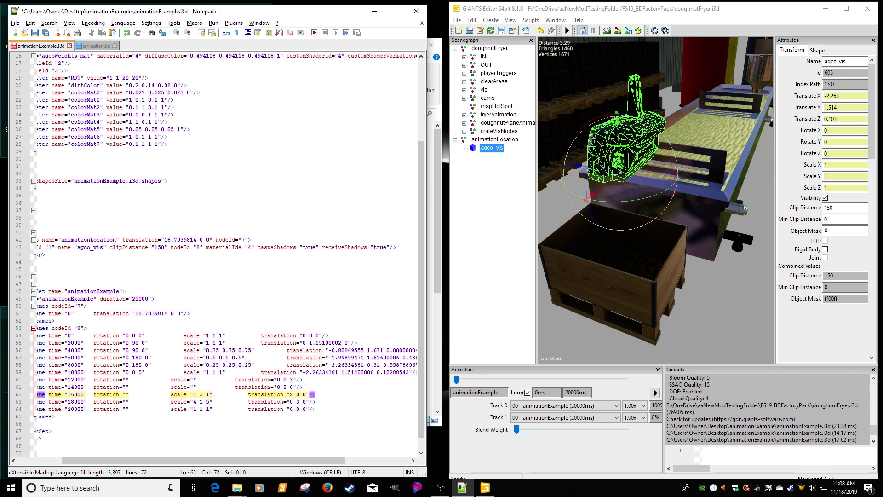
left_click(209, 410)
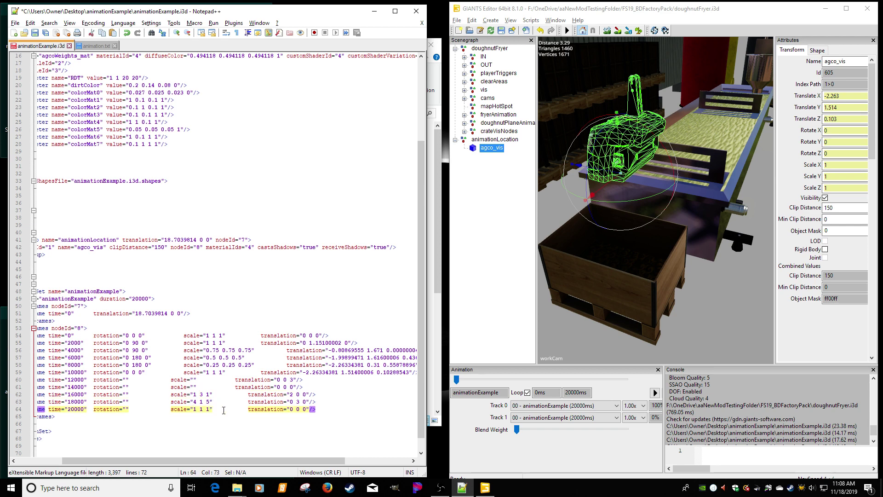
key("BackSpace")
key("BackSpace")
key("BackSpace")
key("BackSpace")
key("BackSpace")
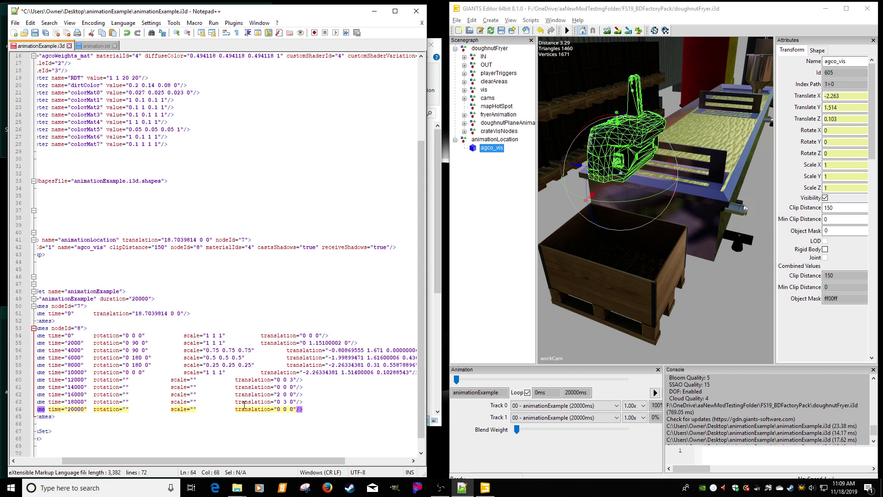
- Clear the translation values of the five keyframes from 12000 through 20000 simultaneously
left_click(295, 380)
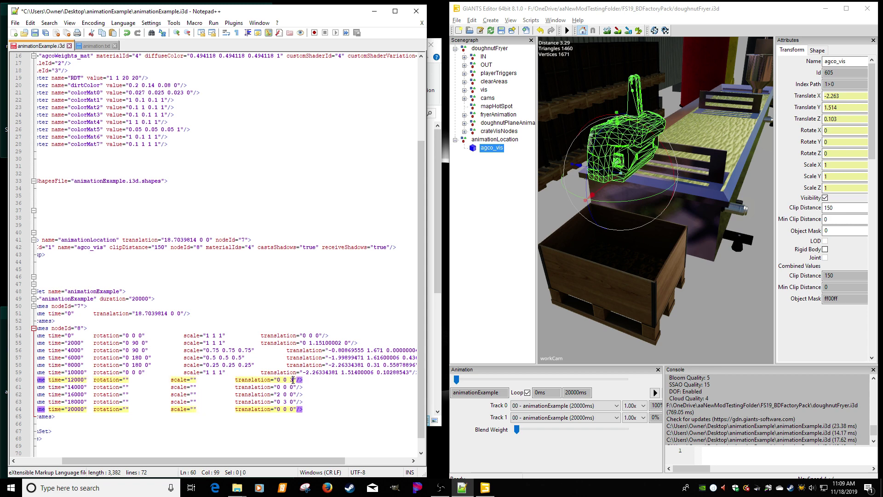
left_click(293, 410, "alt+shift")
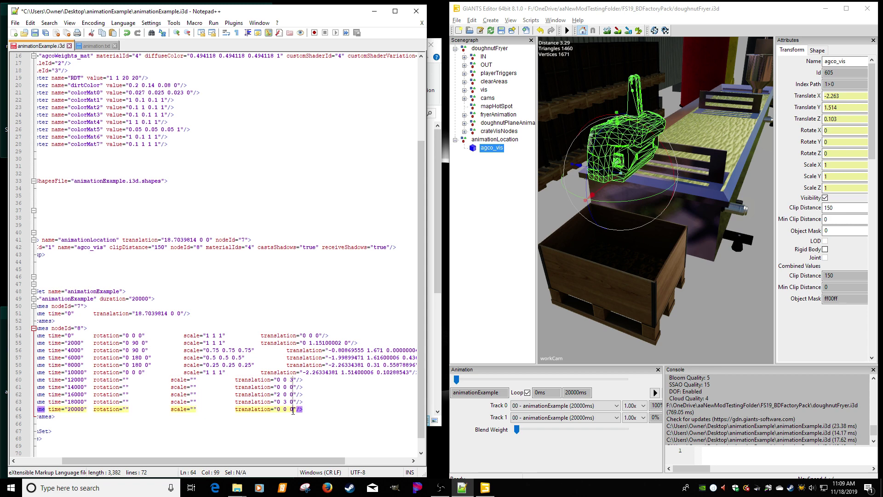
key("BackSpace")
key("BackSpace")
key("BackSpace")
key("BackSpace")
key("BackSpace")
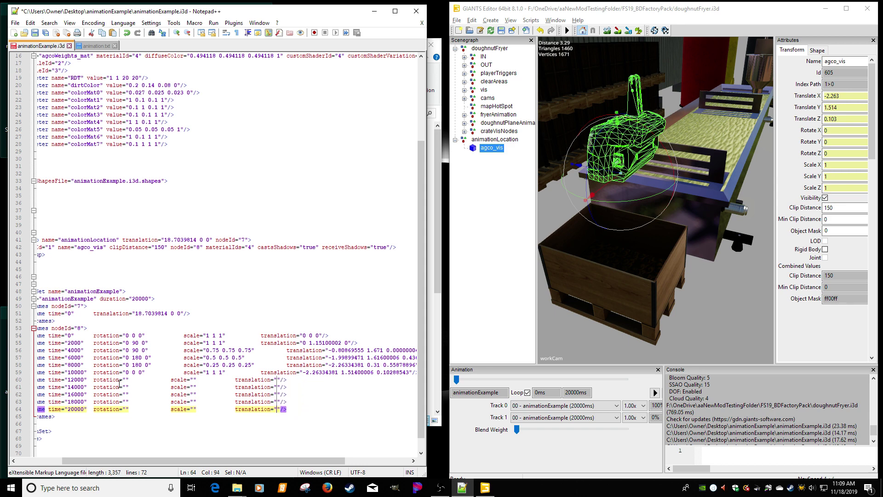
- Fill the 12000 keyframe with rotation 0 0 0, scale 1 1 1 and agco_vis's translation -2.26334381 1.51400006 0.10288543
left_click(75, 380)
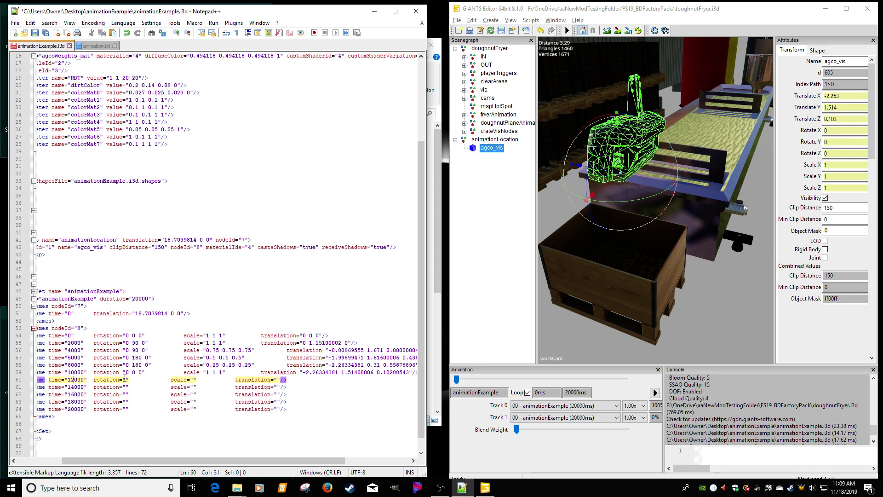
left_click(125, 379)
type("0 0 0")
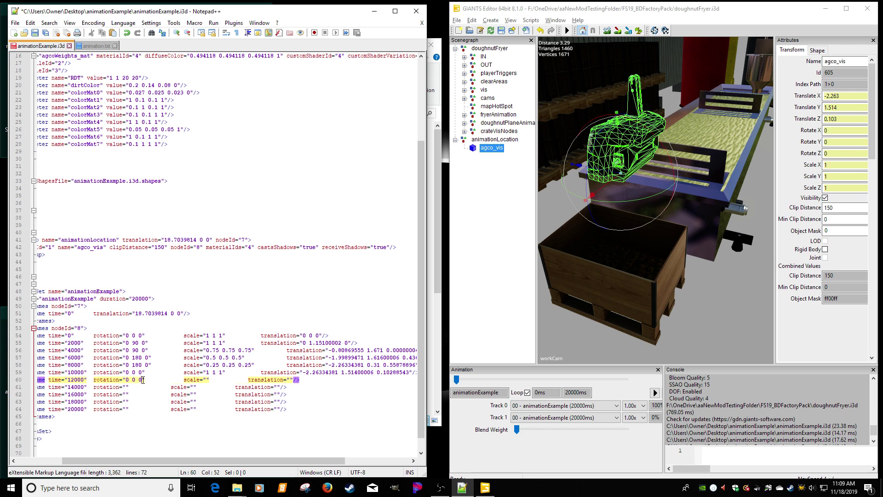
left_click(194, 387)
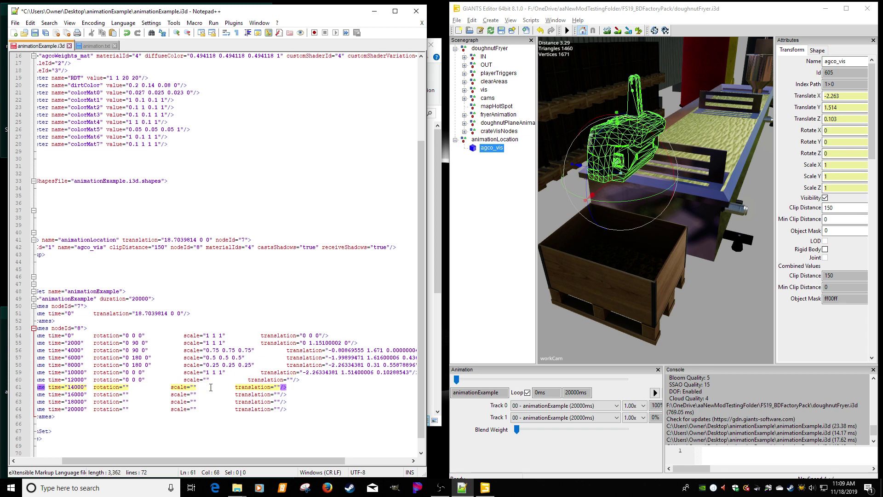
left_click(207, 379)
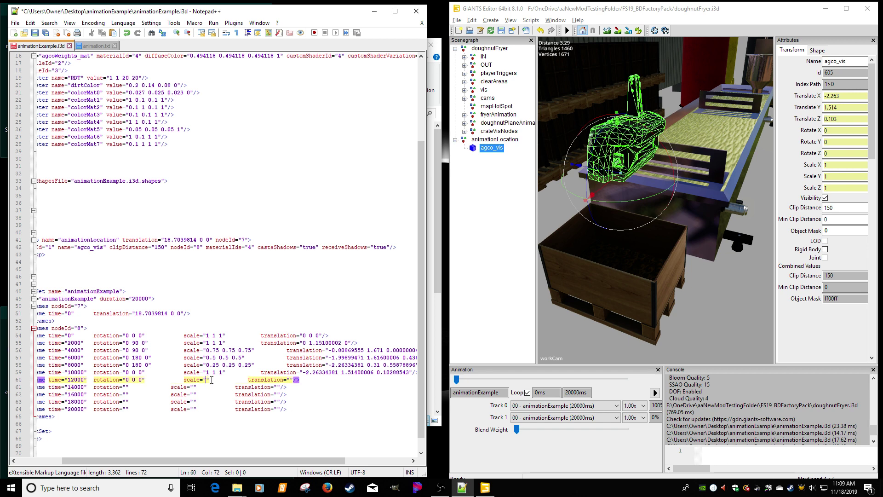
type("1 1 1")
left_click(847, 109)
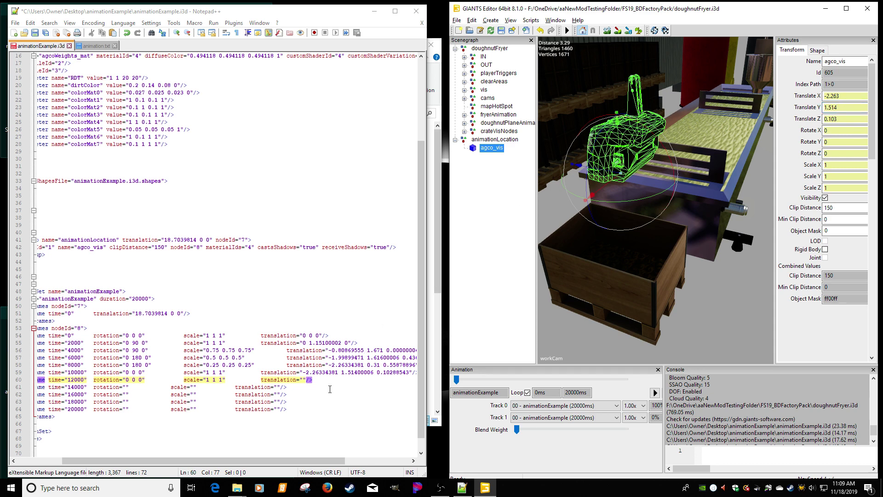
left_click(304, 380)
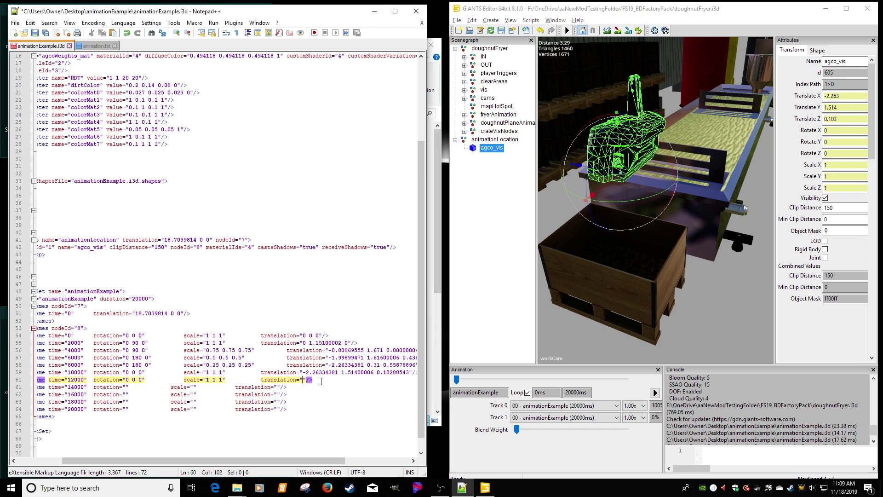
type("-2.26334381 1.51400006 0.10288543")
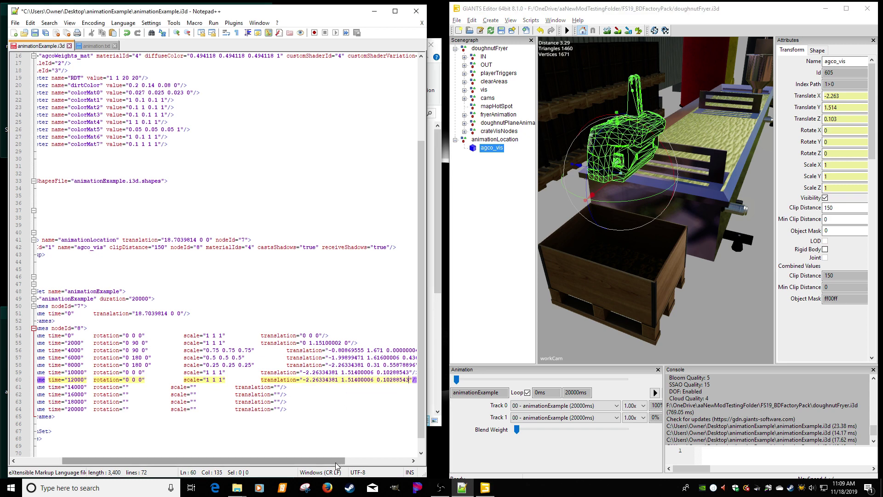
- Undo the rotation, scale and translation values just entered in the 12000 keyframe
left_click_drag(336, 461, 312, 455)
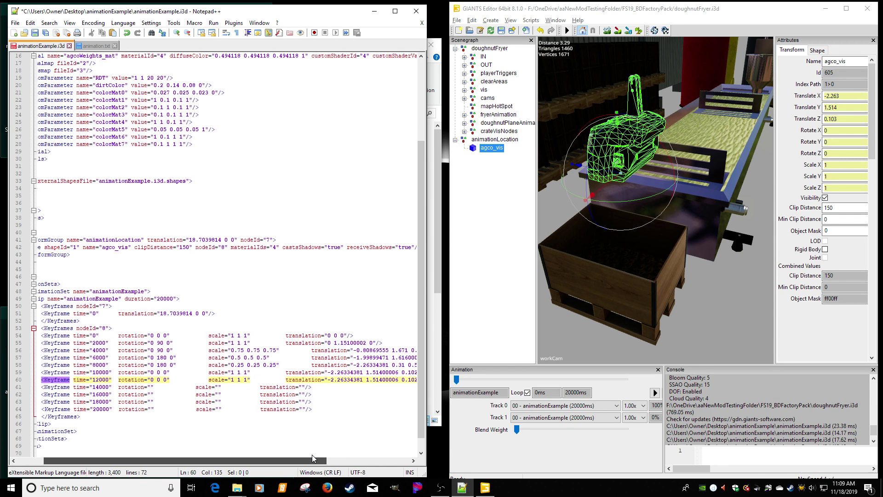
scroll(666, 230, "down", 5)
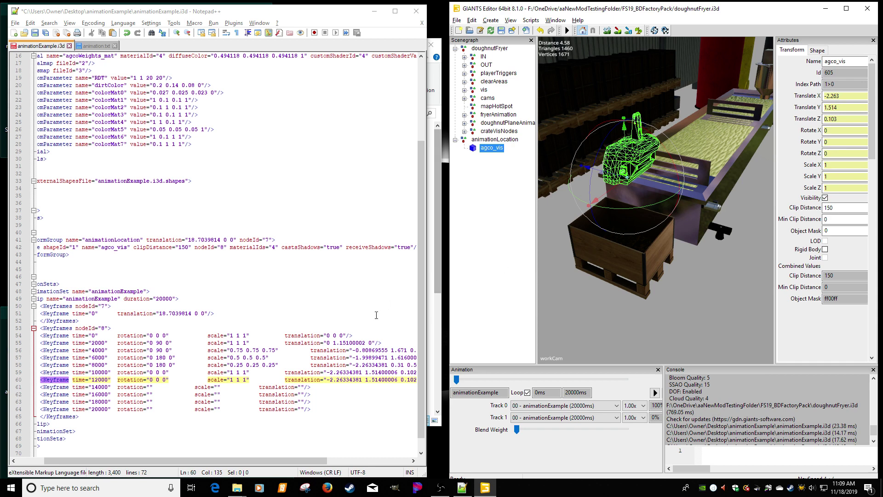
left_click(162, 379)
key("ctrl+z")
key("ctrl+z")
key("ctrl+z")
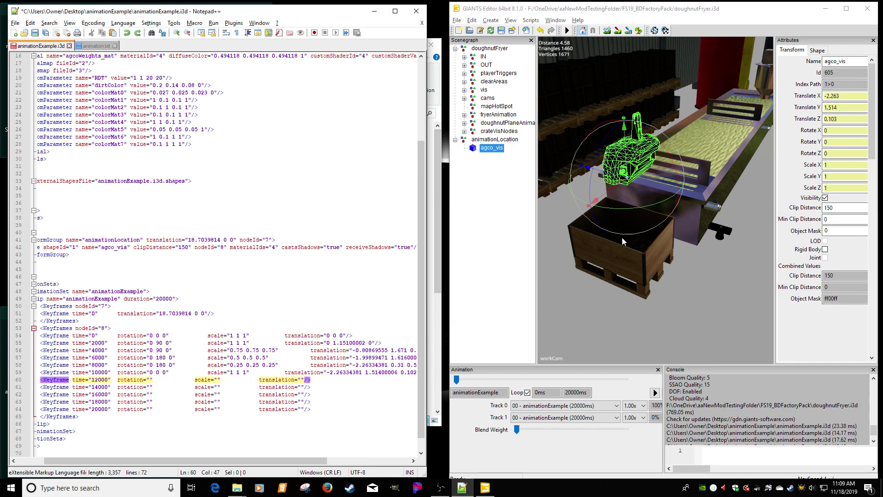
- In GIANTS Editor, move agco_vis to about -0.944, 0.655, -0.888 and stretch it to about 4.14 along X
left_click_drag(619, 183, 625, 239)
scroll(624, 239, "down", 3)
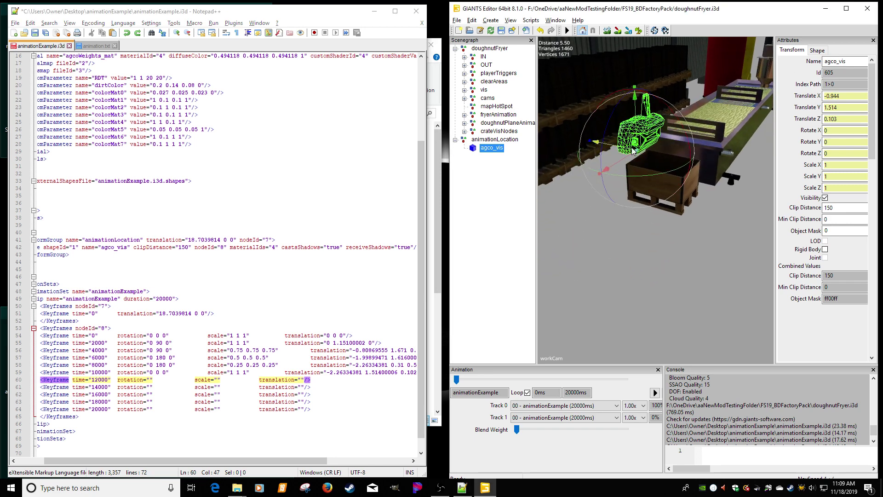
left_click_drag(633, 150, 432, 324)
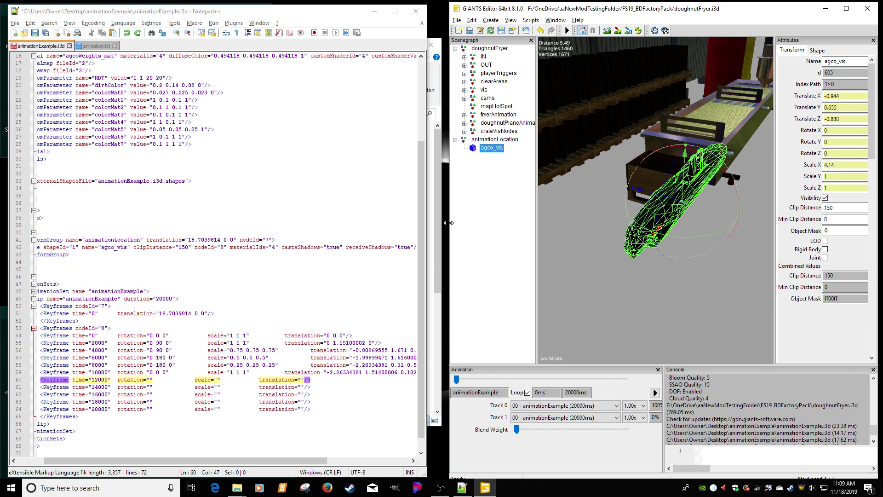
- In Notepad++, set the 12000 keyframe's rotation to 0 0 0 and its scale to agco_vis's copied scale, 4.14006472 1 1
left_click(155, 382)
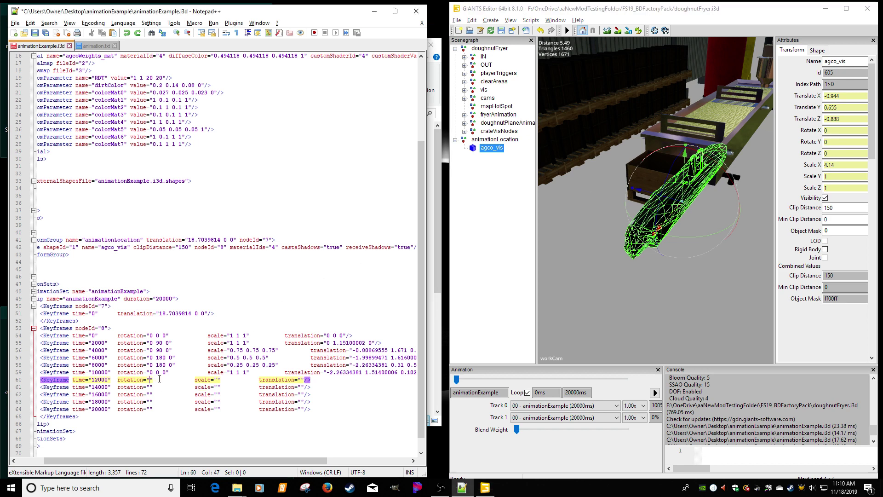
type("0 0 0")
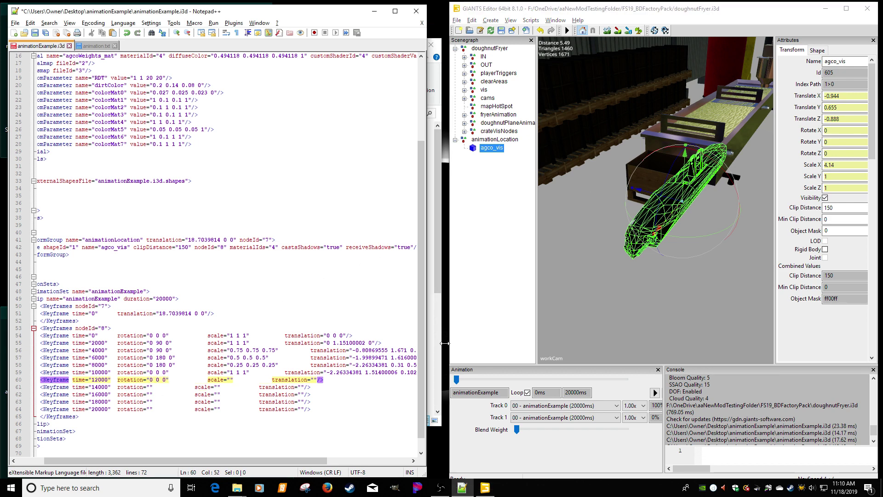
left_click(838, 177)
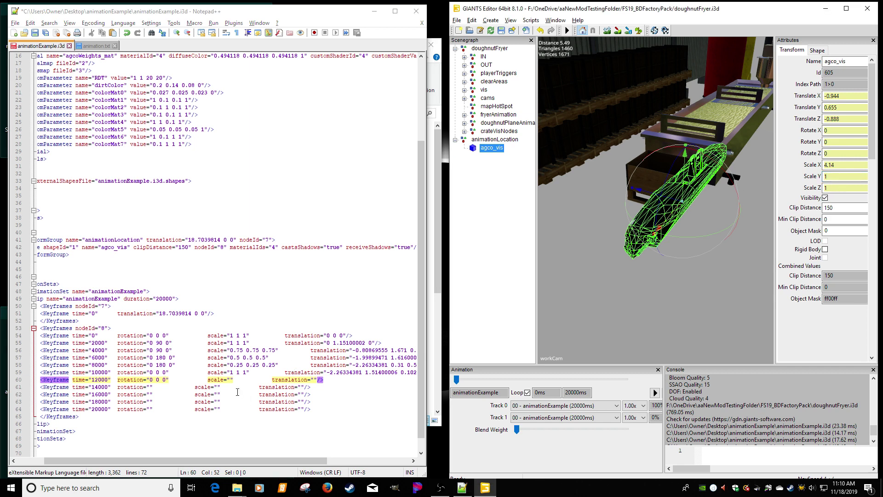
left_click(230, 380)
type("4.14006472 1 1")
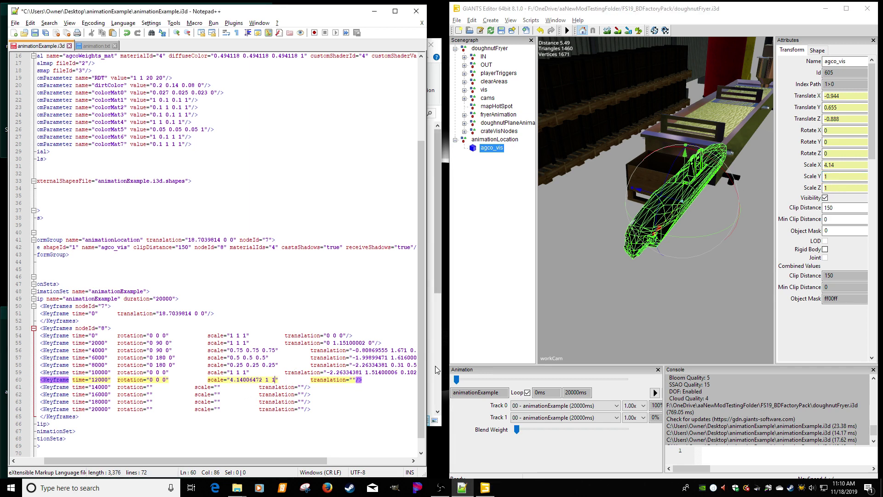
- Copy agco_vis's translation from GIANTS Editor into the 12000 keyframe as -0.94401264 0.65499997 -0.88762248
double_click(846, 107)
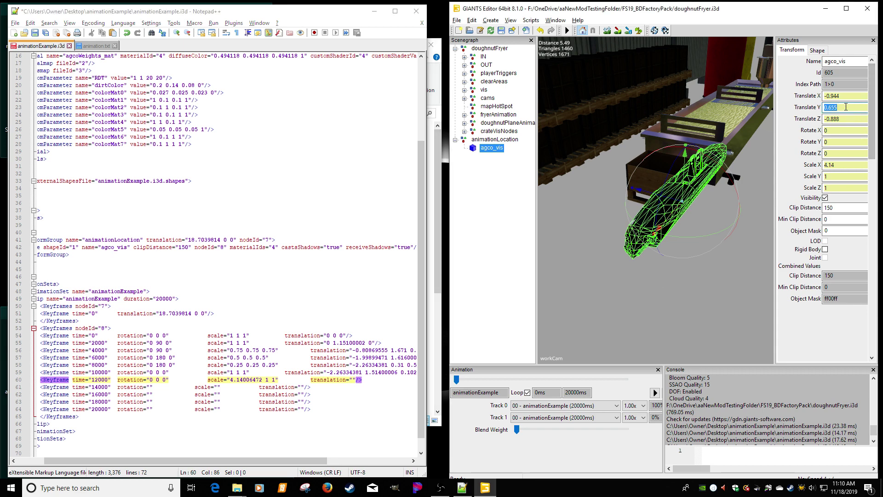
key("ctrl+c")
left_click(353, 380)
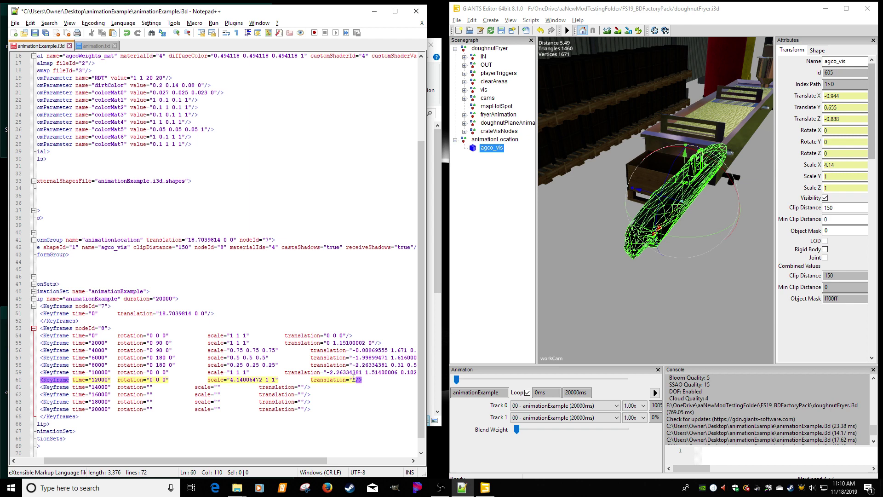
key("ctrl+v")
- In GIANTS Editor, create a plane primitive and set its X and Z scale to 1000 to act as a ground surface
left_click(489, 20)
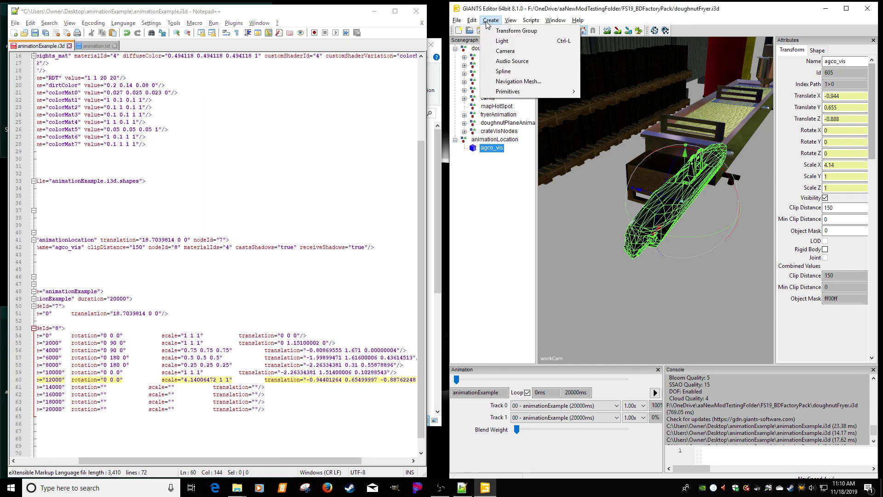
mouse_move(514, 92)
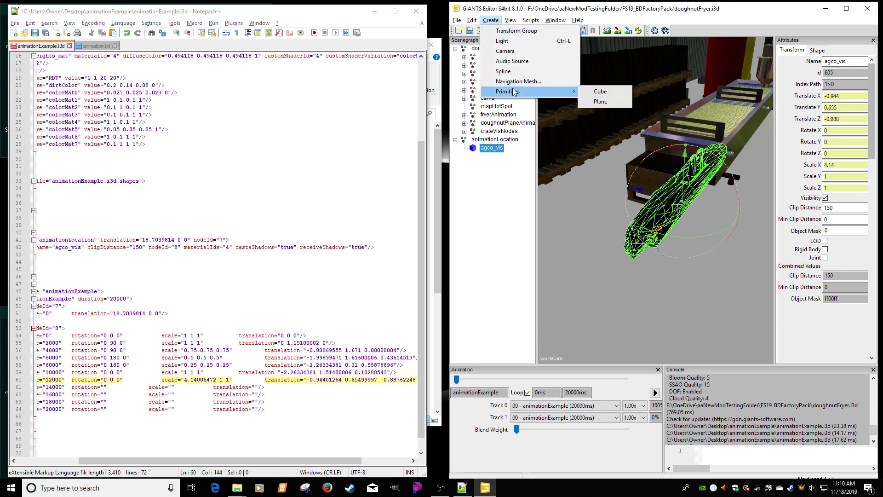
left_click(599, 102)
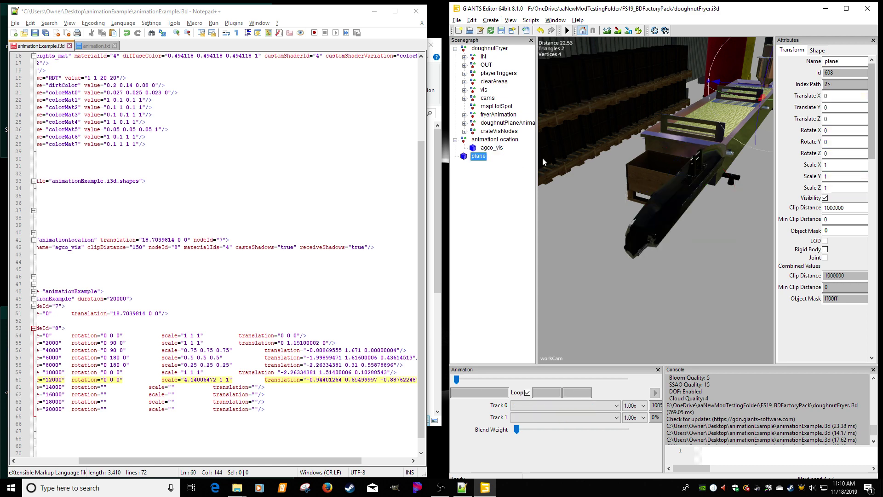
type("000")
key("Return")
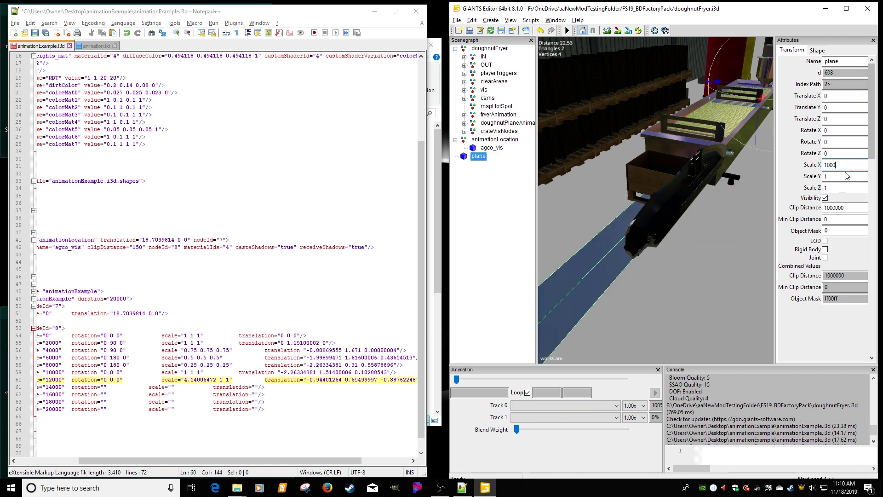
left_click(846, 187)
type("000")
key("Return")
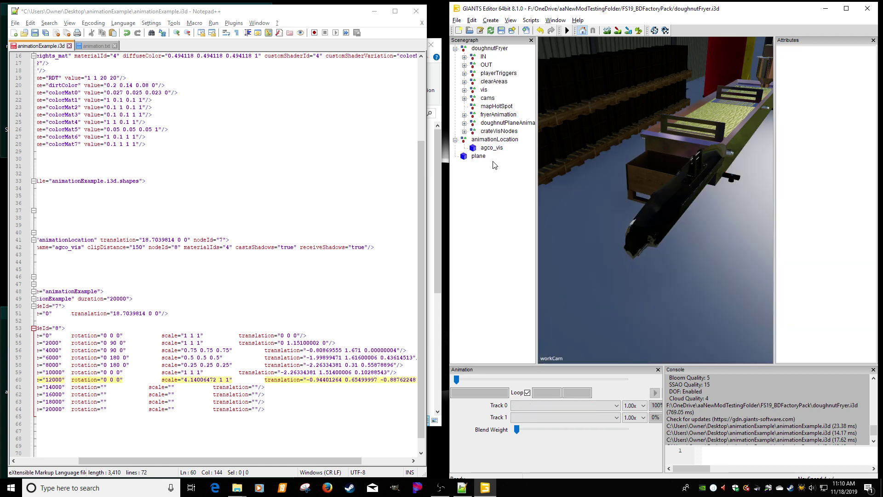
- Lower agco_vis beneath the ground plane to about -1.321 along Y
left_click(492, 147)
middle_click_drag(660, 197, 671, 168)
left_click_drag(670, 168, 662, 264)
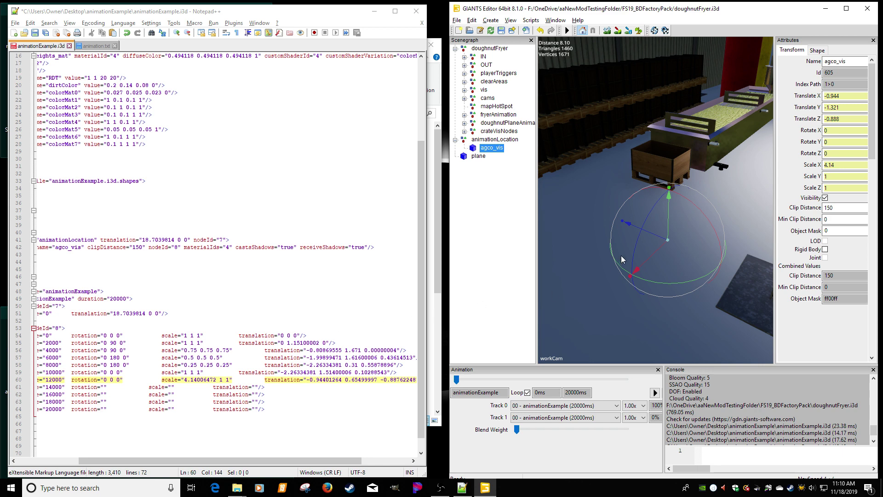
- Copy agco_vis's translation into the 14000 keyframe in Notepad++ as -0.94401264 -1.32099998 -0.88762248
left_click(855, 109)
left_click(265, 388)
key("ctrl+v")
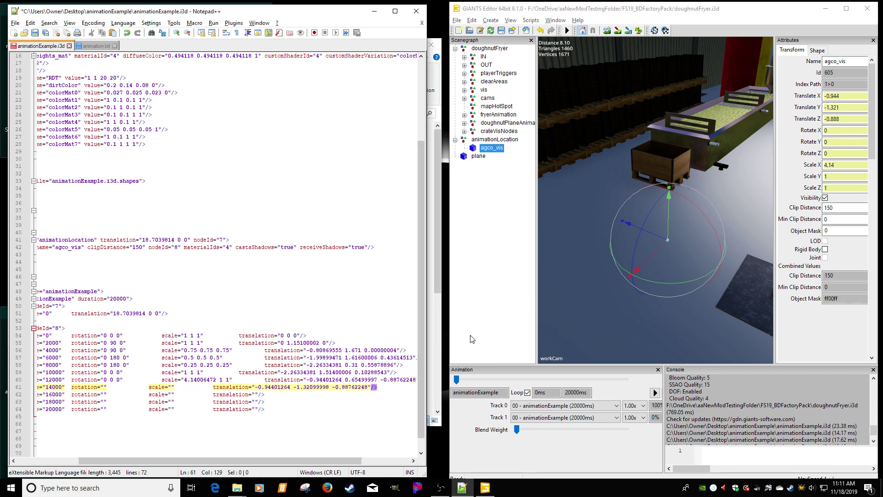
- Set agco_vis's X scale to 1 in GIANTS Editor, and give the 14000 keyframe scale 1 1 1 and rotation 0 0 0
double_click(846, 166)
type("1")
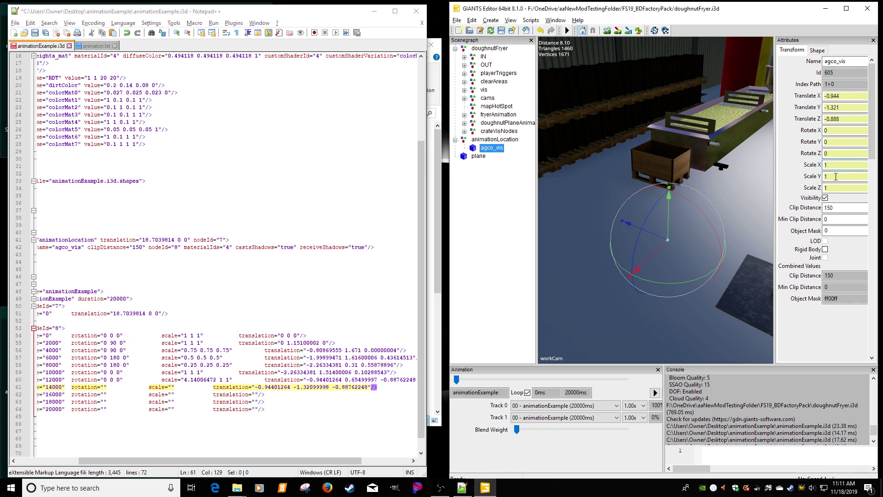
left_click(172, 387)
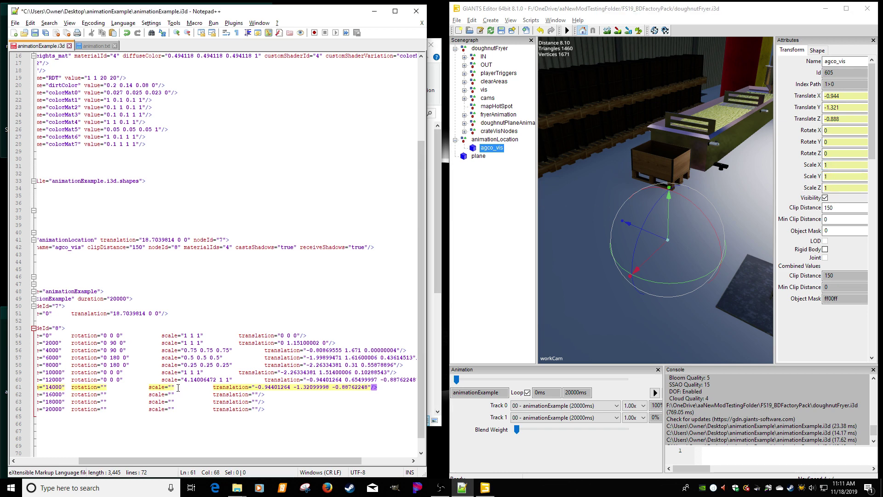
type("1 1 1")
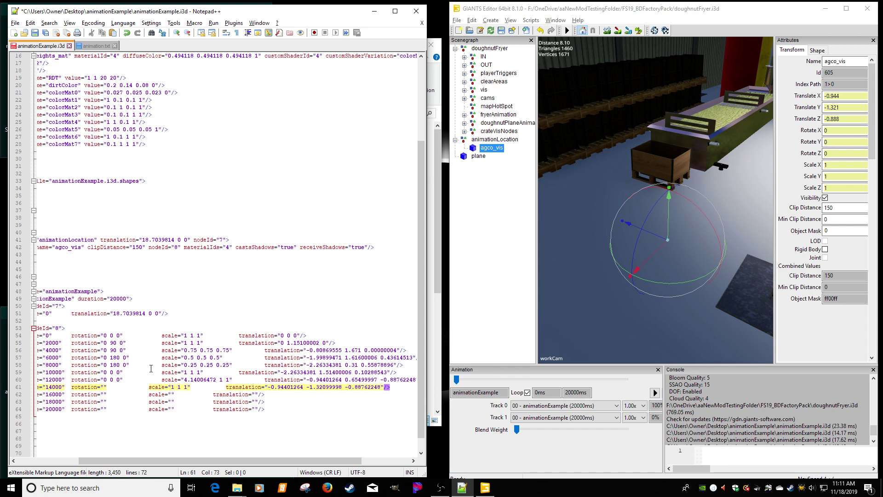
type("0 0 0")
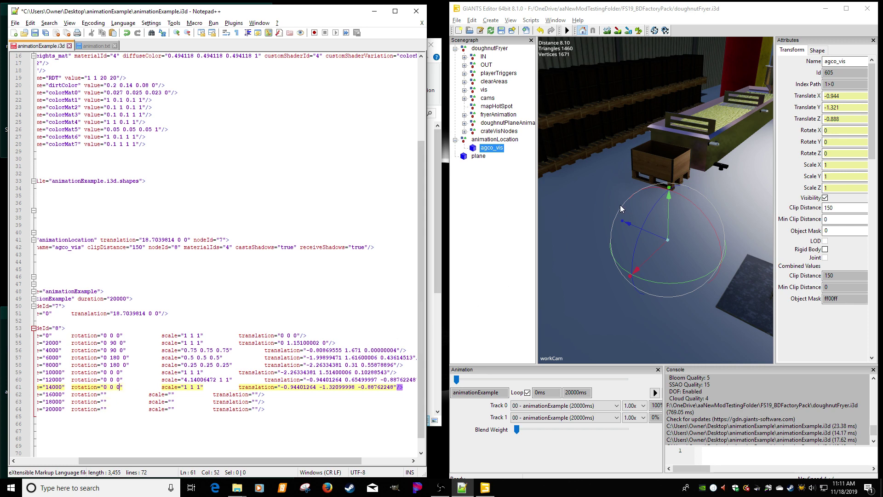
- In GIANTS Editor, move agco_vis above ground to about 0.86, 0.567, -0.888 and set its rotation to 20, 100, 20
left_click_drag(669, 228, 561, 229)
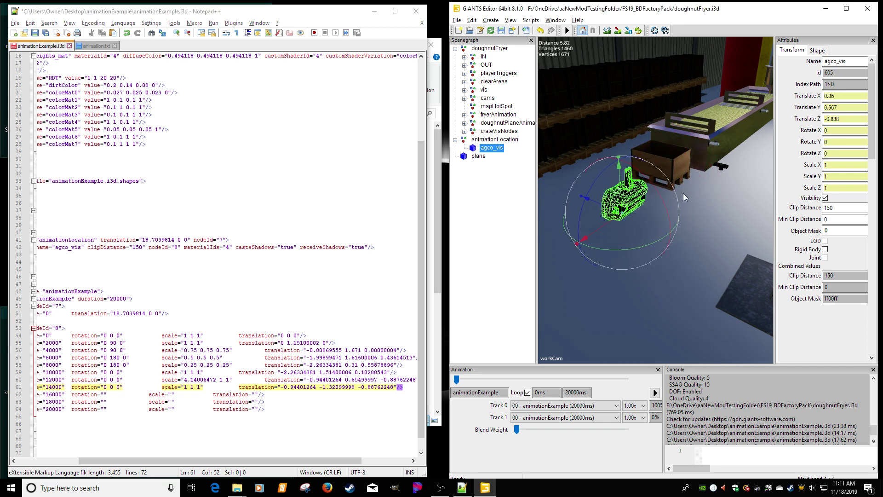
left_click(799, 131)
type("20")
left_click(832, 154)
type("20")
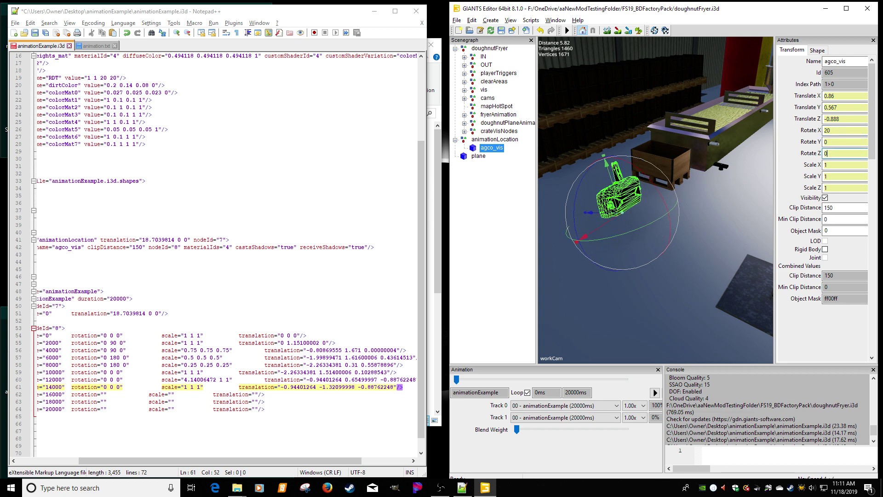
left_click(797, 140)
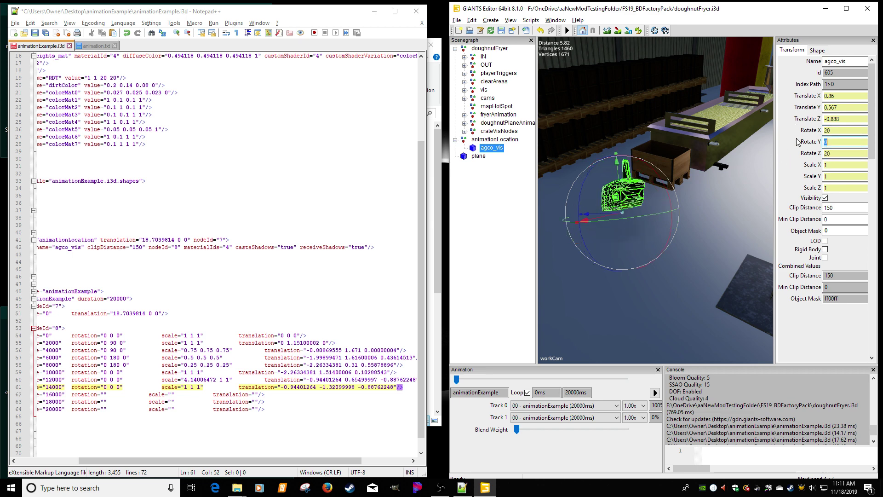
type("100")
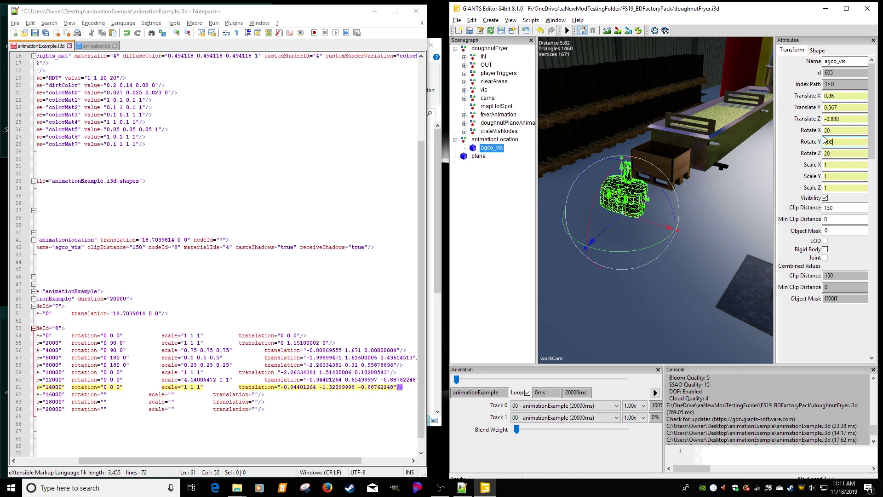
- Fill the 16000 keyframe in Notepad++ with agco_vis's translation 0.85977173 0.56699997 -0.88762248, rotation 20 100 20 and scale 1 1 1
left_click(849, 108)
left_click(256, 394)
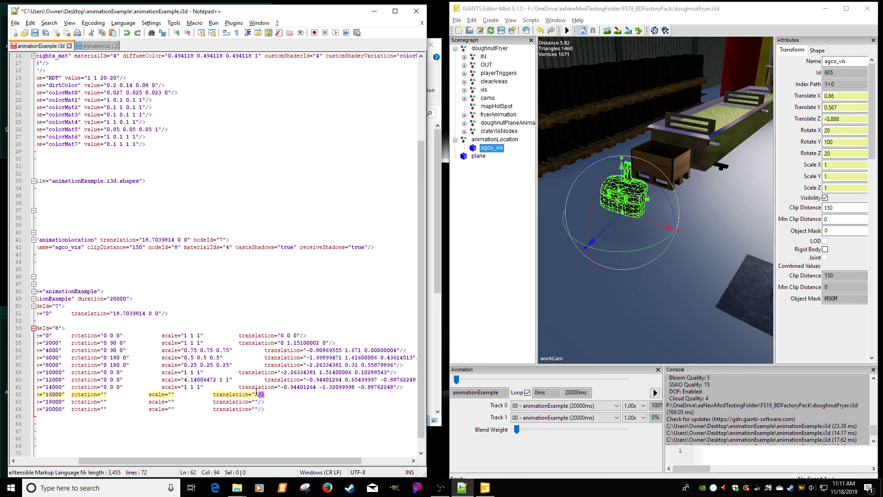
type("0.85977173 0.56699997 -0.88762248")
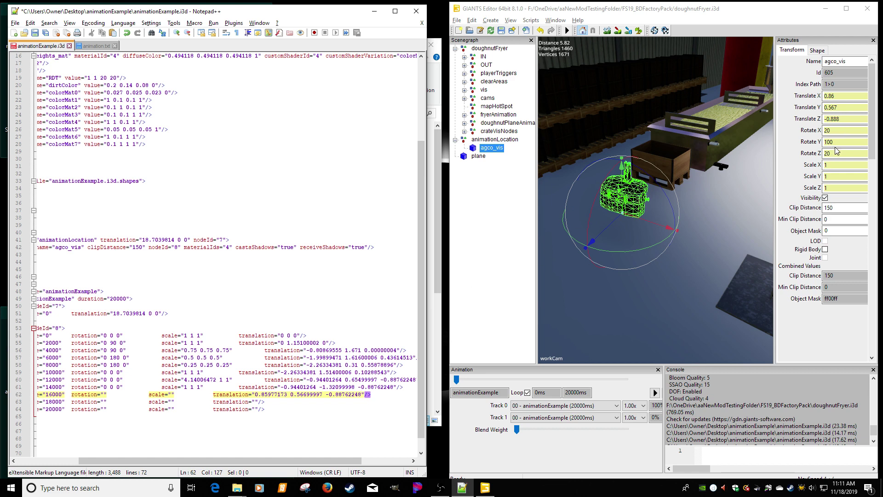
left_click(840, 143)
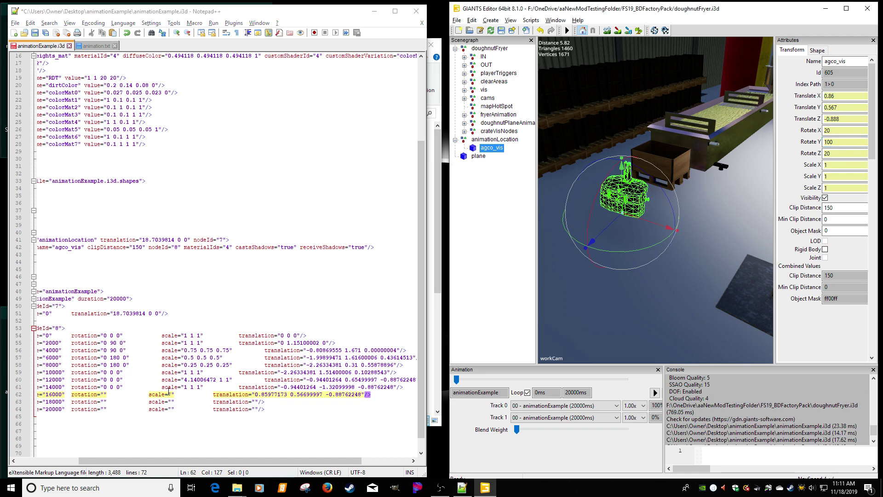
left_click(109, 395)
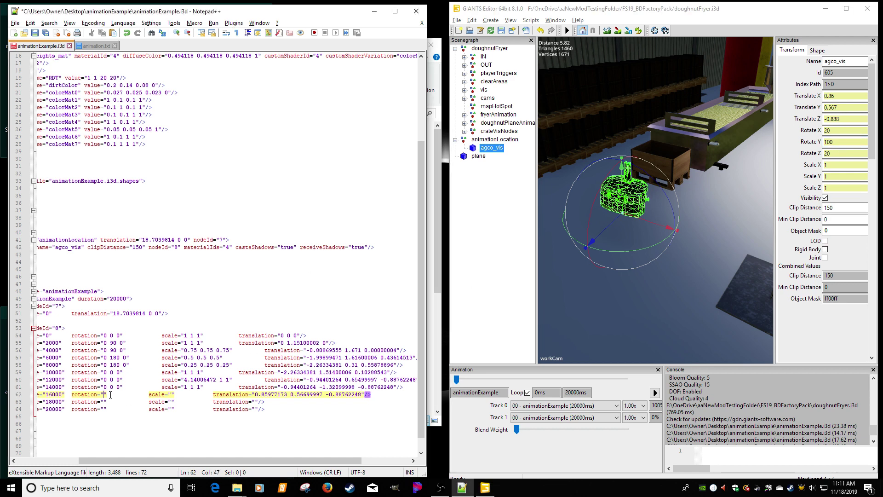
type("20 100 20")
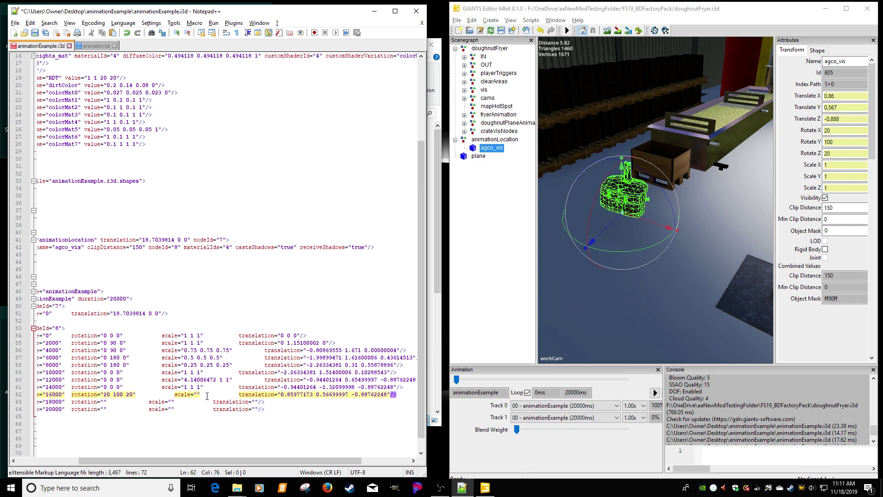
type("1 1 1")
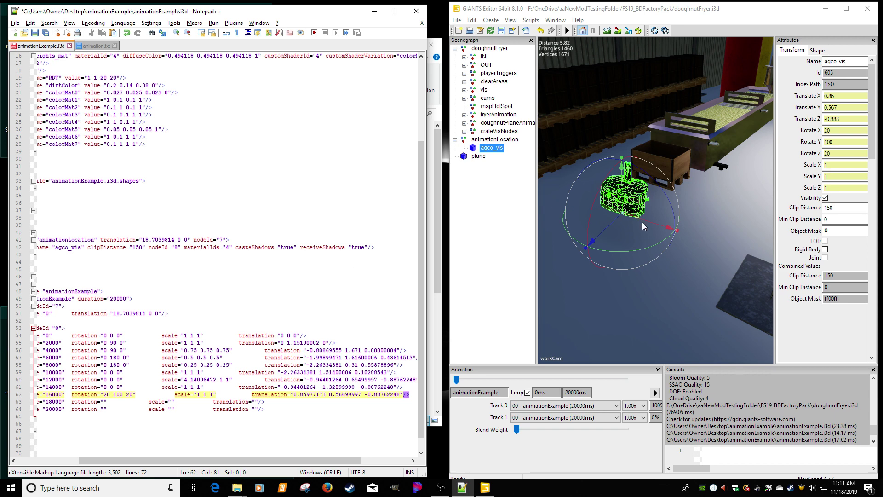
- In GIANTS Editor, move agco_vis toward the crate and raise it to about -0.215, 1.53, 0.003
scroll(644, 220, "down", 2)
mouse_move(644, 219)
middle_mouse_down()
mouse_move(634, 230)
mouse_move(612, 224)
mouse_move(644, 213)
middle_mouse_up()
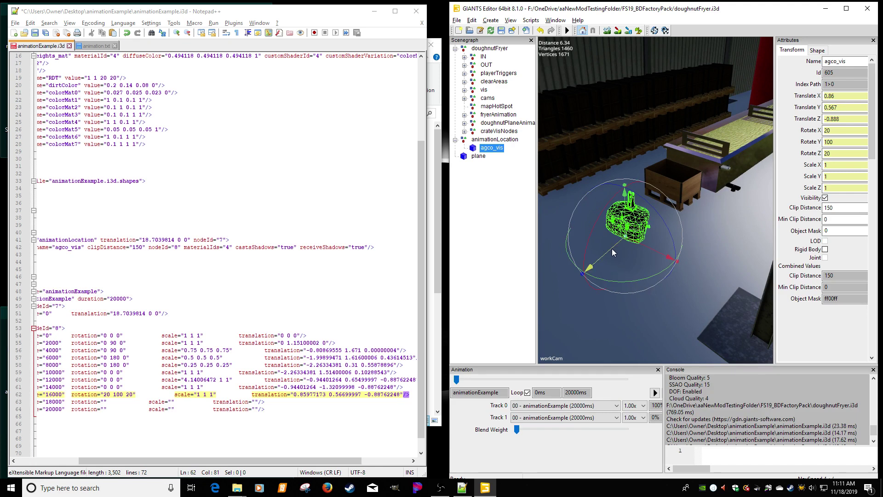
left_click_drag(622, 237, 648, 202)
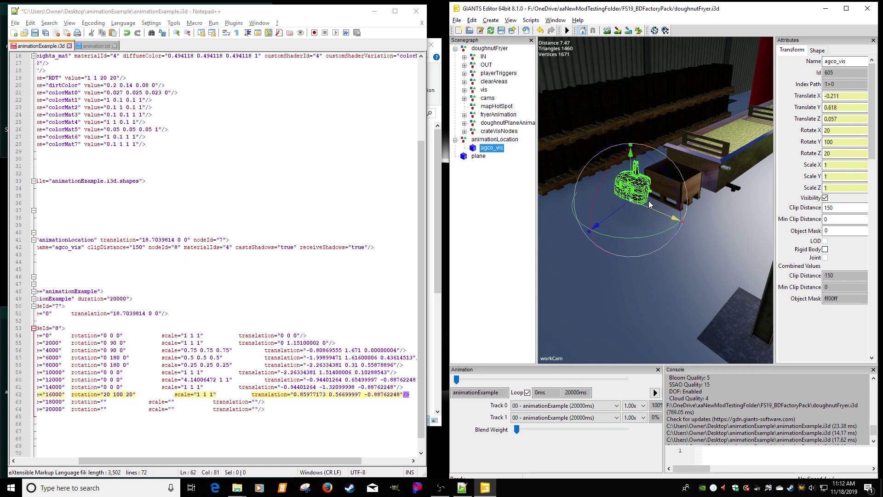
left_click_drag(632, 158, 631, 123)
- Set agco_vis's rotation to 0 on the X, Y and Z axes
left_click_drag(842, 131, 792, 130)
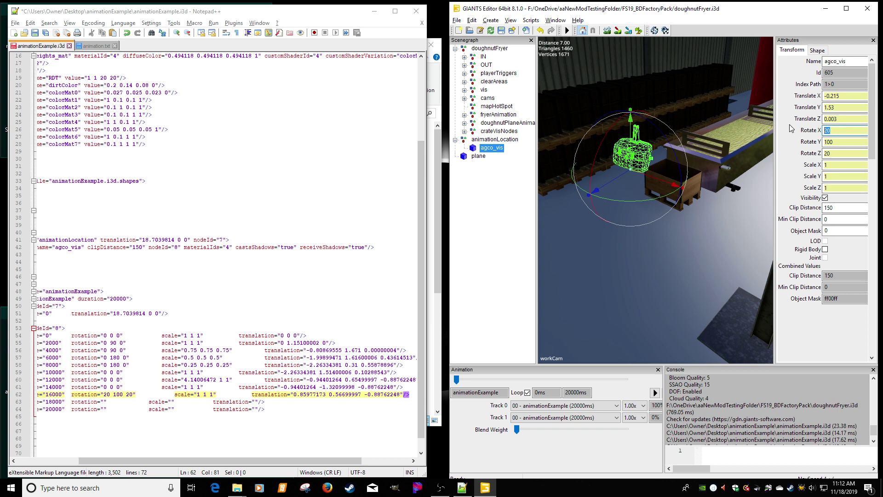
type("0")
key("Tab")
type("0")
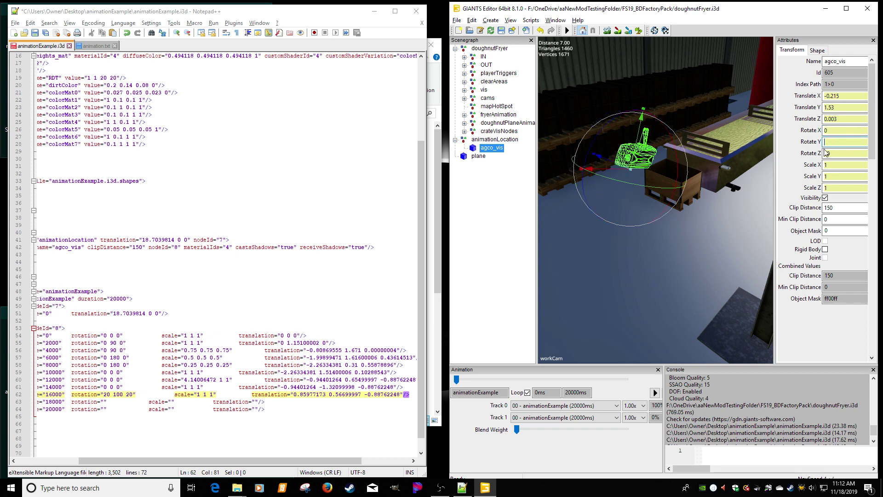
key("Tab")
key("BackSpace")
type("0")
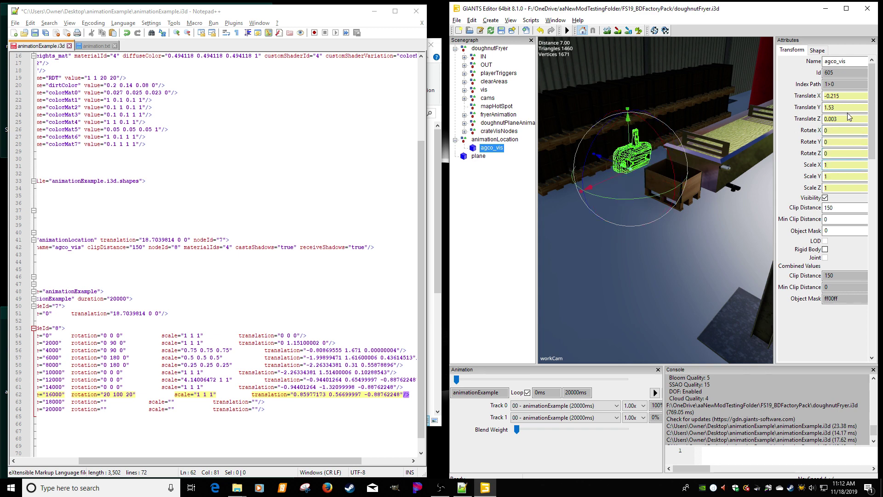
- Fill the 18000 keyframe in Notepad++ with agco_vis's translation -0.21520306 1.52999997 0.00252394, rotation 0 0 0 and scale 1 1 1
left_click(848, 108)
left_click(254, 403)
type("-0.21520306 1.52999997 0.00252394")
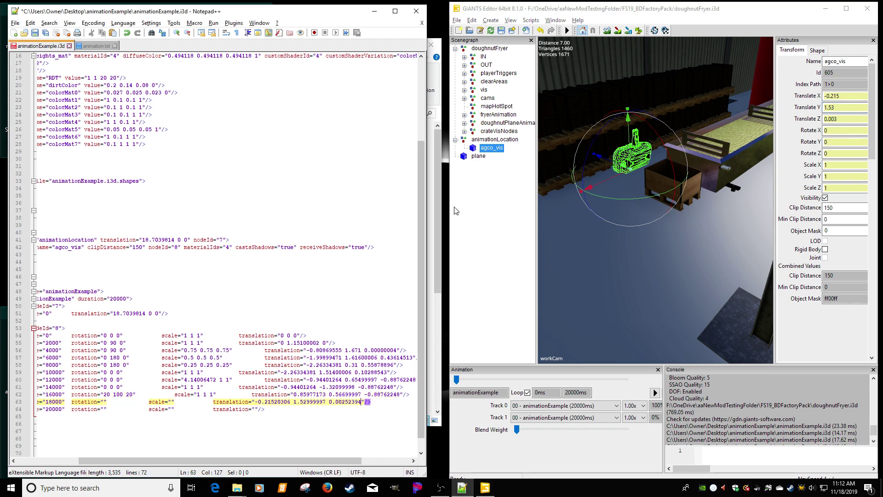
left_click(104, 402)
type("0 0 0")
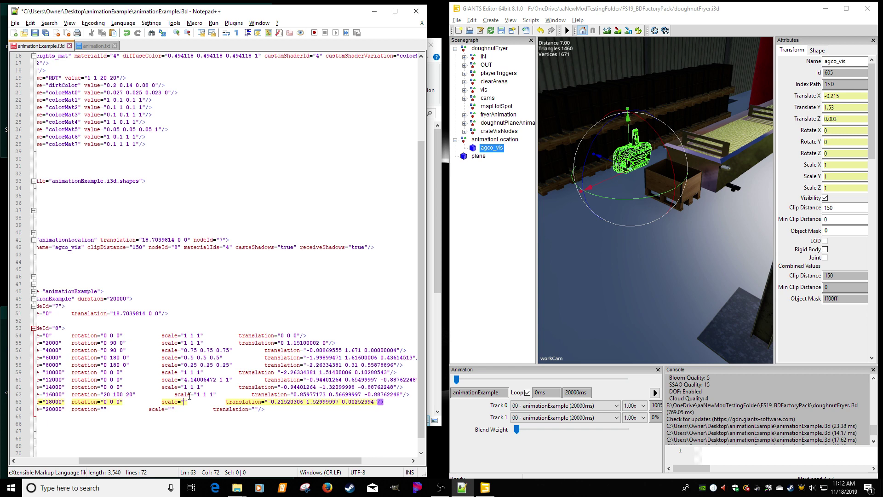
type("1 1 1")
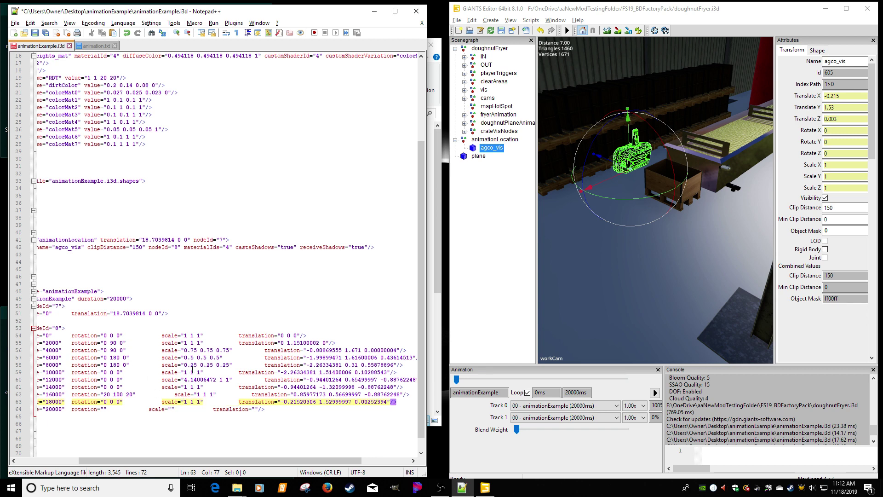
- Copy the time 0 keyframe line of node 8 onto a new line below the 20000 keyframe
scroll(192, 369, "down", 1)
scroll(249, 355, "left", 4)
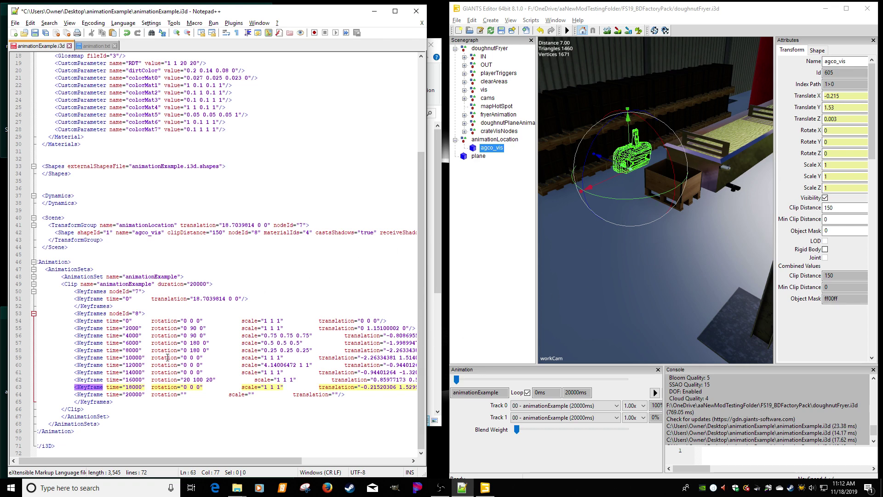
left_click(388, 321)
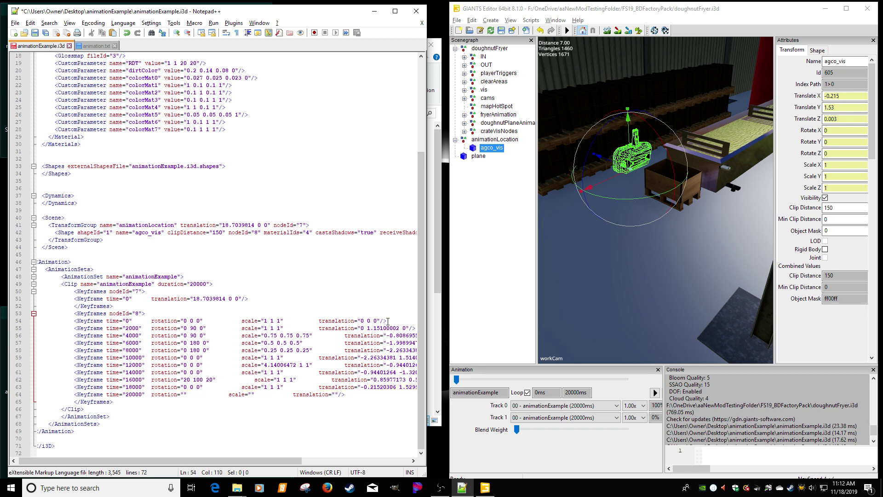
key("shift+Home")
key("shift+Home")
key("ctrl+c")
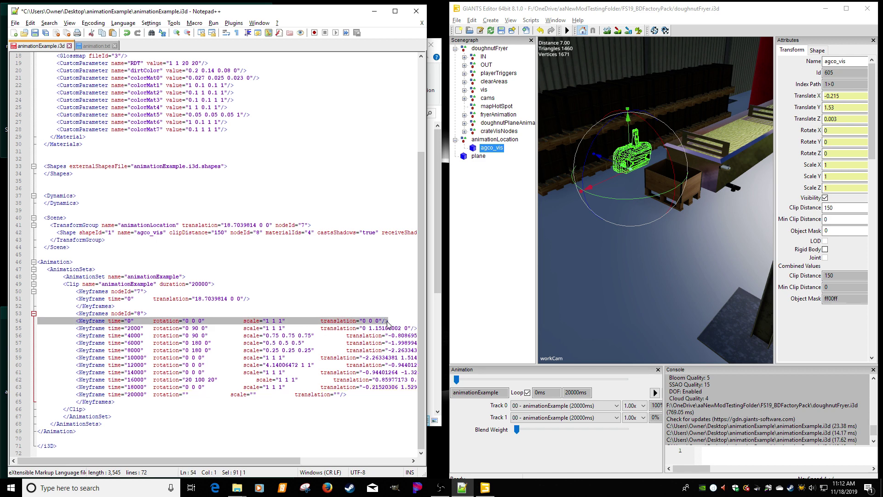
left_click(218, 395)
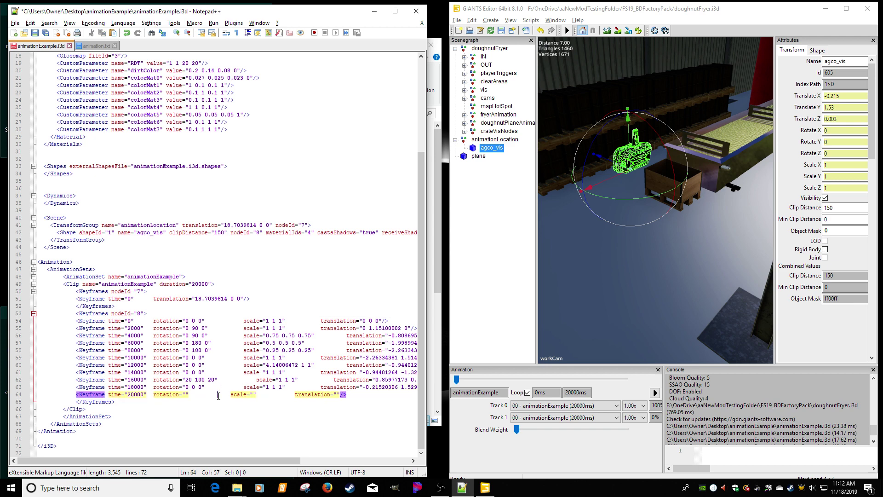
key("Return")
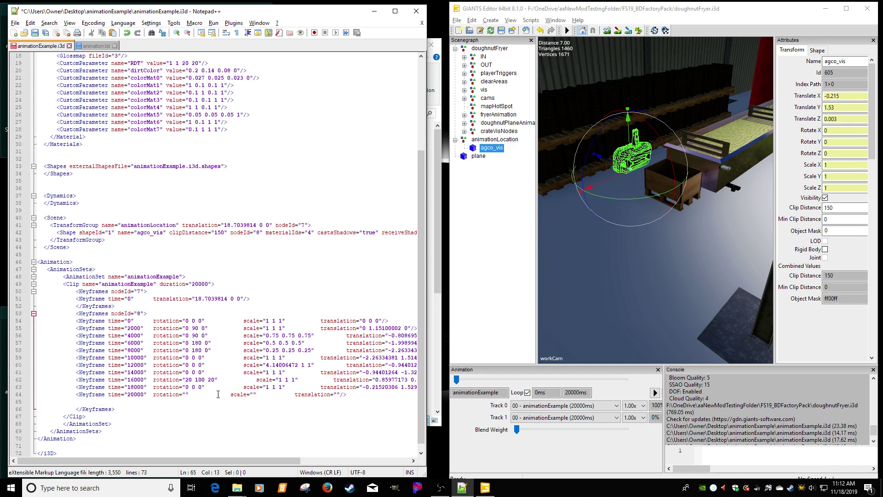
key("ctrl+v")
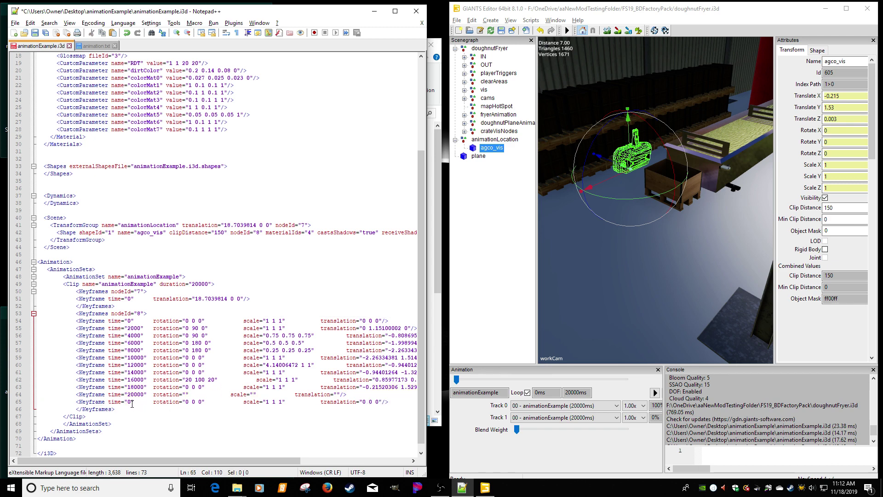
- Set the copied closing keyframe's time to 20000, delete the empty 20000 keyframe line above it and save the file
double_click(132, 402)
left_click(129, 403)
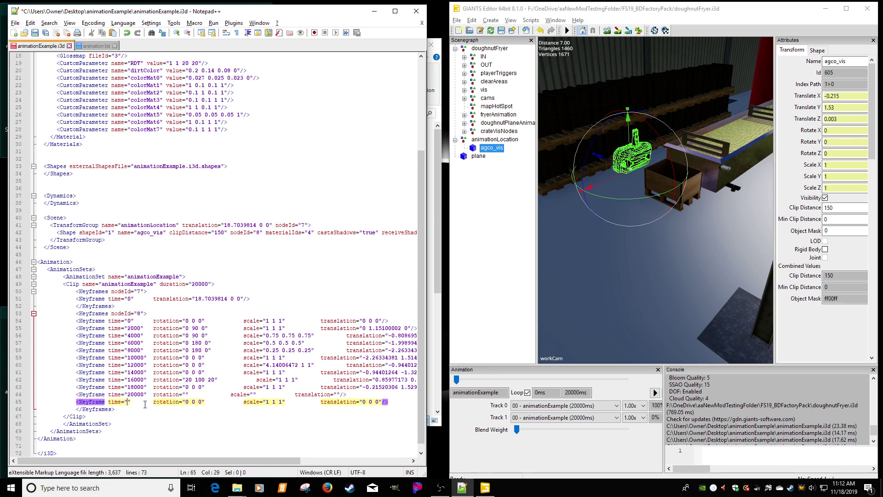
type("20000")
left_click(140, 394)
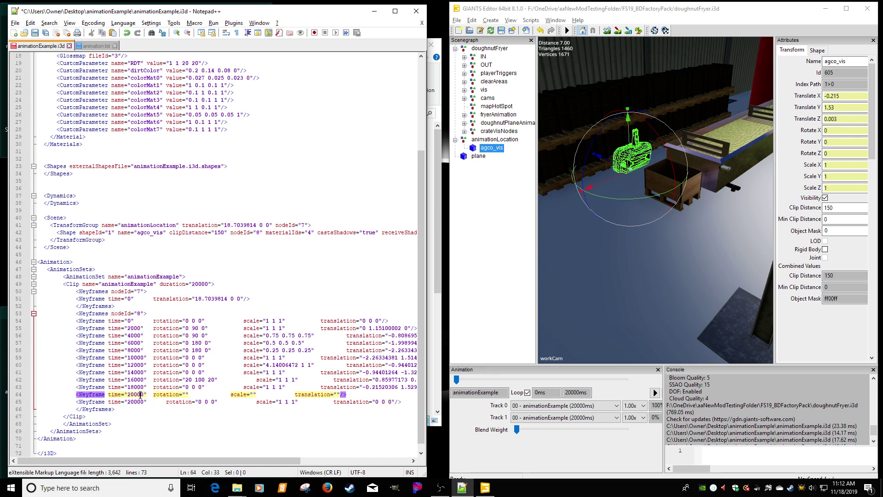
triple_click(147, 391)
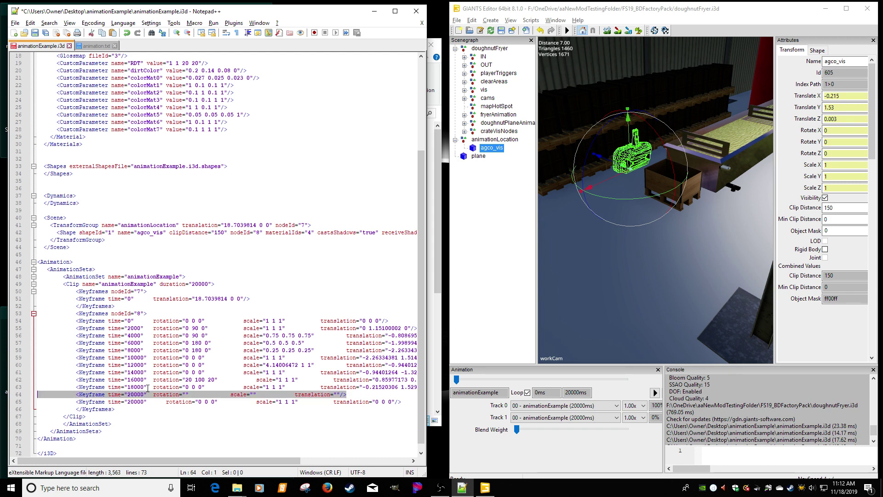
key("Delete")
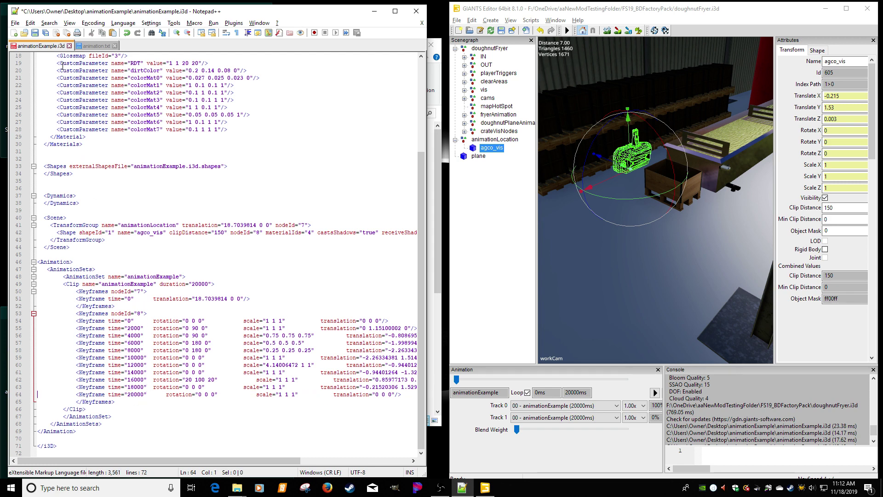
key("ctrl+s")
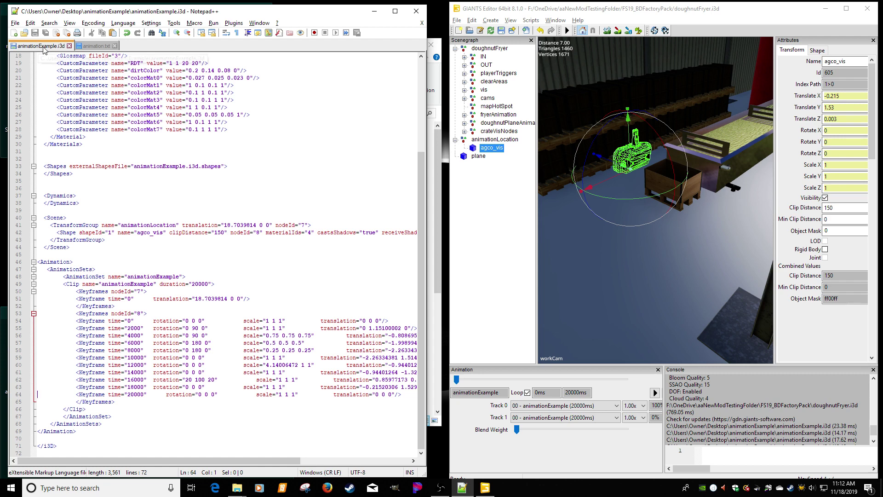
- In GIANTS Editor, delete the old animationLocation group and import the saved animationExample.i3d again
left_click(495, 139)
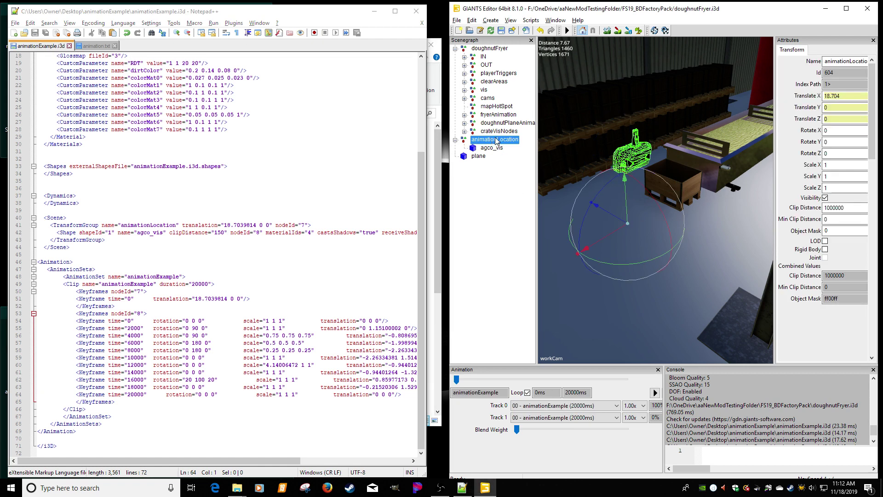
key("Delete")
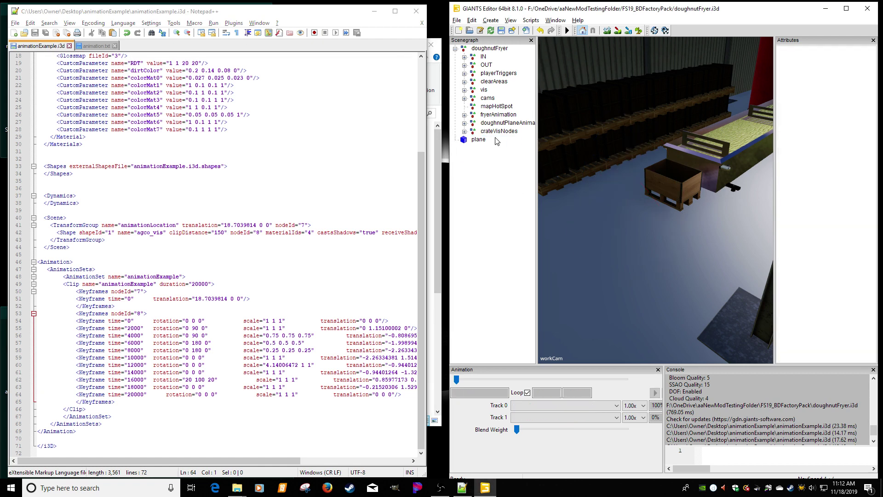
double_click(628, 12)
left_click(77, 26)
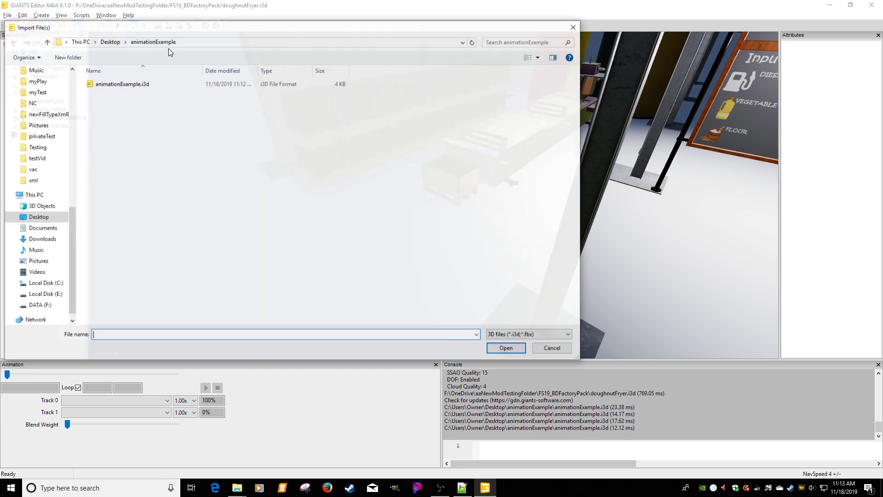
left_click(124, 84)
double_click(124, 84)
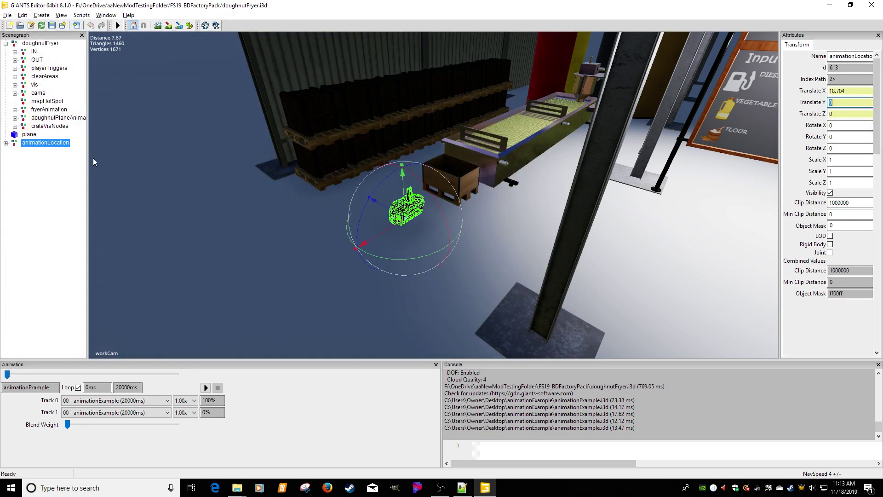
- Move the imported animationLocation group into doughnutFryer and expand it in the scenegraph
left_click(58, 177)
left_click(46, 143)
key("Delete")
left_click(36, 43)
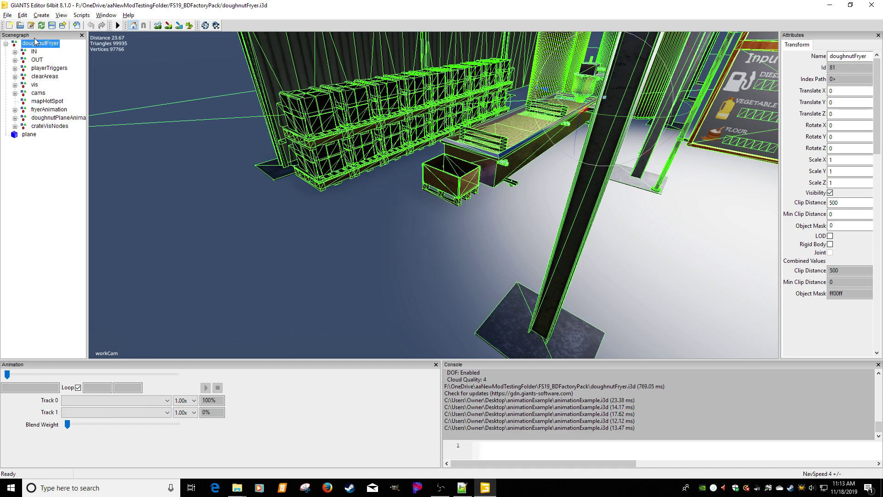
key("ctrl+z")
left_click(46, 170)
left_click(40, 136)
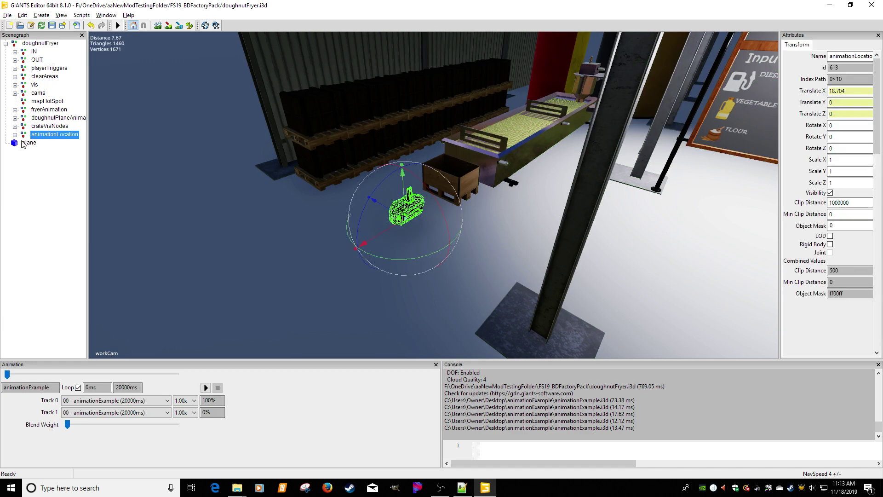
left_click(15, 134)
- Play the animationExample clip, examine agco_vis's movement around the crate from several angles, and stop playback
right_click_drag(289, 143, 369, 129)
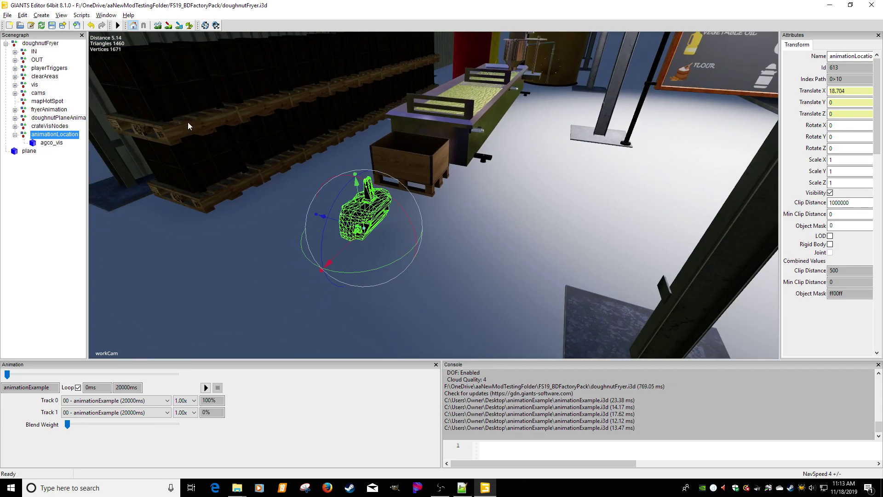
left_click(206, 388)
right_click_drag(302, 298, 294, 249)
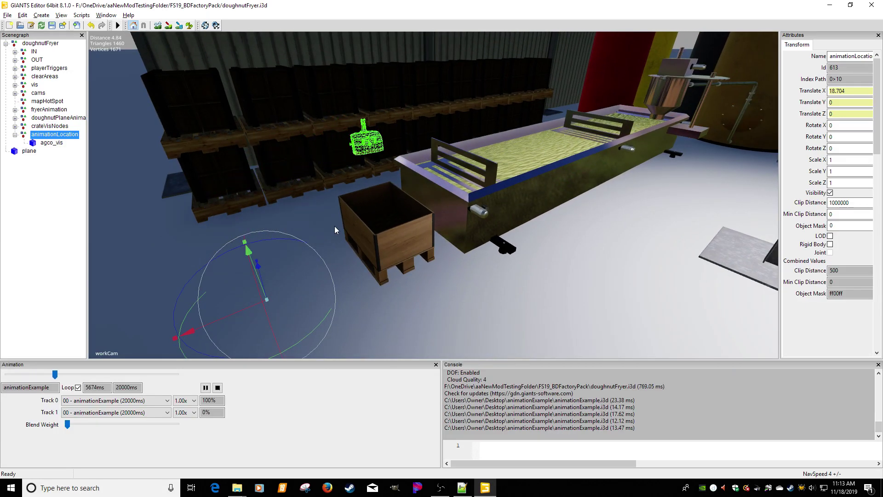
right_click_drag(362, 221, 392, 225)
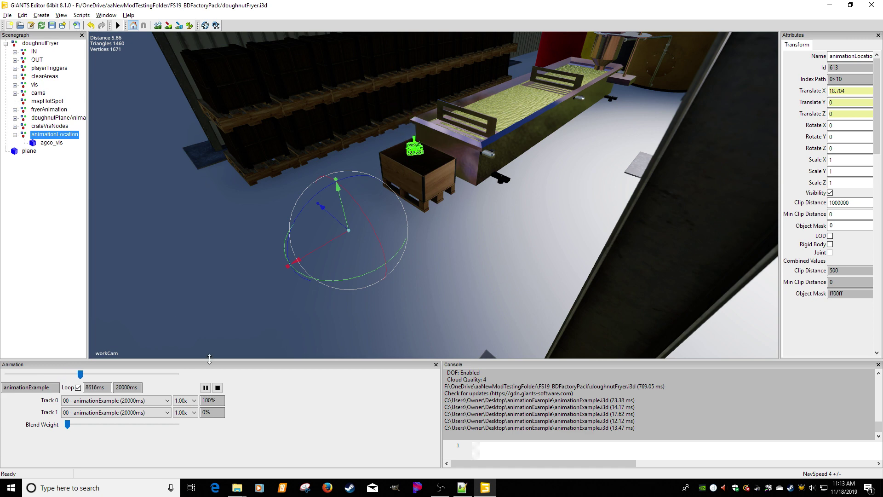
left_click(218, 387)
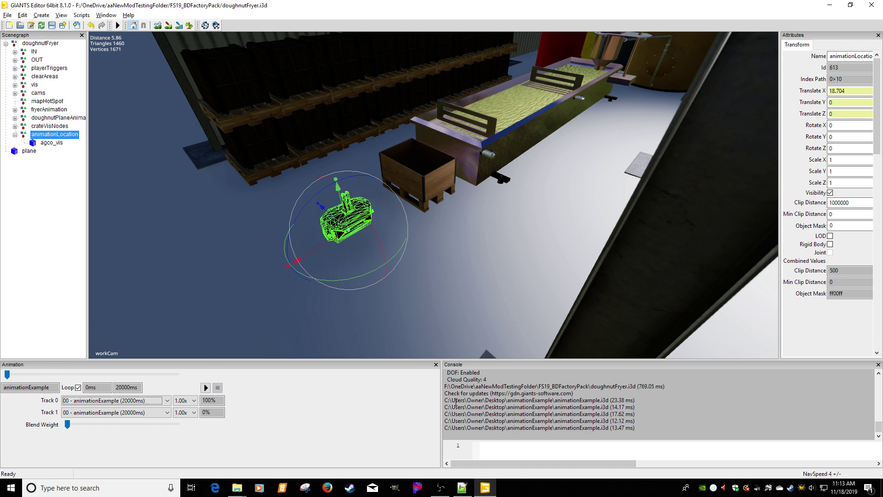
- Switch to Notepad++ and insert a blank line below node 8's 8000 keyframe
left_click(462, 488)
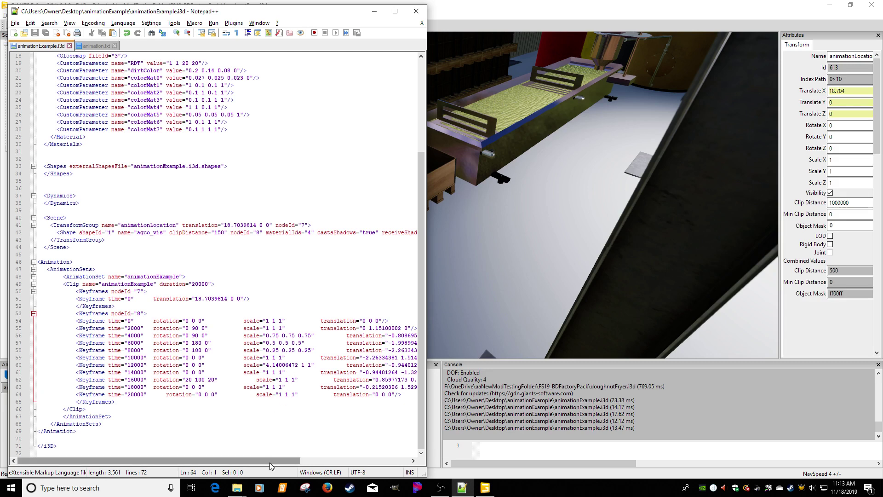
left_click_drag(269, 463, 271, 461)
left_click(270, 350)
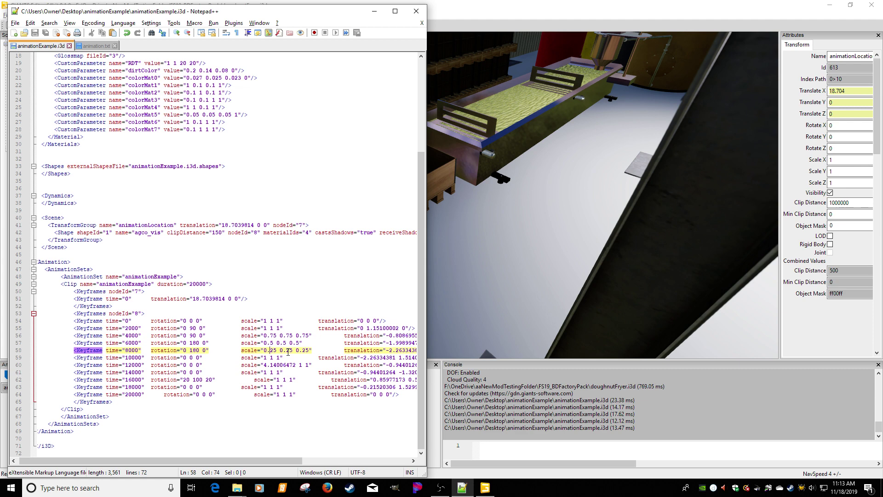
key("End")
key("Return")
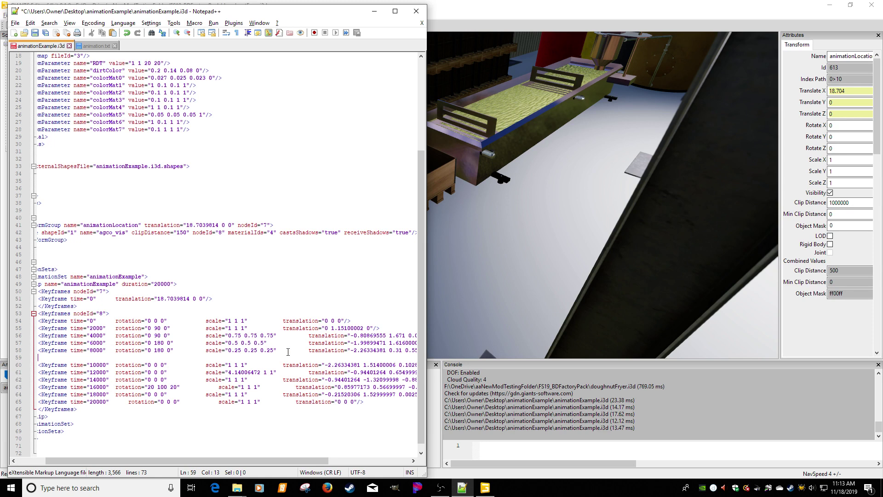
key("Home")
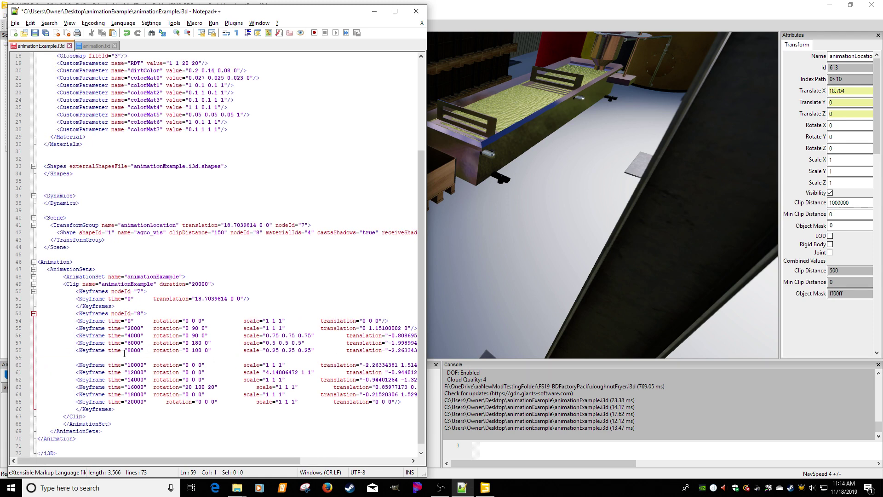
- Copy the 8000 keyframe line onto the blank line below it, with the Notepad++ window maximized
left_click(111, 351)
key("Home")
key("Home")
key("Down")
key("Up")
key("End")
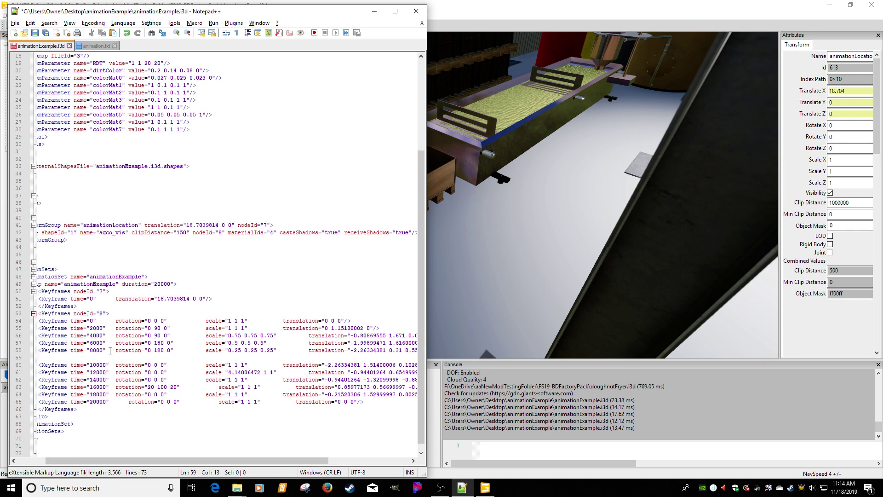
key("Down")
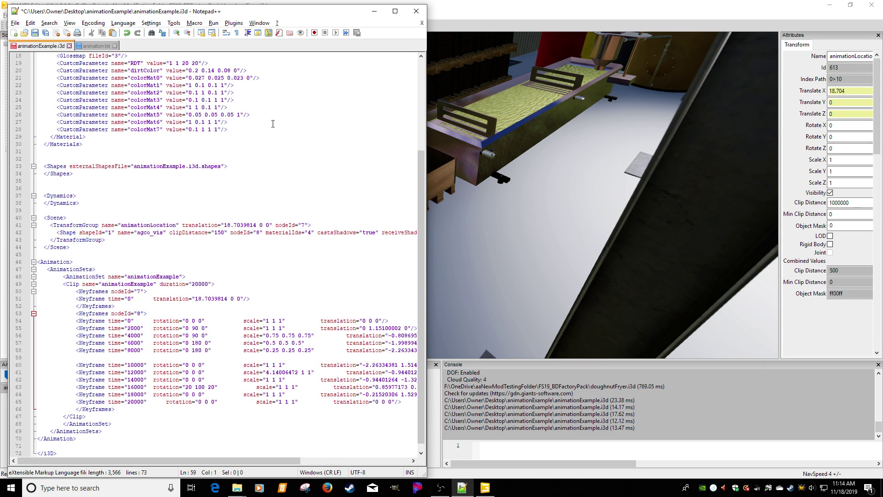
left_click(395, 10)
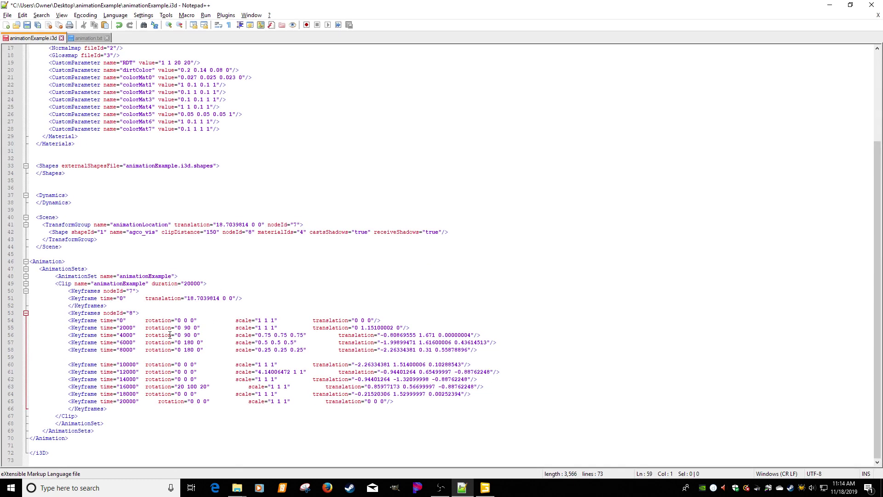
type("<Keyframe time=\"8000\"\trotation=\"0 180 0\"\t\t\tscale=\"0.25 0.25 0.25\"\t\t\ttranslation=\"-2.26334381 0.31 0.55878896\"/>")
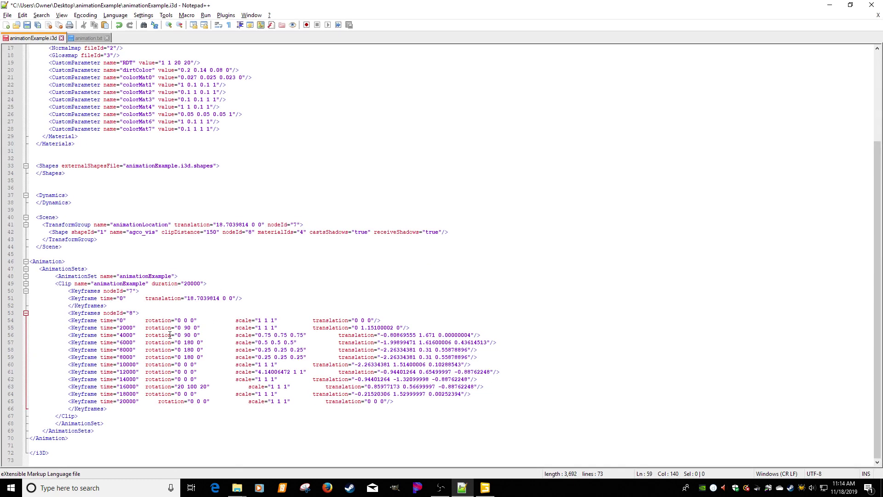
- Set the copied keyframe's time to 8001 and its scale to 0 0 0
key("BackSpace")
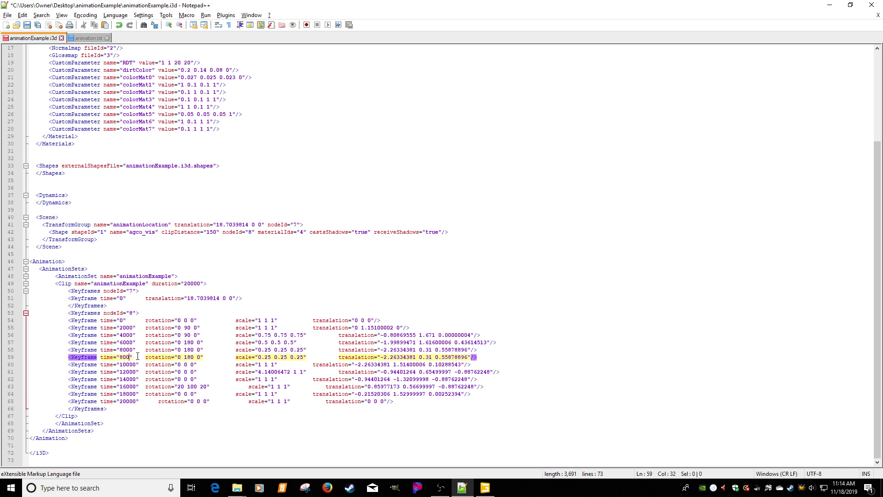
type("1")
left_click(304, 356)
key("BackSpace")
key("BackSpace")
key("BackSpace")
key("BackSpace")
key("BackSpace")
key("BackSpace")
key("BackSpace")
key("BackSpace")
key("BackSpace")
key("BackSpace")
key("BackSpace")
key("BackSpace")
key("BackSpace")
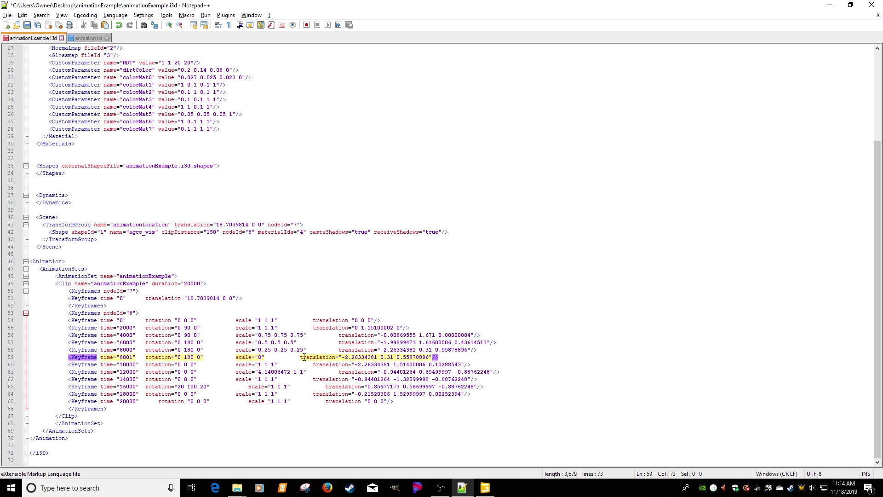
type("0 0 0")
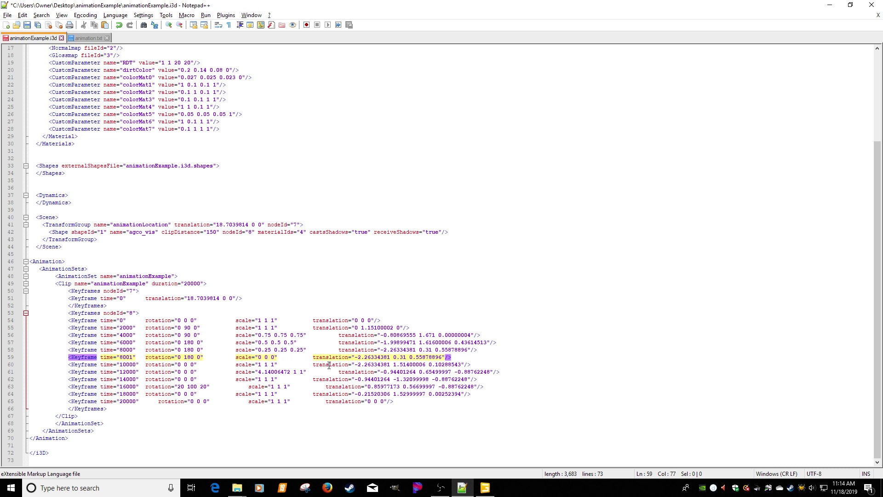
- Copy the 10000 keyframe line onto a new line below the 8001 keyframe
left_click(452, 357)
key("Return")
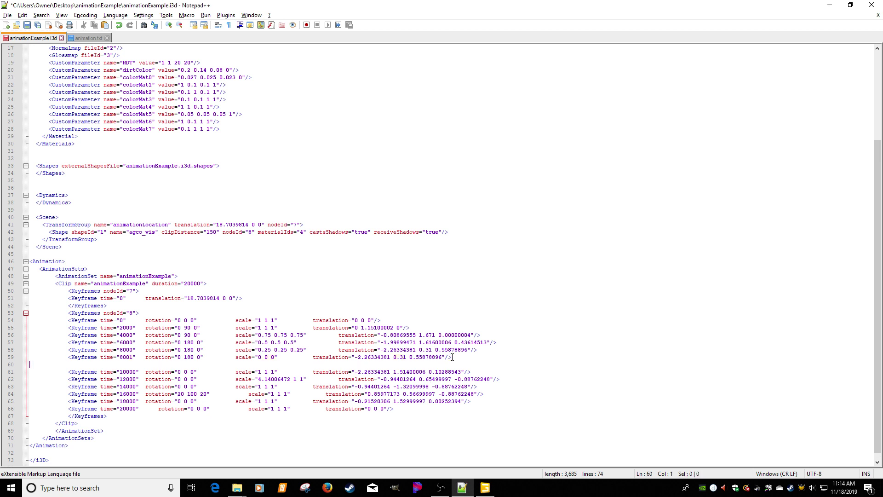
left_click(472, 373)
key("shift+Home")
key("shift+Home")
key("ctrl+c")
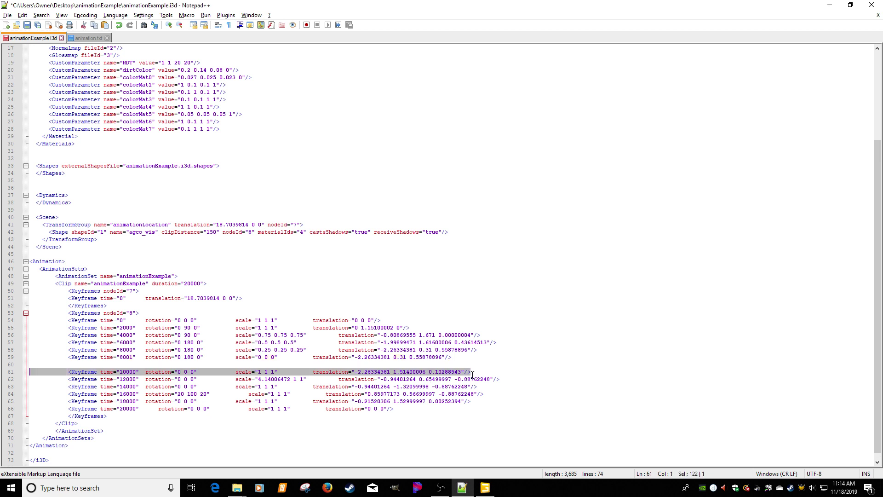
left_click(339, 364)
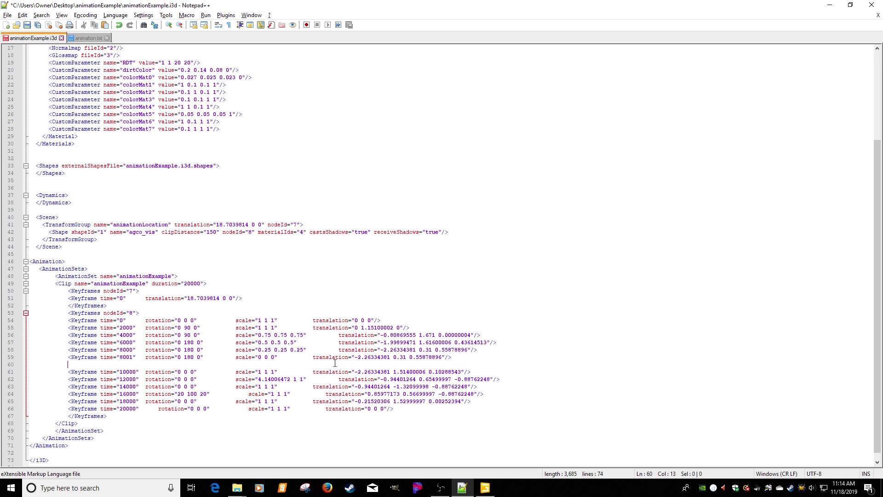
key("ctrl+v")
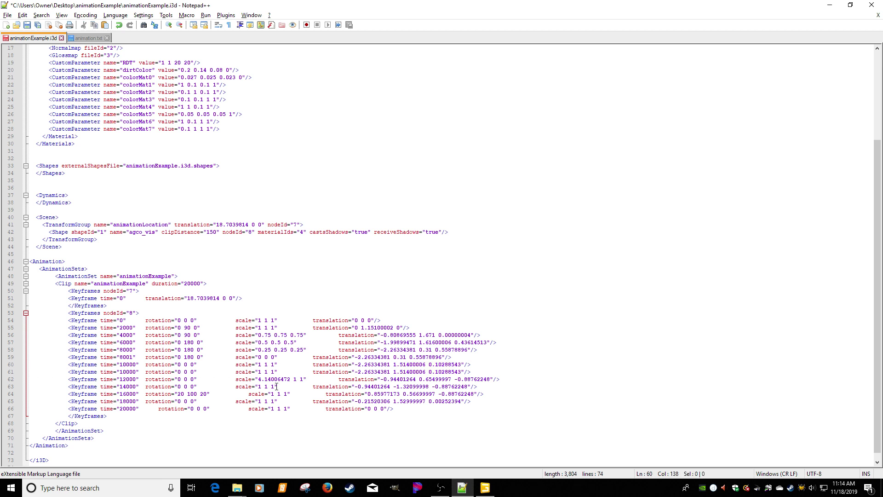
- Set the time of the upper of the two 10000 keyframes to 9999 and save the file
double_click(127, 365)
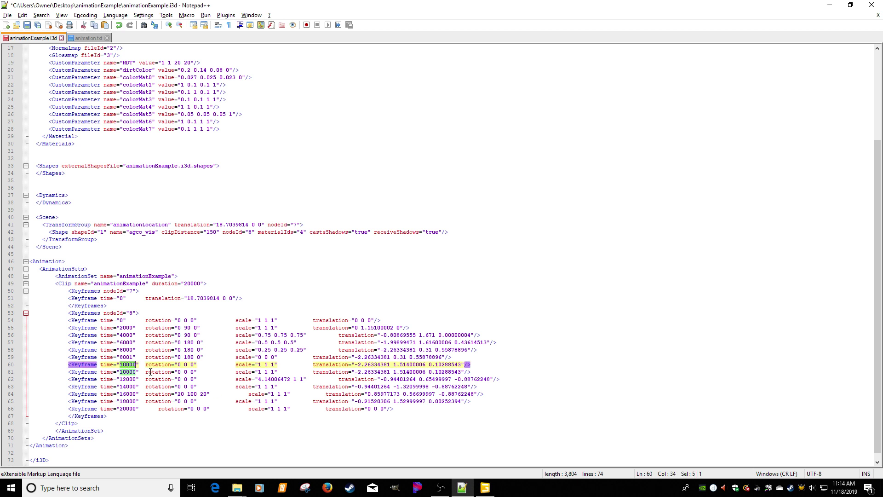
type("9999")
left_click(128, 372)
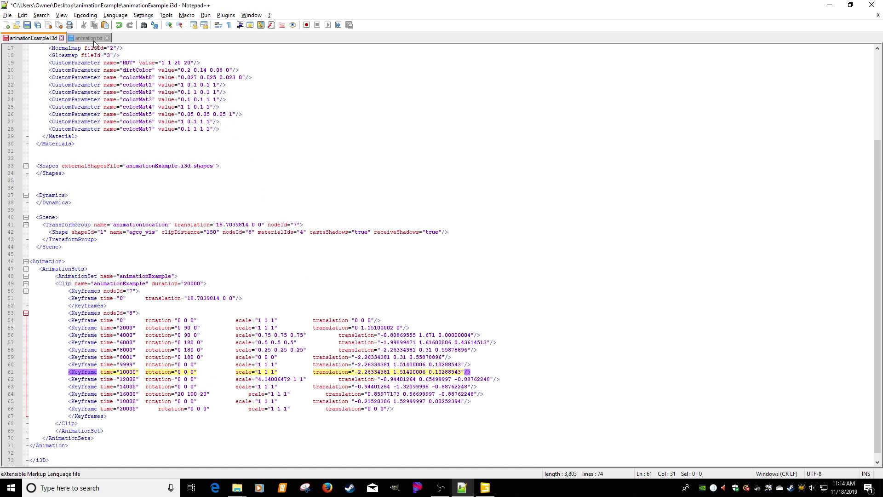
left_click(28, 24)
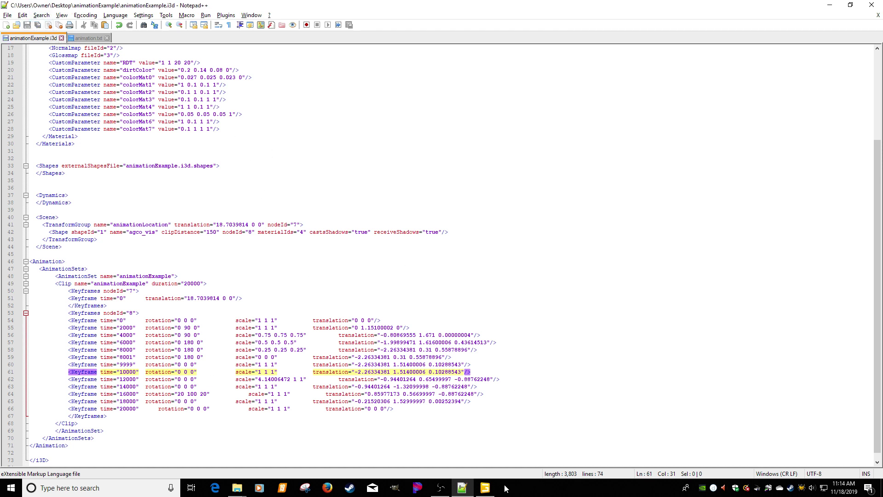
- In GIANTS Editor, delete the outdated animationLocation group from doughnutFryer
left_click(485, 488)
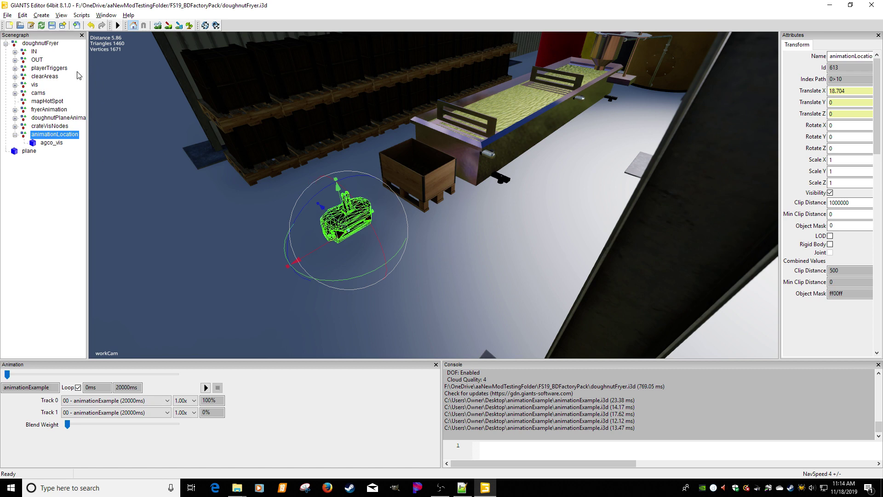
left_click(59, 177)
left_click(54, 136)
key("Delete")
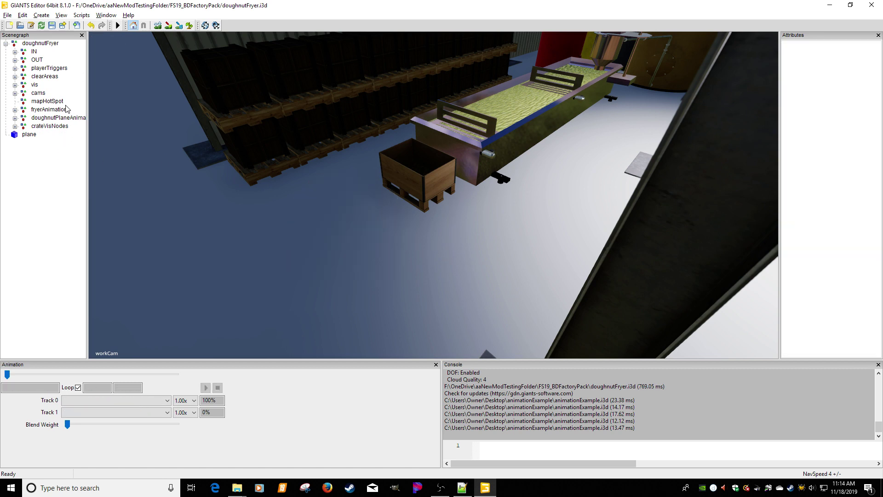
- Import animationExample.i3d and move its animationLocation group into the doughnutFryer group
left_click(77, 25)
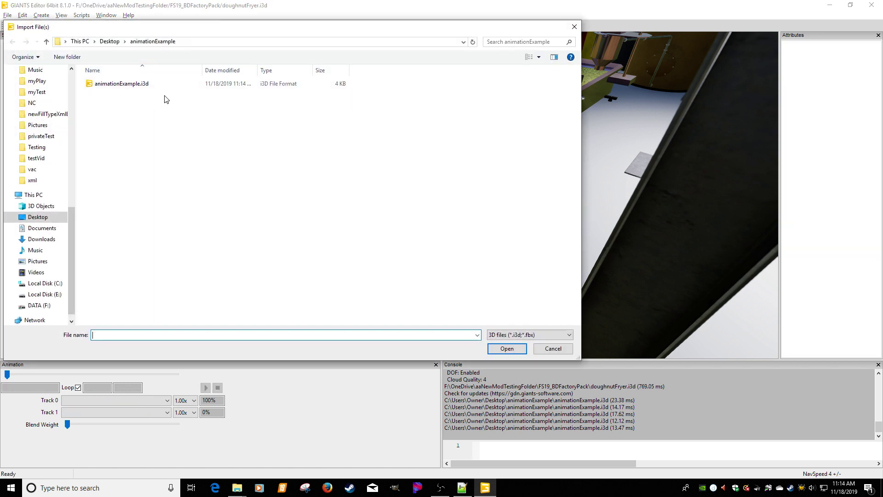
double_click(123, 84)
left_click(40, 158)
left_click(38, 141)
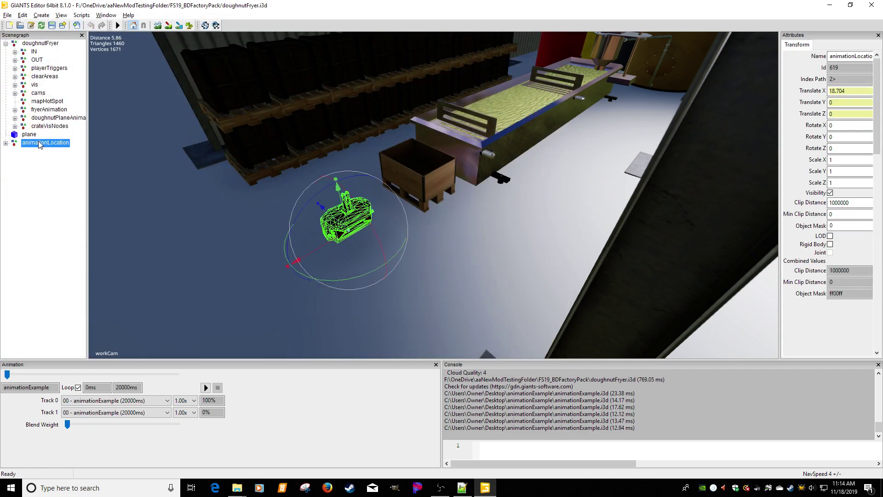
key("Delete")
left_click(37, 44)
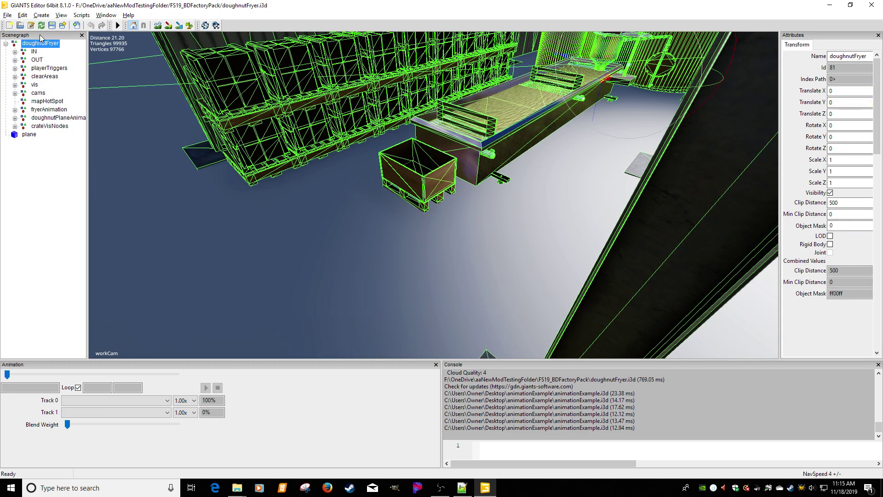
key("ctrl+z")
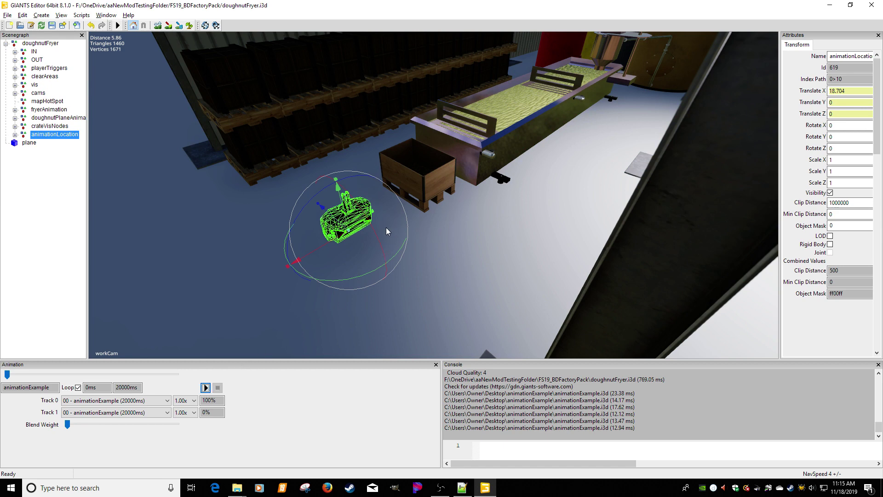
left_click(48, 193)
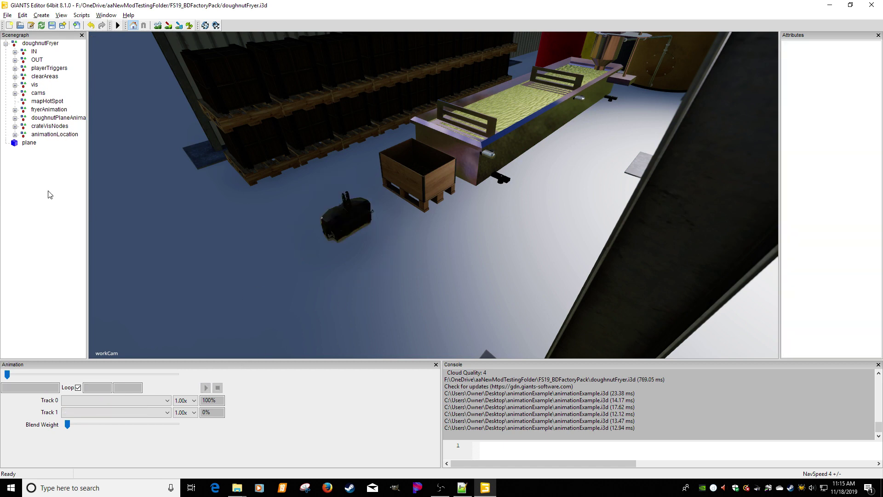
- Play the animationExample clip on animationLocation, view the moving weight up close, and stop playback
left_click(51, 135)
left_click(206, 388)
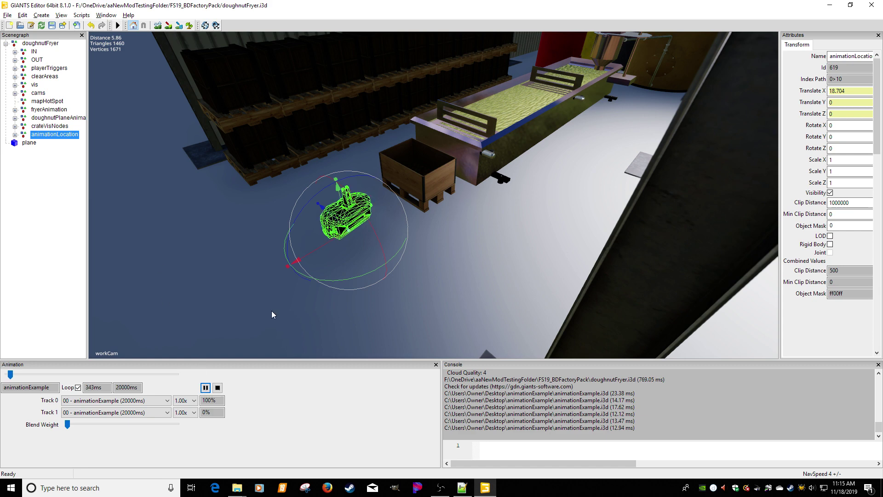
scroll(375, 226, "down", 3)
scroll(393, 211, "up", 1)
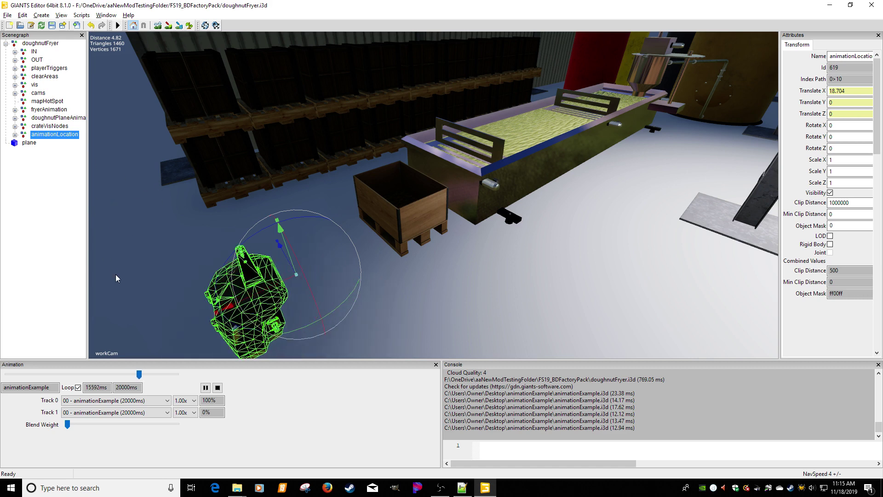
left_click(218, 387)
- In Notepad++, delete the keyframe lines from time 8000 through 16000 in the nodeId 8 block
left_click(462, 487)
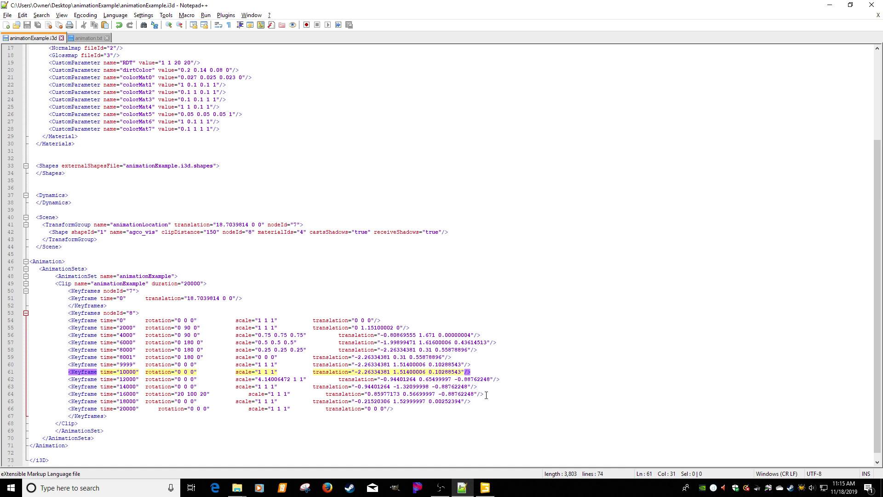
left_click_drag(485, 394, 14, 352)
key("Delete")
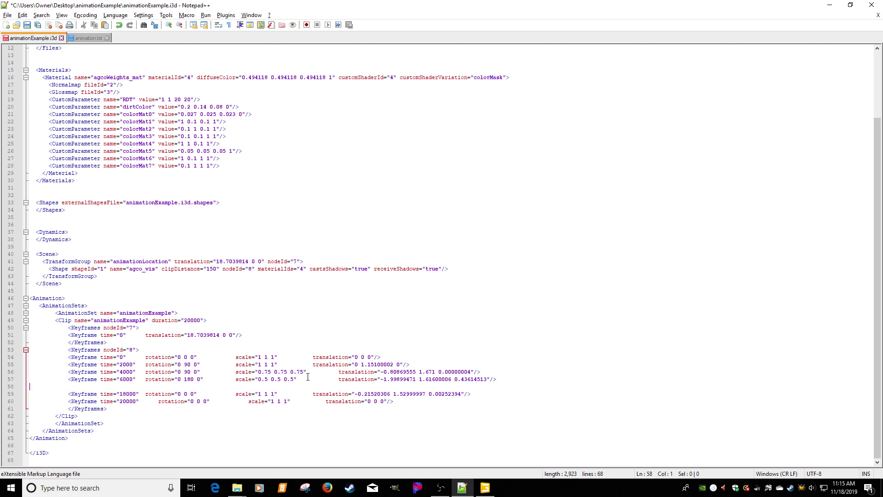
- Copy the 6000 keyframe onto a new line directly below it
left_click(499, 380)
key("shift+Home")
key("ctrl+c")
key("End")
key("Return")
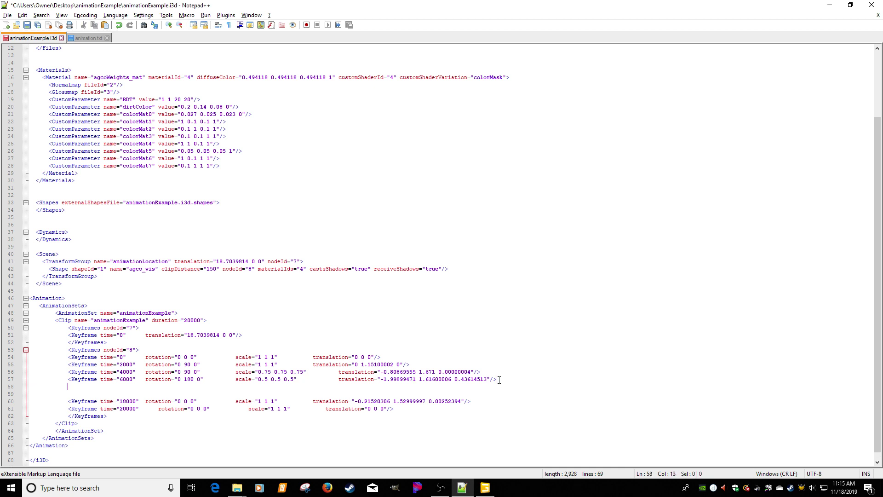
key("shift+Home")
key("ctrl+v")
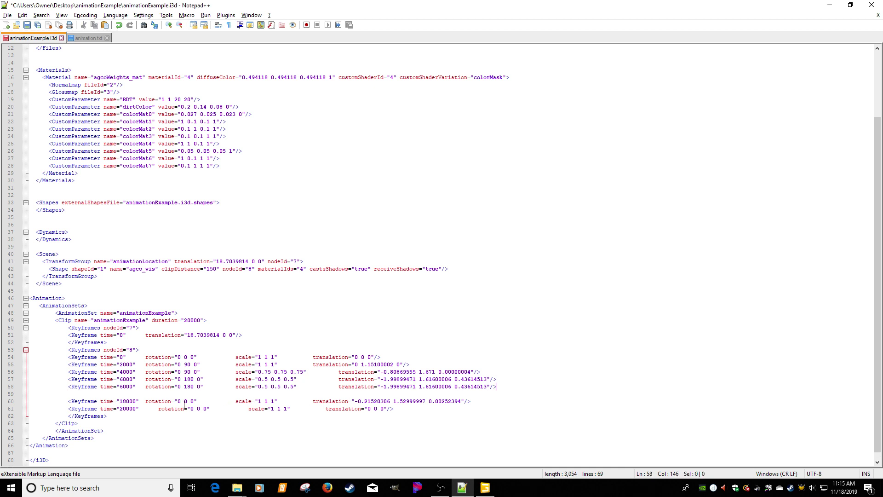
- Set the copied keyframe's time to 6001 and its scale to 0 0 0
left_click(134, 388)
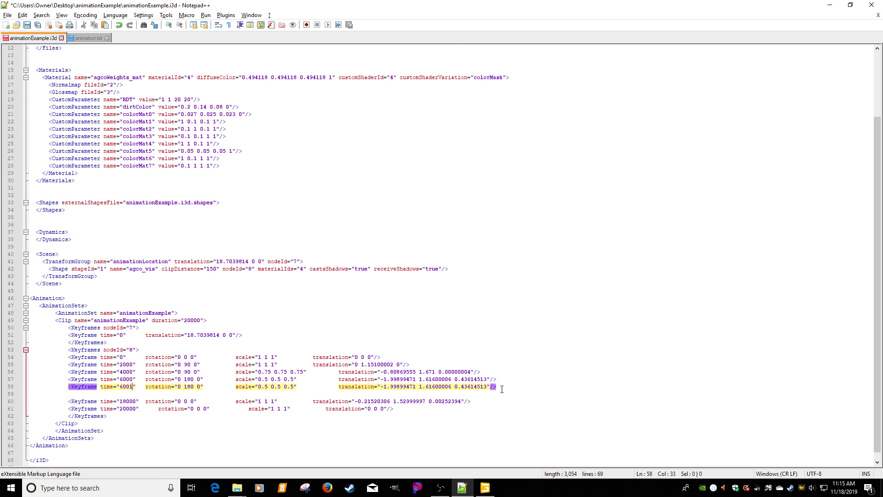
left_click(471, 401)
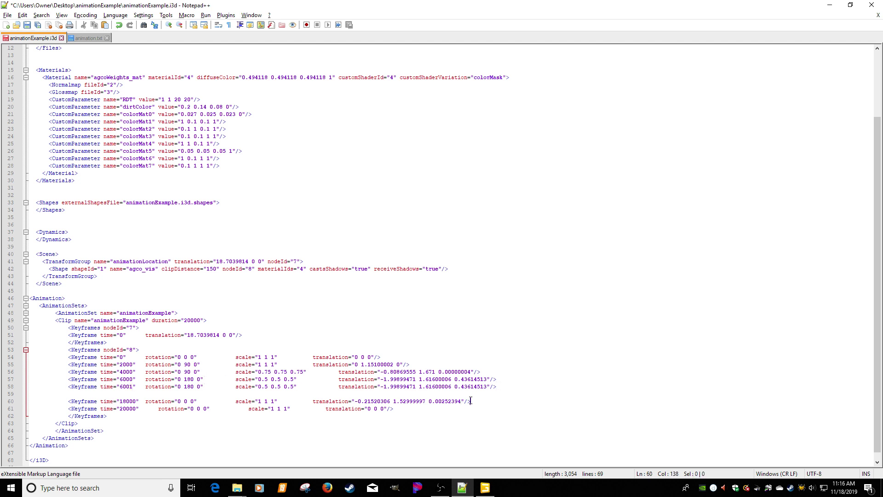
left_click_drag(296, 387, 297, 390)
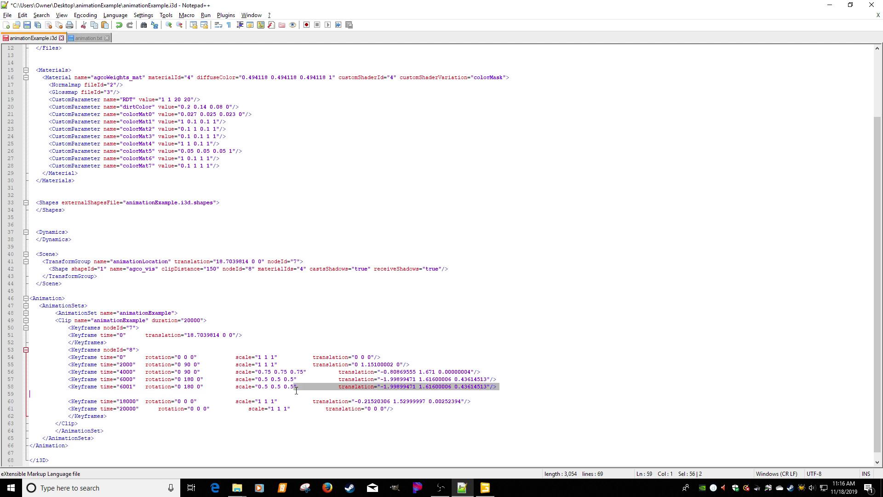
left_click(297, 389)
key("BackSpace")
key("BackSpace")
key("BackSpace")
key("BackSpace")
key("BackSpace")
key("BackSpace")
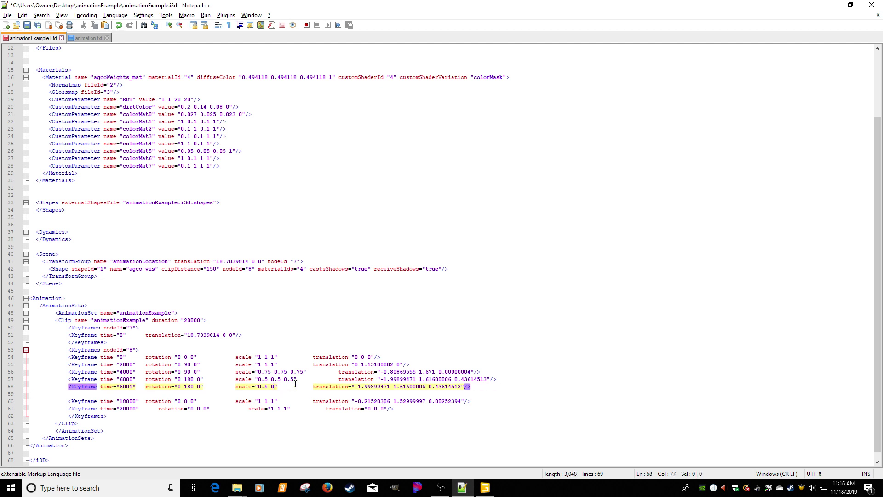
key("BackSpace")
key("BackSpace")
key("BackSpace")
key("BackSpace")
type("0 0")
- Copy the 18000 keyframe onto the empty line above it
left_click(474, 401)
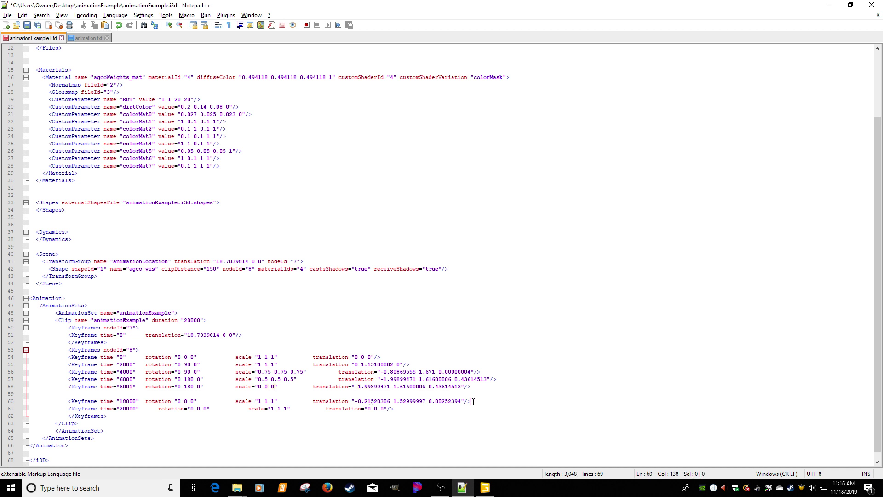
key("shift+Home")
key("ctrl+c")
key("Up")
key("ctrl+v")
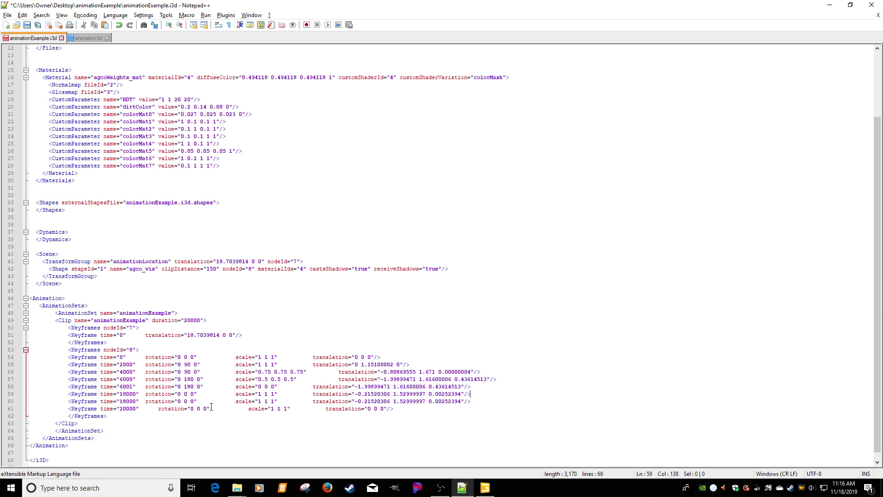
- Set the time of the upper of the two 18000 keyframes to 17999 and save the file
left_click(125, 394)
key("BackSpace")
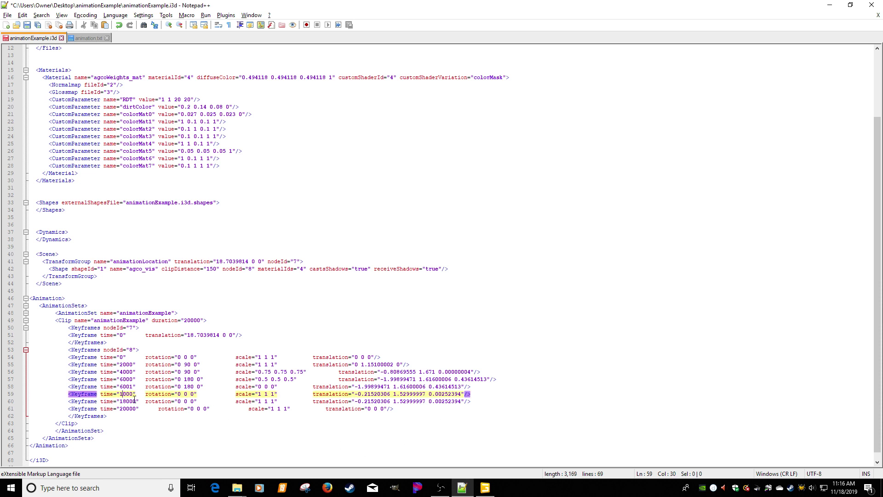
key("Delete")
key("Delete")
key("Delete")
type("7999")
key("ctrl+s")
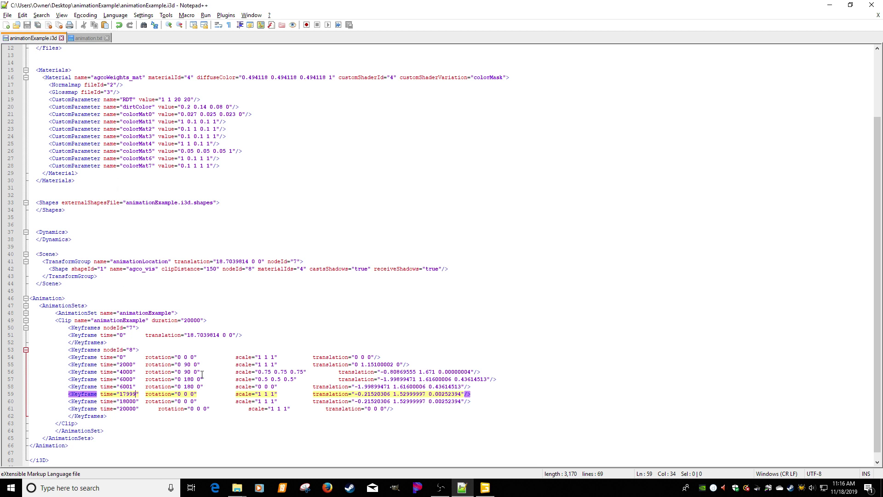
- In GIANTS Editor, delete the old animationLocation group from doughnutFryer
left_click(483, 485)
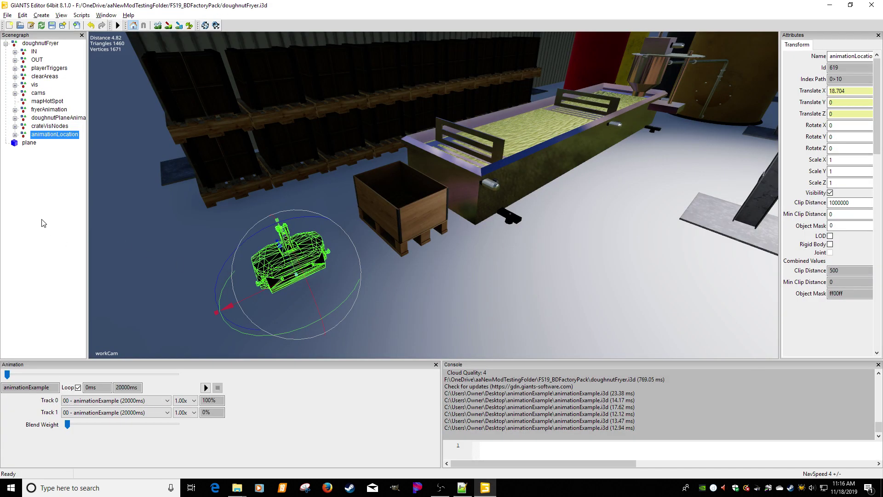
left_click(42, 219)
left_click(46, 137)
key("Delete")
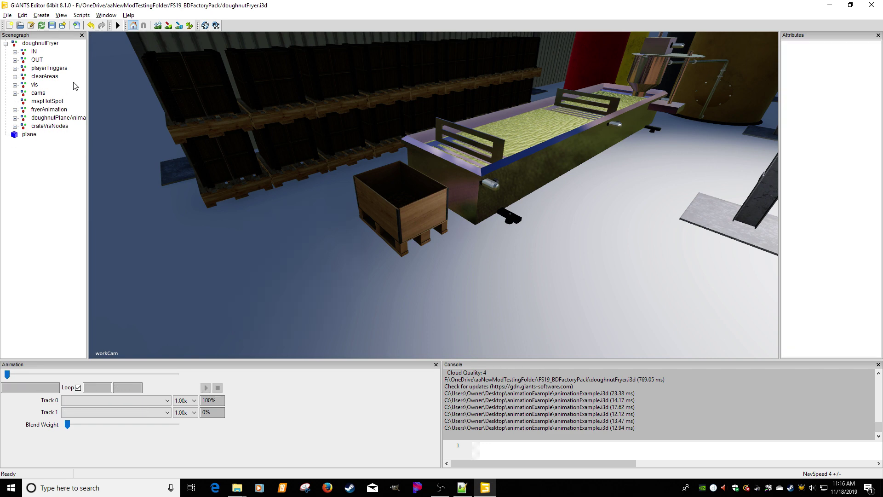
- Re-import the edited animationExample.i3d and move the new animationLocation group into doughnutFryer
left_click(77, 26)
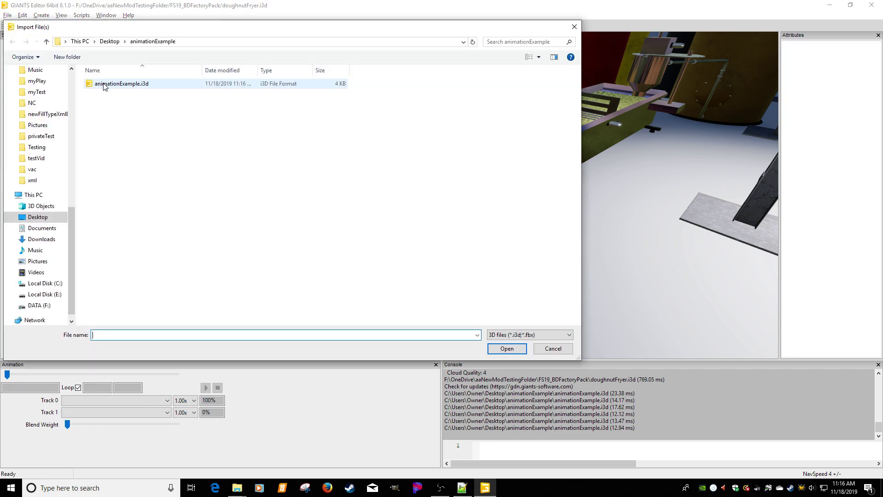
double_click(105, 85)
left_click(40, 156)
left_click(39, 142)
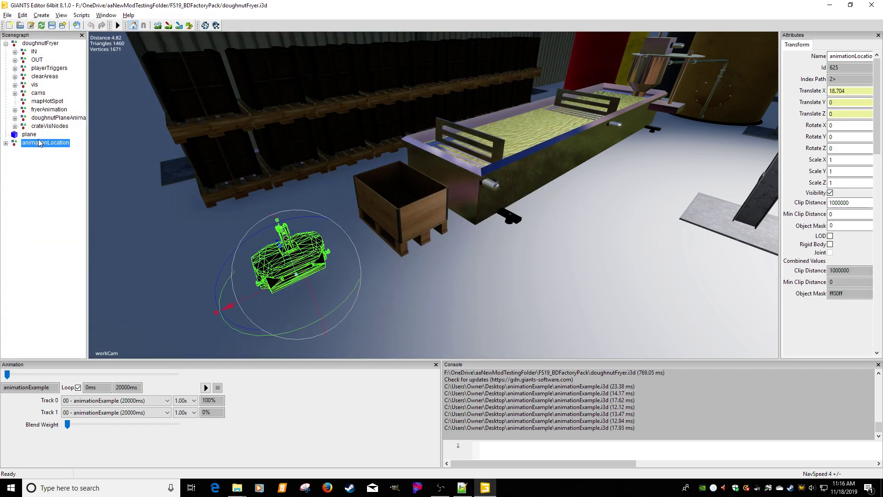
left_click_drag(38, 142, 44, 40)
- Select animationLocation in doughnutFryer and play its animation to check the gap between 6001 and 17999
left_click(52, 161)
left_click(53, 135)
left_click(205, 387)
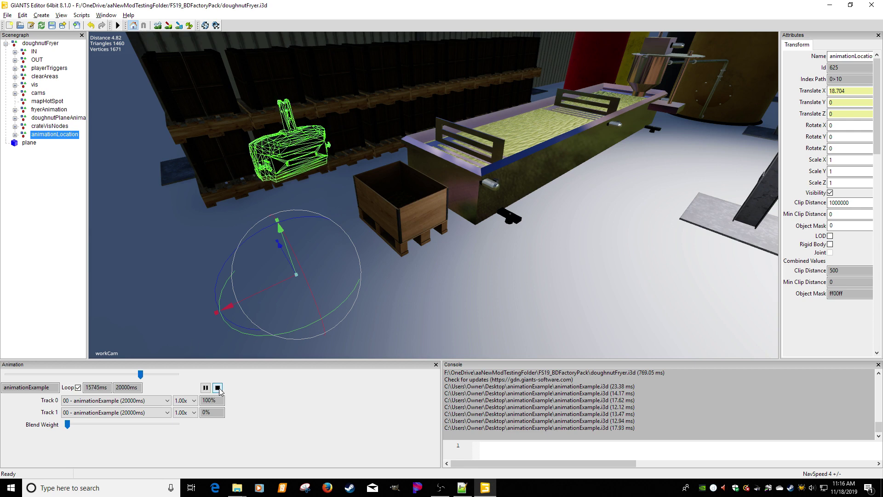
- In Notepad++, replace the 17999 keyframe line with a copy of the 6001 keyframe line
left_click(461, 487)
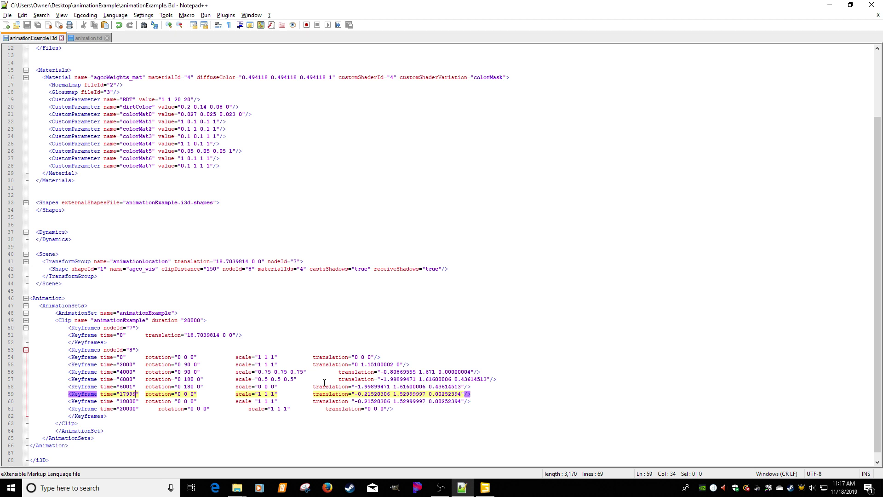
left_click(471, 386)
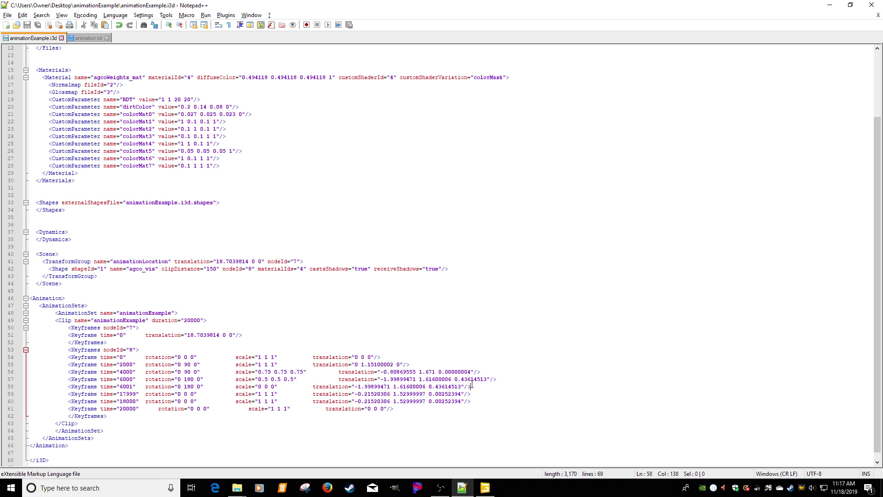
key("shift+Home")
key("shift+Home")
key("ctrl+c")
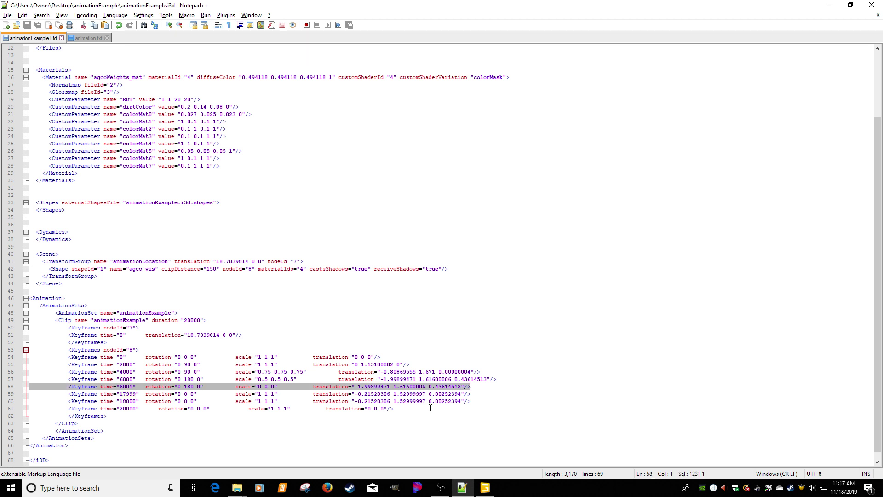
left_click(474, 395)
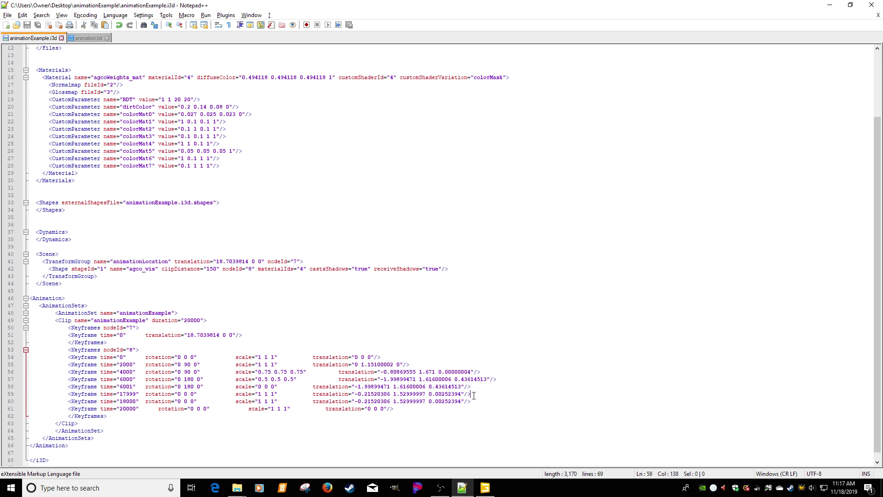
key("shift+Home")
key("shift+Home")
key("ctrl+v")
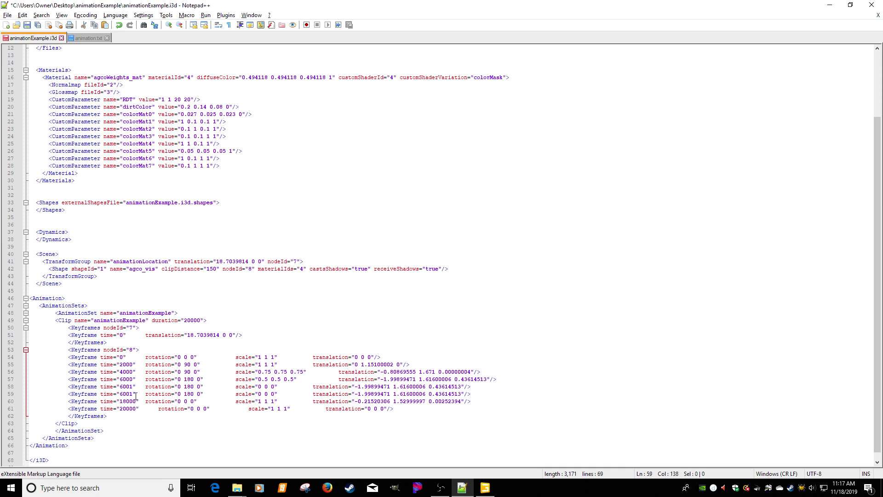
- Set the time of the lower 6001 keyframe to 17999 and save the file
double_click(128, 394)
type("17")
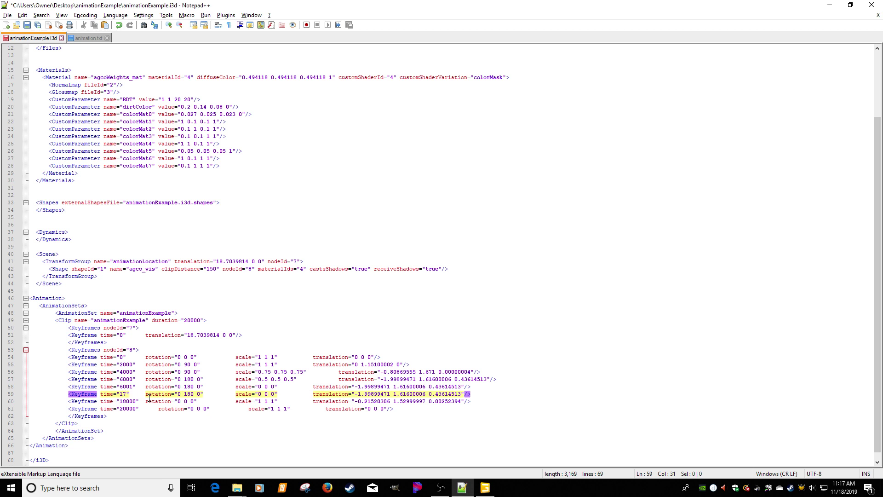
type("999")
left_click(27, 25)
- Switch to GIANTS Editor and remove the previously imported animationLocation group from doughnutFryer
left_click(485, 487)
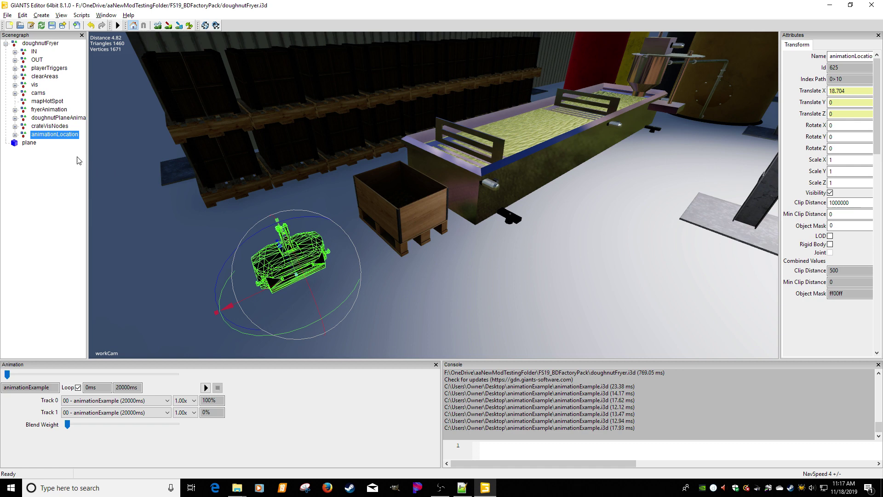
left_click(77, 134)
key("Delete")
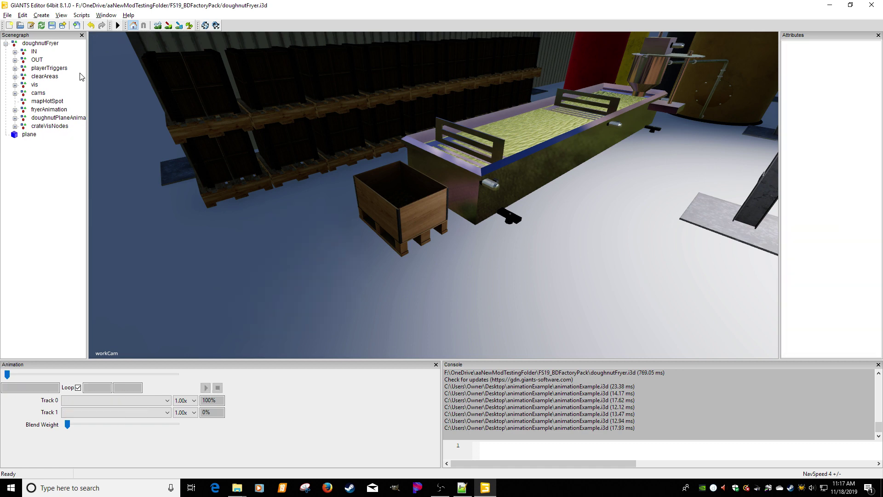
- Import the corrected animationExample.i3d and play its animation from the start
left_click(77, 26)
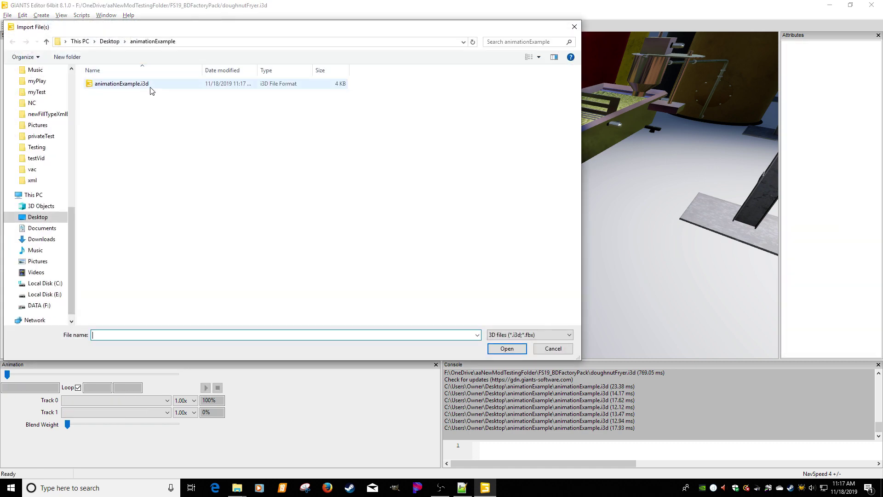
double_click(124, 85)
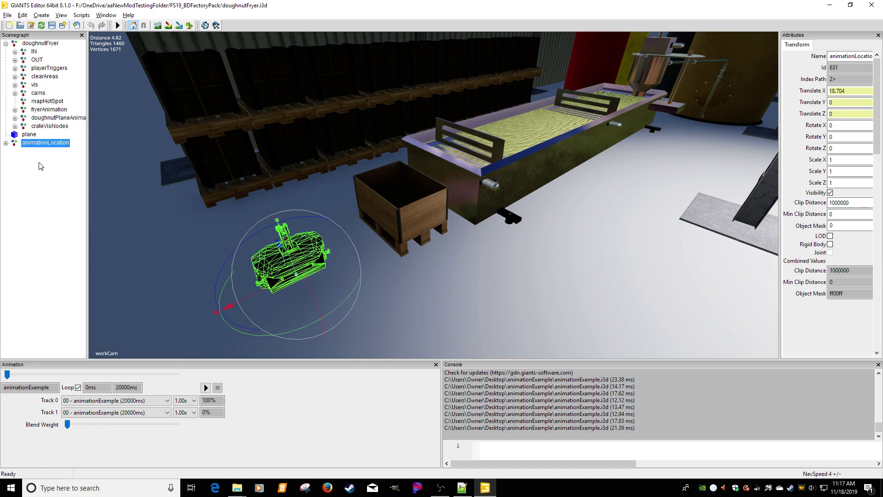
left_click(207, 387)
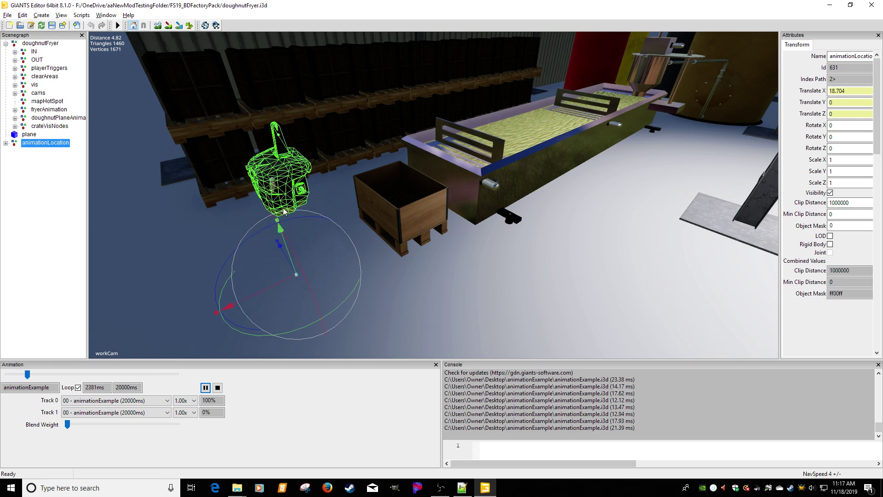
- Close GIANTS Editor without saving the changes to doughnutFryer.i3d
left_click(871, 4)
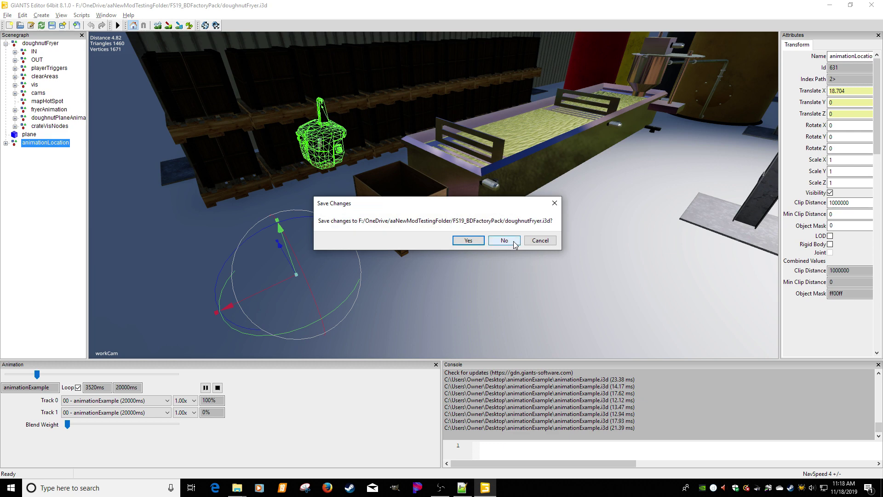
left_click(537, 239)
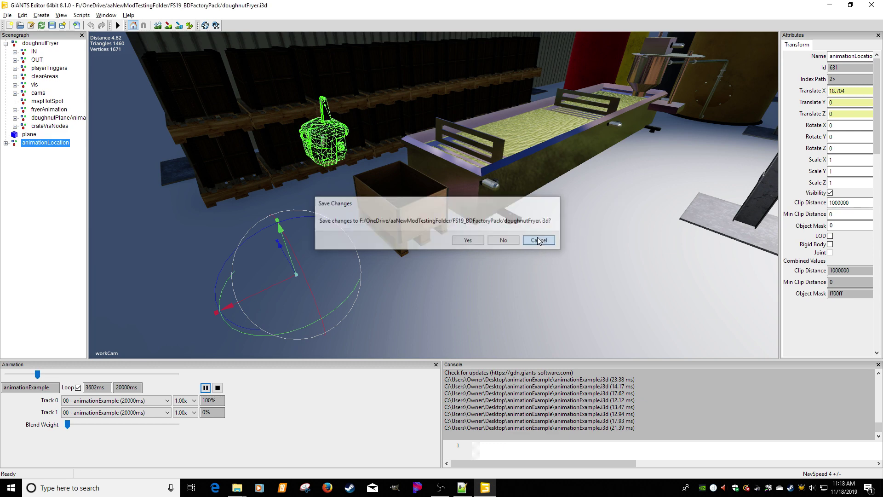
left_click(869, 7)
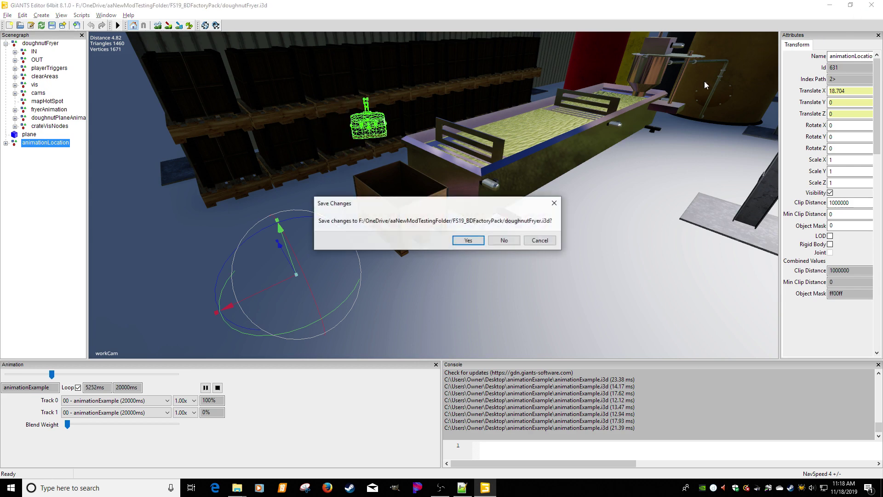
left_click(506, 240)
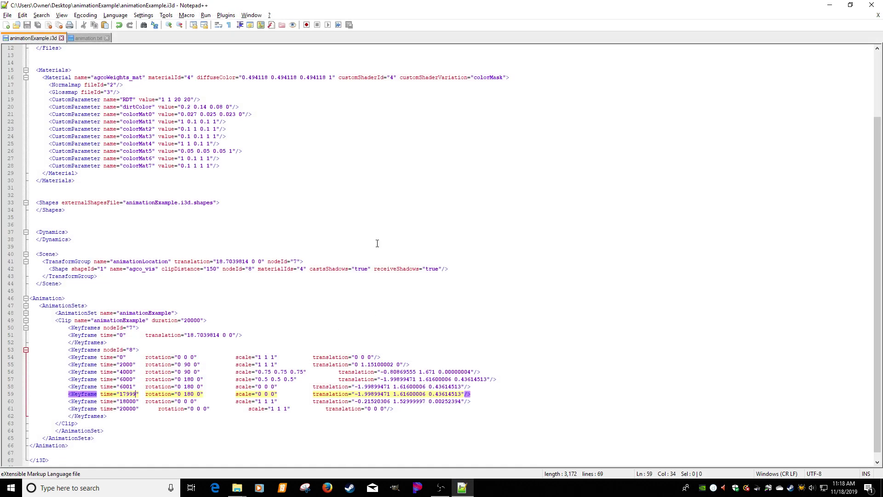
- Close the open animationExample.i3d and animation.txt files and exit Notepad++
left_click(878, 15)
left_click(878, 15)
left_click(872, 5)
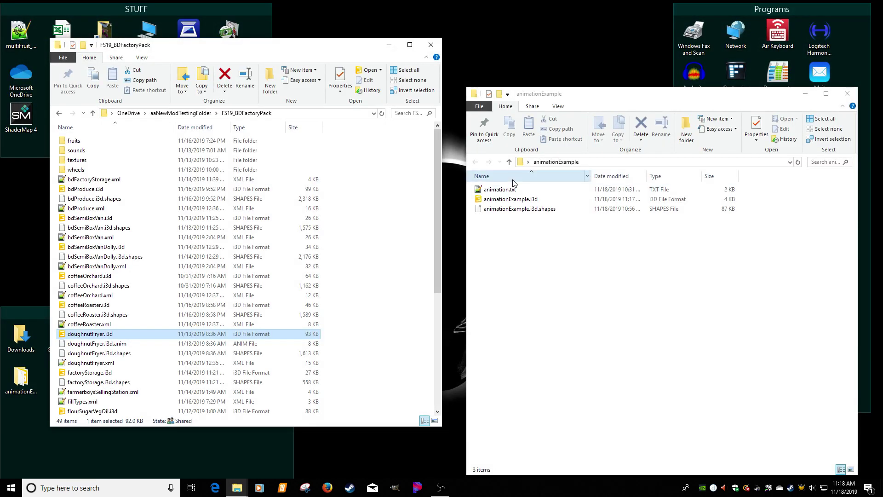
- Minimize the FS19_BDFactoryPack folder window and open animationExample.i3d in Notepad++ from the animationExample folder
left_click_drag(589, 99, 381, 52)
left_click(390, 44)
right_click(354, 159)
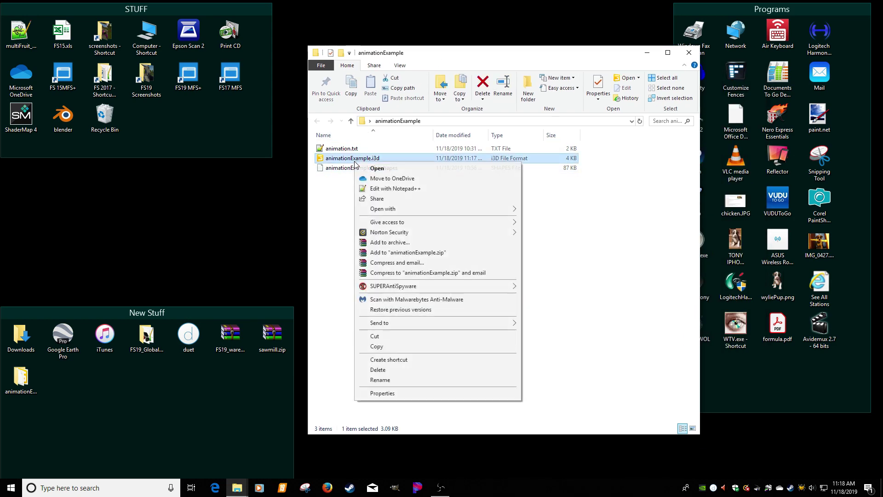
left_click(378, 189)
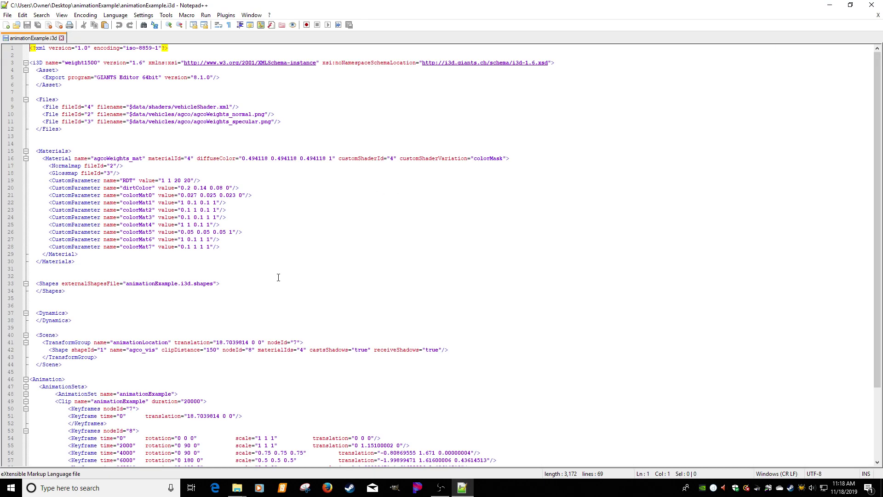
- Copy the entire Animation block of animationExample.i3d into a new blank document as a backup
scroll(281, 286, "down", 4)
left_click_drag(108, 438, 29, 291)
key("ctrl+c")
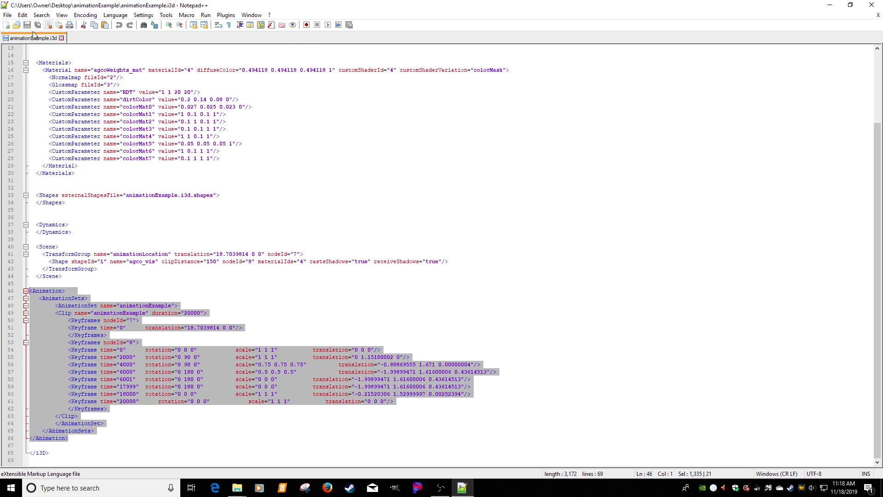
left_click(6, 25)
key("ctrl+v")
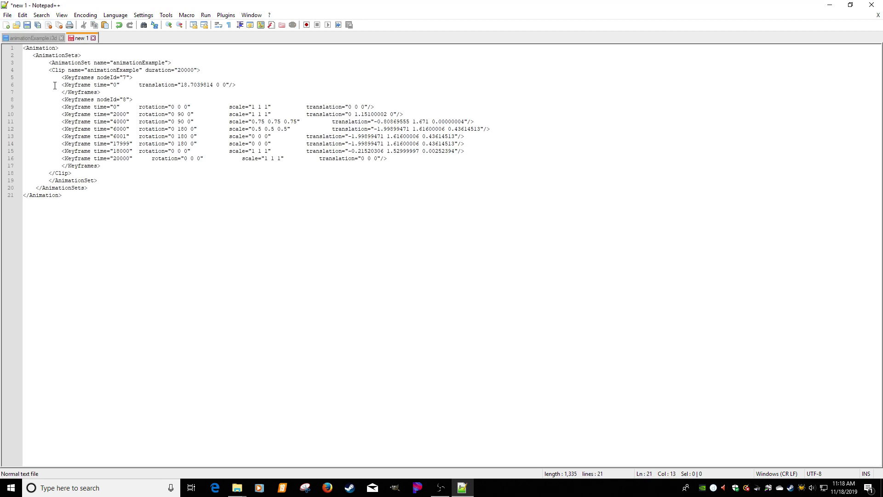
- In animationExample.i3d, add visibility="true" before the scale attribute of node 8's time 0 keyframe
left_click(40, 39)
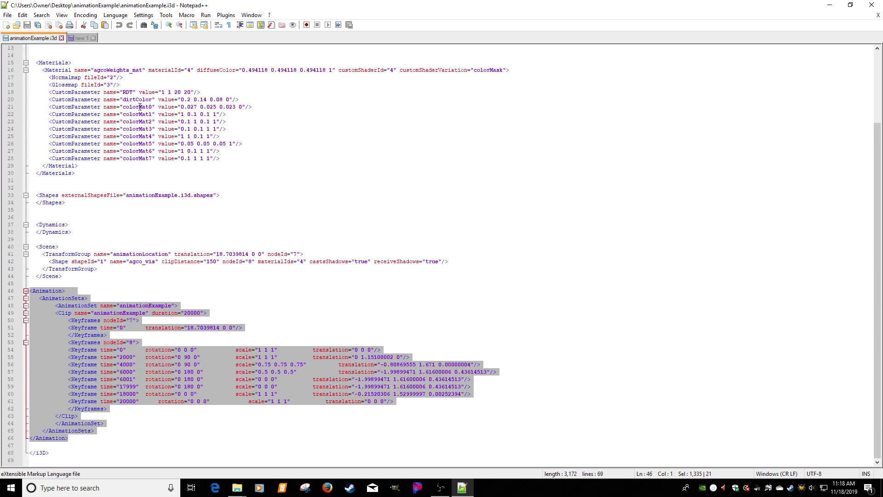
left_click(260, 382)
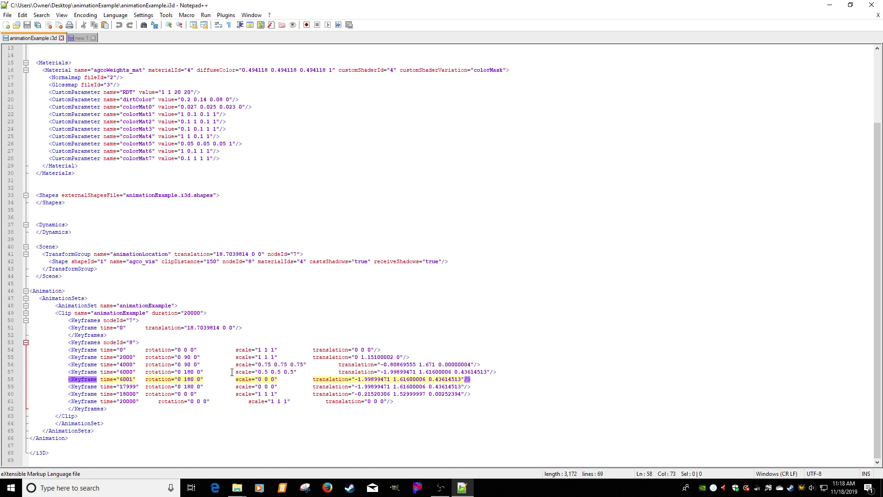
left_click(249, 350)
type("visibility")
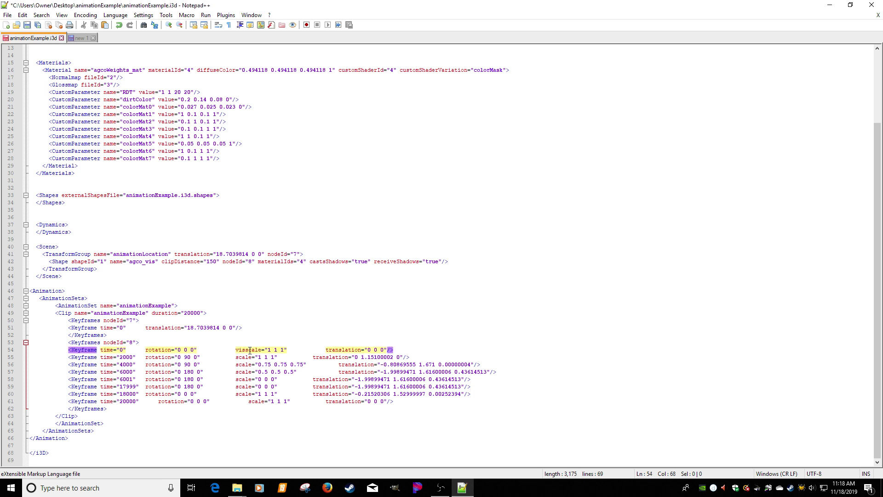
key("BackSpace")
key("BackSpace")
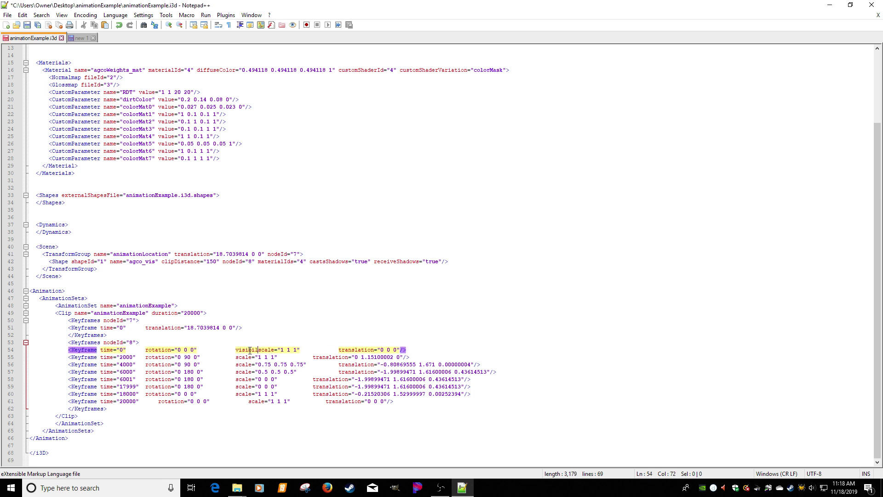
type("ity")
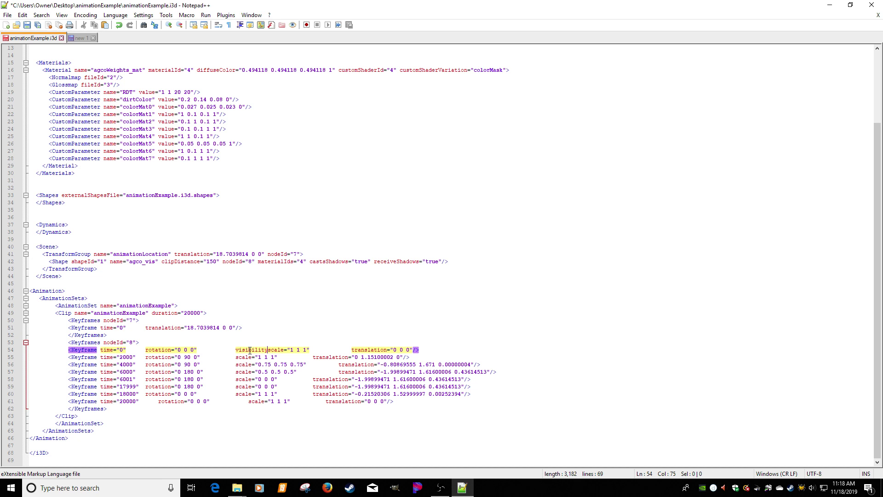
type("=\"true\"")
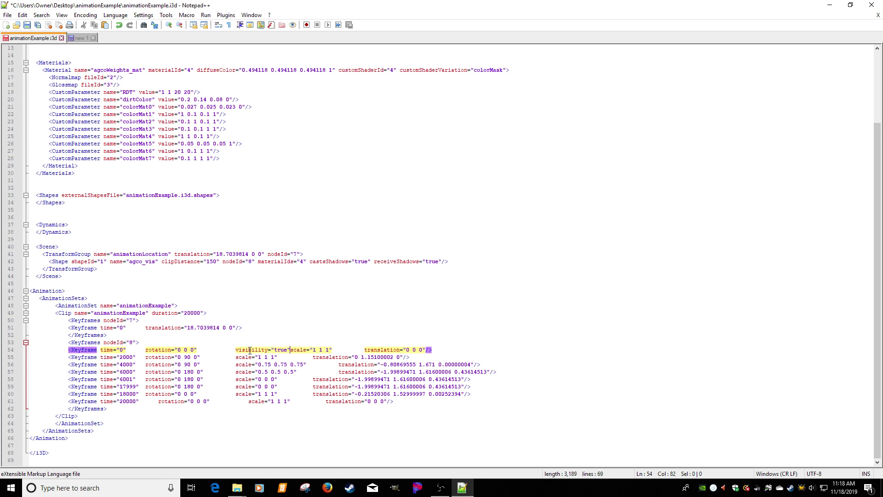
- Indent the scale attributes of the 0 and 2000 keyframes so they line up after a visibility column
left_click(236, 357)
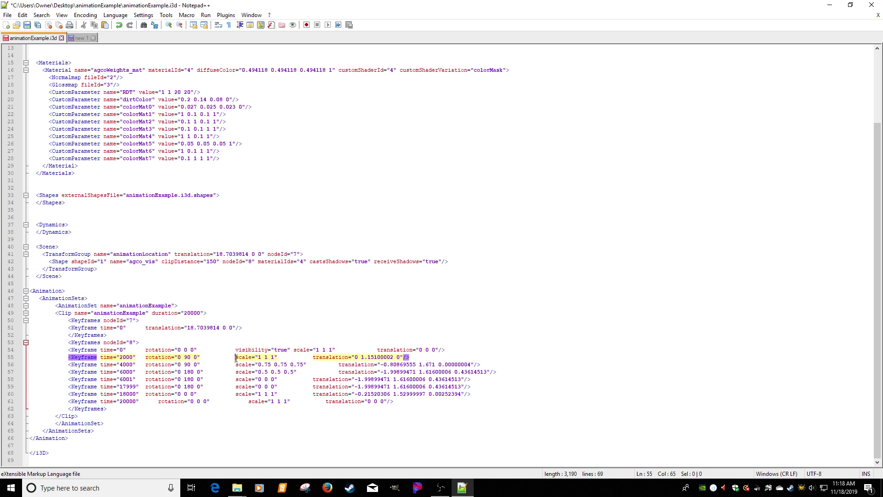
key("Tab")
key("Tab")
key("Tab")
key("Tab")
key("Tab")
key("Tab")
left_click(293, 351)
key("Tab")
key("Tab")
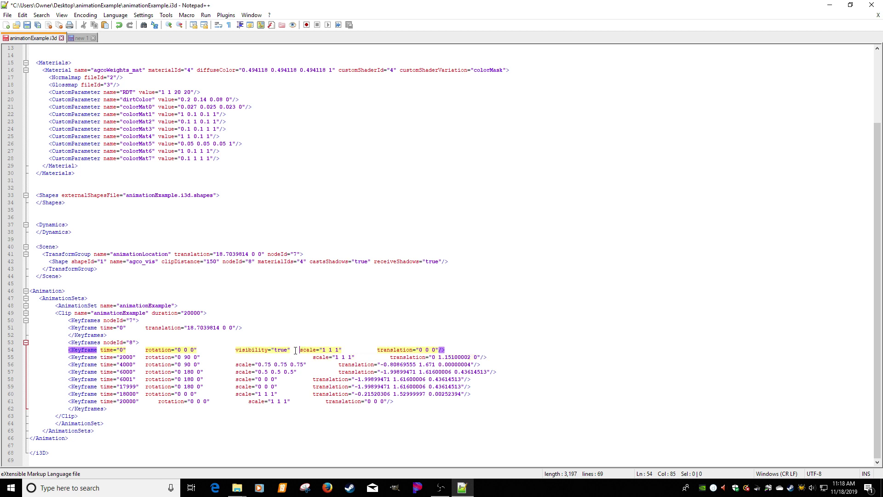
- Indent the scale attributes of the 4000 through 20000 keyframes together to make room for a visibility column
left_click(236, 365)
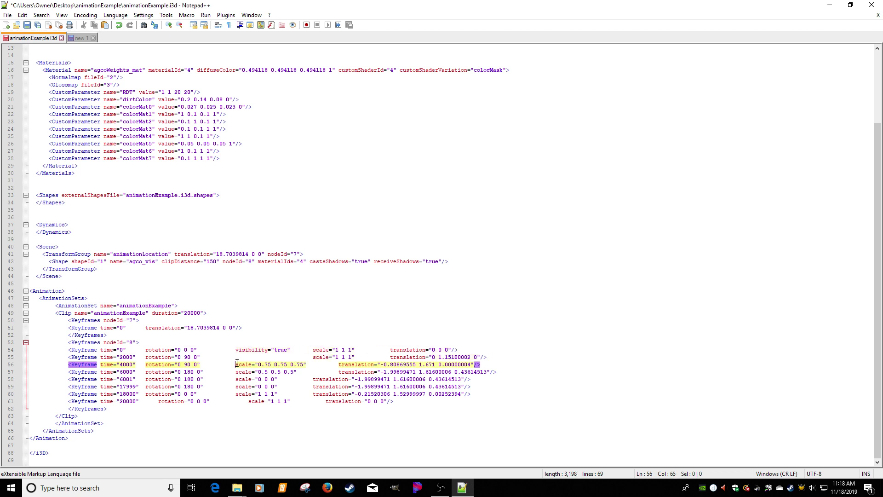
left_click(235, 401)
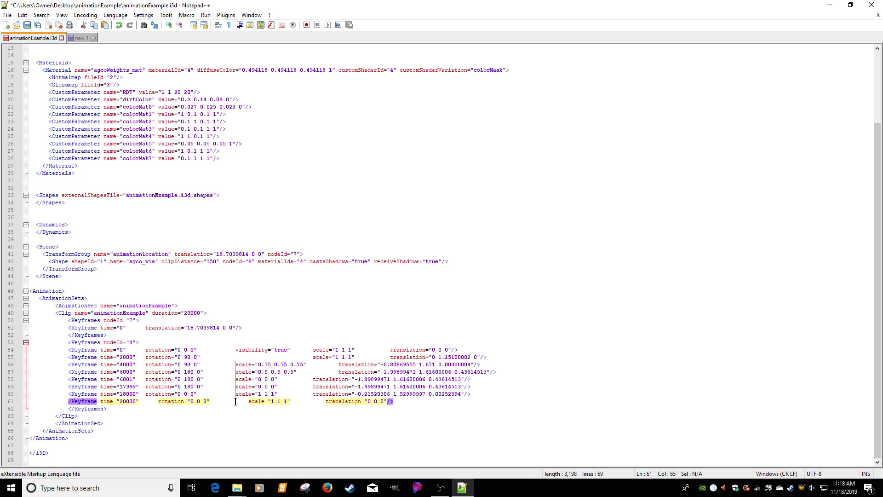
key("Tab")
key("Tab")
key("Tab")
key("Tab")
key("Tab")
key("Tab")
key("Tab")
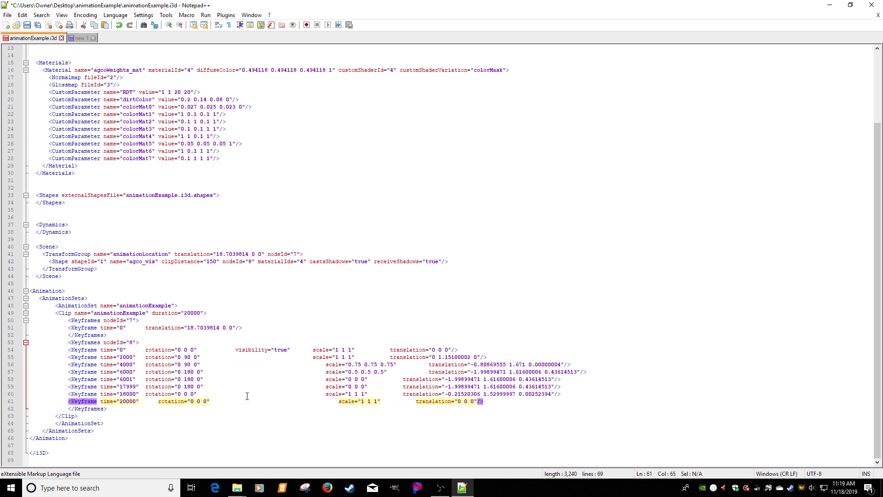
- Copy visibility="true" from the time 0 keyframe into all the keyframes from 2000 through 20000 as a column
left_click(290, 349)
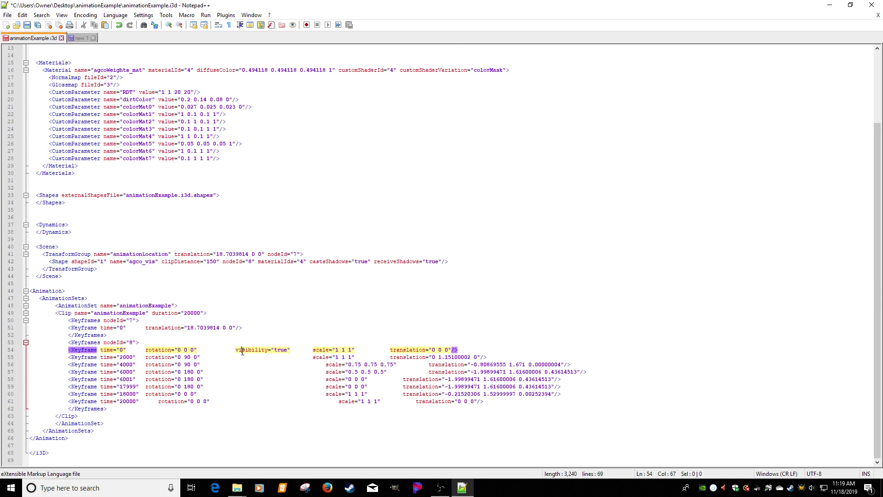
left_click_drag(236, 350, 290, 350)
key("ctrl+c")
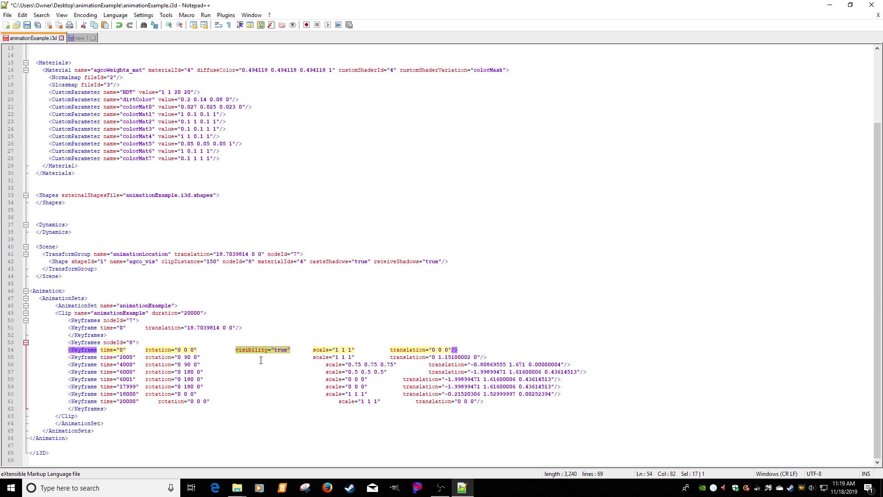
left_click(240, 364)
left_click(239, 359)
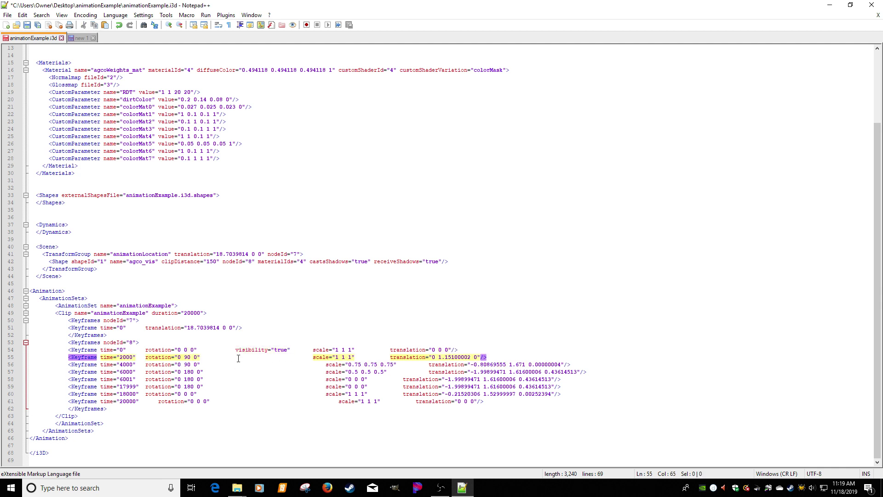
left_click_drag(235, 364, 236, 400, "alt+shift")
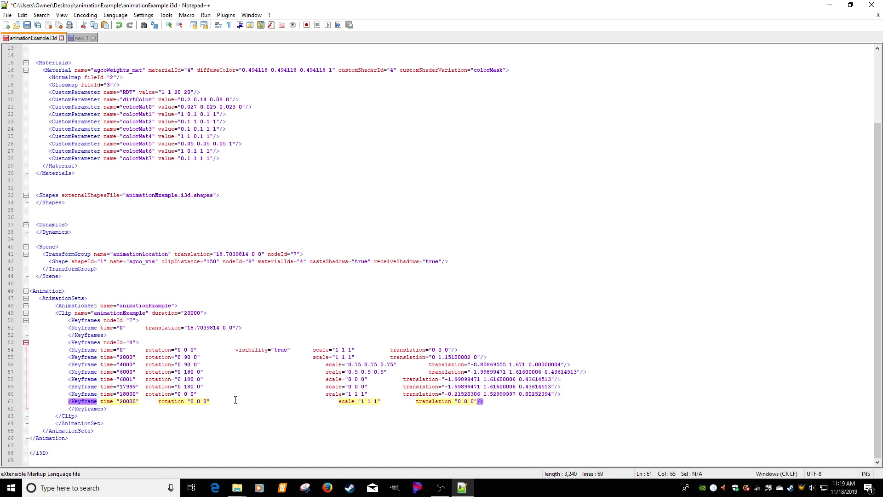
key("ctrl+v")
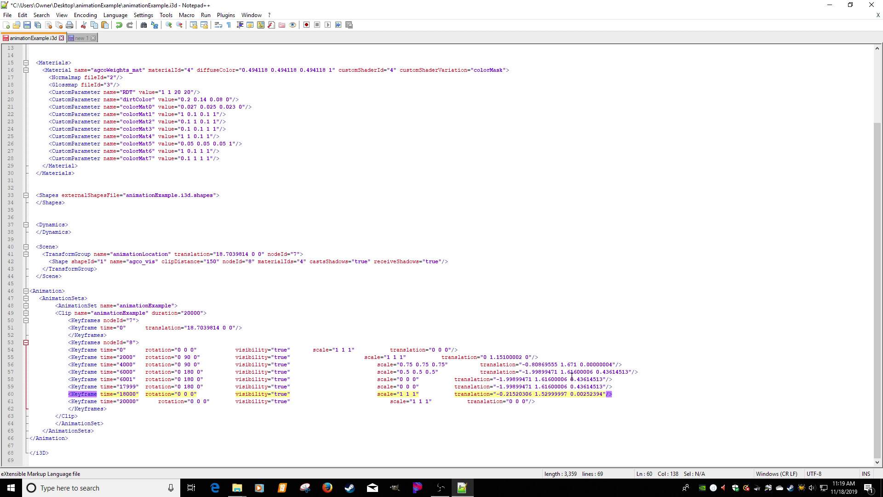
- Delete the contents of the 17999 keyframe line
left_click(619, 384)
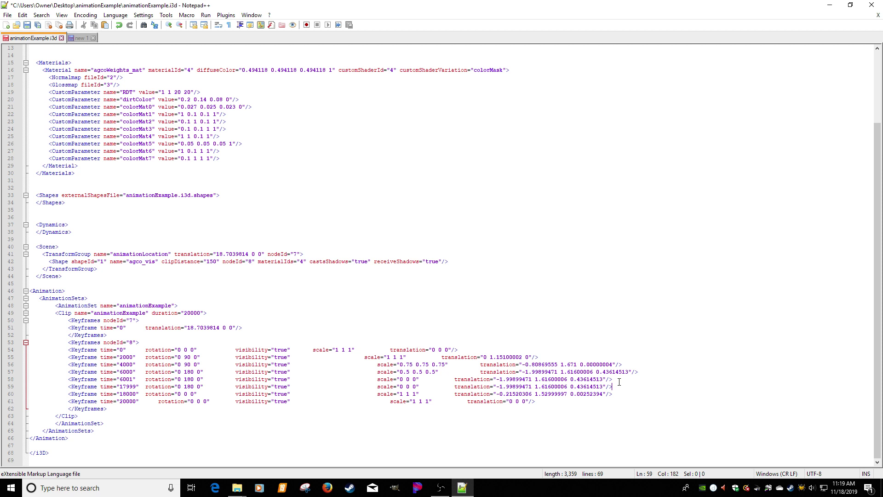
key("shift+Home")
key("Delete")
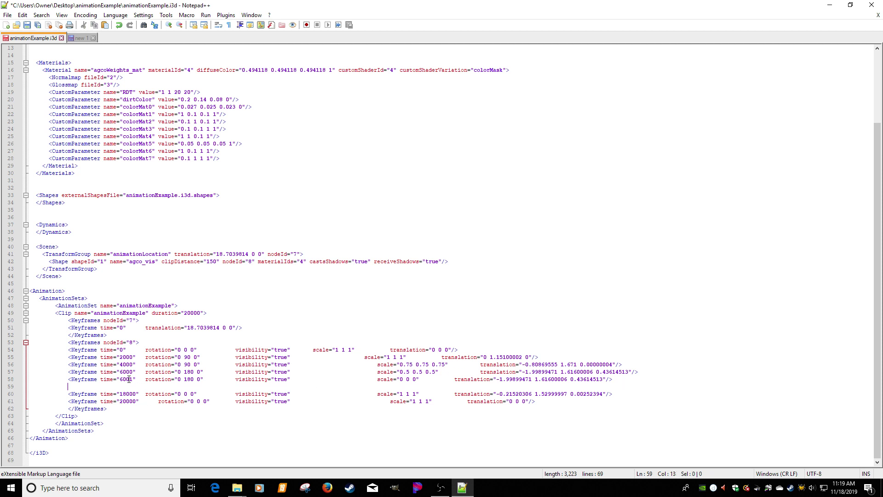
- Try visibility="false" on the 6001 keyframe, and delete that keyframe's line contents
double_click(282, 379)
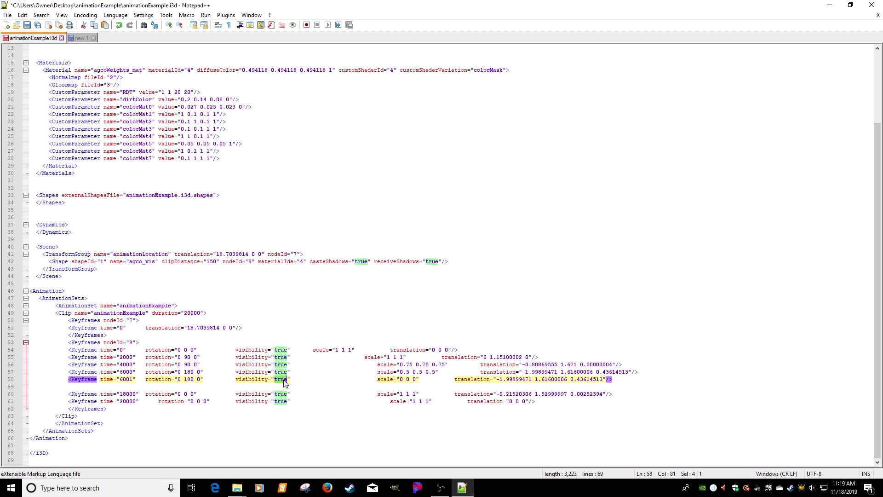
type("fals")
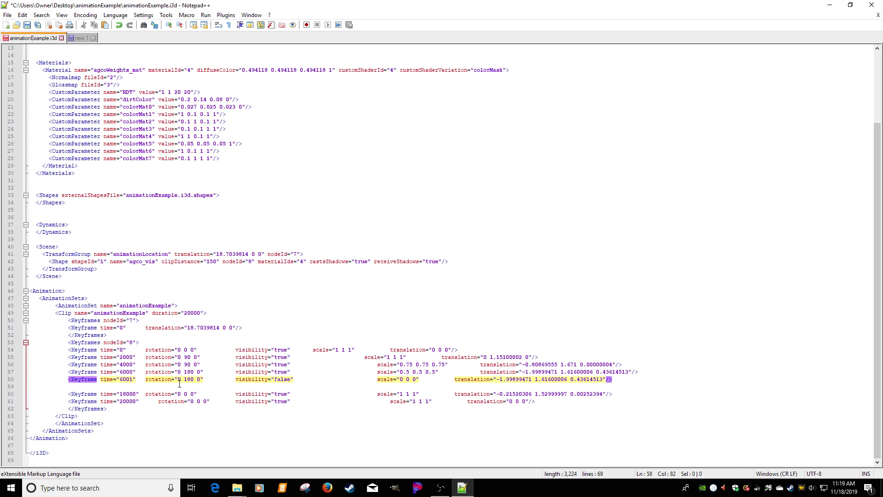
left_click(616, 379)
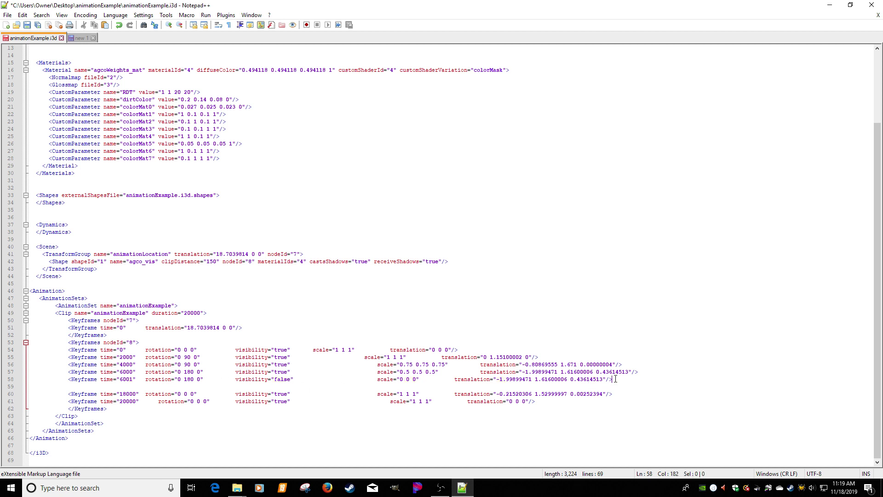
key("shift+Home")
key("Delete")
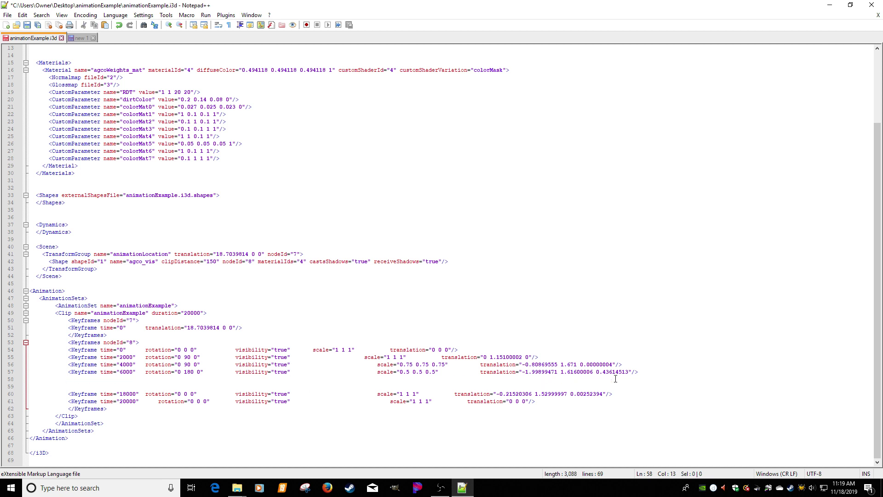
- Set the 6000 keyframe's visibility to "false" and keep the 18000 keyframe's visibility at "true"
left_click(126, 372)
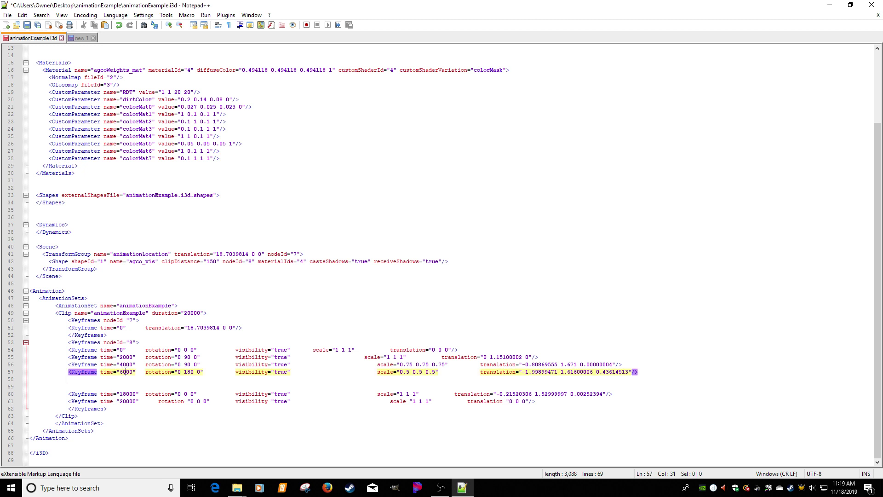
double_click(278, 371)
type("fals")
double_click(278, 394)
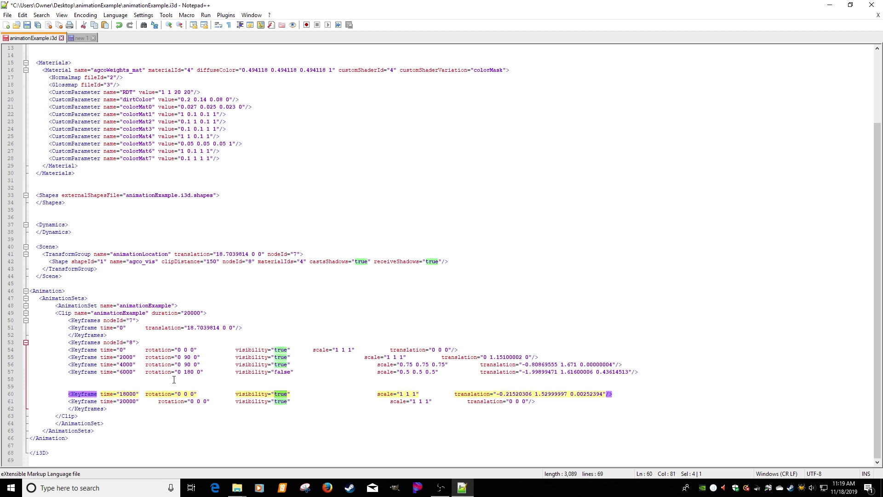
- Save animationExample.i3d and minimize Notepad++ to return to the animationExample folder
left_click(28, 26)
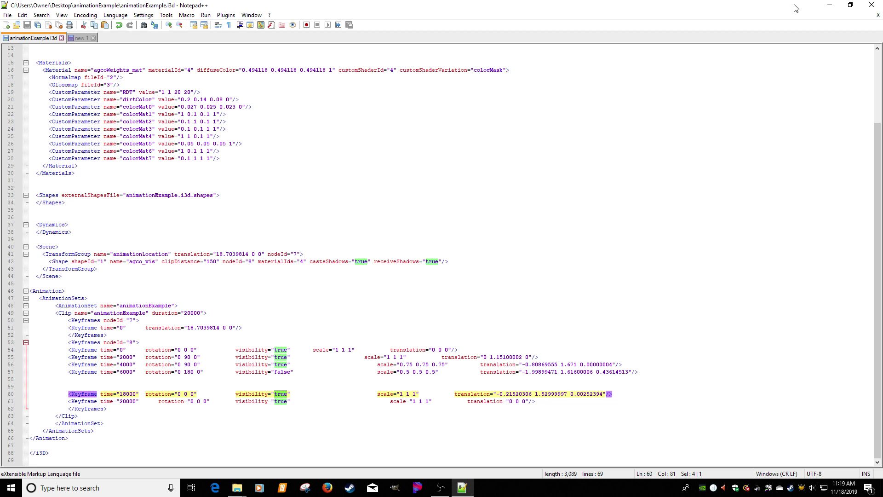
left_click(830, 5)
left_click(416, 233)
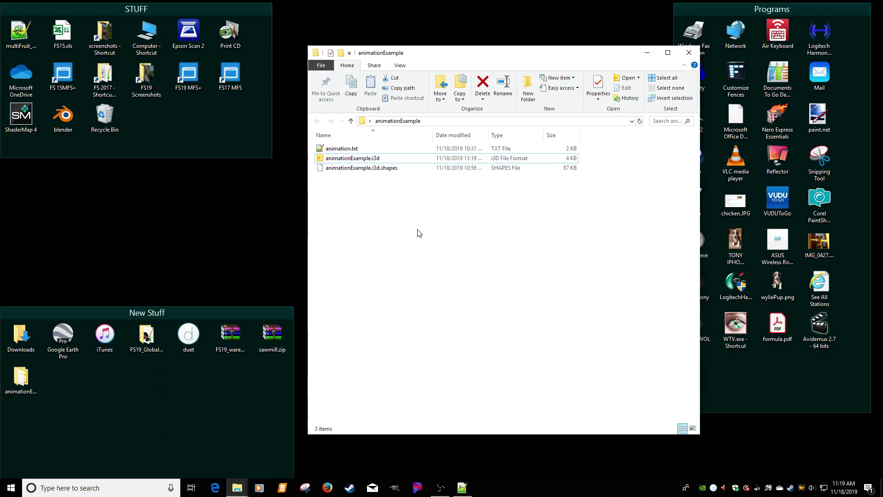
- Open animationExample.i3d in GIANTS Editor, expand animationLocation, and play the animation while watching agco_vis's attributes
double_click(349, 158)
double_click(375, 223)
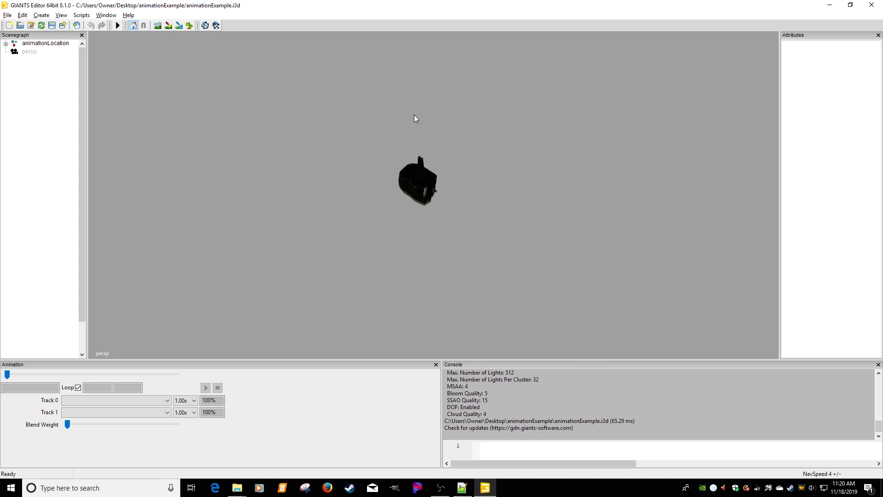
left_click(58, 43)
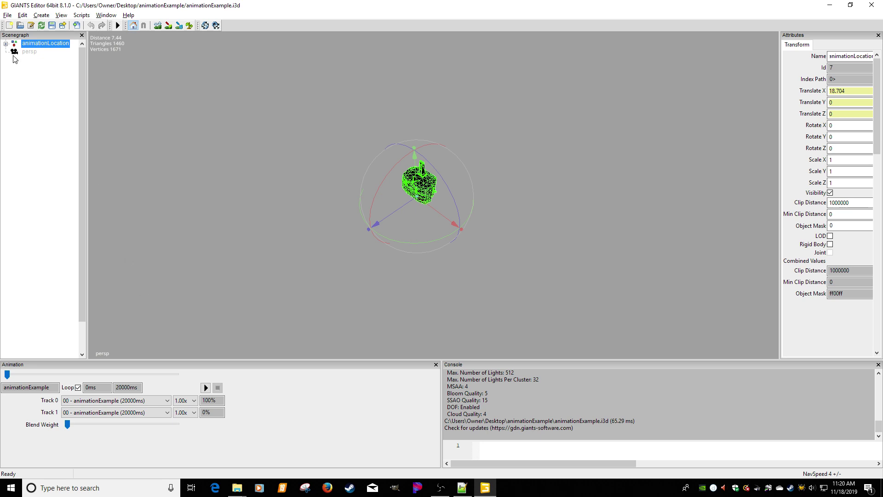
left_click(5, 43)
left_click(36, 52)
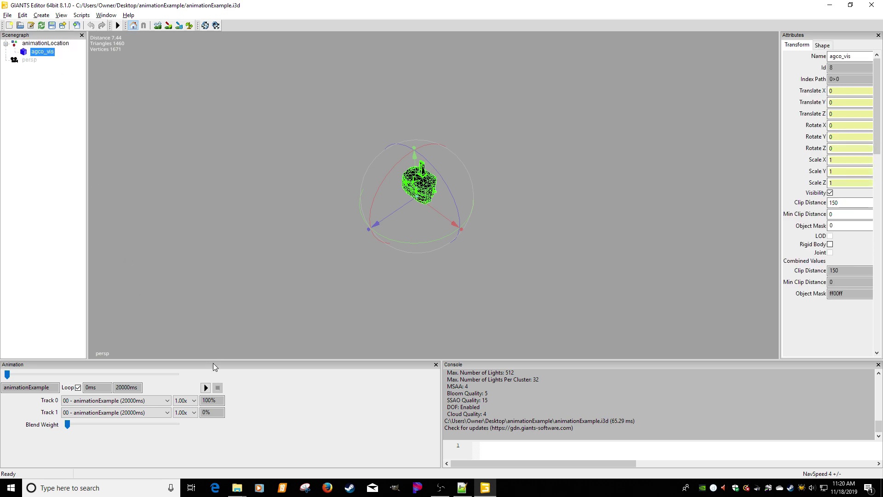
left_click(206, 388)
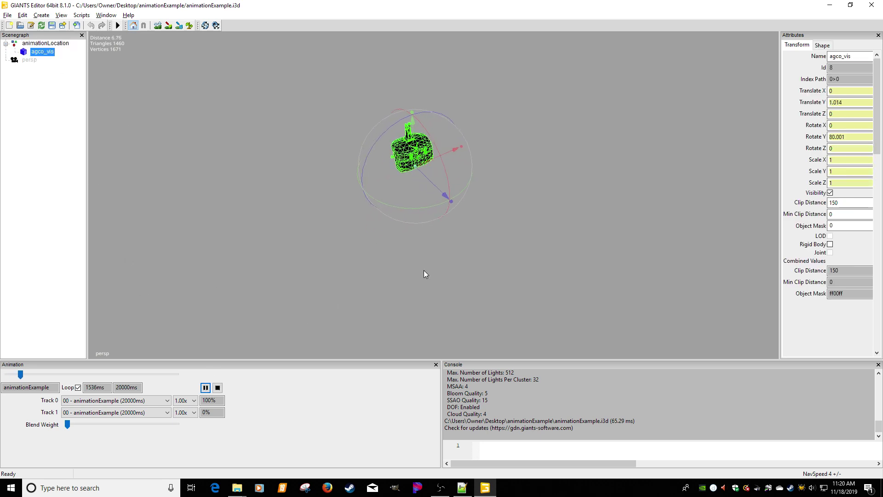
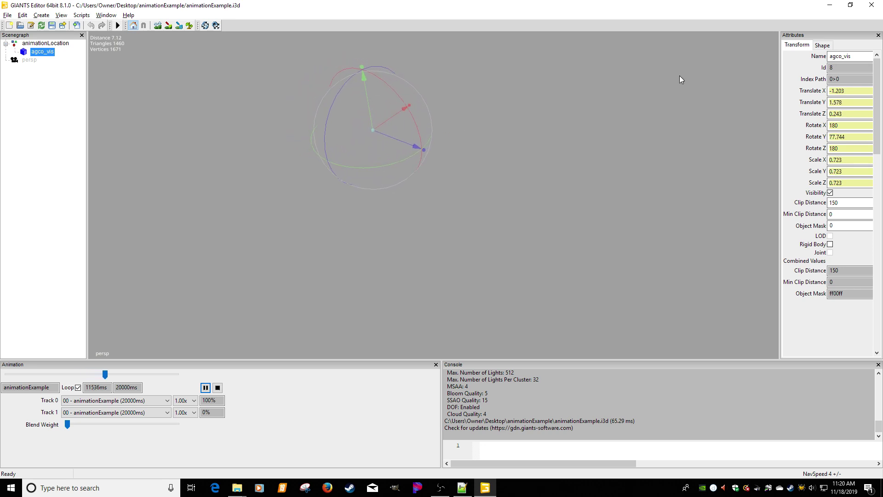
- Export the whole scene with its files as test, keeping the parent directory structure, and close animationExample.i3d without saving changes
left_click(7, 15)
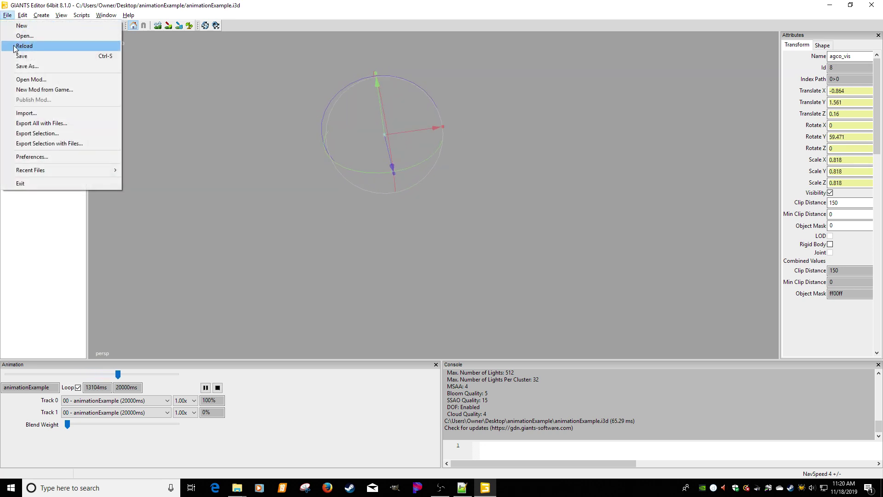
left_click(29, 123)
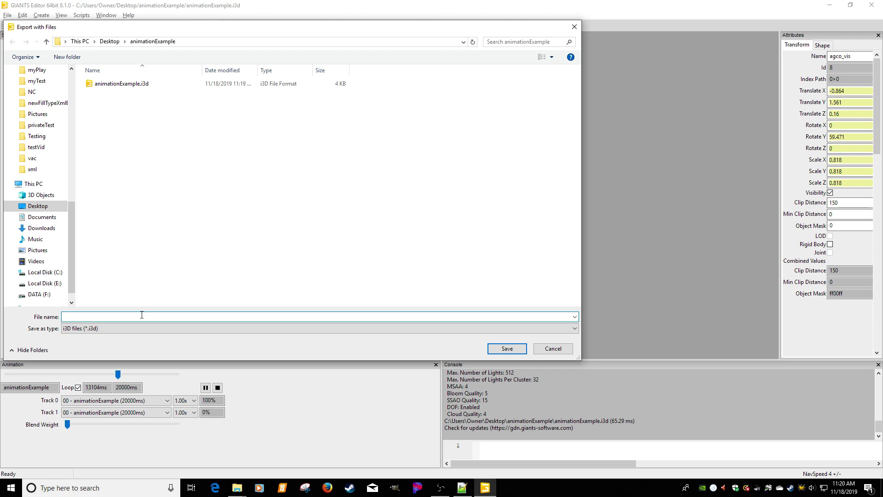
type("est")
key("Return")
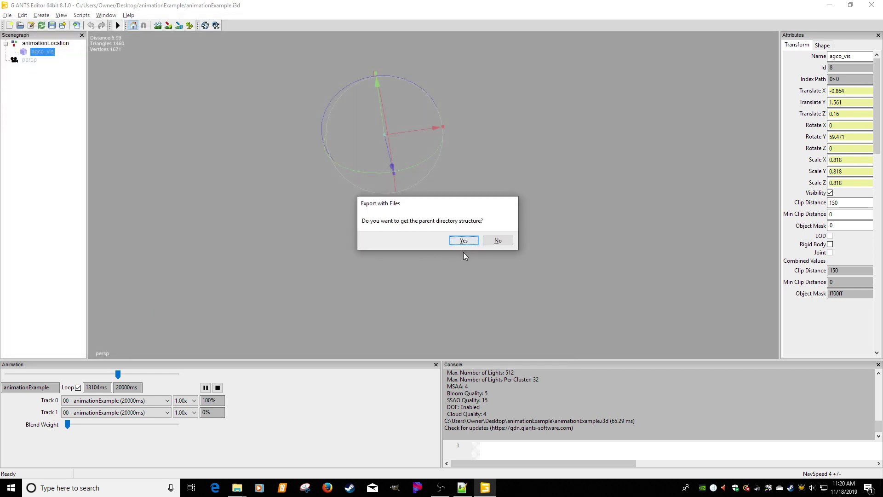
left_click(463, 241)
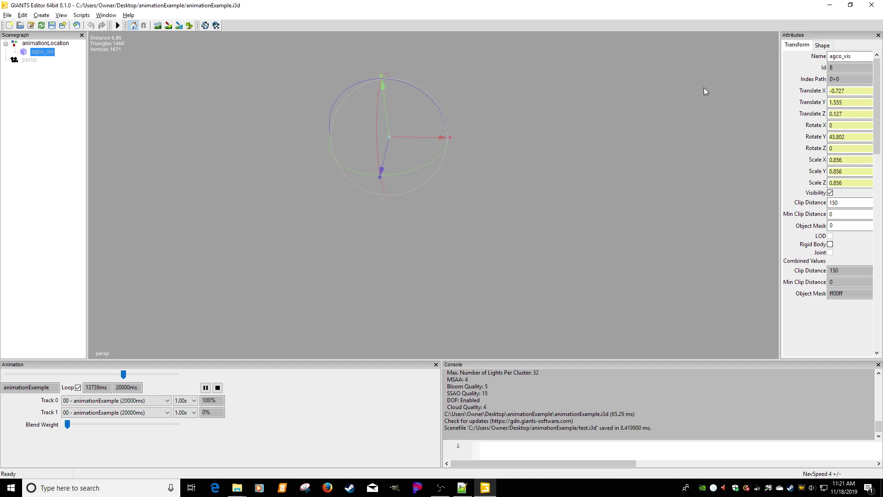
left_click(872, 4)
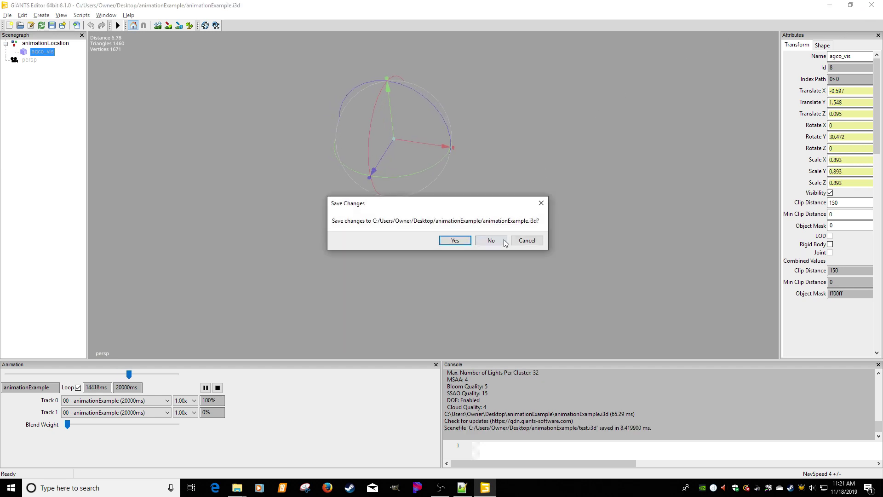
left_click(502, 240)
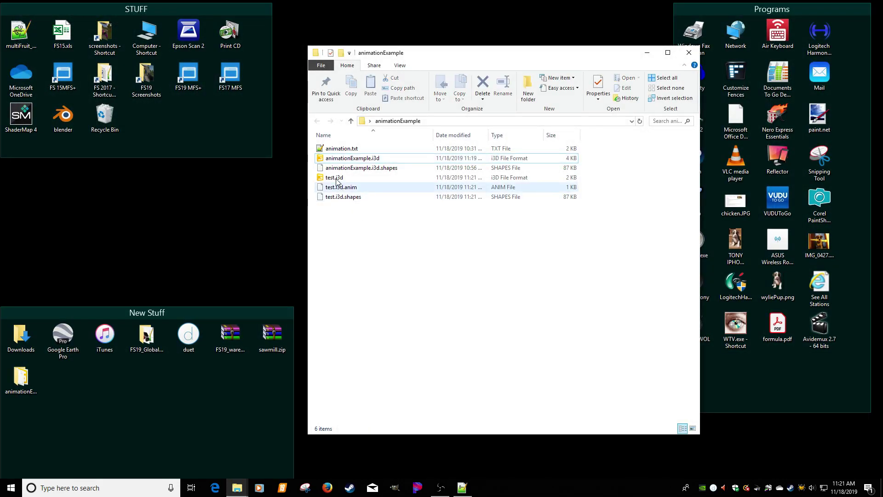
- Open test.i3d in GIANTS Editor, play its animation, and inspect the visibility attribute of agco_vis
left_click(335, 179)
double_click(335, 178)
key("Return")
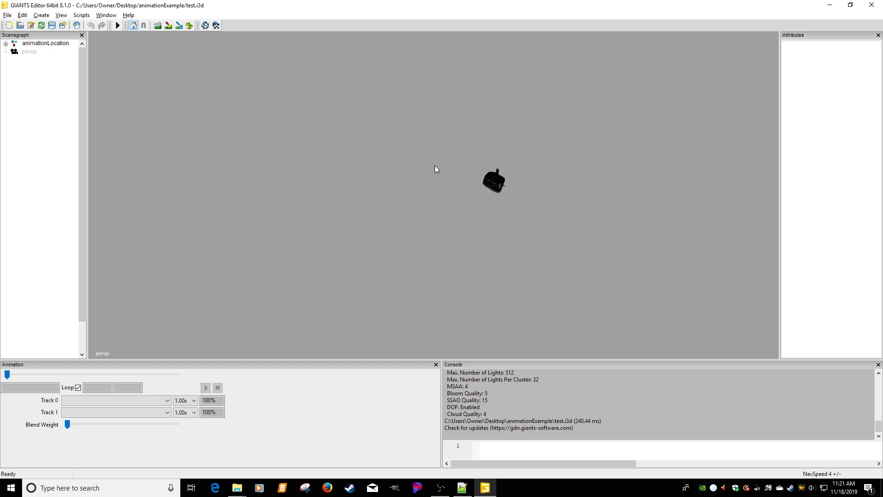
left_click(53, 44)
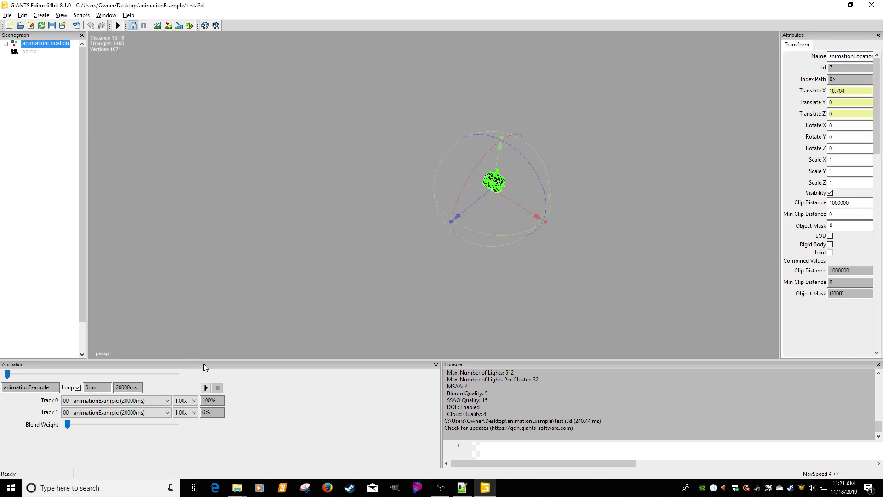
left_click(206, 388)
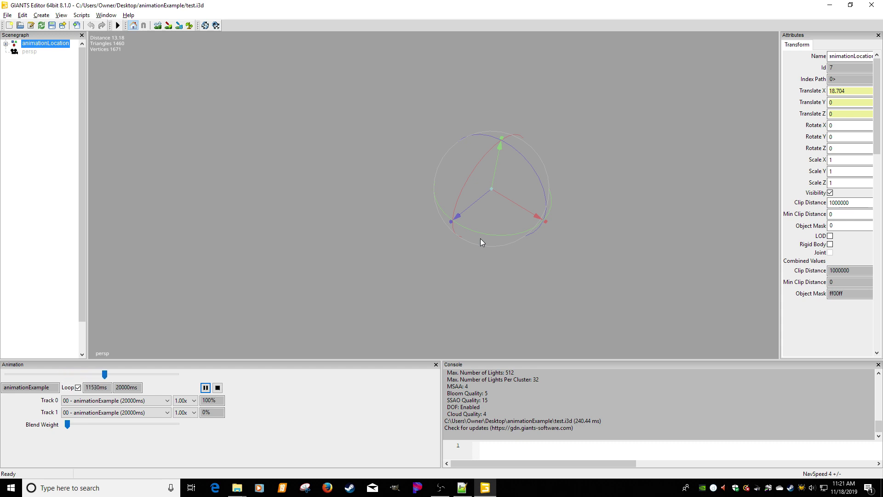
left_click(6, 44)
left_click(43, 52)
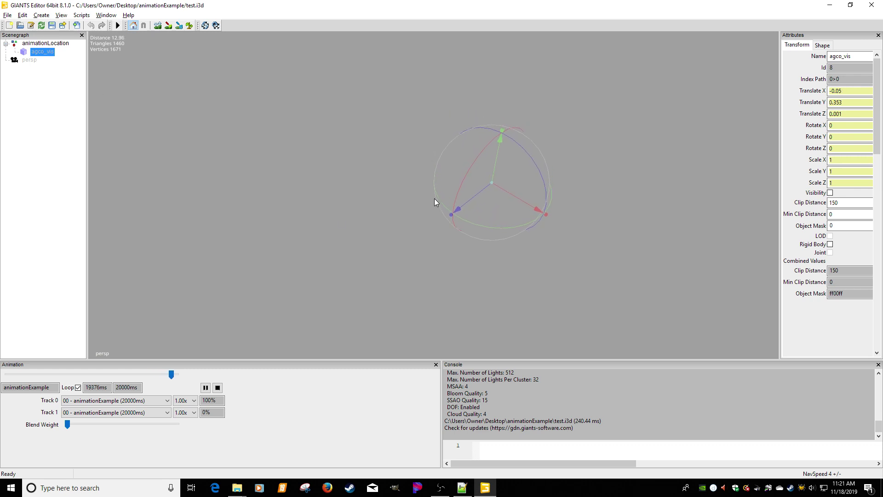
- Close test.i3d without saving and delete the three exported test files from the animationExample folder
left_click(872, 5)
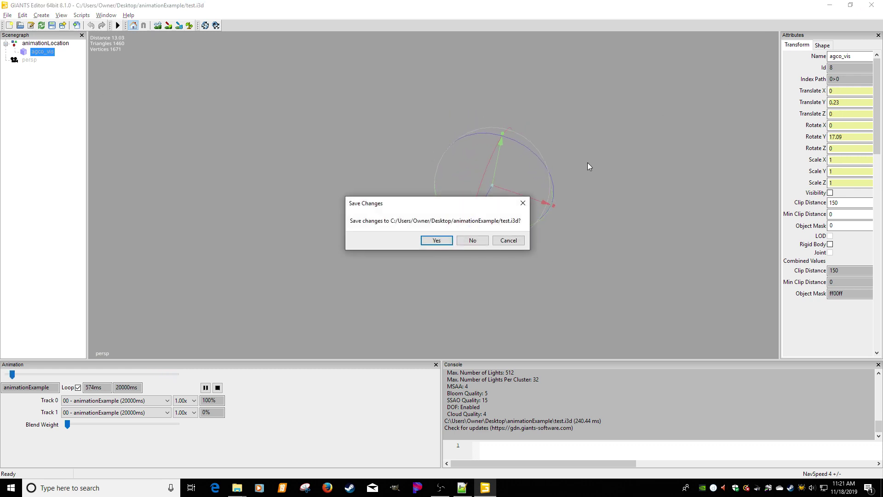
left_click(481, 239)
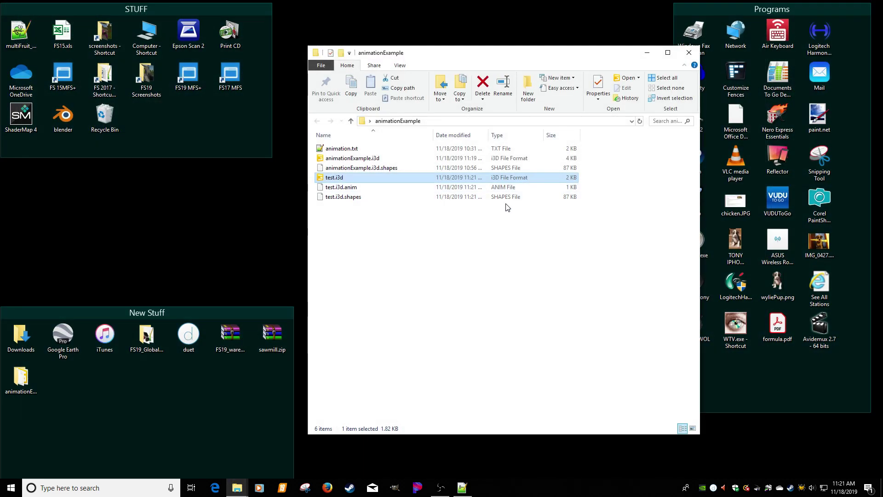
left_click_drag(371, 223, 339, 179)
key("Delete")
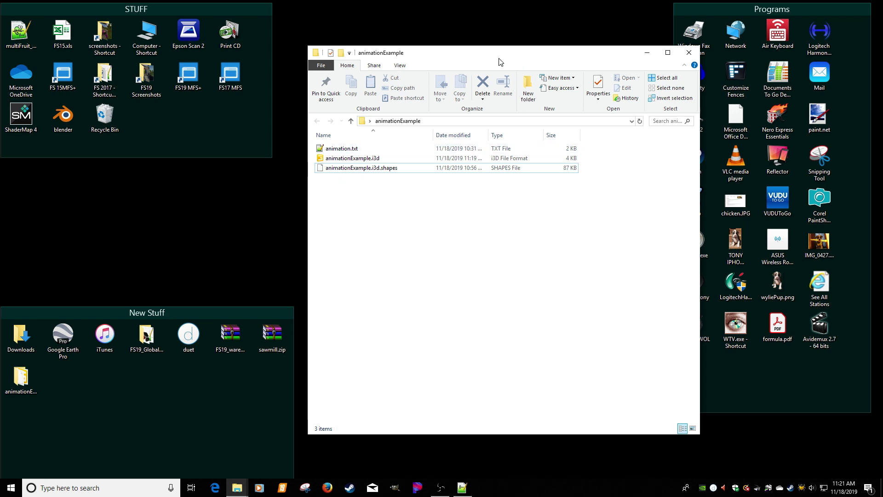
- Open doughnutFryer.i3d in GIANTS Editor from the FS19_BDFactoryPack folder in OneDrive's aaNewModTestingFolder
left_click_drag(500, 62, 560, 60)
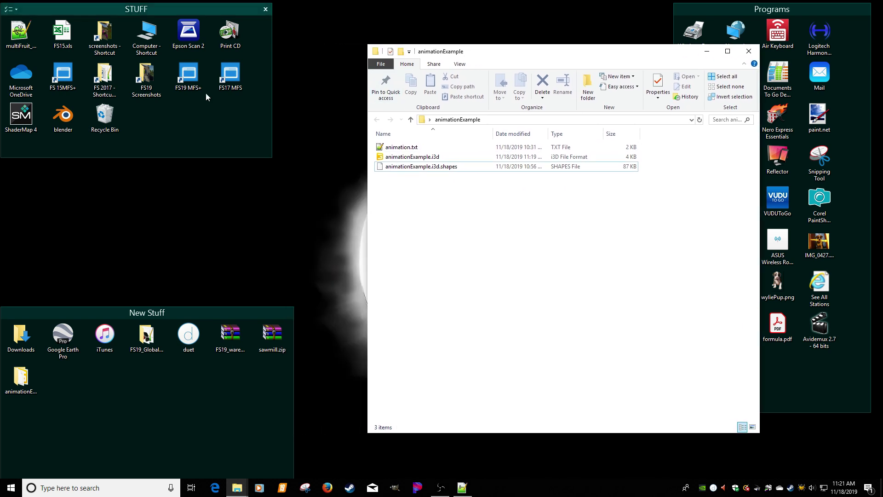
double_click(20, 75)
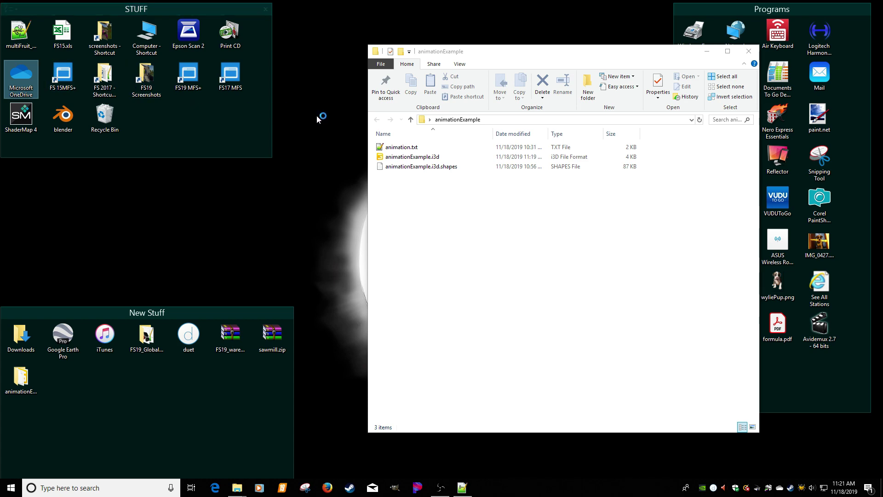
left_click_drag(529, 68, 336, 59)
double_click(217, 231)
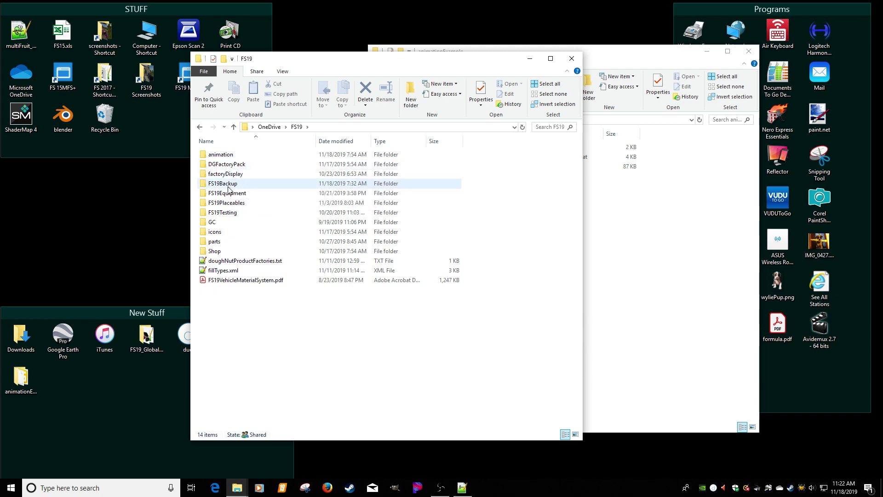
left_click(269, 126)
double_click(240, 155)
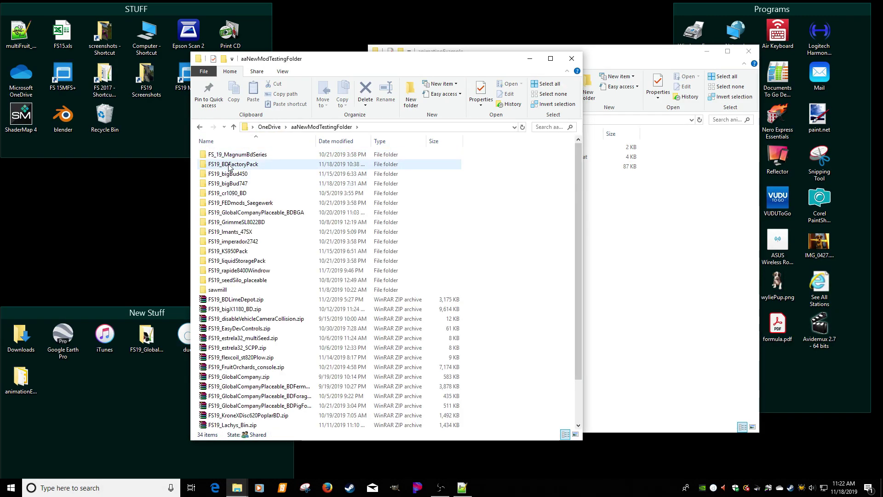
double_click(260, 164)
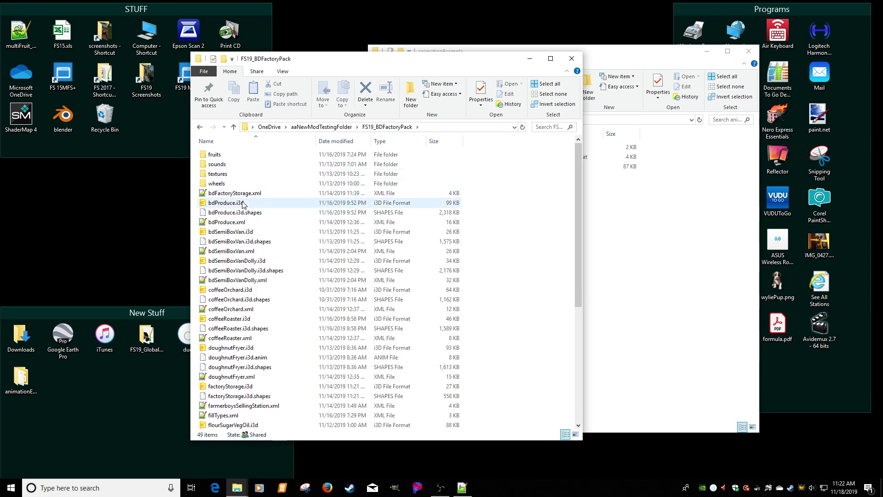
scroll(241, 237, "down", 2)
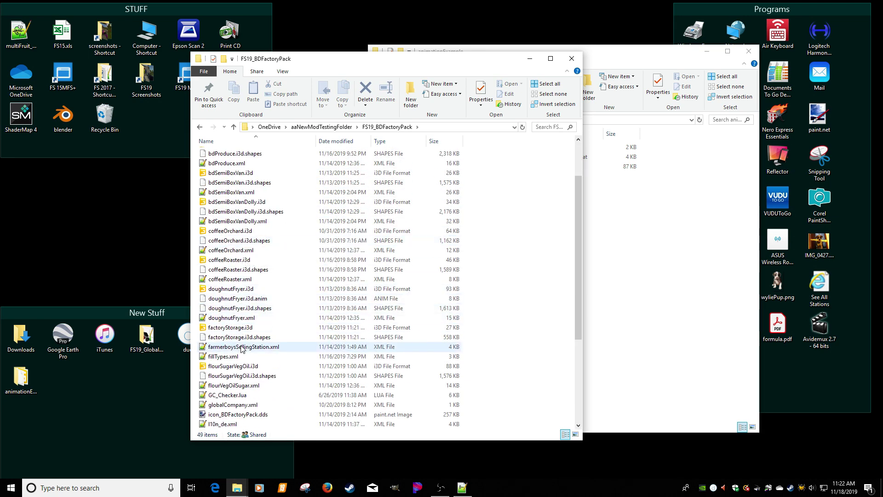
double_click(231, 289)
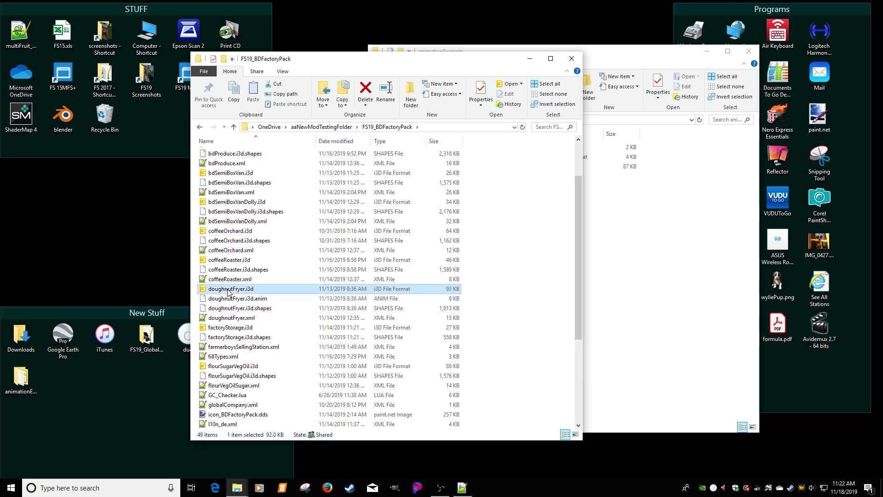
double_click(328, 220)
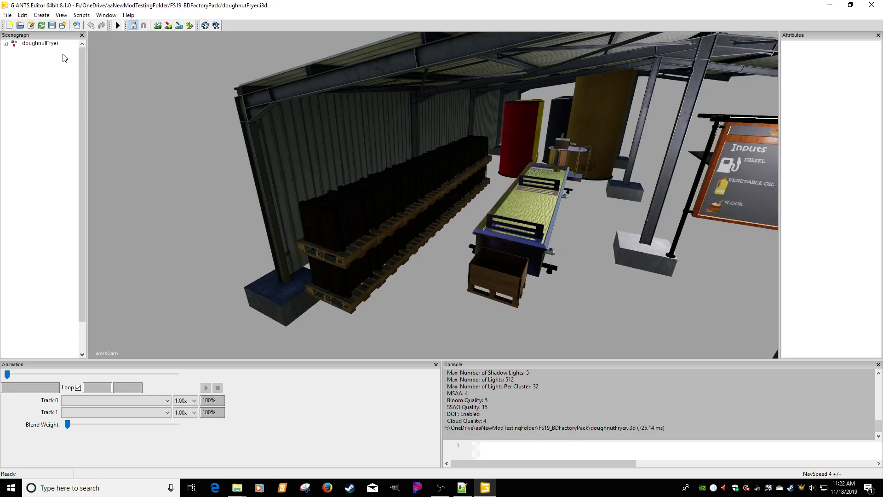
- Import animationExample.i3d into the scene and move its animationLocation group inside the doughnutFryer group
left_click(31, 25)
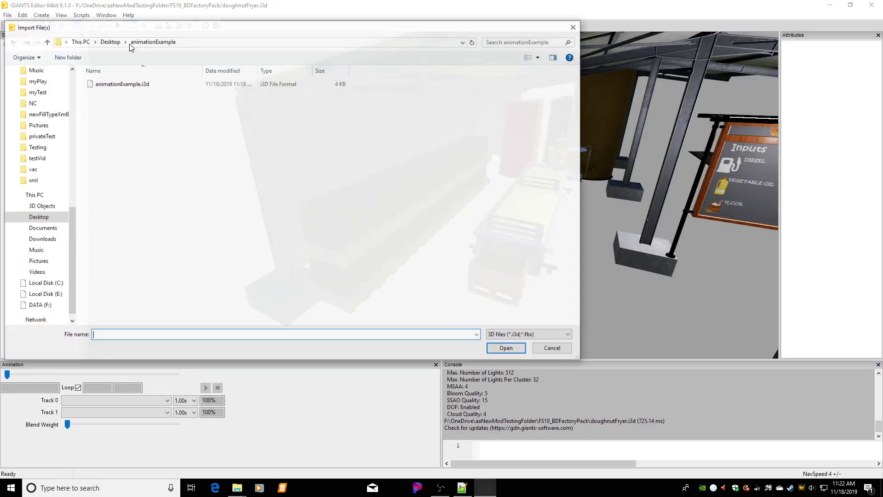
double_click(129, 84)
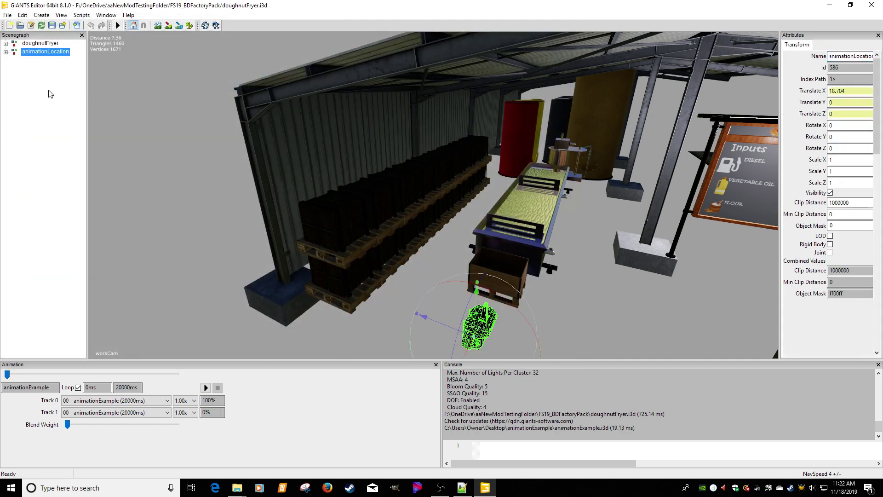
key("Delete")
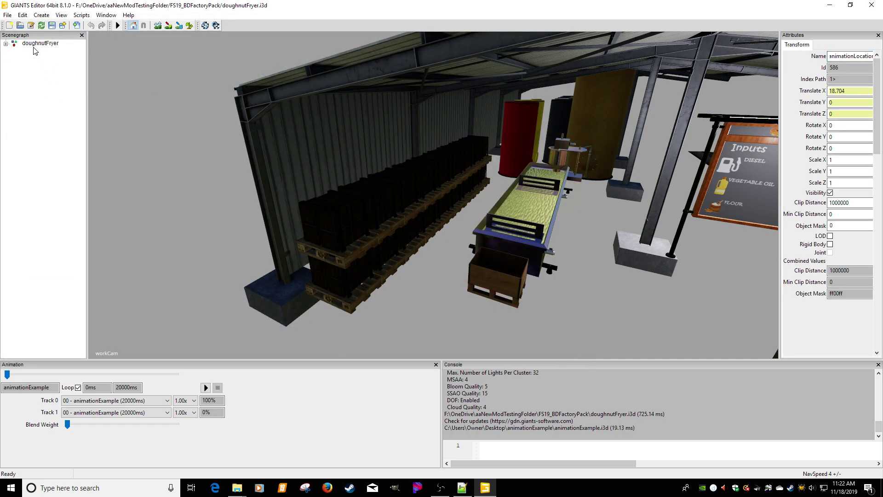
left_click(5, 44)
left_click(39, 43)
key("ctrl+z")
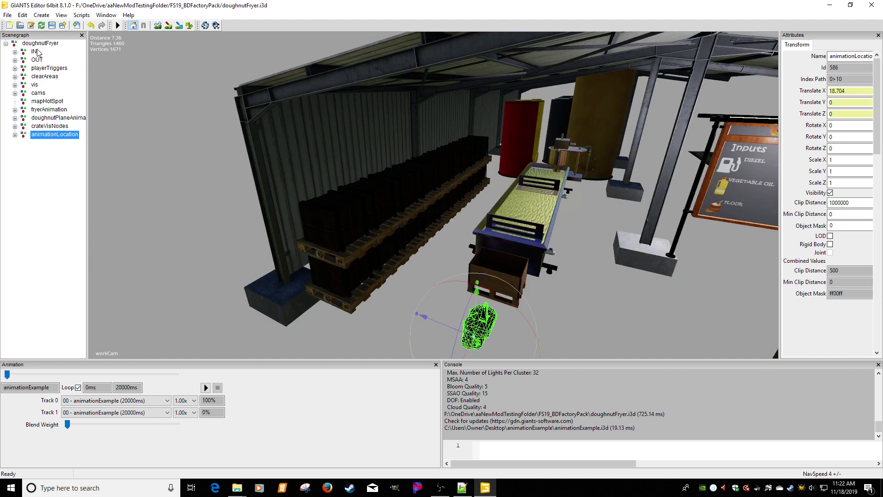
- Reselect the imported animationLocation group under doughnutFryer and save doughnutFryer.i3d
left_click(46, 167)
left_click(45, 135)
left_click(52, 25)
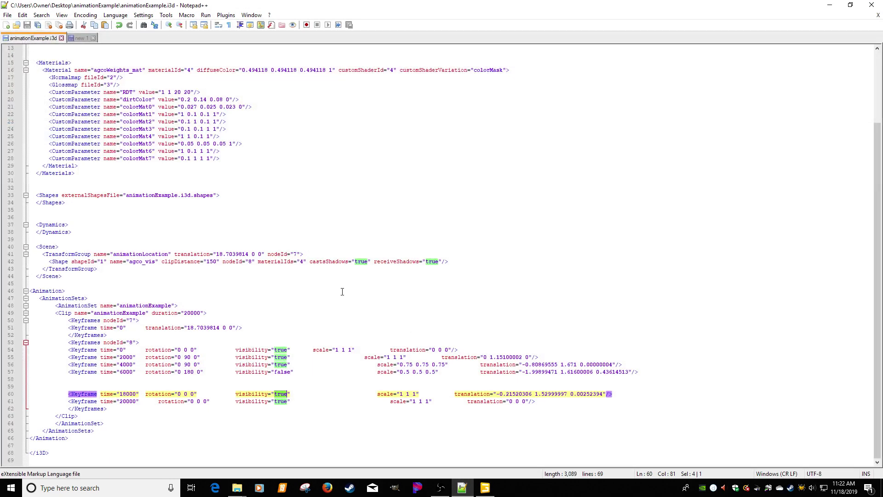
- Switch to Notepad++, close animationExample.i3d, and close the "new 1" document without saving it
left_click(349, 292)
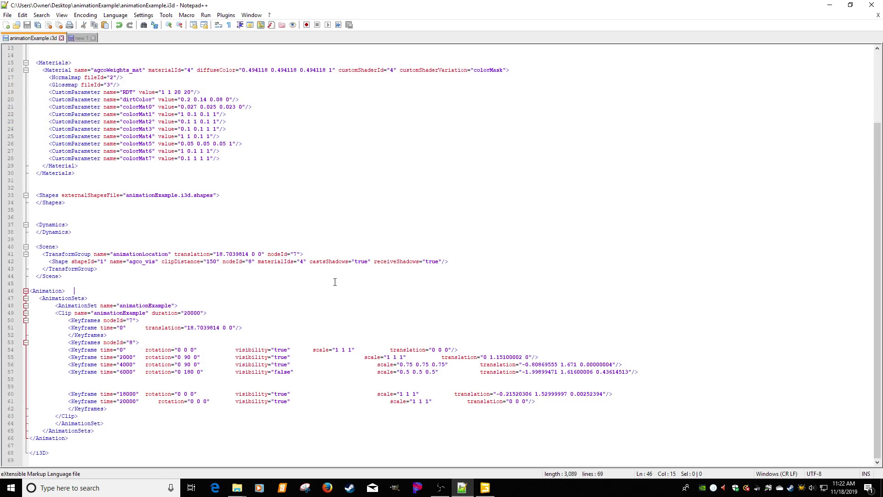
left_click(61, 38)
left_click(28, 38)
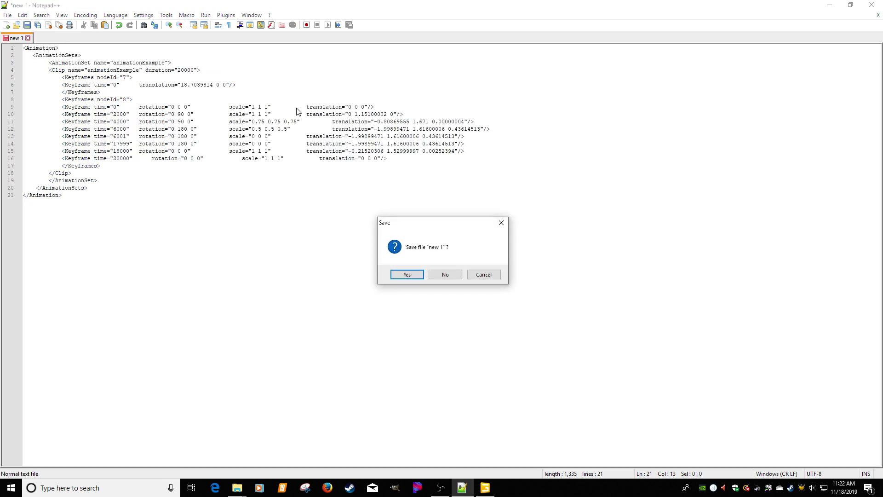
left_click(445, 273)
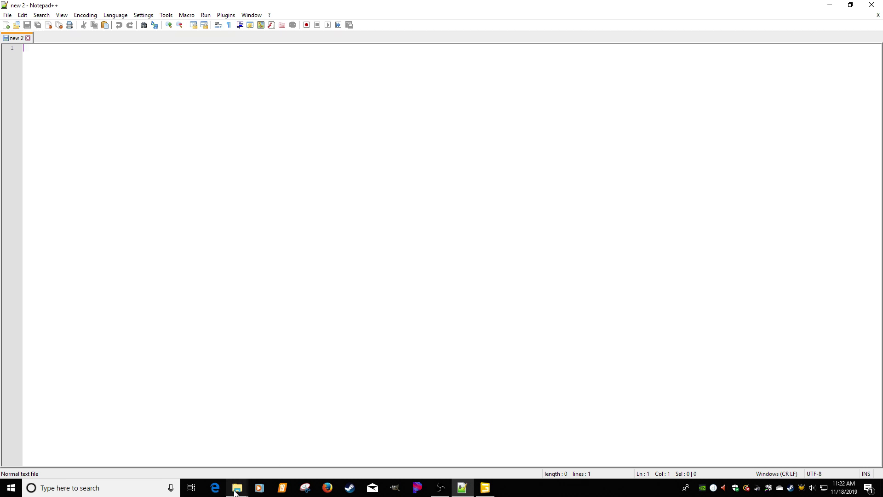
- Open doughnutFryer.xml from the FS19_BDFactoryPack folder in Notepad++ and go to its i3dMappings section
mouse_move(237, 488)
left_click(242, 425)
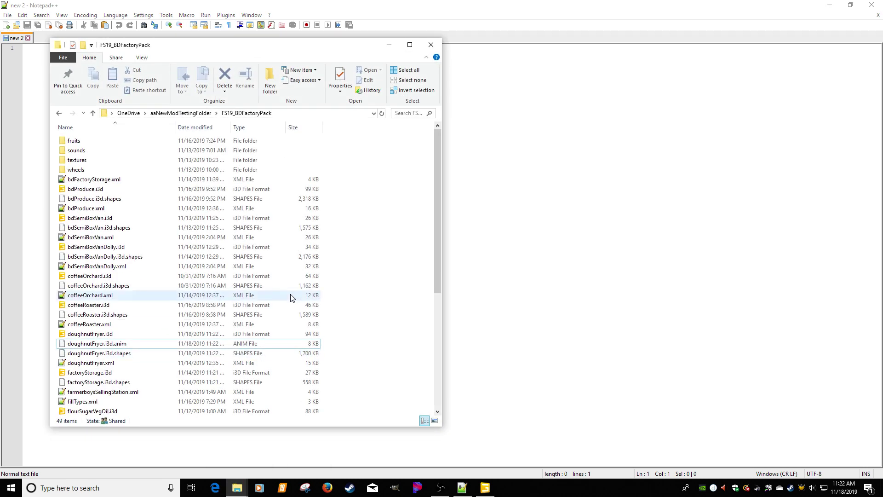
left_click(176, 256)
double_click(110, 363)
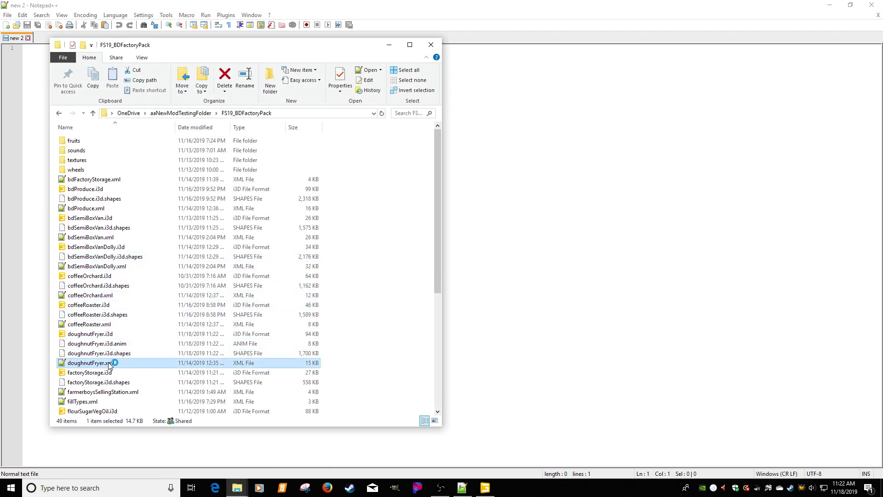
key("ctrl+End")
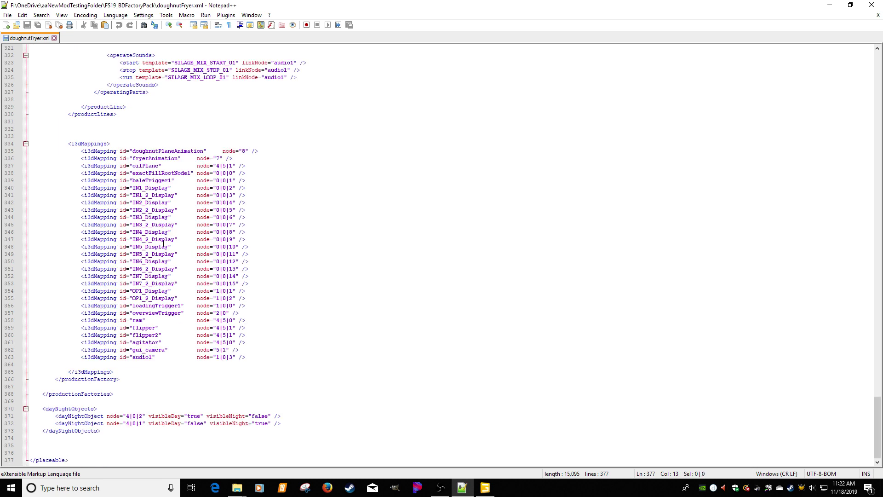
- Duplicate the doughnutPlaneAnimation mapping line at the start of the i3dMappings section
left_click(258, 151)
key("shift+Home")
key("shift+Home")
key("ctrl+c")
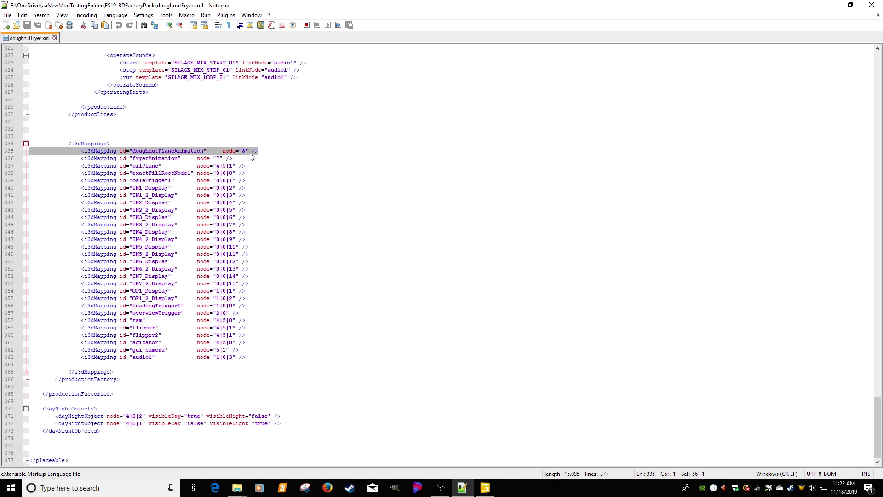
key("Home")
key("Return")
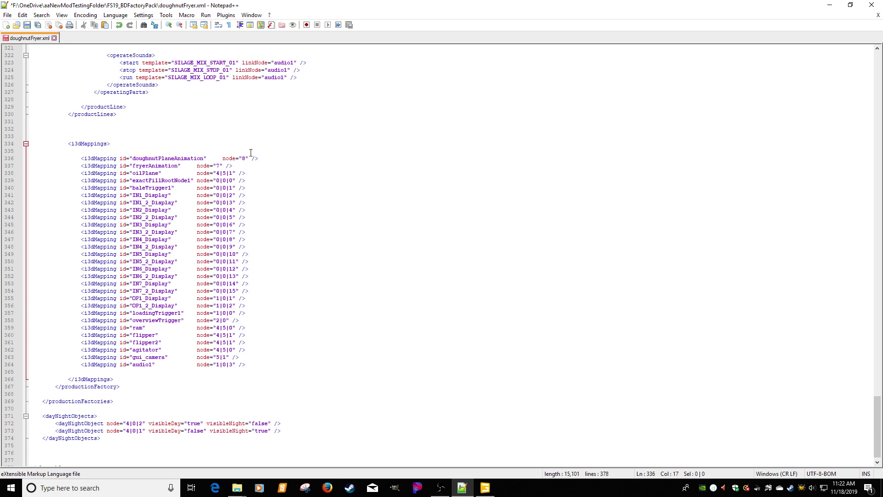
key("shift+Home")
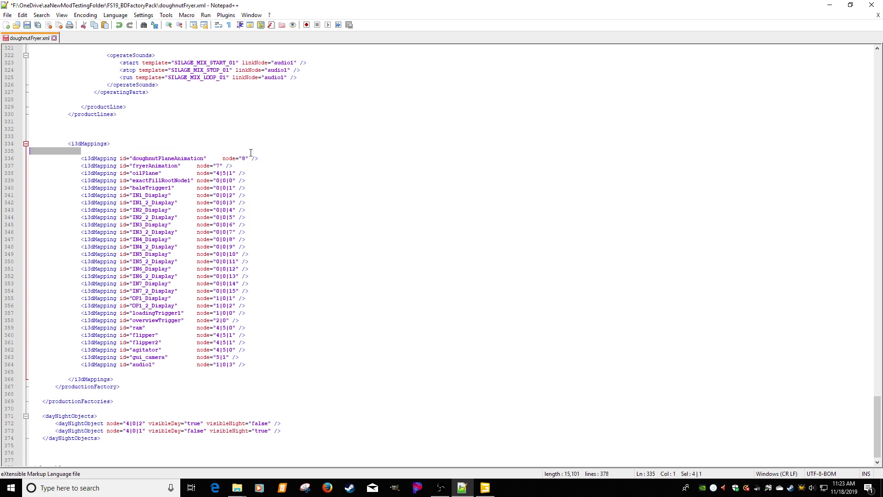
key("ctrl+v")
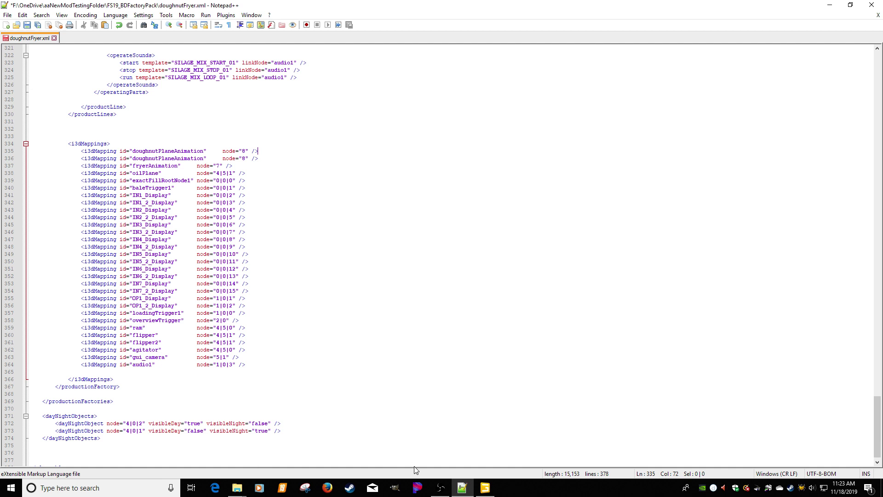
- Copy the animationLocation group's name from GIANTS Editor and make it the id of the first i3dMapping in doughnutFryer.xml in Notepad++
left_click(484, 487)
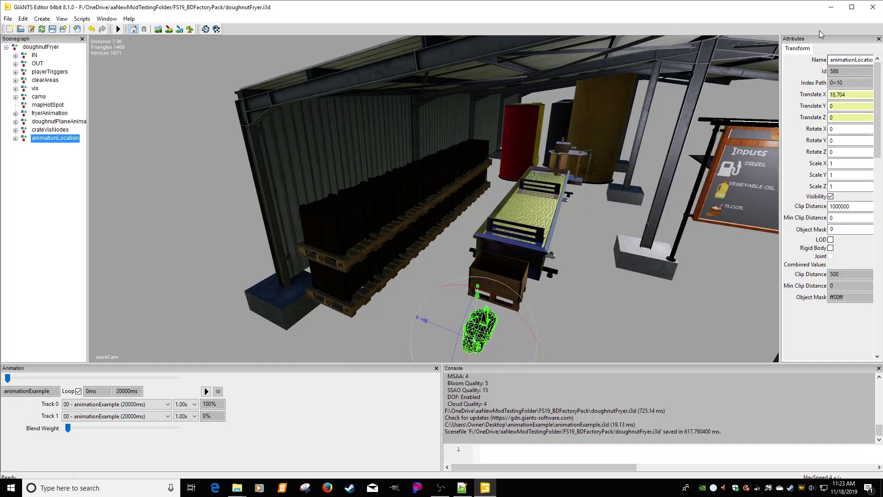
left_click(852, 7)
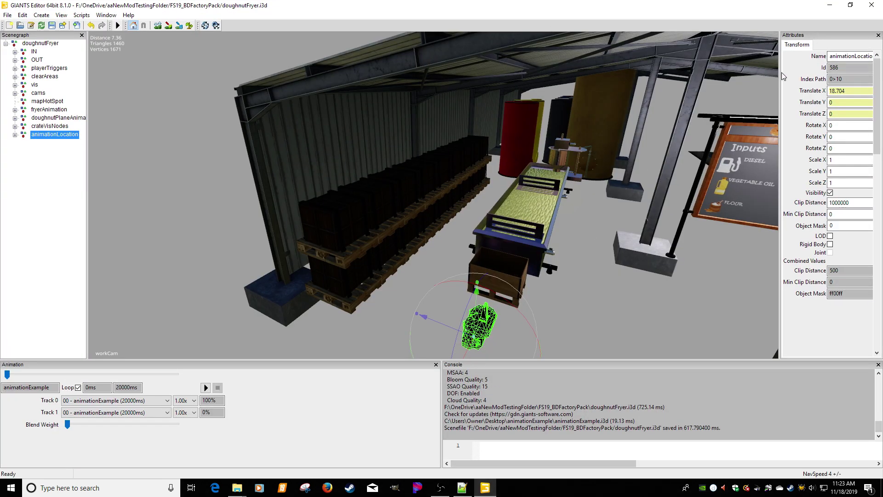
left_click_drag(783, 75, 698, 76)
double_click(773, 56)
key("ctrl+c")
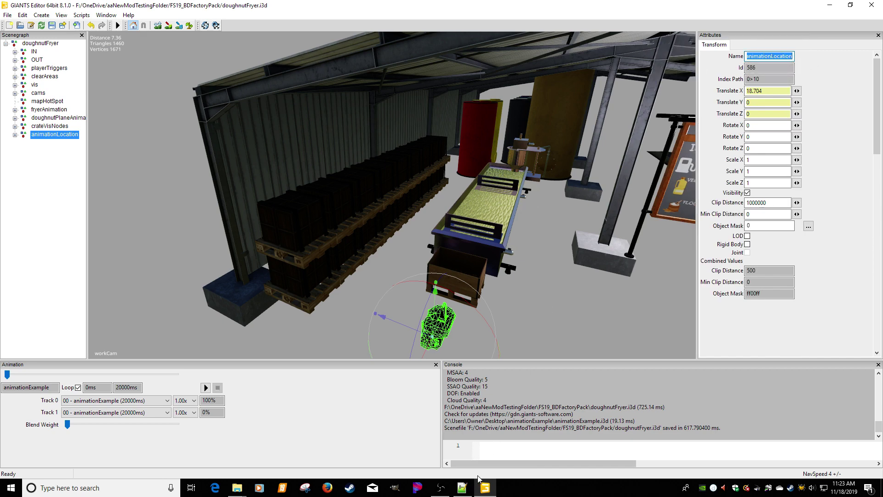
left_click(462, 488)
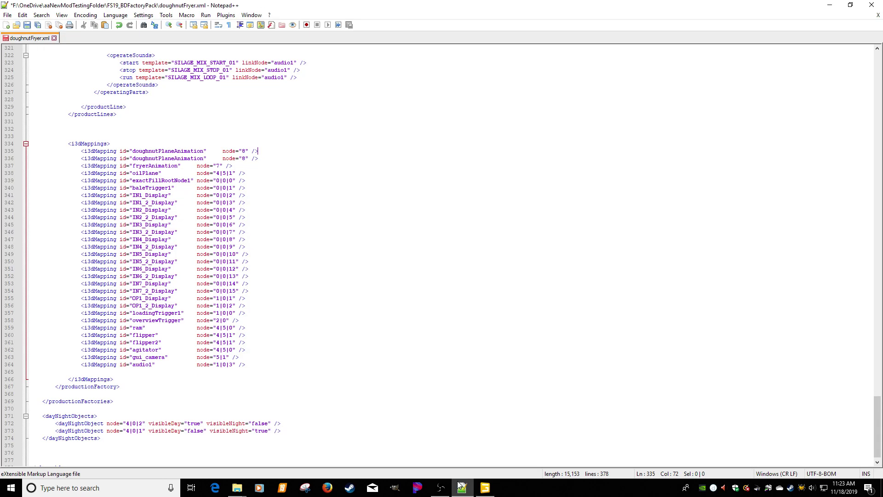
double_click(177, 154)
key("ctrl+v")
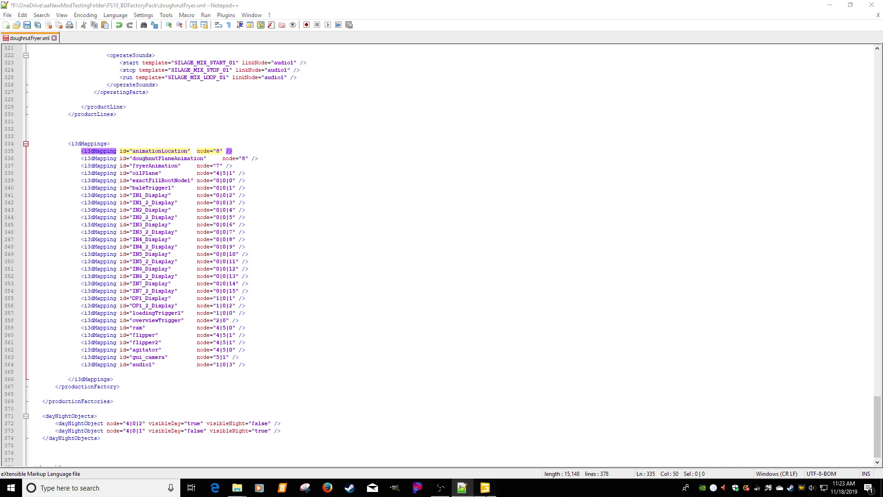
- Check animationLocation's index path in GIANTS Editor and set the node of its mapping in Notepad++ to 10
left_click(485, 487)
double_click(756, 79)
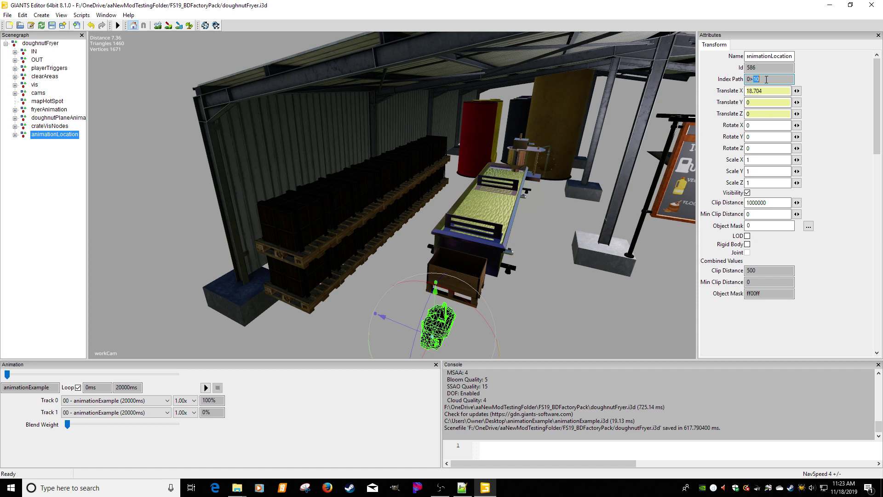
left_click(758, 79)
mouse_move(754, 81)
left_mouse_down()
mouse_move(737, 79)
mouse_move(746, 77)
left_mouse_up()
left_click(462, 488)
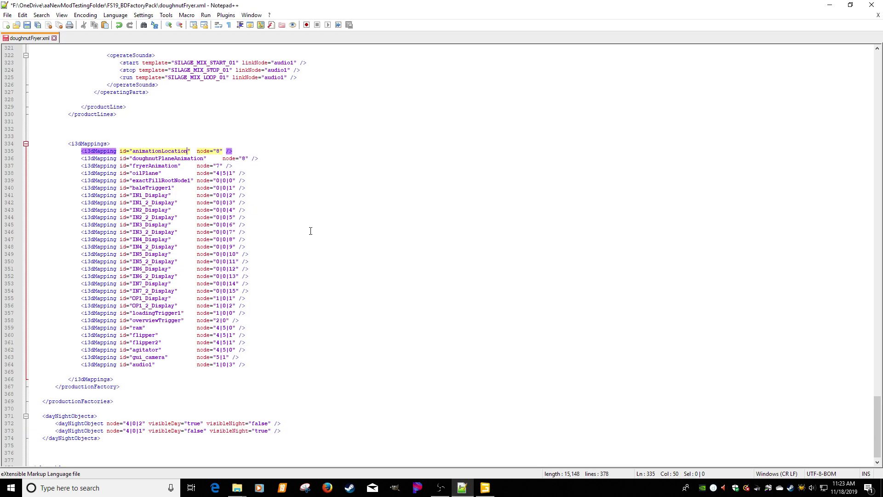
key("BackSpace")
type("10")
left_click(299, 169)
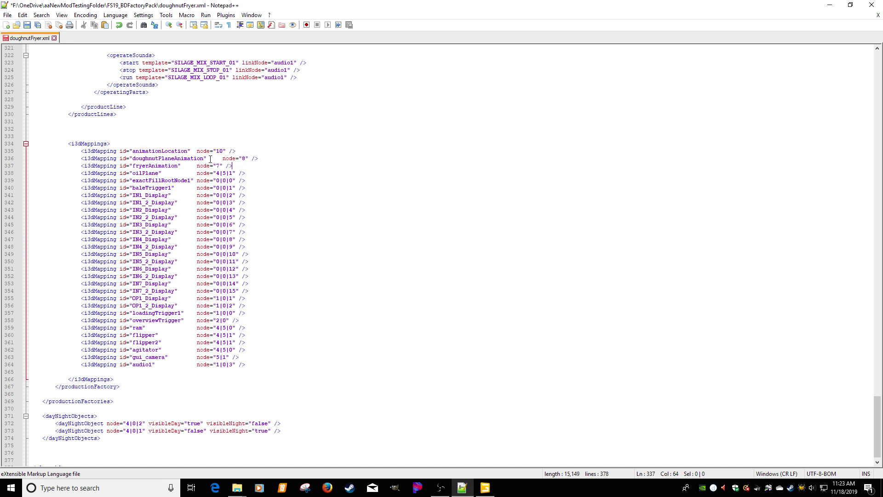
- Close GIANTS Editor and return to doughnutFryer.xml in Notepad++
left_click(485, 487)
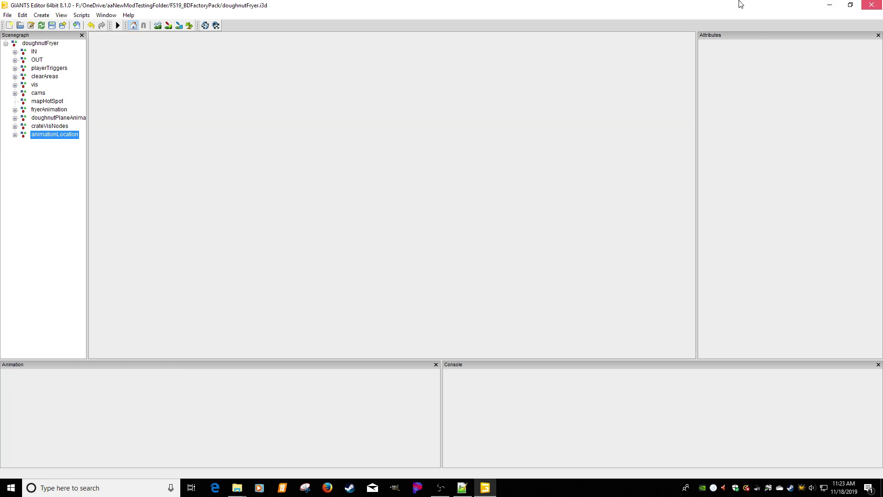
left_click(872, 5)
left_click(336, 136)
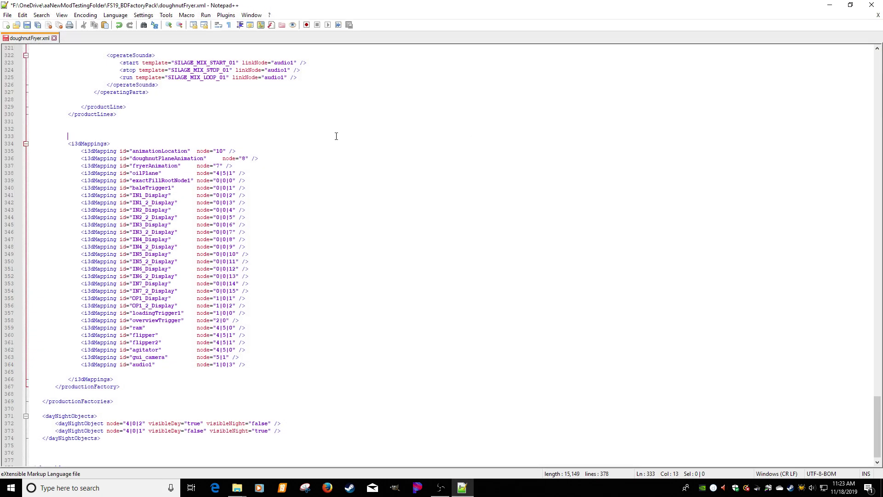
- Copy the animationLocation mapping id, search for "clip" to reach the animationClips block, and paste the id on an empty line there
double_click(164, 151)
key("ctrl+c")
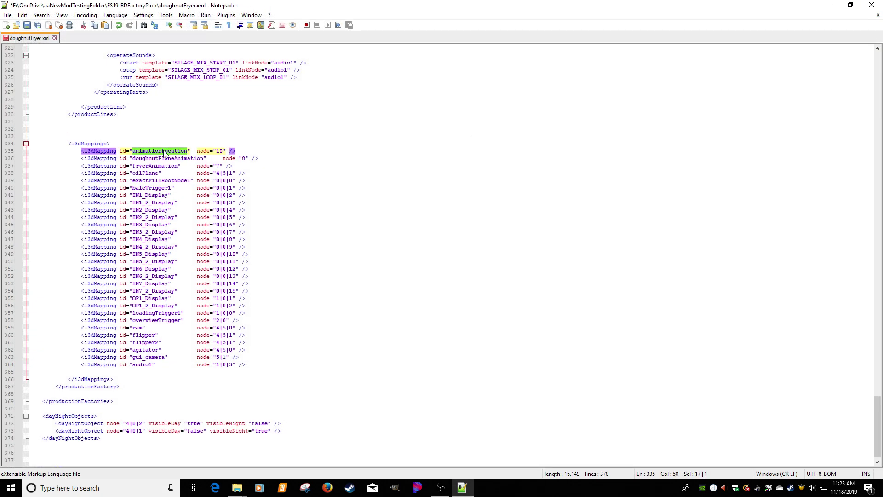
left_click(280, 145)
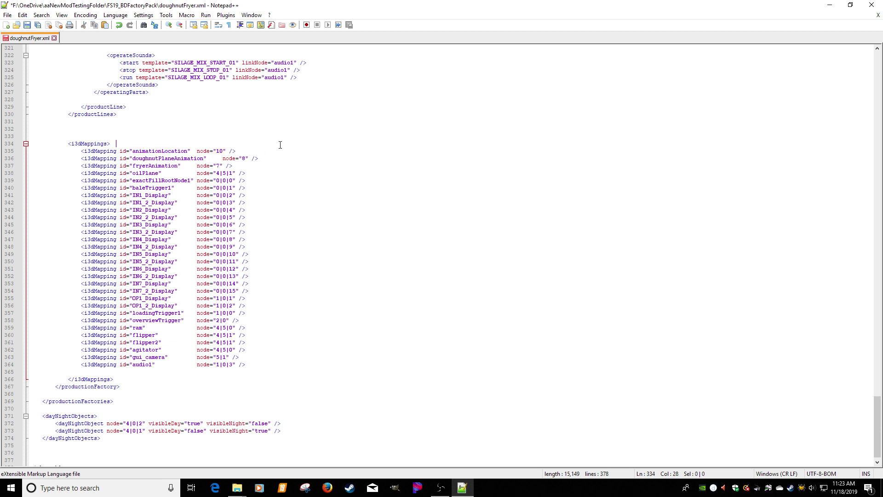
key("ctrl+f")
key("Return")
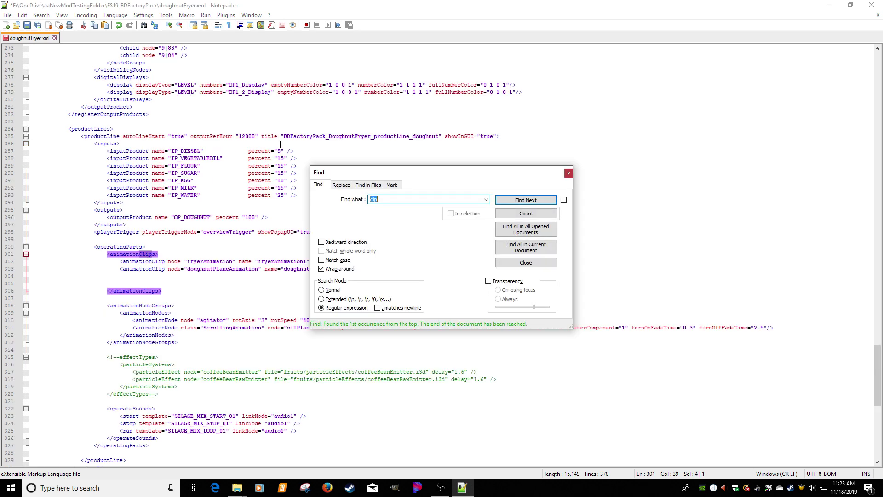
left_click_drag(373, 173, 454, 325)
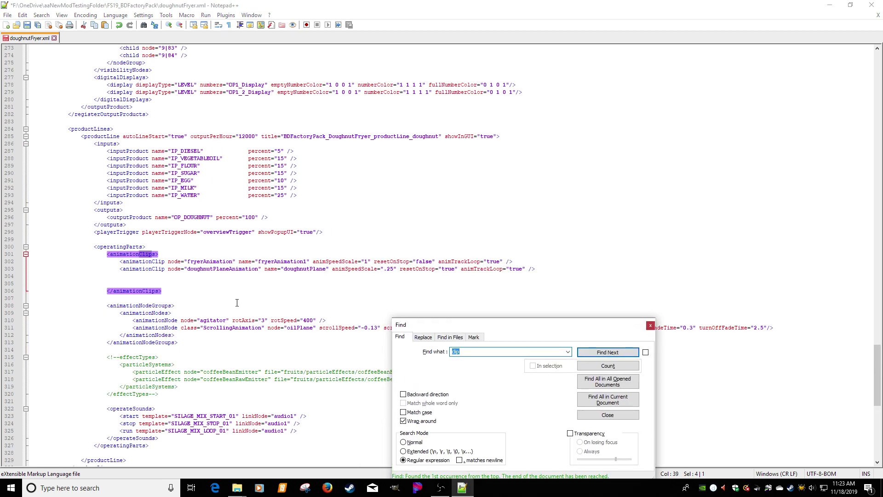
left_click(141, 262)
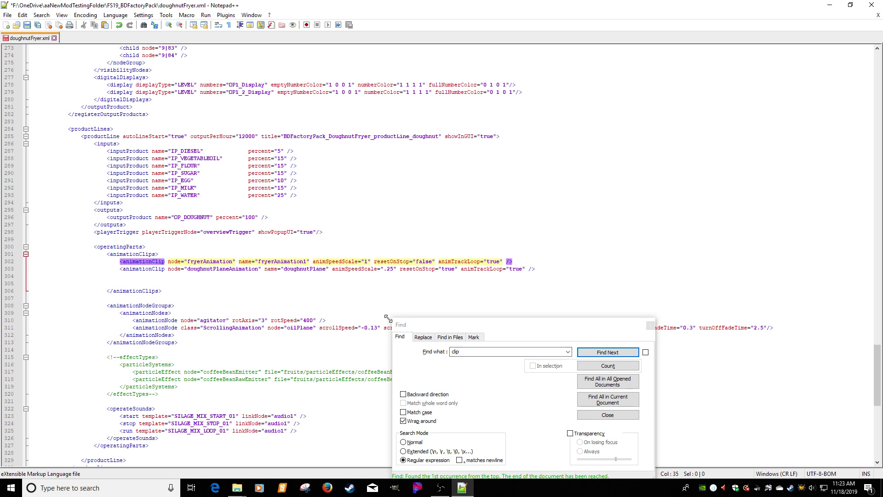
left_click_drag(412, 326, 428, 365)
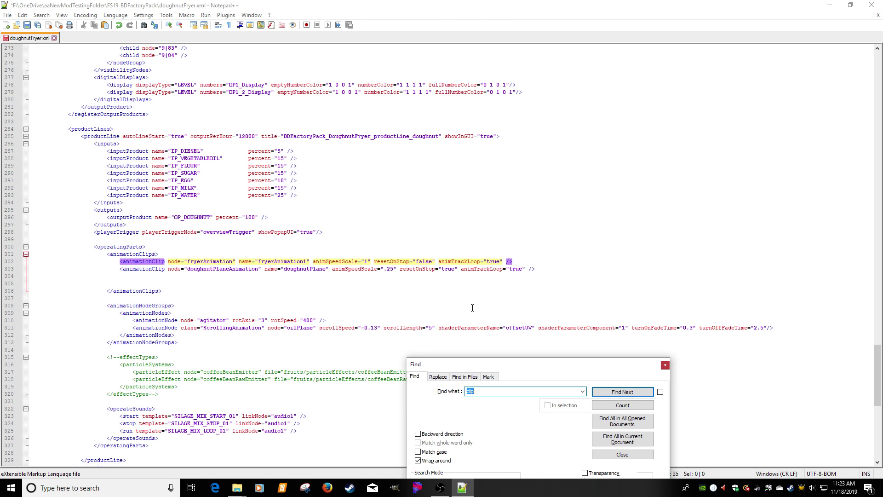
left_click(145, 281)
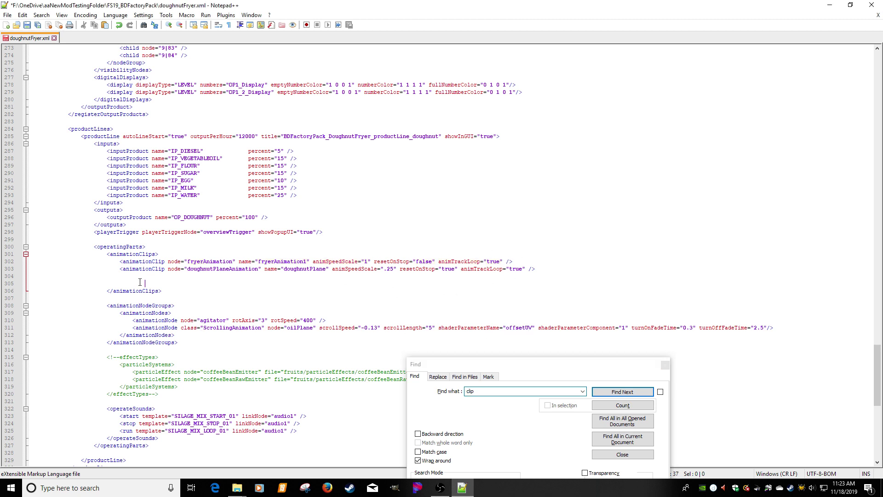
key("ctrl+v")
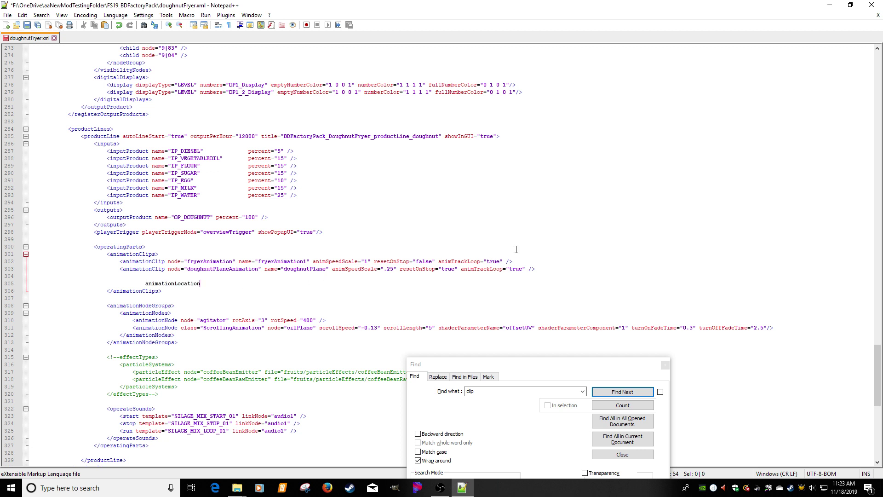
- Duplicate the doughnutPlaneAnimation animationClip line directly below itself in the animationClips block
left_click(543, 268)
key("shift+Home")
key("shift+Home")
key("ctrl+c")
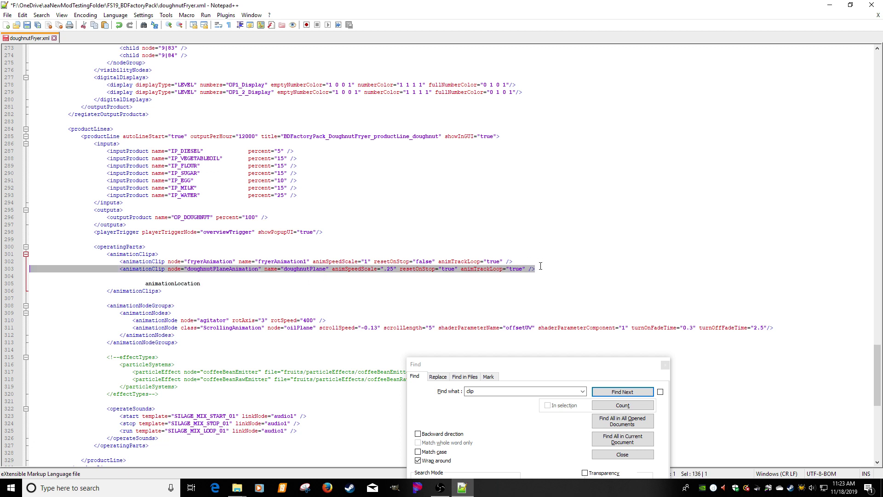
key("End")
key("Return")
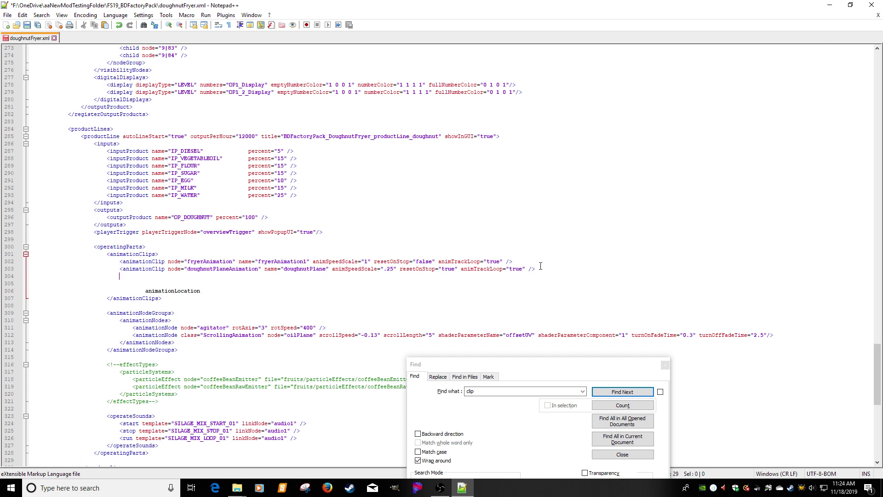
key("shift+Home")
key("ctrl+v")
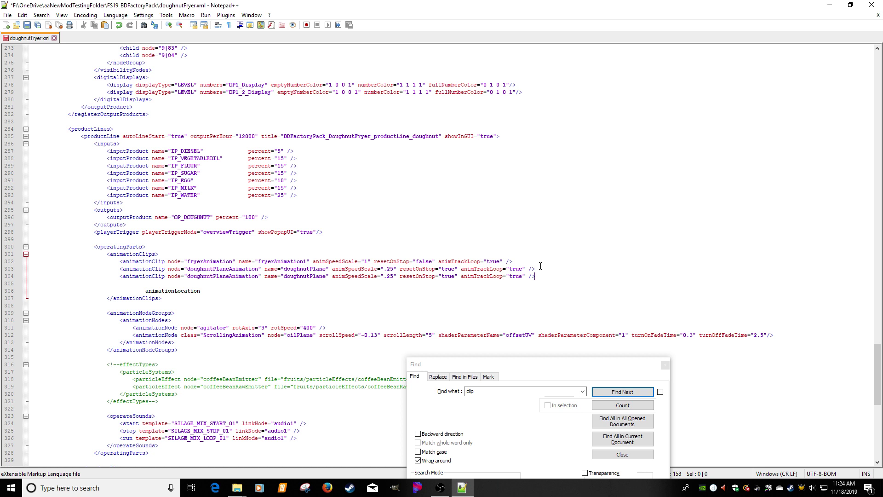
- Cut the loose animationLocation text and use it as the node of the duplicated animationClip
left_click(318, 276)
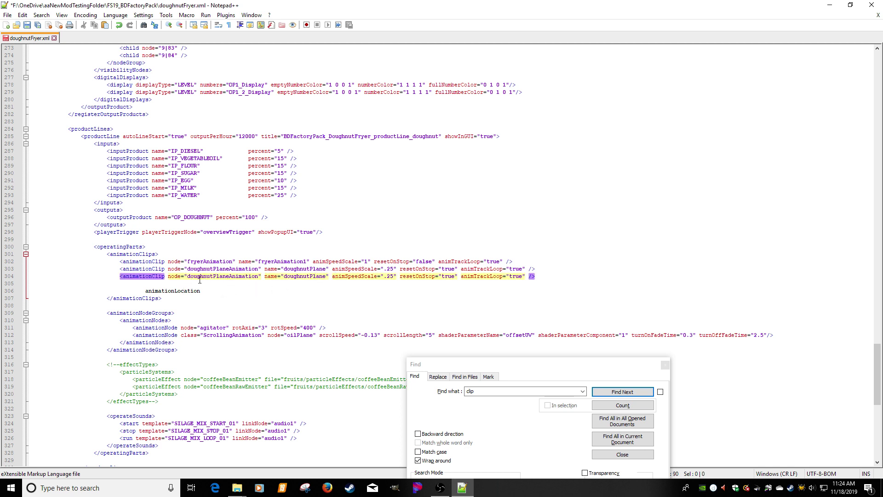
double_click(181, 291)
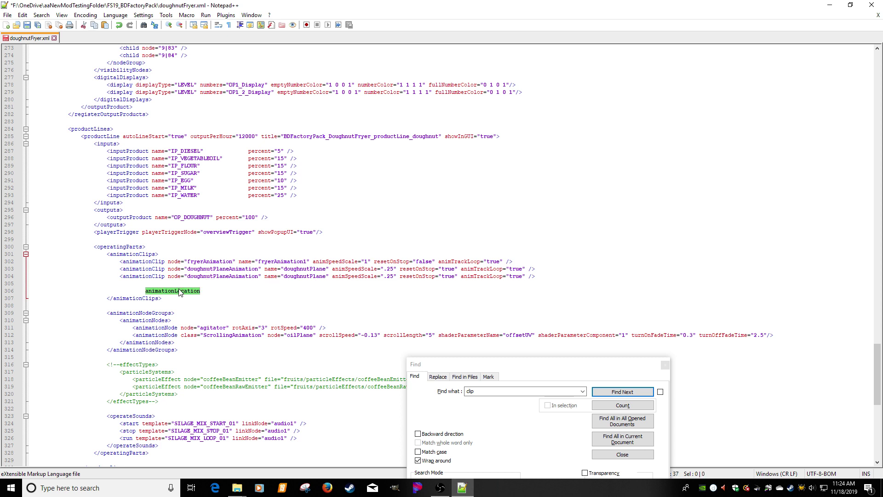
key("ctrl+x")
double_click(214, 276)
key("ctrl+v")
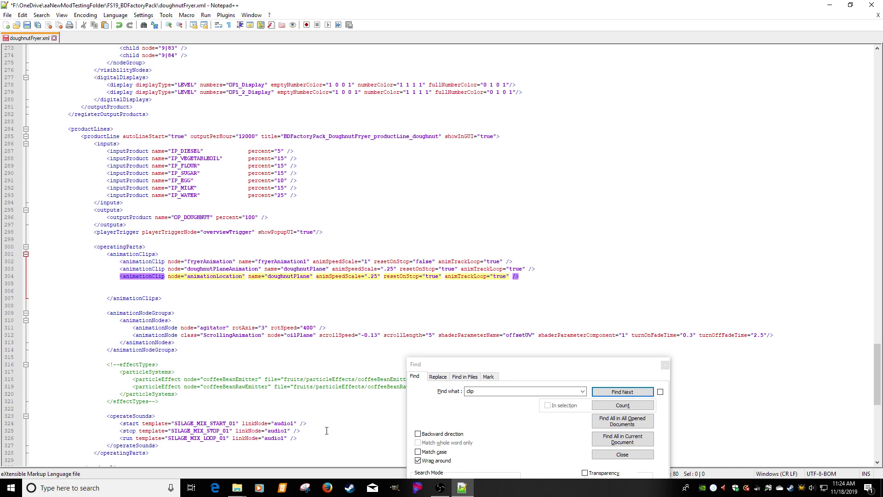
- Reopen doughnutFryer.i3d from the FS19_BDFactoryPack folder in GIANTS Editor and select the animationLocation group
mouse_move(237, 488)
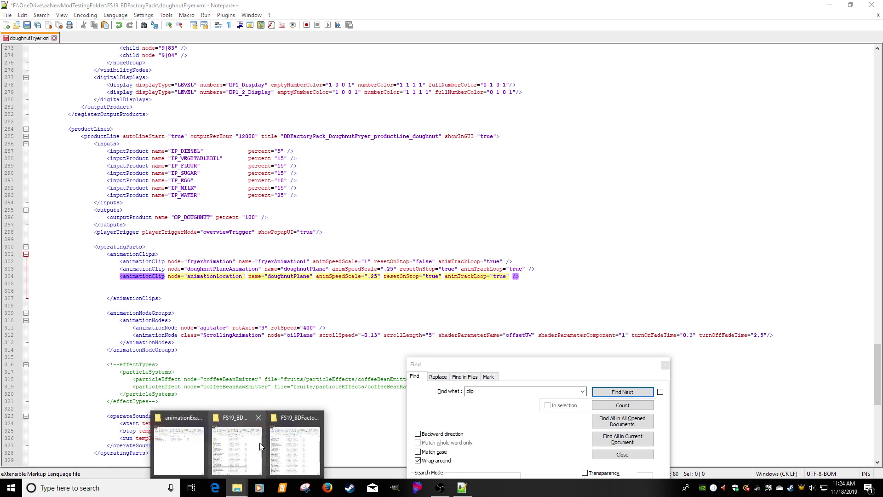
left_click(291, 420)
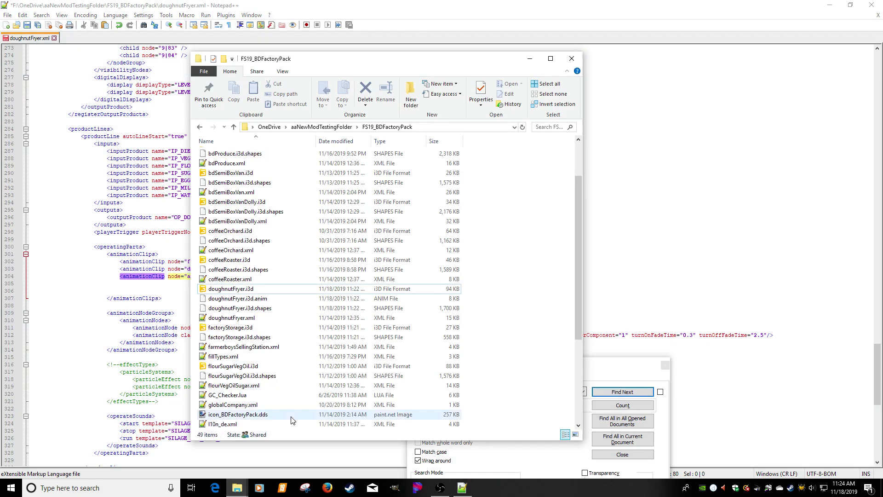
double_click(246, 289)
double_click(324, 220)
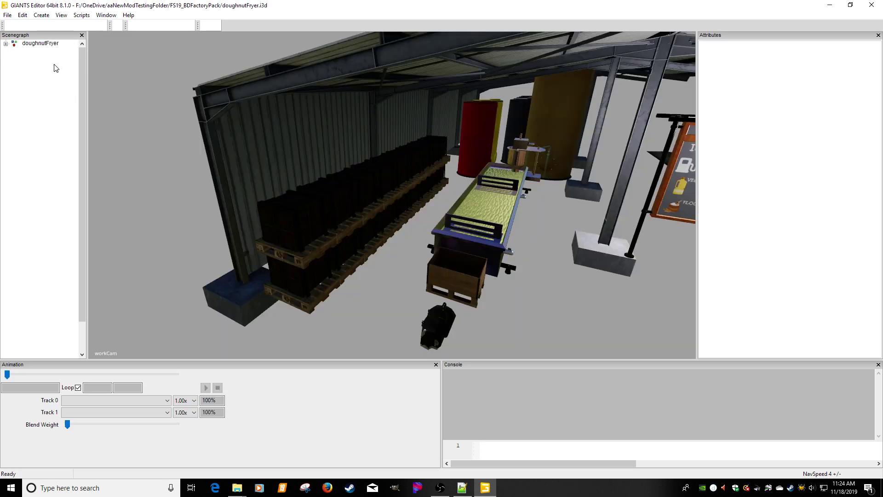
left_click(46, 134)
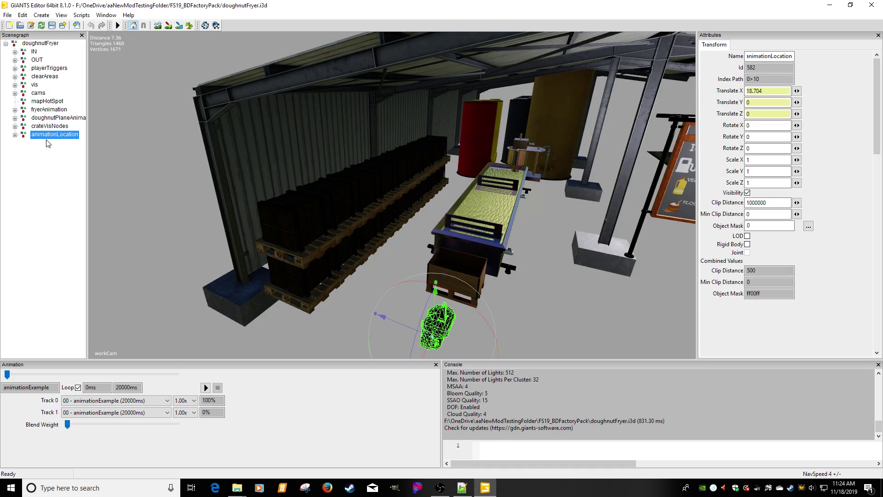
- Copy the clip name animationExample from the animationLocation group, close GIANTS Editor, and use it as the duplicated animationClip's name in doughnutFryer.xml
double_click(38, 388)
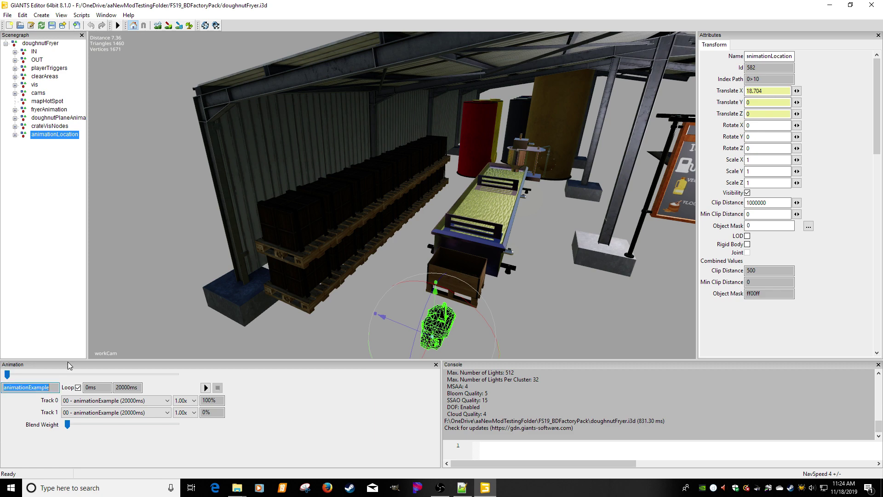
left_click(871, 4)
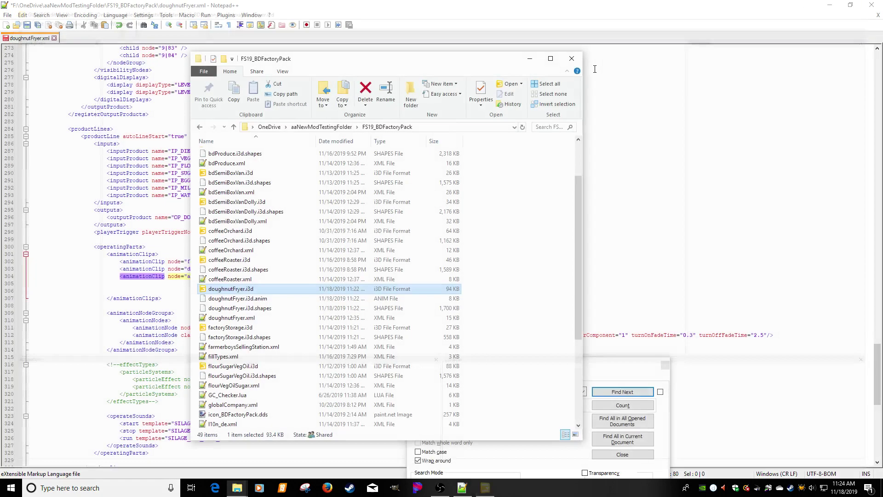
left_click(155, 98)
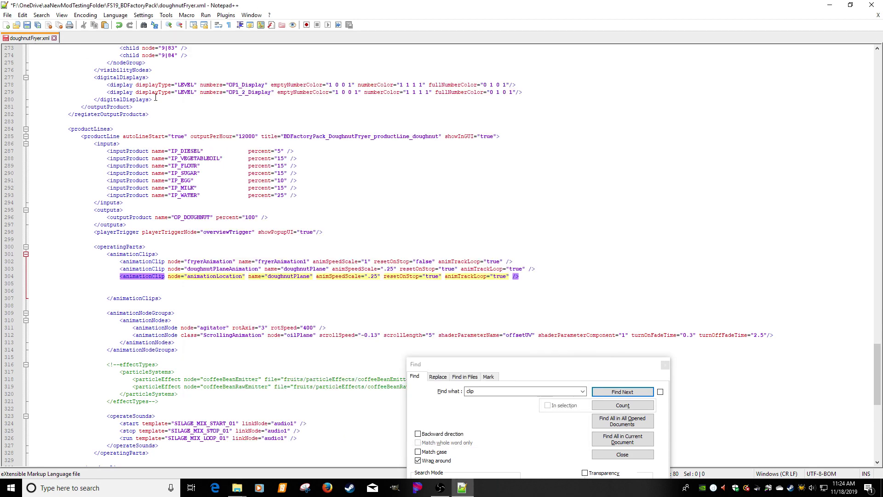
double_click(296, 277)
key("ctrl+v")
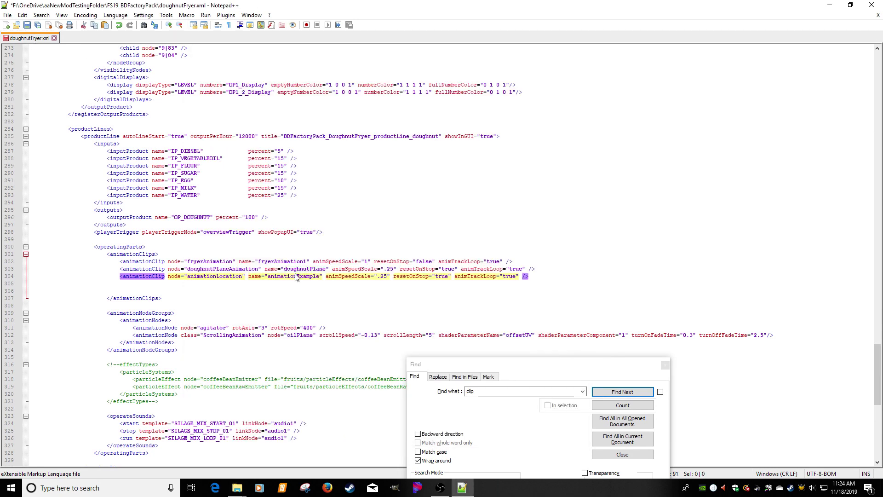
- Set the animSpeedScale of the animationExample clip to 2 and save doughnutFryer.xml
left_click_drag(380, 276, 389, 276)
type("1")
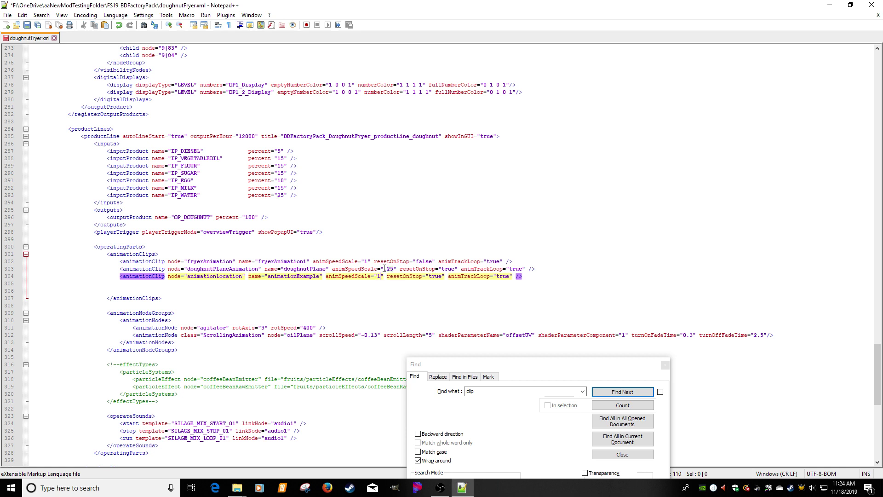
key("BackSpace")
type("2")
left_click(27, 25)
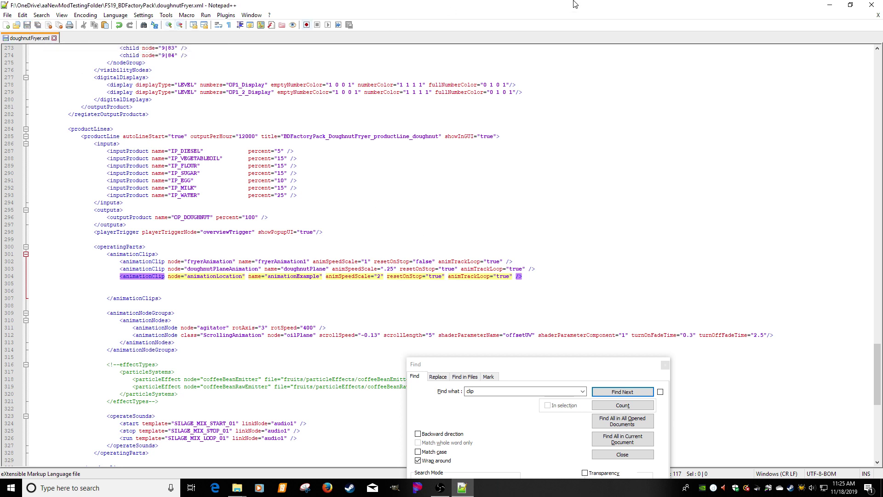
- Close Notepad++ and all the open folder windows to clear the desktop
left_click(878, 15)
left_click(872, 5)
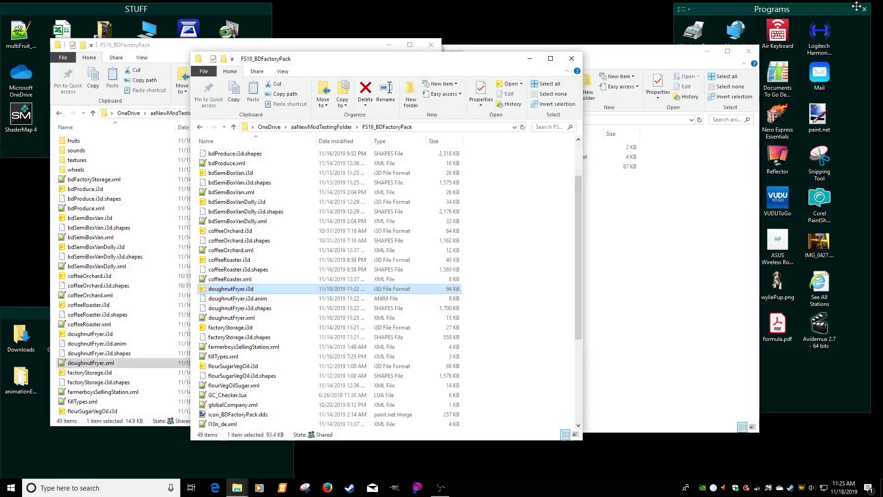
left_click_drag(581, 55, 451, 48)
left_click(432, 45)
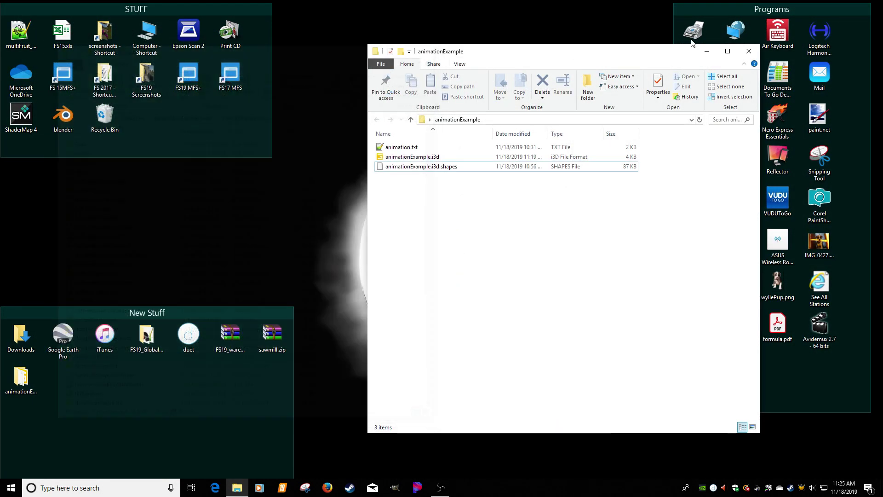
left_click(748, 51)
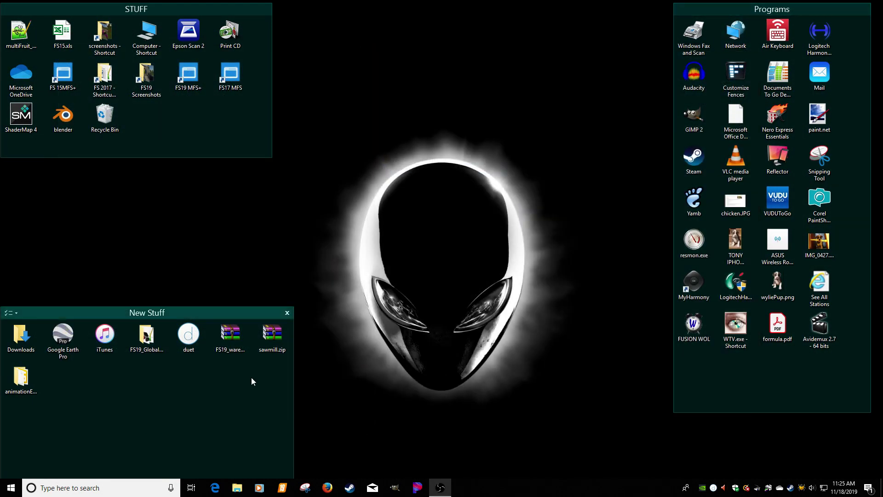
- Launch Farming Simulator 19 and start the career savegame on Felsbrunn with the already selected mods
left_click(350, 487)
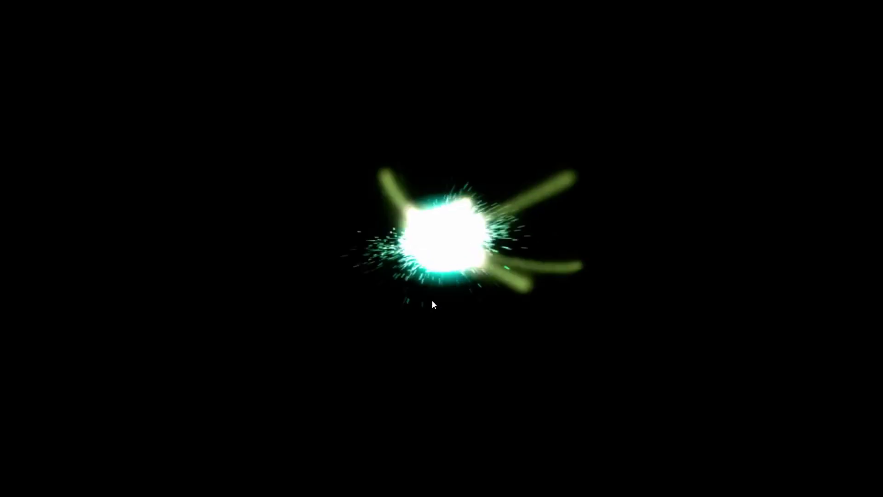
left_click(430, 256)
left_click(432, 244)
left_click(438, 227)
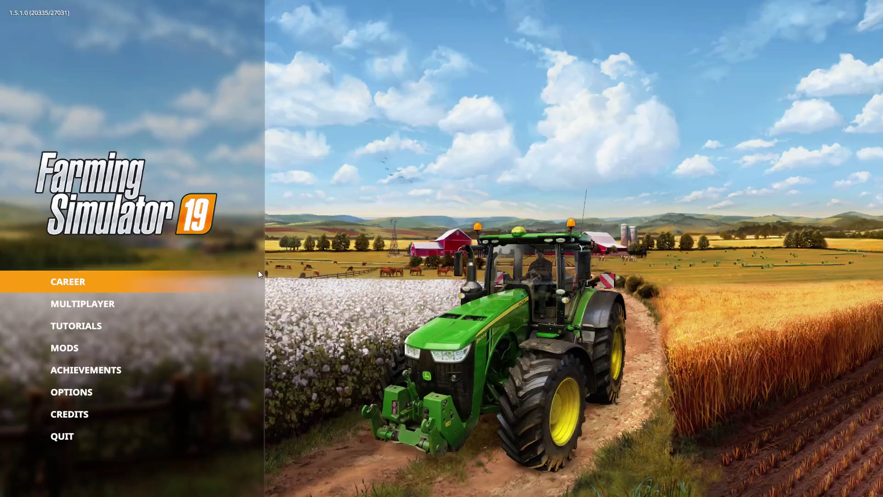
left_click(154, 290)
left_click(406, 231)
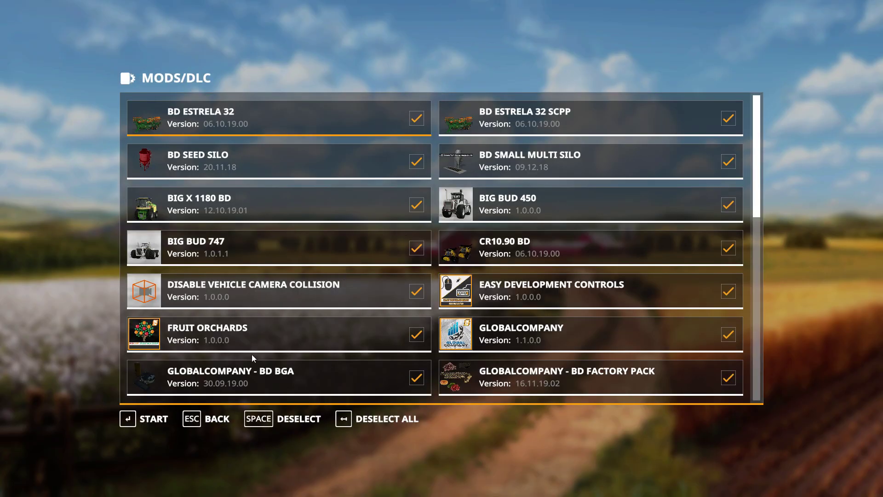
left_click(142, 423)
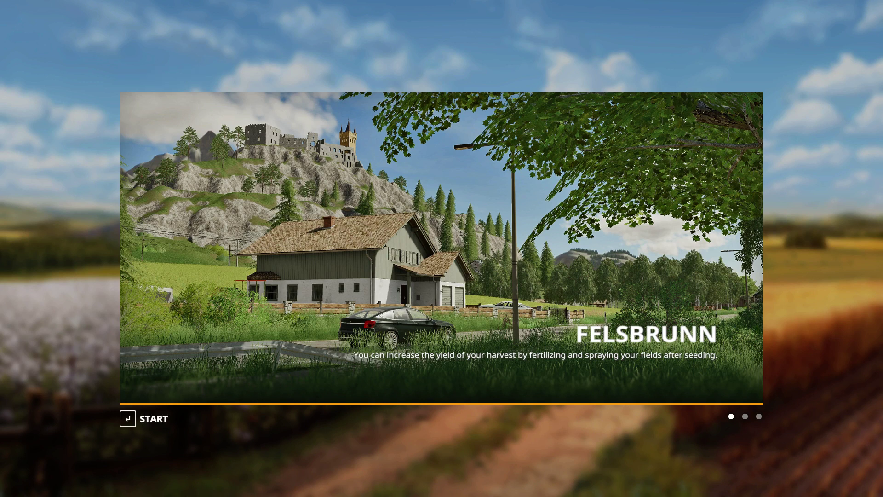
key("Return")
- Walk up to the doughnut factory and back away from it to look for the example animation by the crate
key("w")
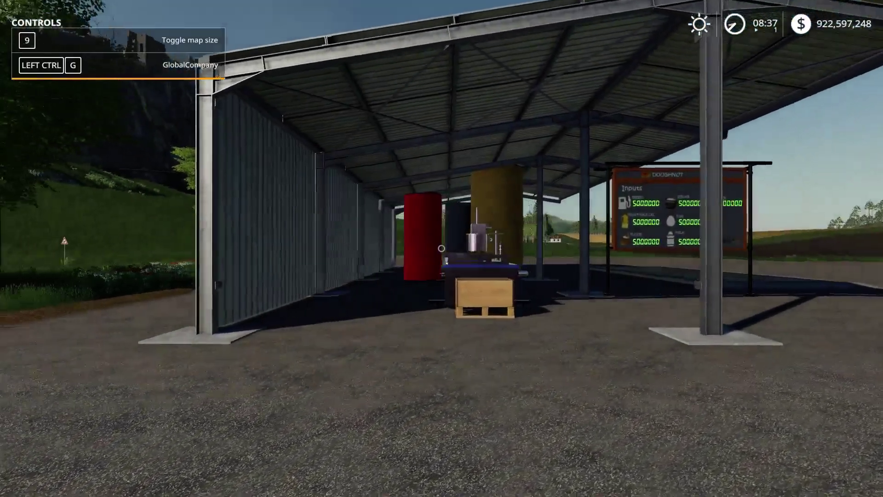
key("w")
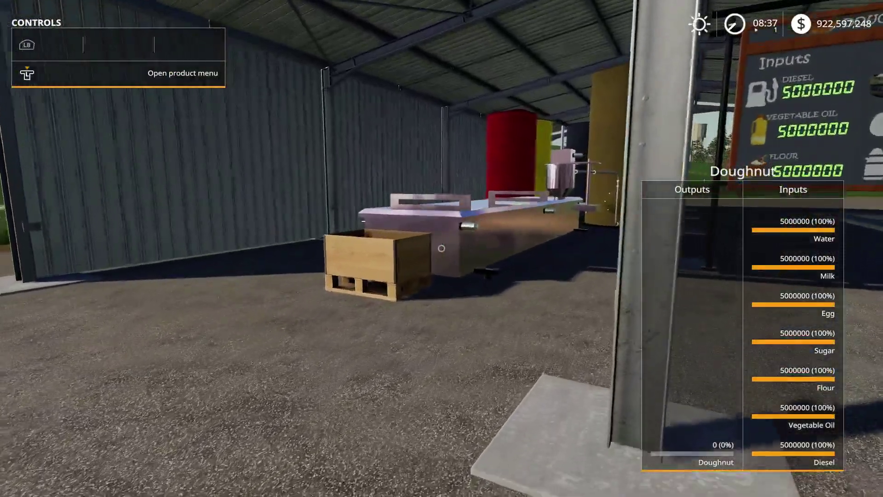
key("w")
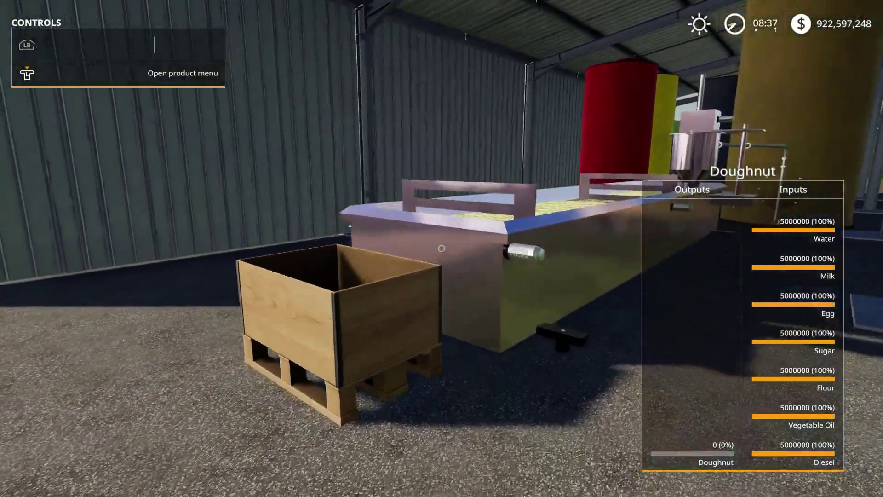
key("s")
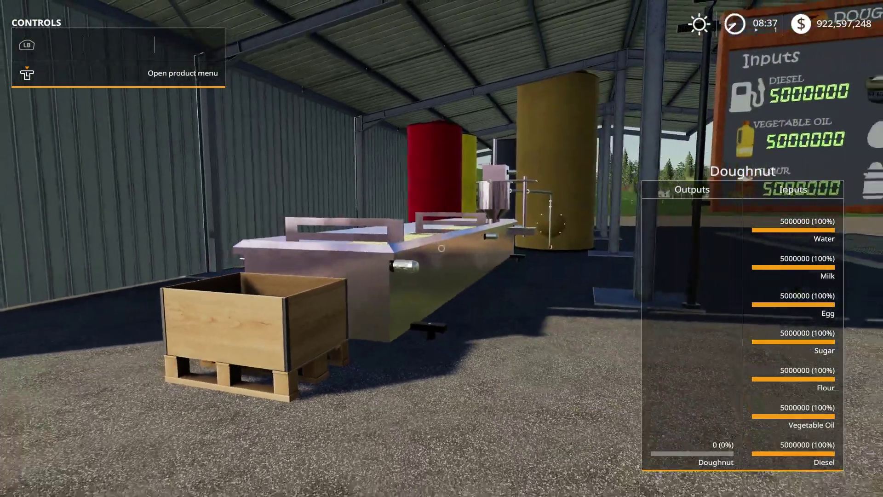
key("s")
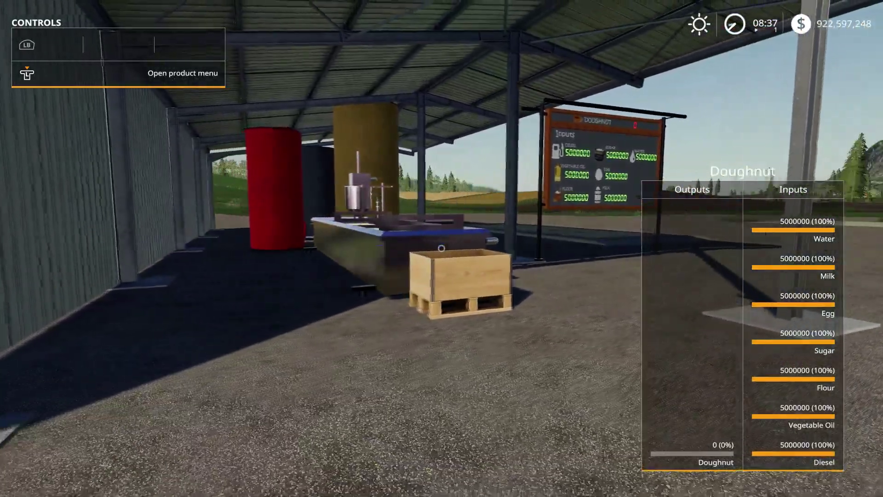
key("s")
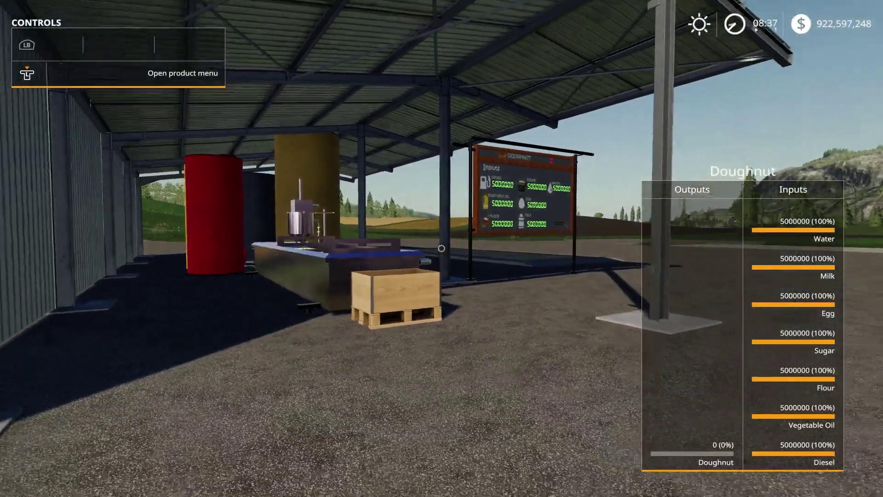
key("s")
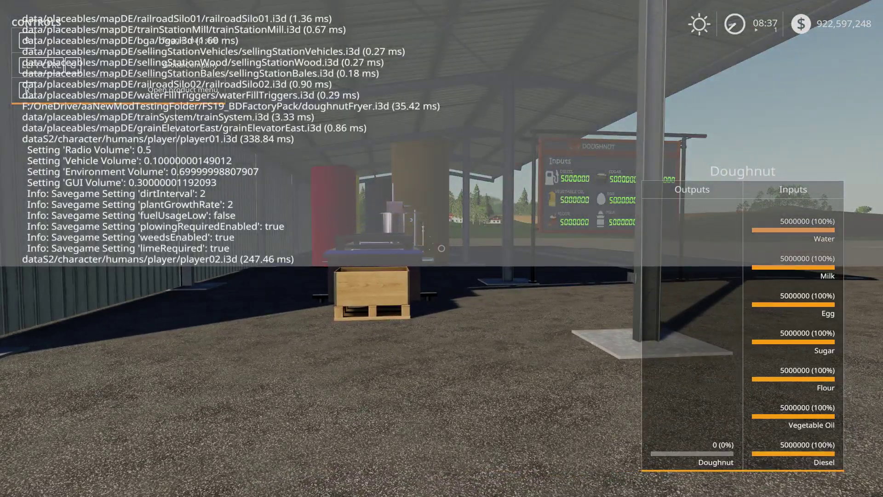
- Check the game's console log, and inspect the fryer and the area around the pallet crate from several sides
key("grave")
key("grave")
key("d")
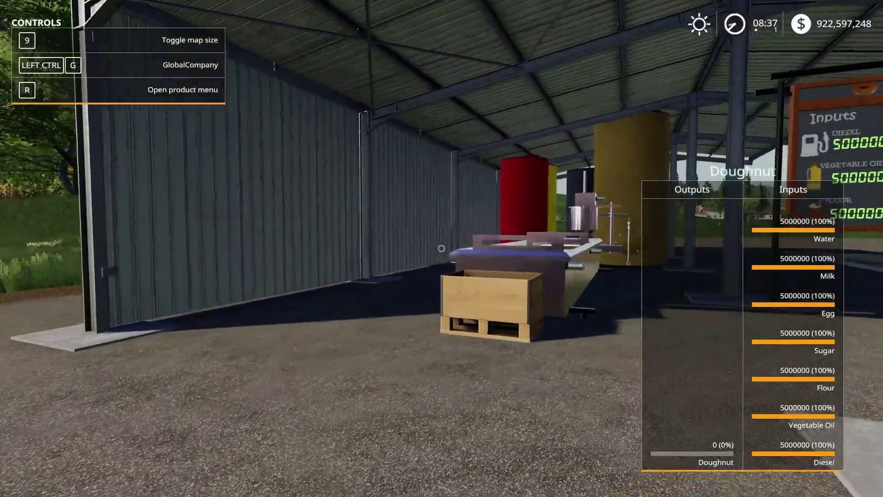
key("w")
key("d")
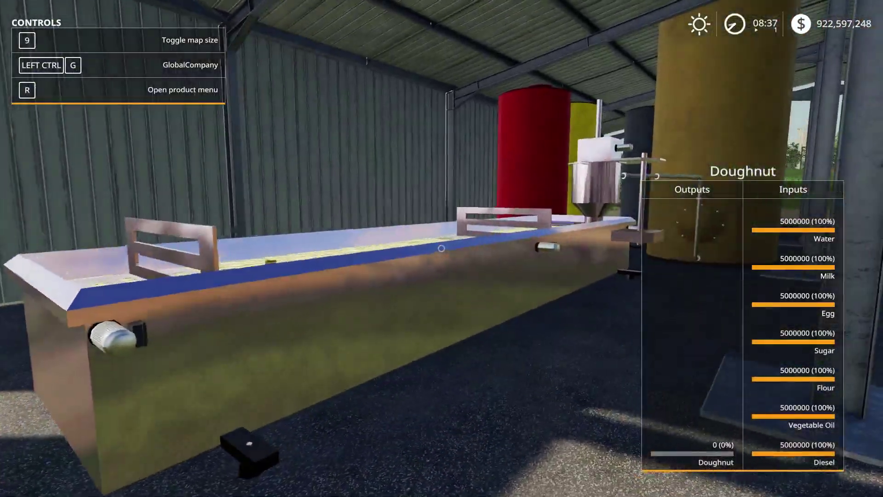
key("s")
key("a")
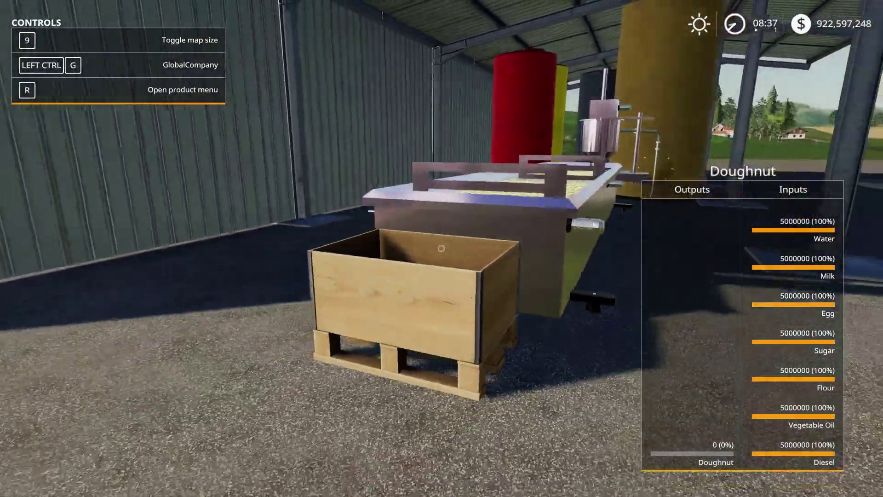
key("s")
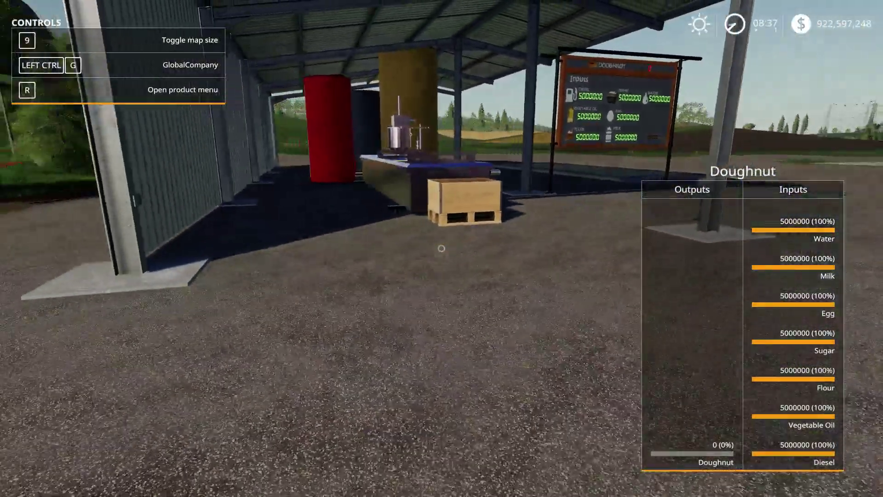
key("a")
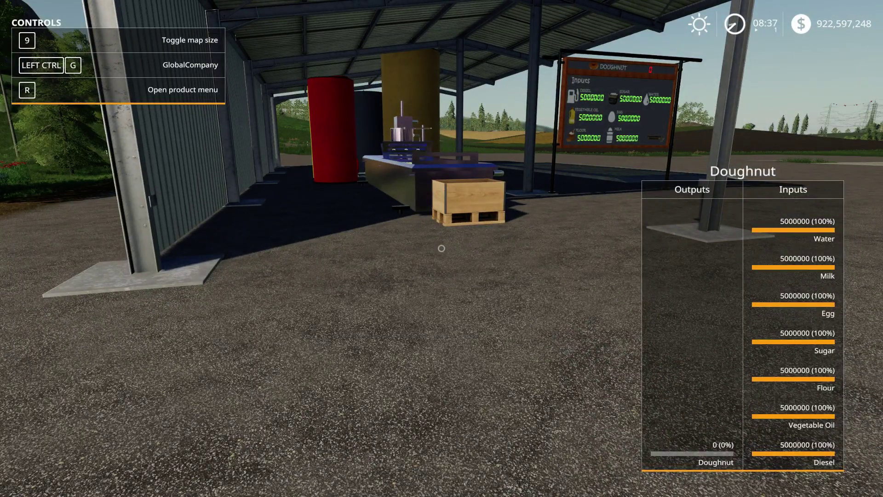
- Switch out of the game to the desktop and close the GIANTS Engine window
key("alt+Tab")
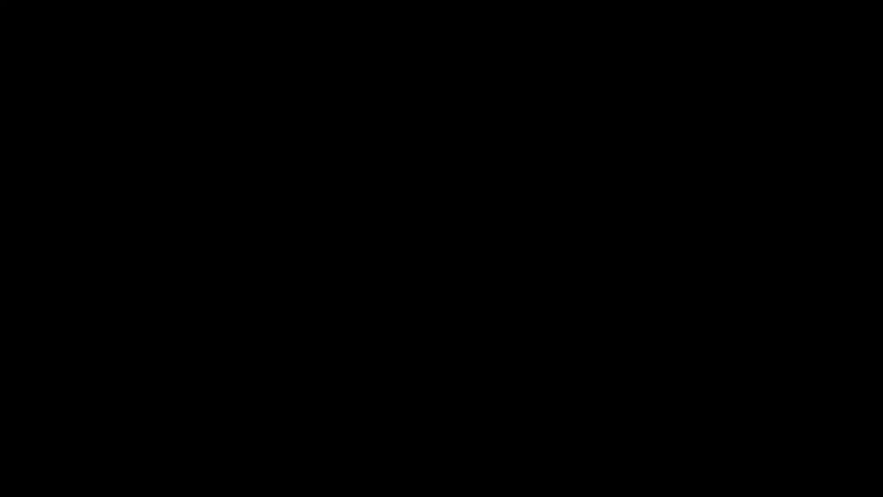
right_click(462, 487)
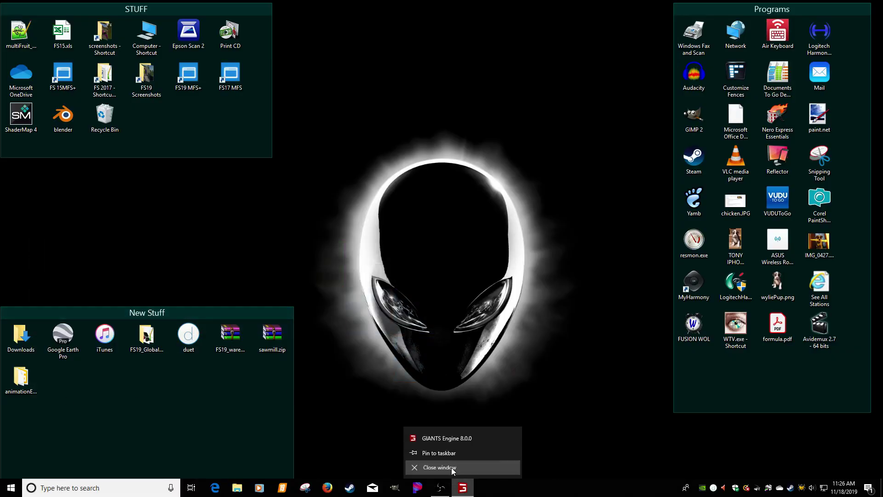
left_click(431, 416)
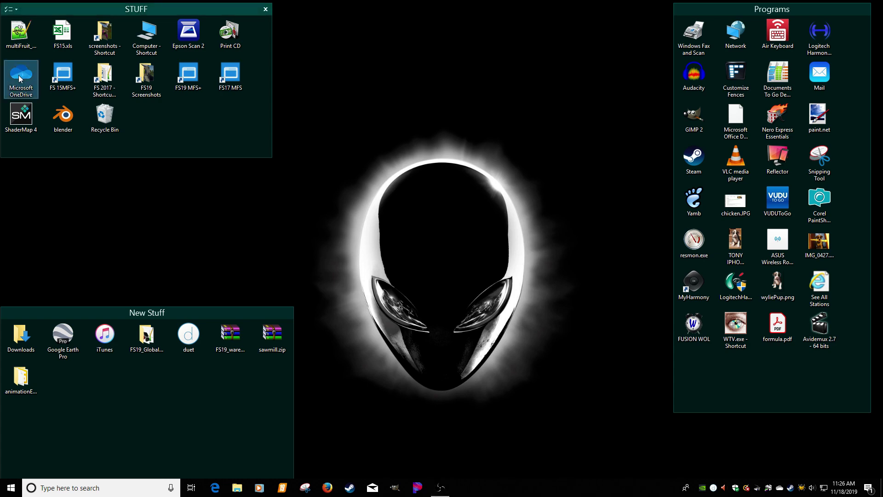
- Open doughnutFryer.i3d from aaNewModTestingFolder's FS19_BDFactoryPack folder in GIANTS Editor version 8.1.0
double_click(233, 70)
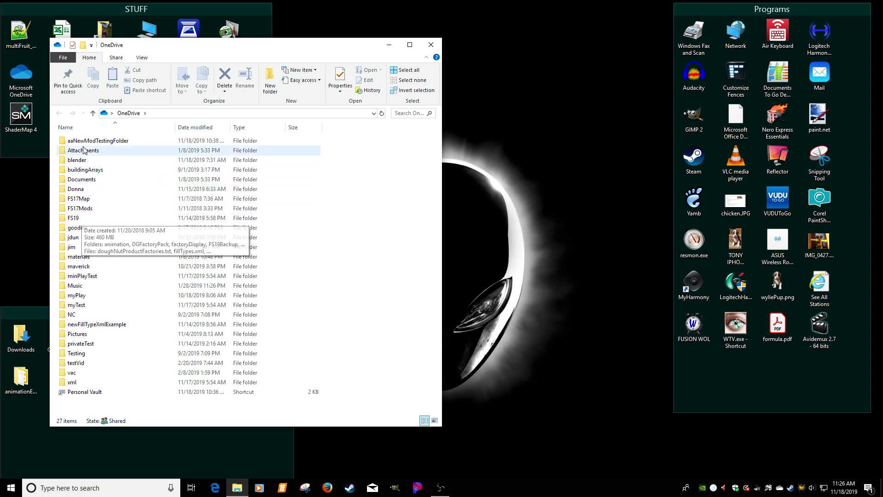
double_click(97, 141)
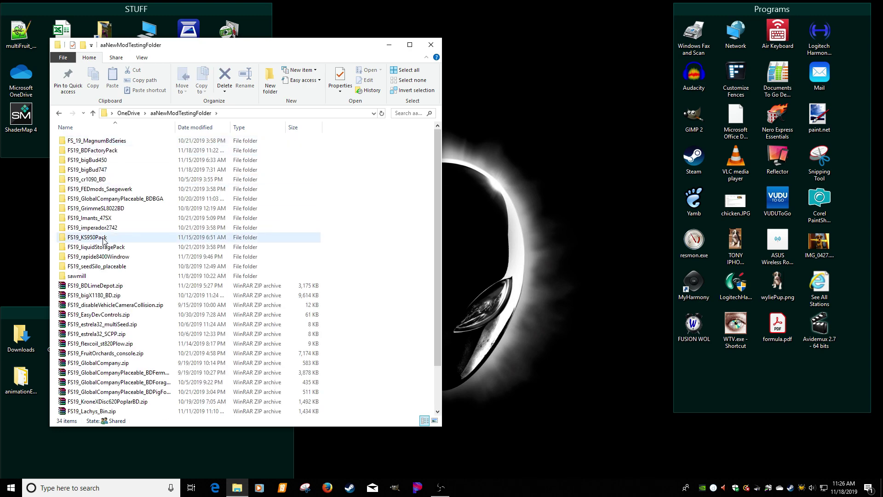
double_click(94, 150)
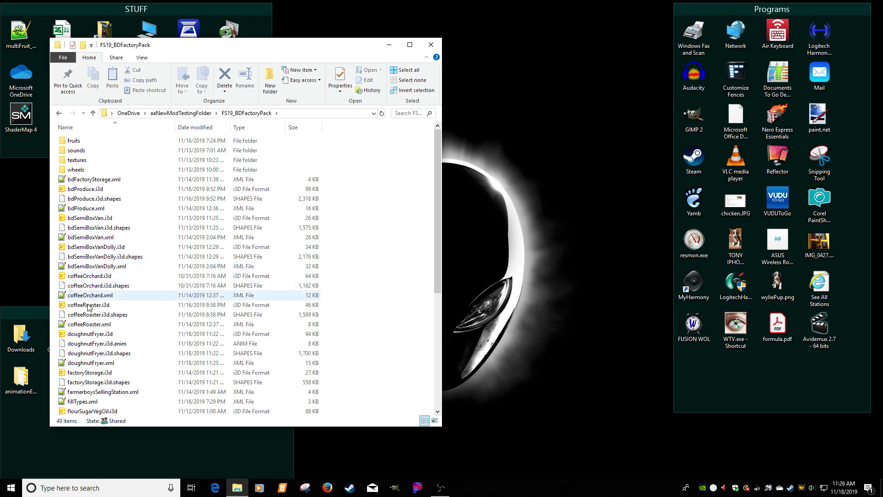
left_click(84, 335)
double_click(84, 336)
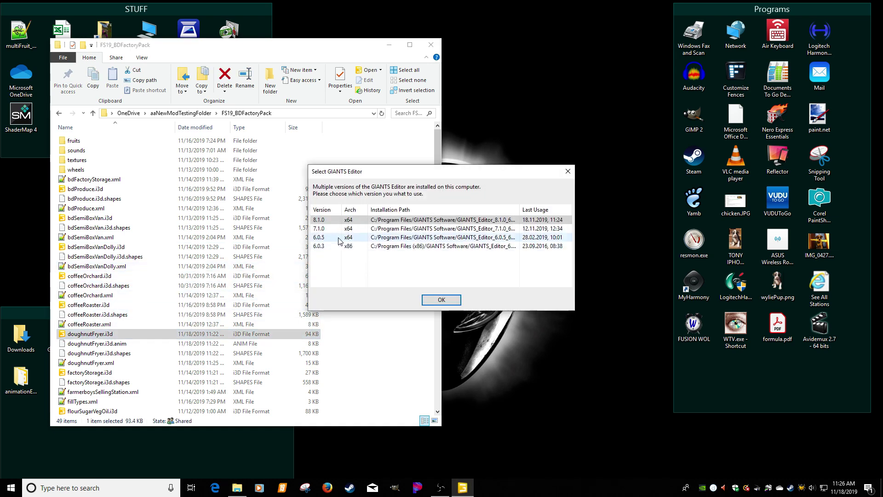
left_click(442, 300)
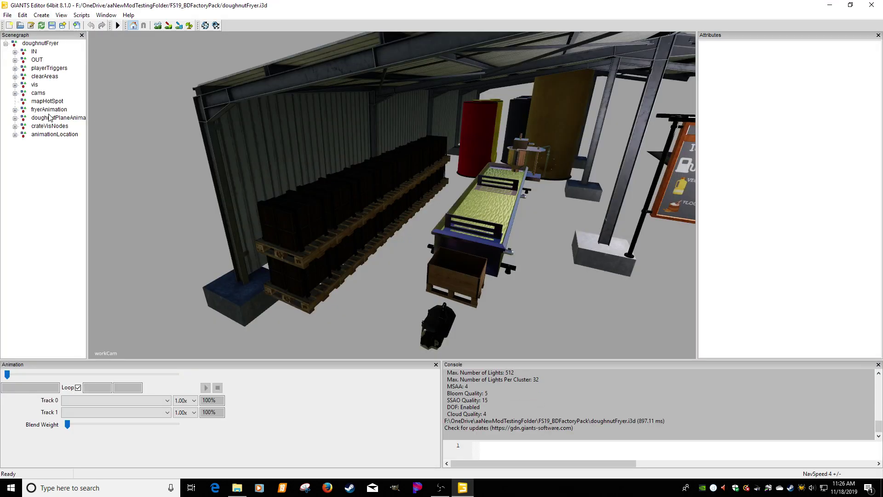
- Select the animationLocation group in the scenegraph and play its animationExample clip
left_click(52, 135)
left_click(66, 175)
left_click(55, 137)
left_click(56, 175)
left_click(52, 137)
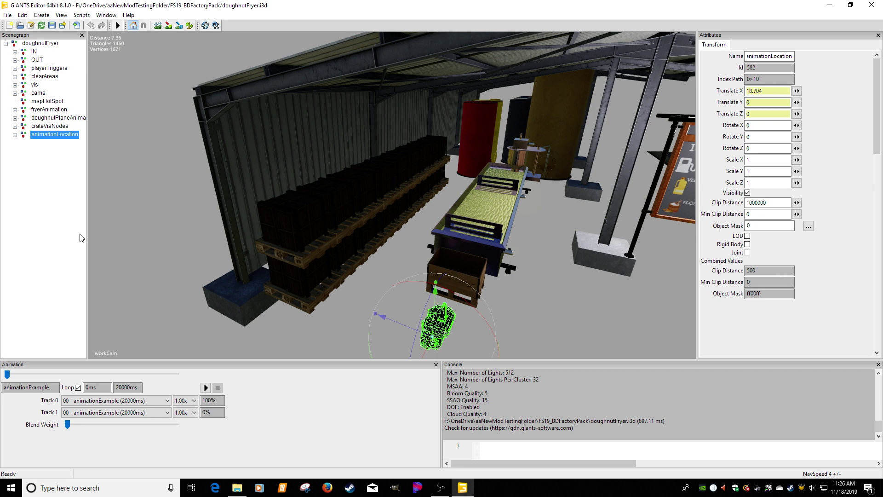
left_click(205, 387)
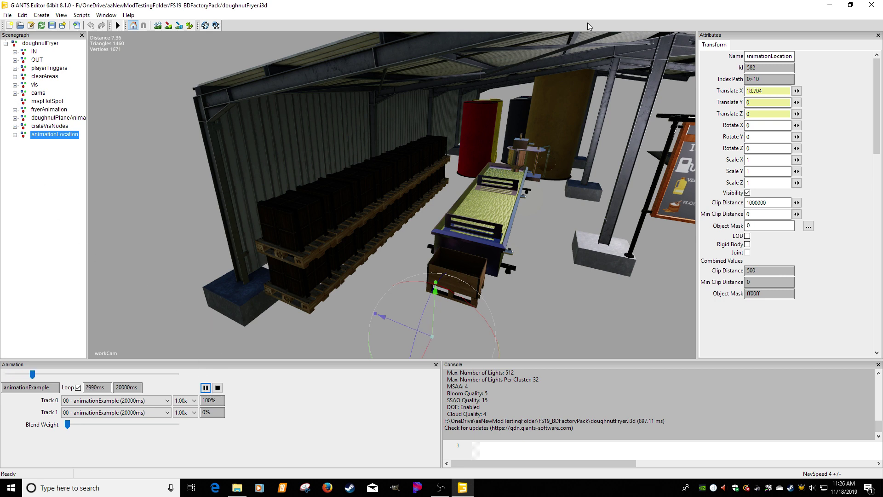
- Switch to the desktop, open the animationExample folder and review the keyframes in animation.txt
left_click(822, 10)
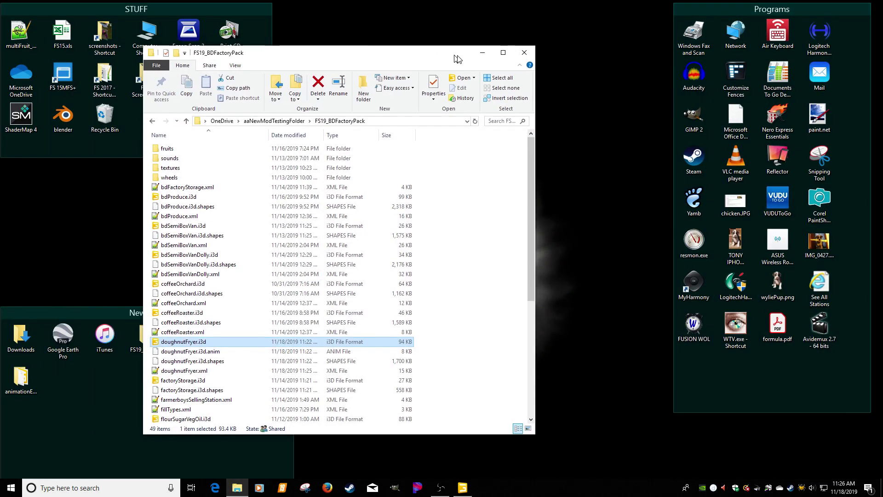
left_click_drag(457, 58, 667, 68)
left_click(30, 390)
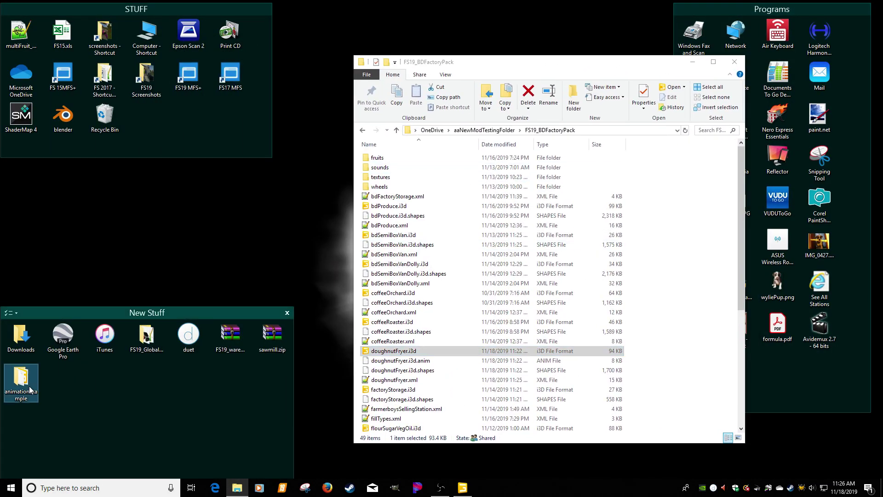
double_click(30, 390)
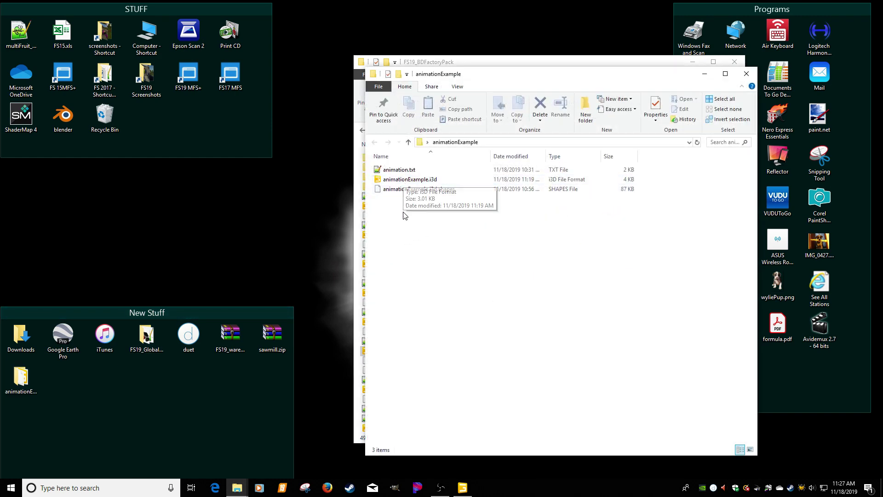
double_click(398, 170)
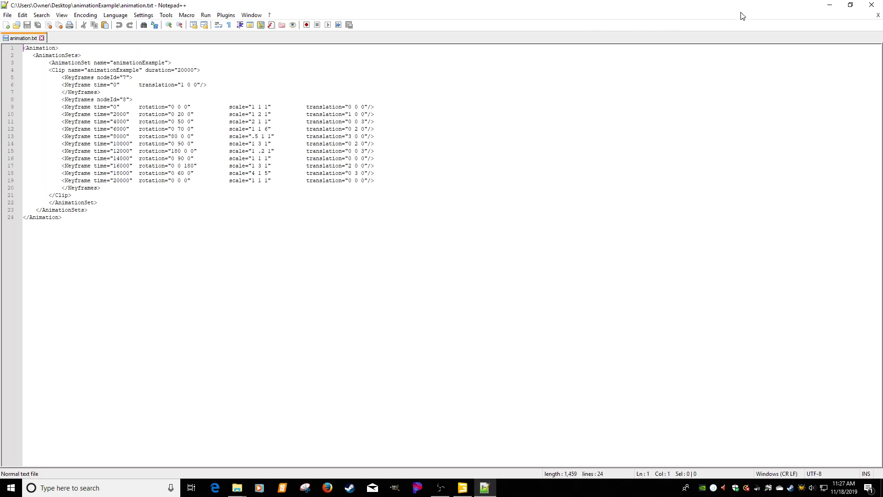
left_click(830, 7)
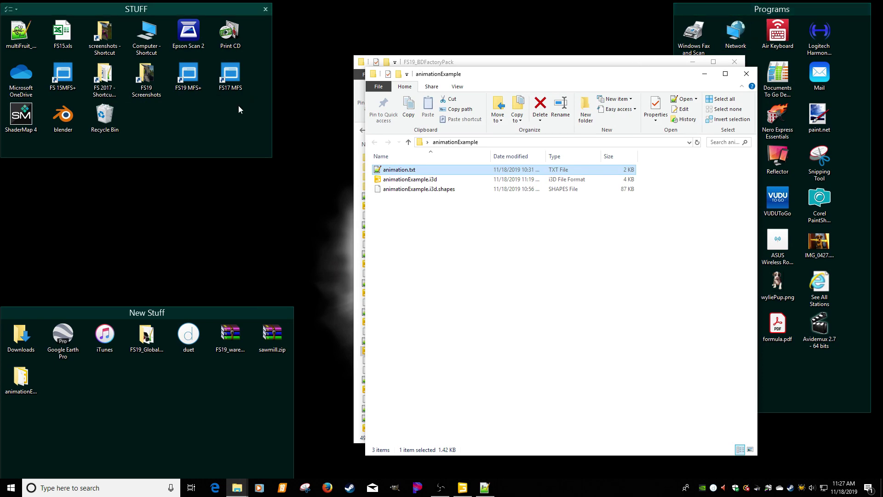
- Move test.i3d, test.i3d.anim and test.i3d.shapes from the Recycle Bin back into the animationExample folder
double_click(117, 118)
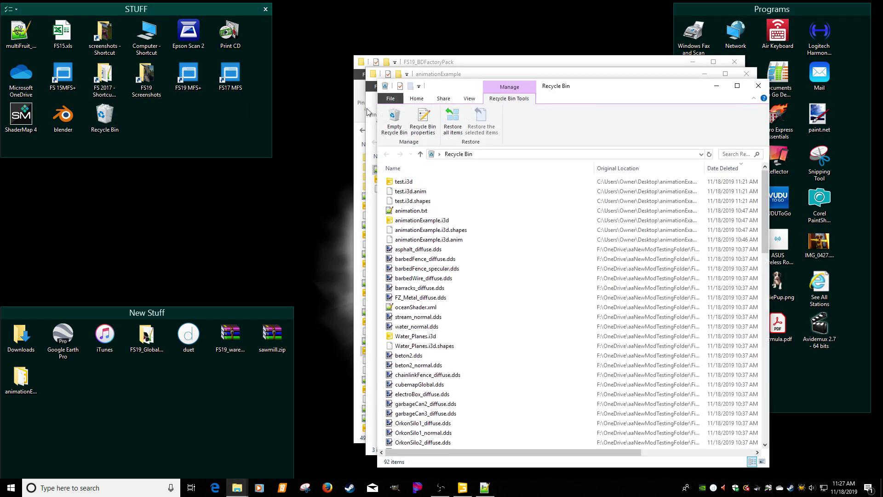
left_click(404, 182)
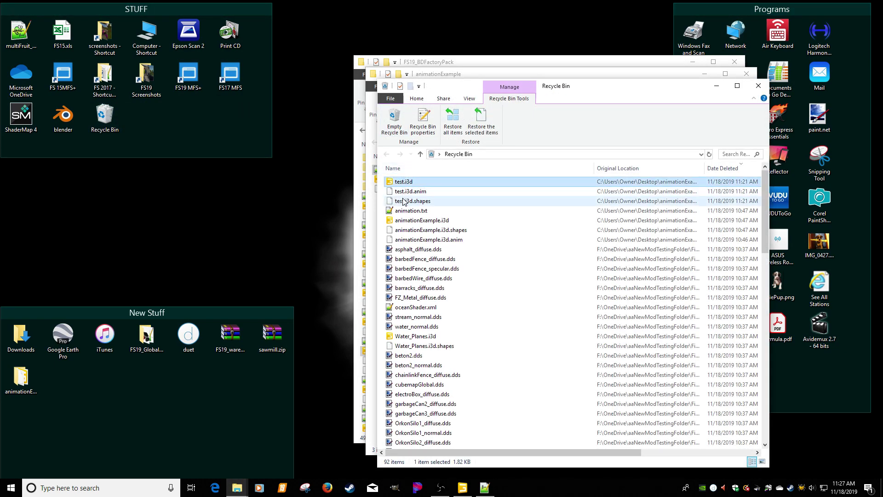
left_click(403, 201, "shift")
right_click(403, 200)
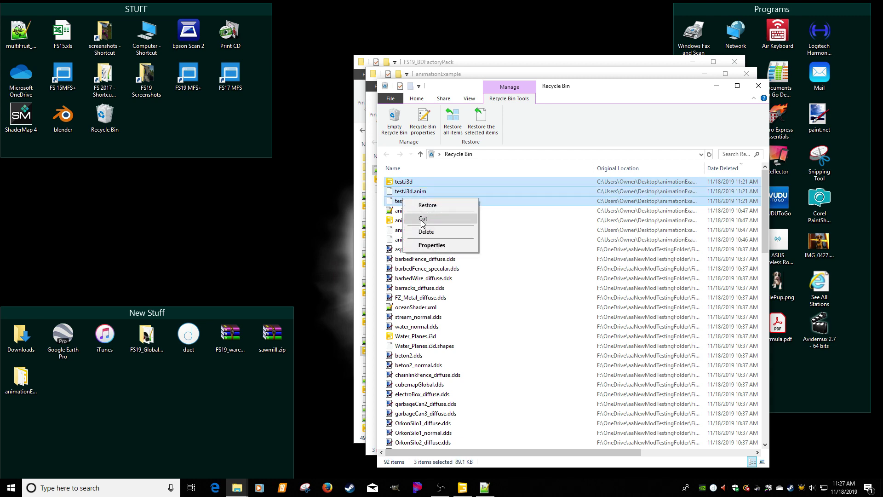
left_click(423, 219)
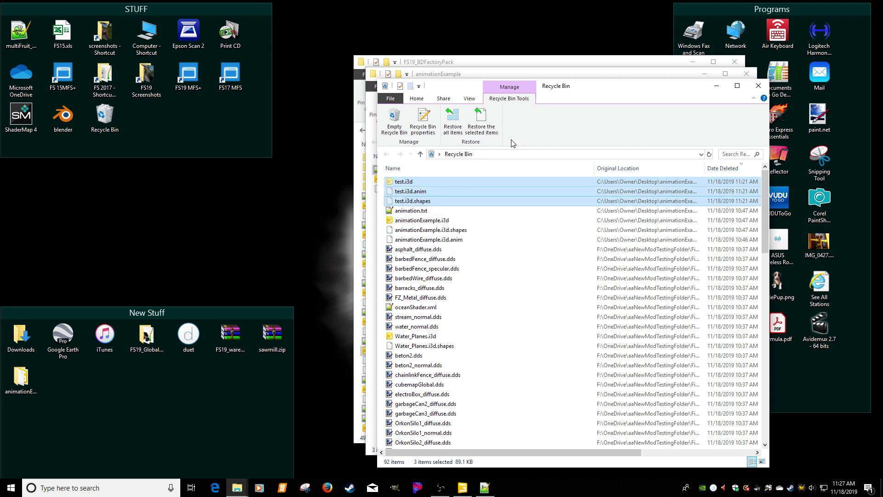
left_click(553, 70)
right_click(486, 224)
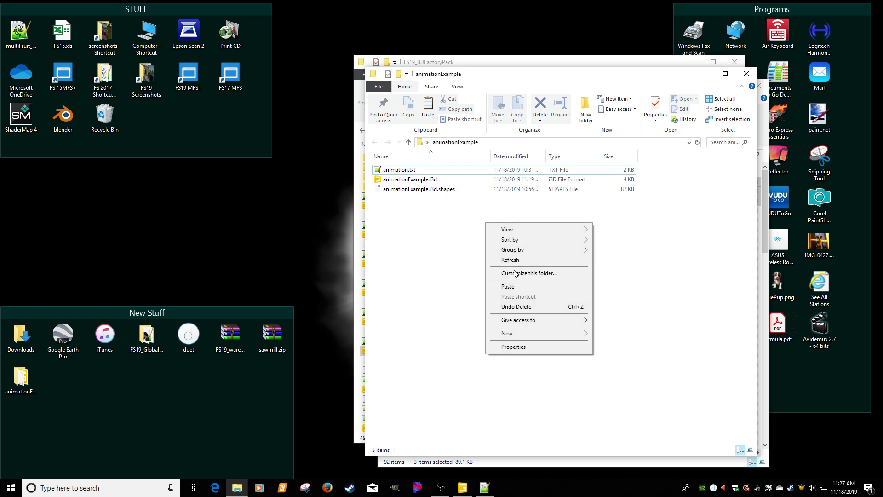
left_click(508, 286)
left_click(374, 225)
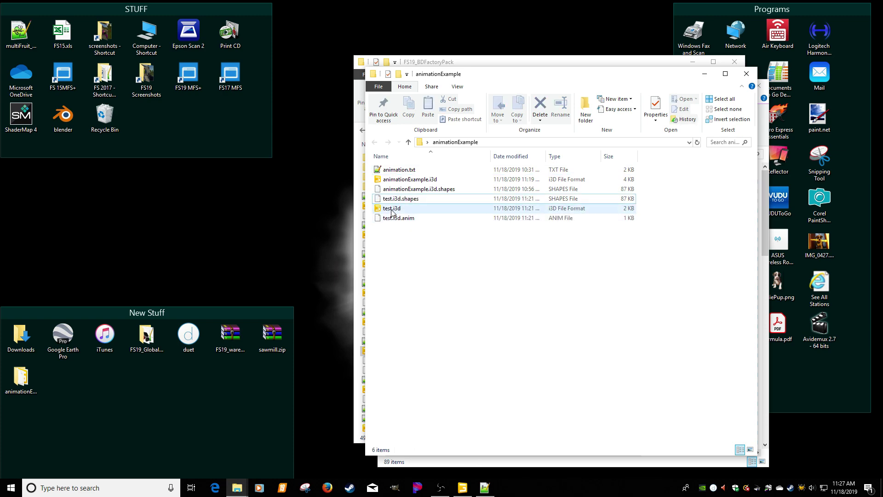
- Open test.i3d in GIANTS Editor version 8.1.0, glancing at the keyframes in animation.txt while it loads
right_click(392, 211)
left_click(407, 214)
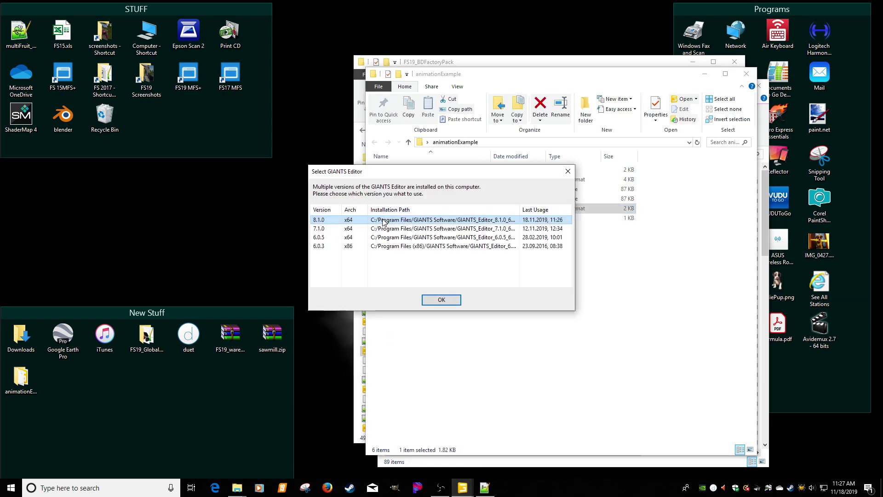
double_click(383, 222)
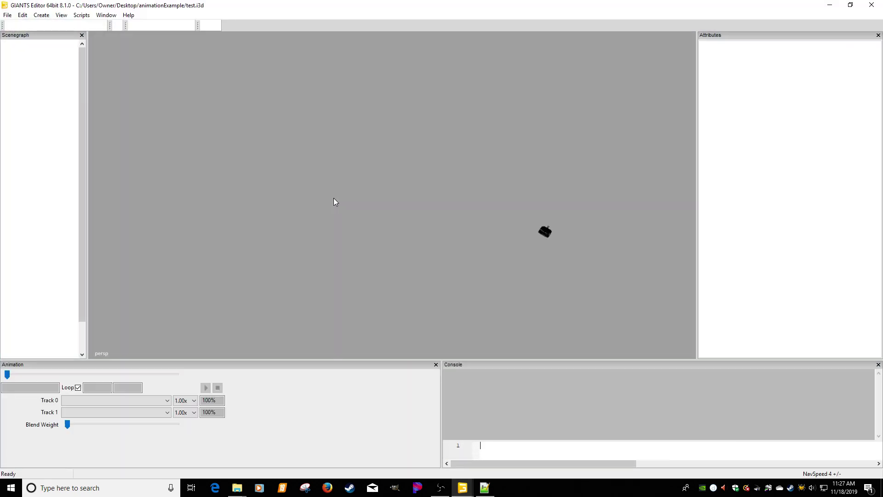
left_click(485, 487)
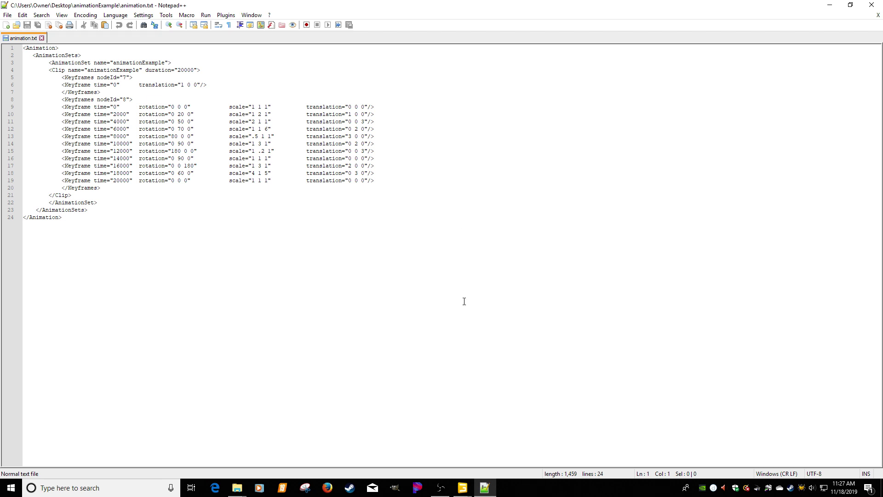
mouse_move(463, 486)
left_click(504, 421)
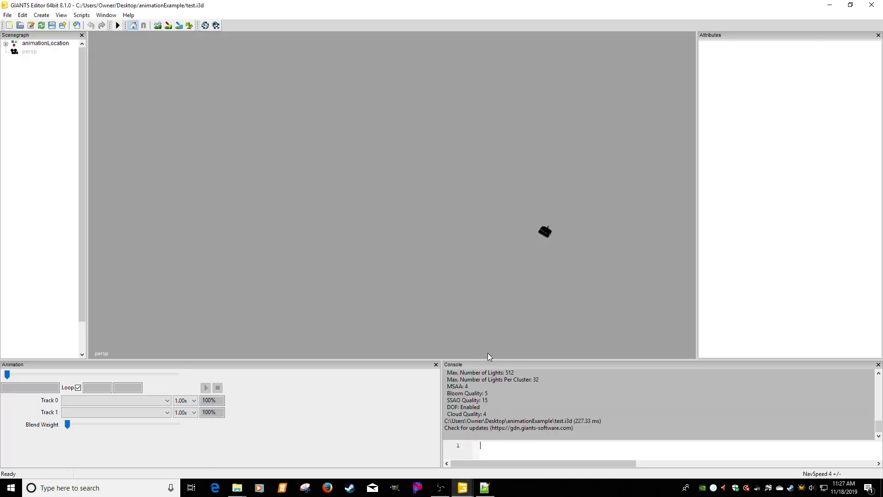
- Play the animationExample clip with the agco_vis shape under animationLocation selected, and close test.i3d without saving
left_click(40, 45)
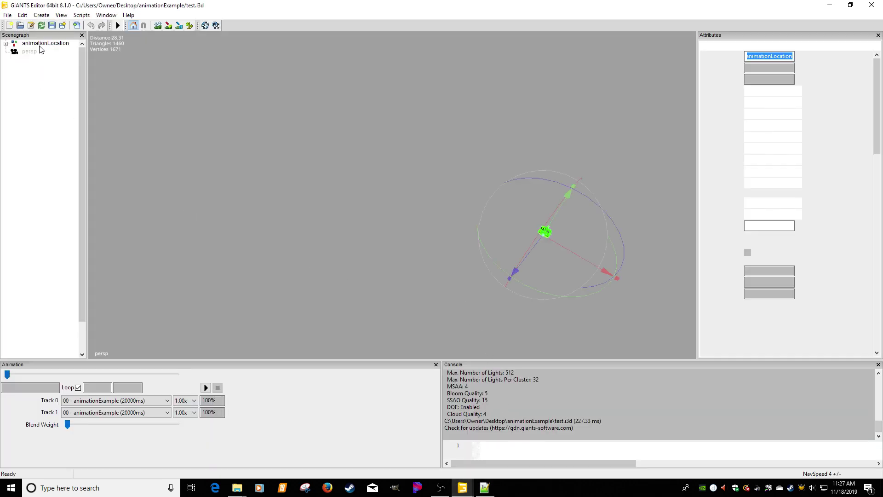
left_click(5, 43)
left_click(40, 54)
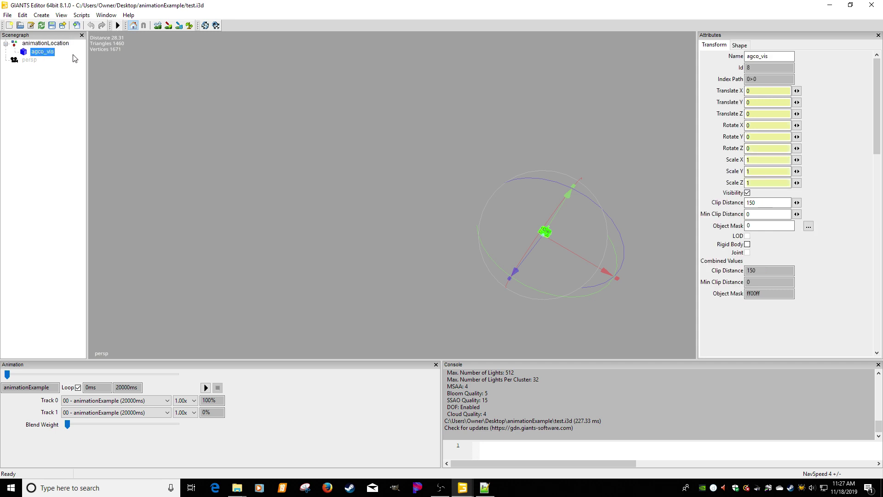
left_click(118, 26)
left_click(205, 388)
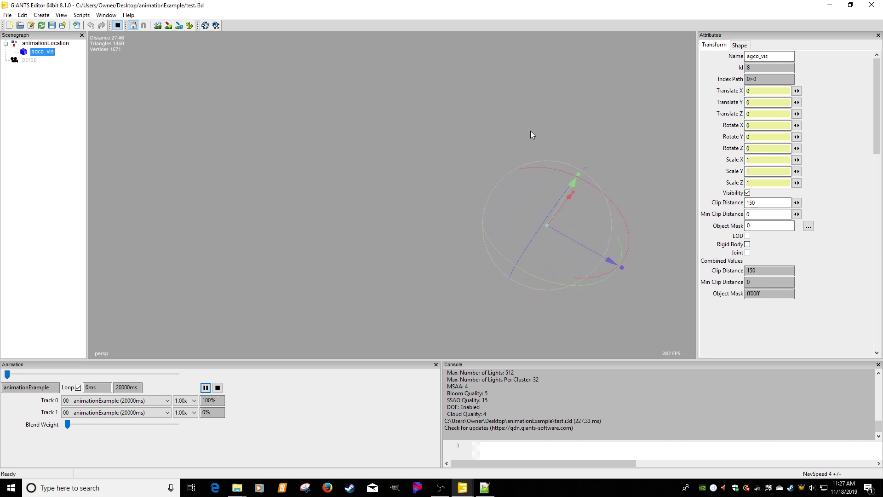
left_click(871, 5)
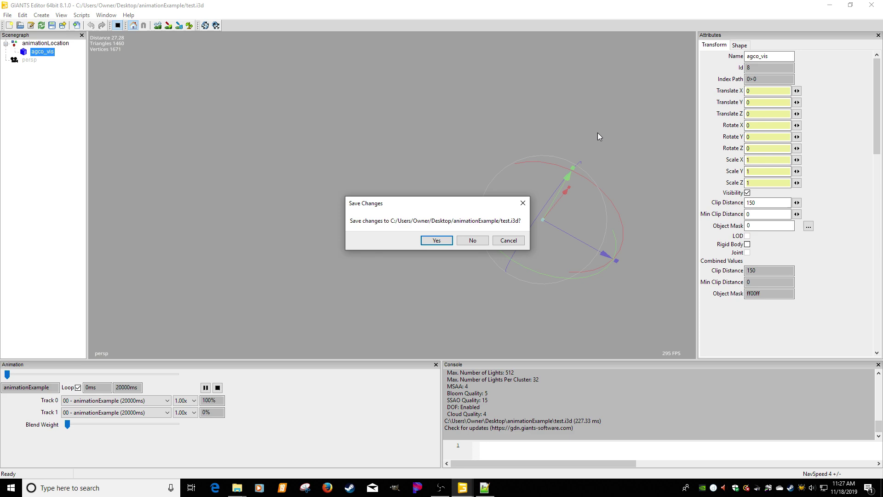
left_click(459, 243)
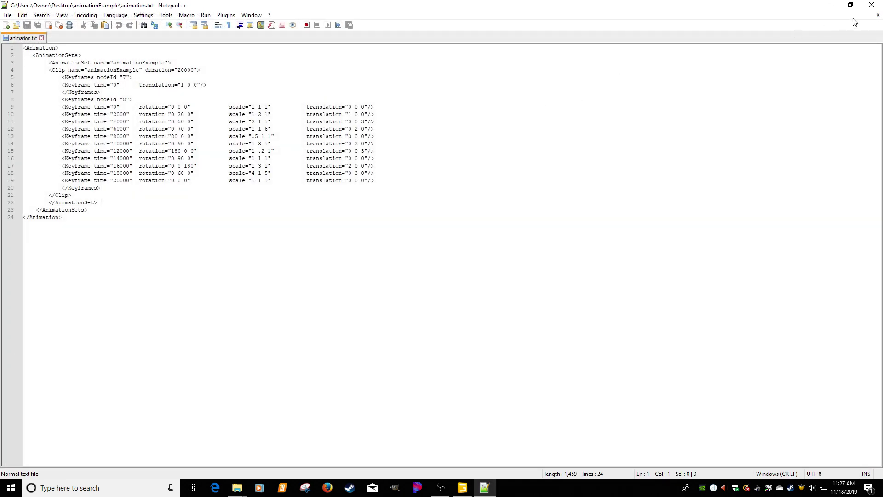
- Close animation.txt, and open animationExample.i3d in Notepad++ at its Animation section
left_click(878, 15)
left_click(872, 6)
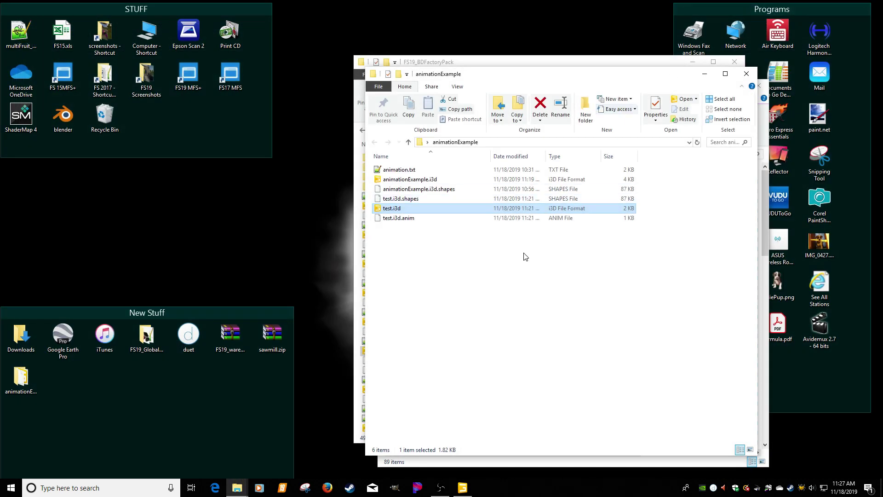
left_click(416, 189)
left_click(411, 180)
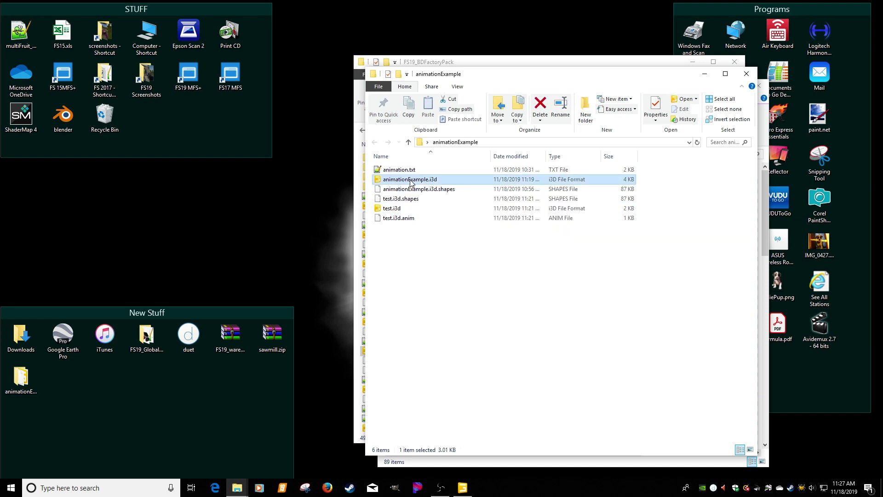
right_click(406, 179)
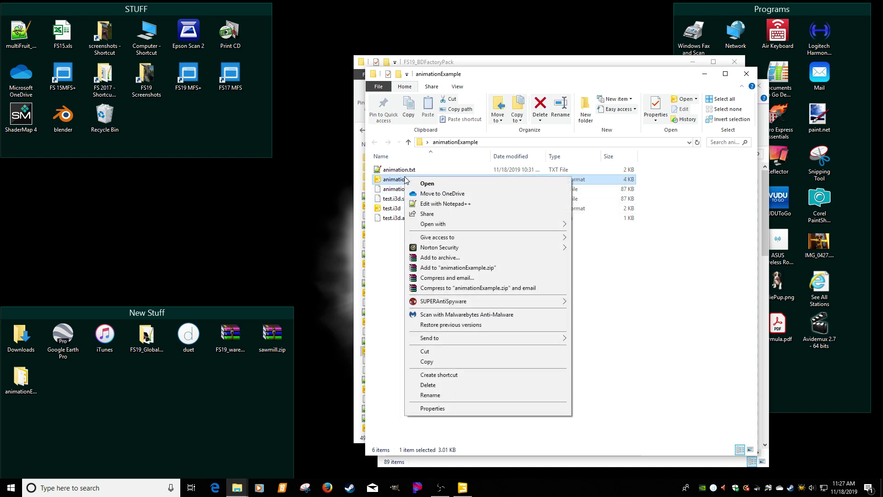
left_click(444, 204)
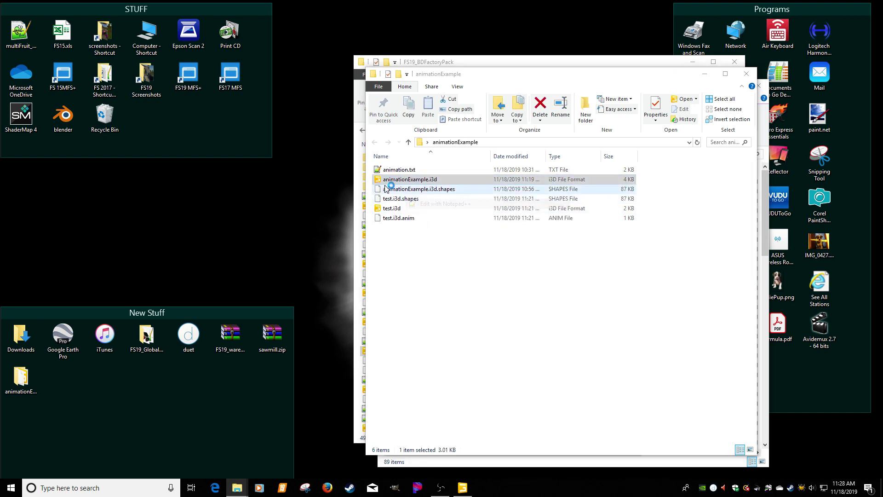
scroll(260, 272, "down", 3)
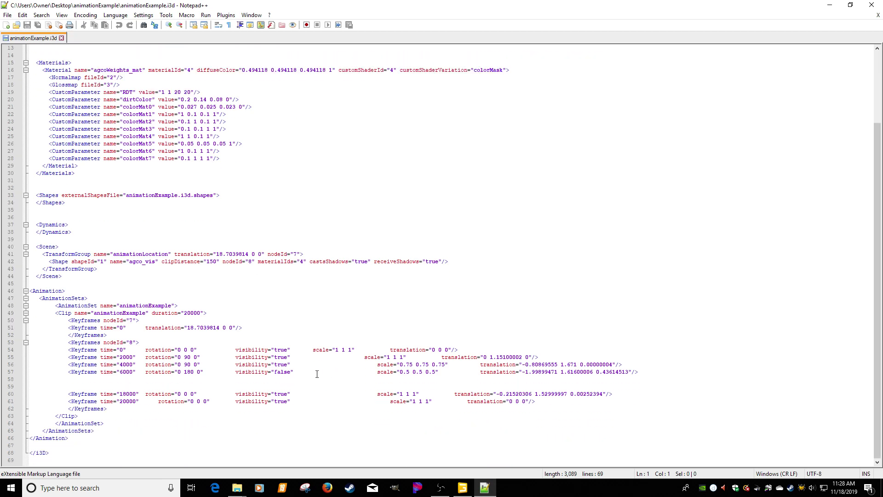
- Delete the visibility attributes from all keyframes of node 8 in animationExample.i3d, then save and close the file
left_click(238, 351)
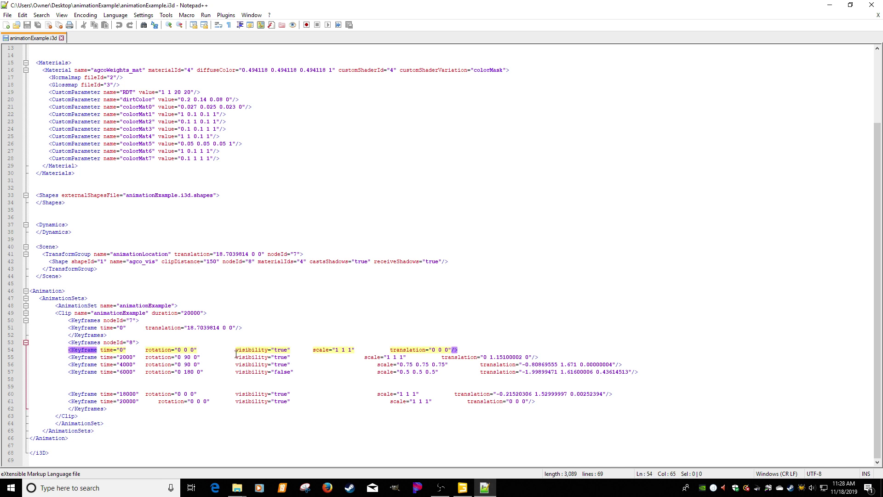
left_click_drag(236, 350, 291, 407, "alt")
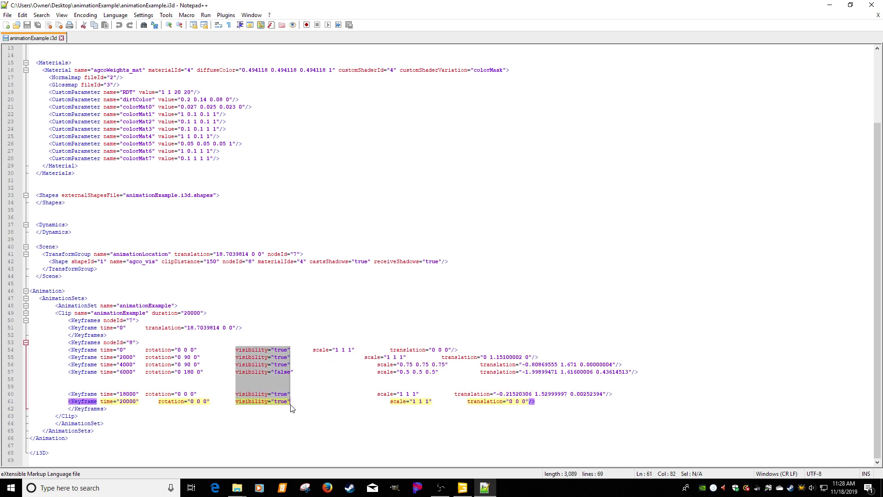
key("Delete")
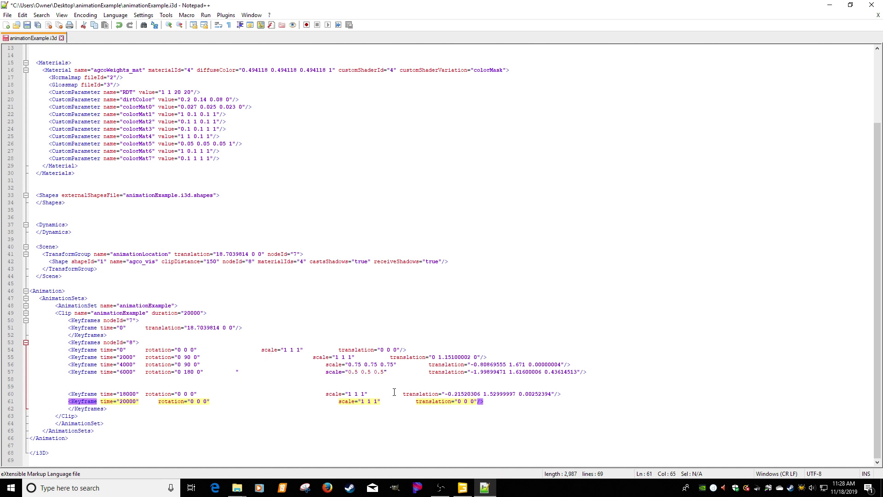
key("Delete")
left_click(26, 25)
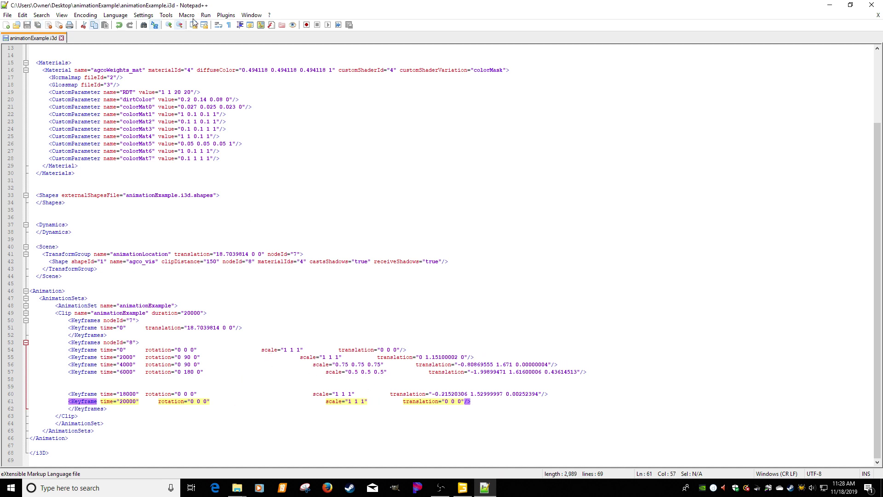
left_click(879, 16)
left_click(872, 4)
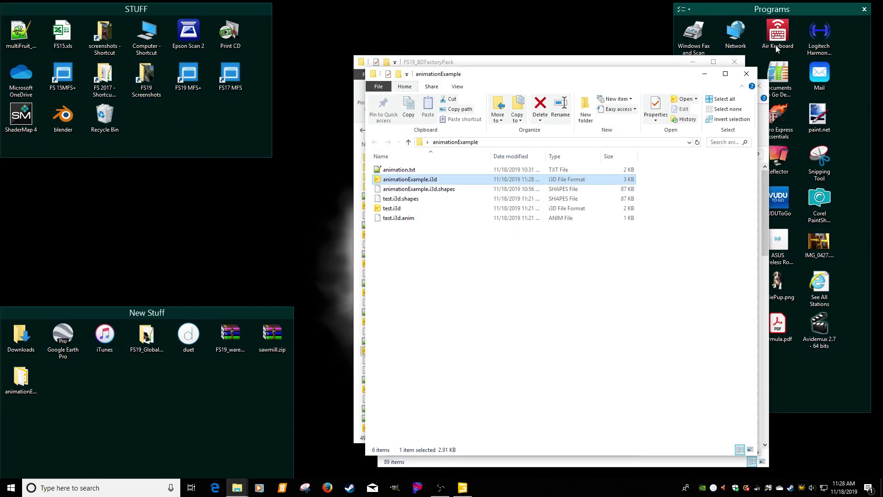
- Open animationExample.i3d in GIANTS Editor version 8.1.0, play the animationLocation group's clip, and close the editor
double_click(414, 180)
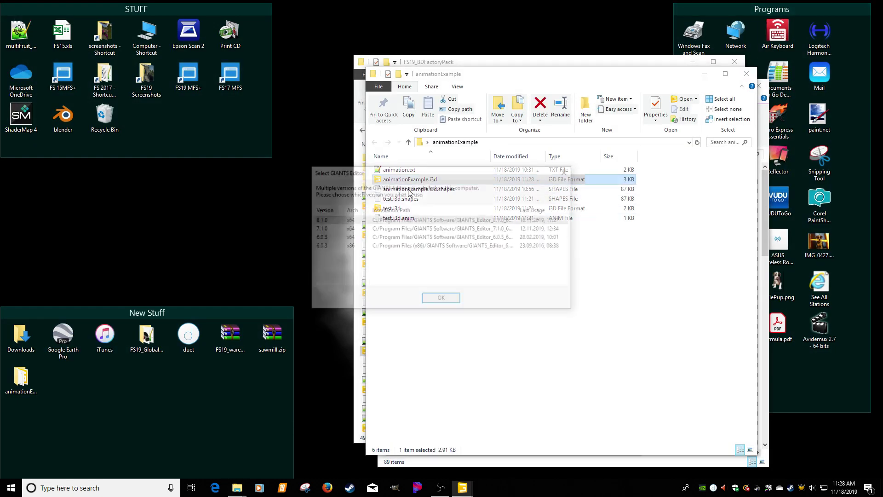
double_click(431, 222)
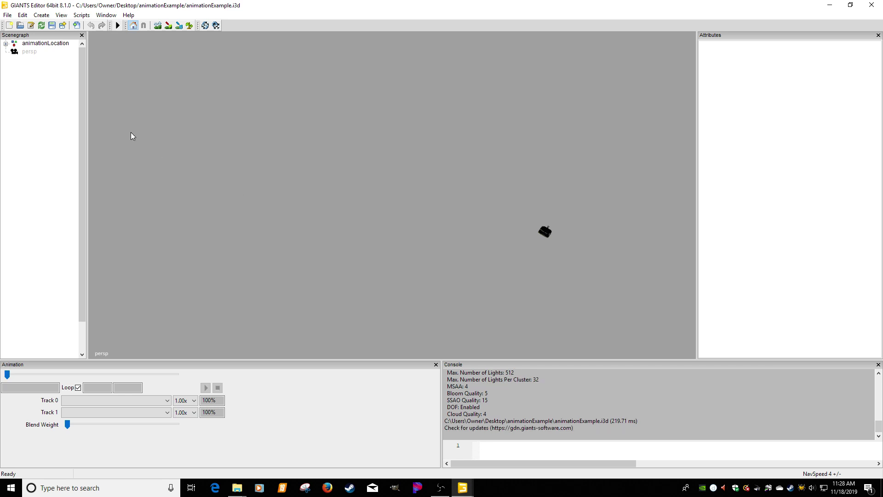
left_click(45, 43)
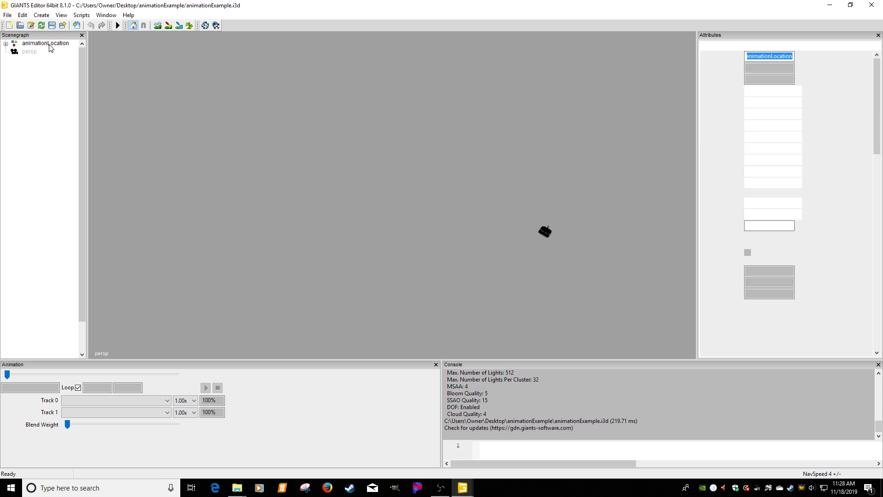
left_click(206, 388)
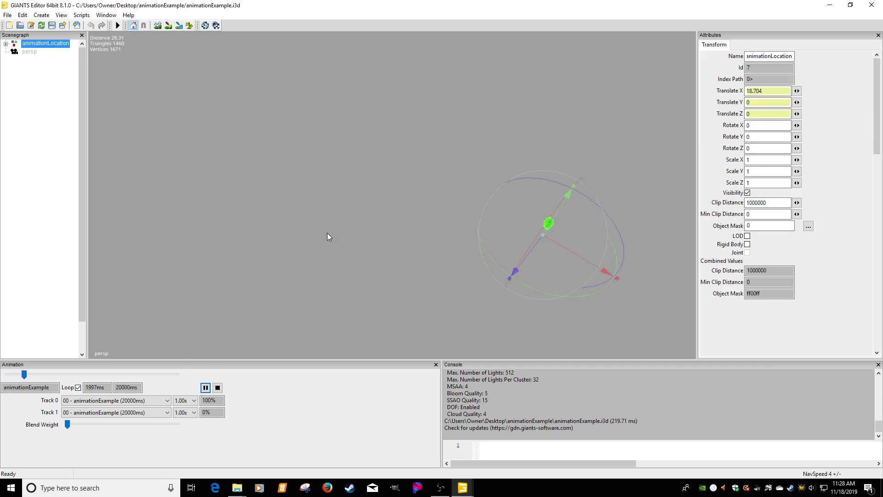
left_click(872, 6)
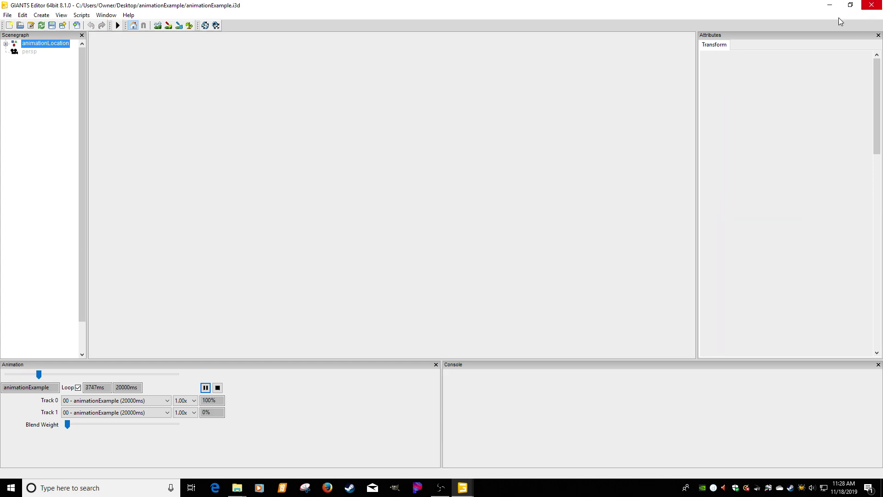
- Delete the old animationLocation group from the open doughnutFryer.i3d scene, and import animationExample.i3d from the animationExample desktop folder in its place
left_click(508, 265)
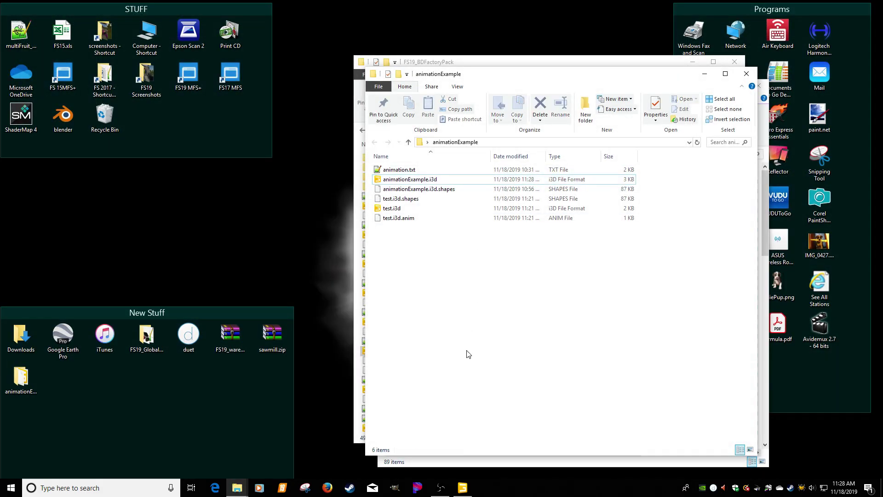
left_click(462, 487)
left_click(54, 171)
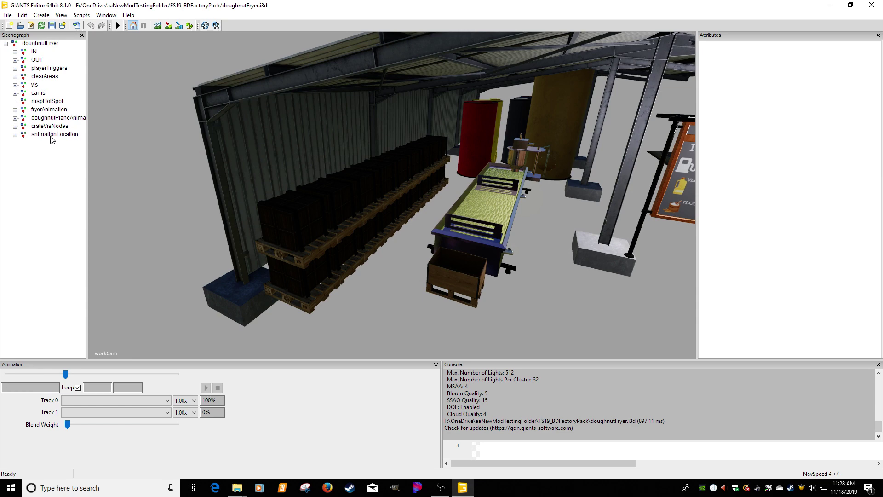
left_click(51, 135)
key("Delete")
left_click(76, 25)
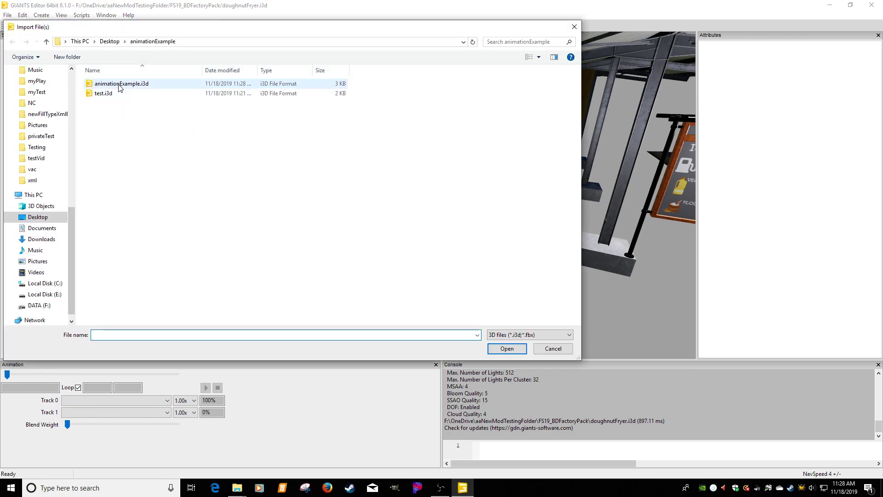
double_click(119, 84)
- Move the imported animationLocation group into the doughnutFryer root group, then save doughnutFryer.i3d and close the editor
left_click(40, 137)
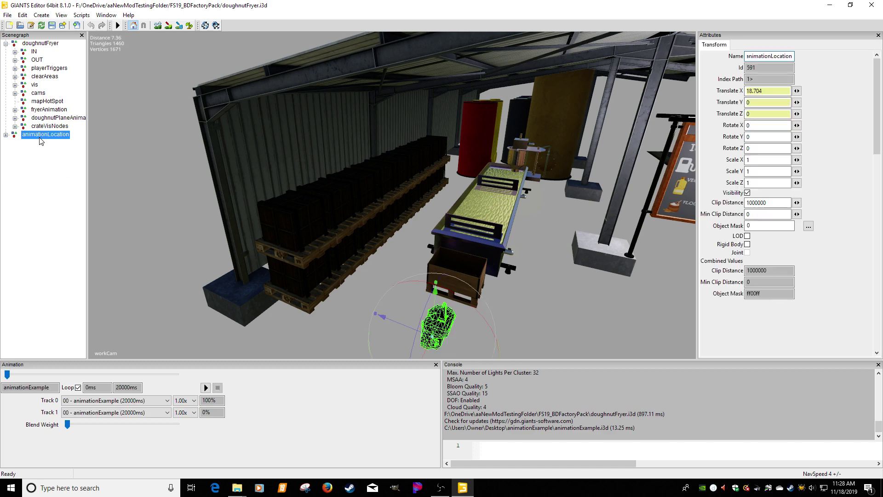
key("Delete")
left_click(40, 44)
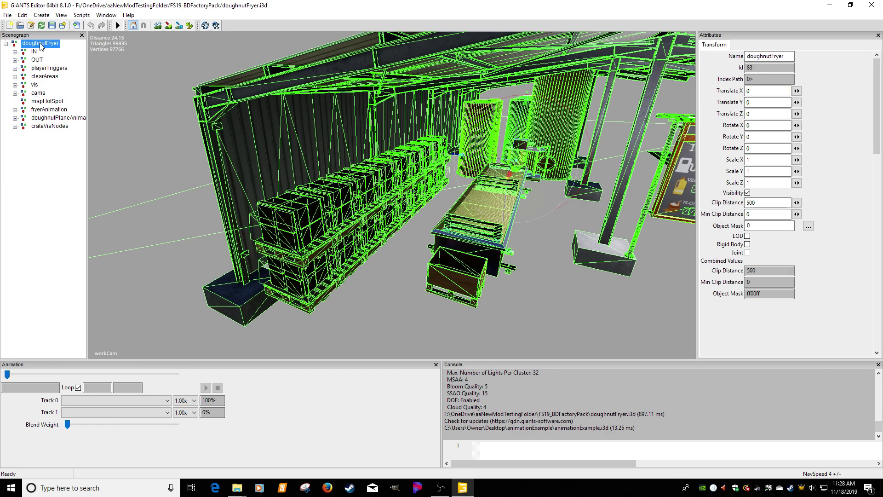
key("ctrl+z")
left_click(53, 25)
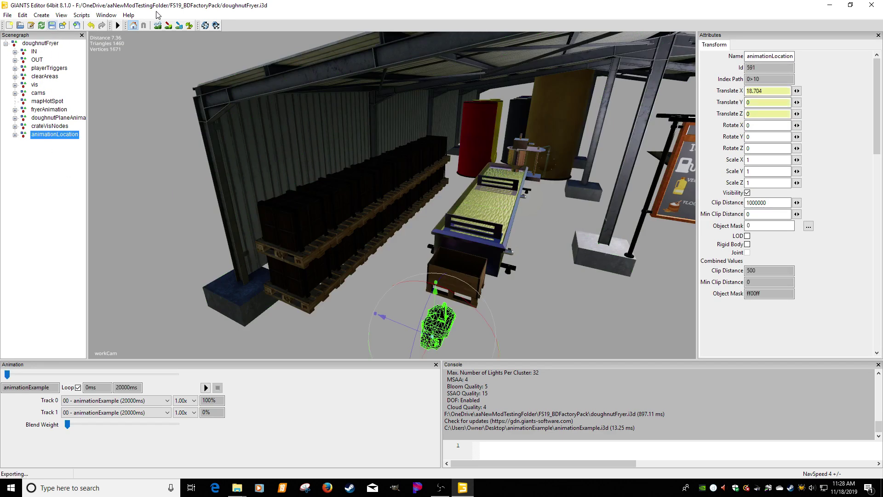
left_click(879, 6)
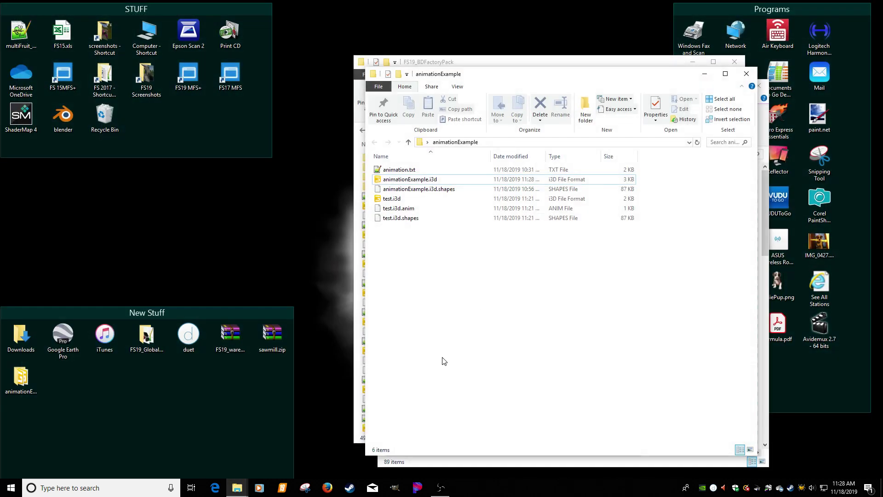
- Launch Farming Simulator 19, load the career savegame with all preselected mods, and start the game on Felsbrunn
left_click(282, 488)
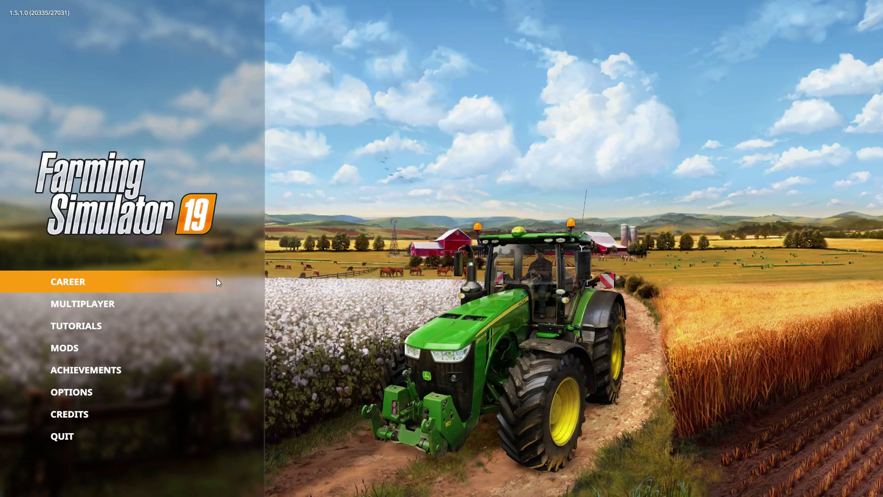
left_click(165, 288)
double_click(420, 256)
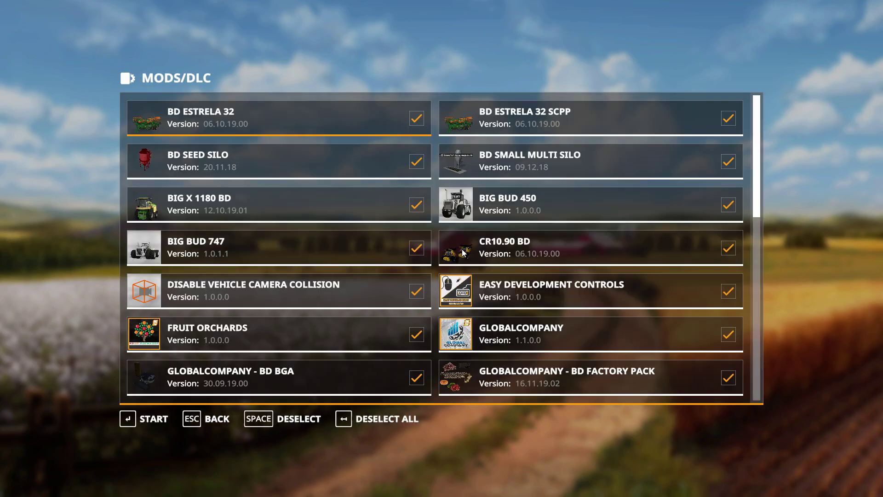
key("Return")
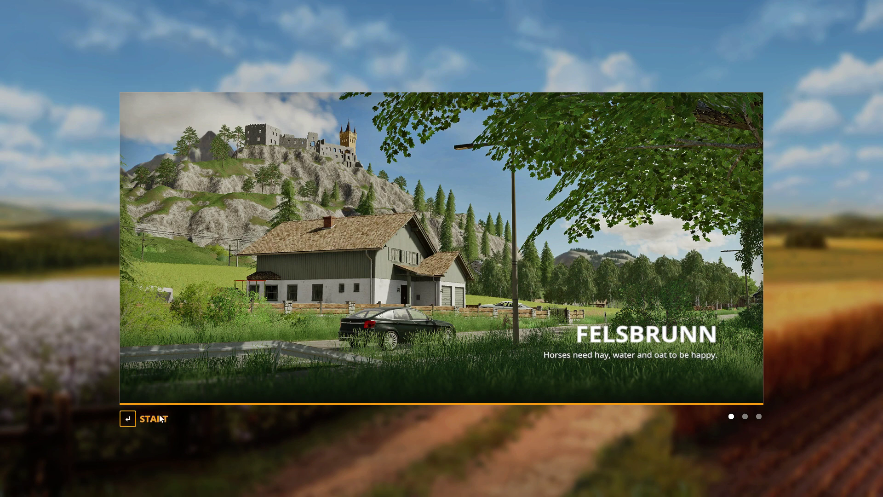
left_click(144, 419)
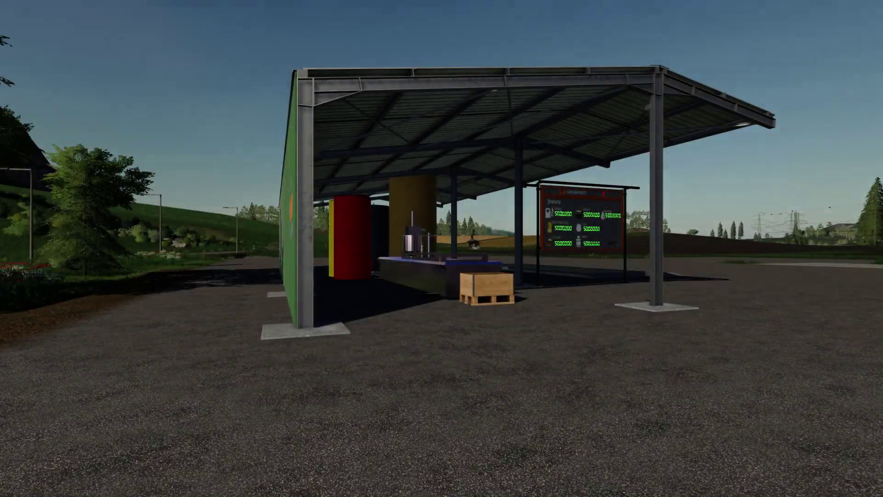
- Walk around the doughnut fryer and its wooden crate, examining the weight's animated movement and rotation from several sides
key("w")
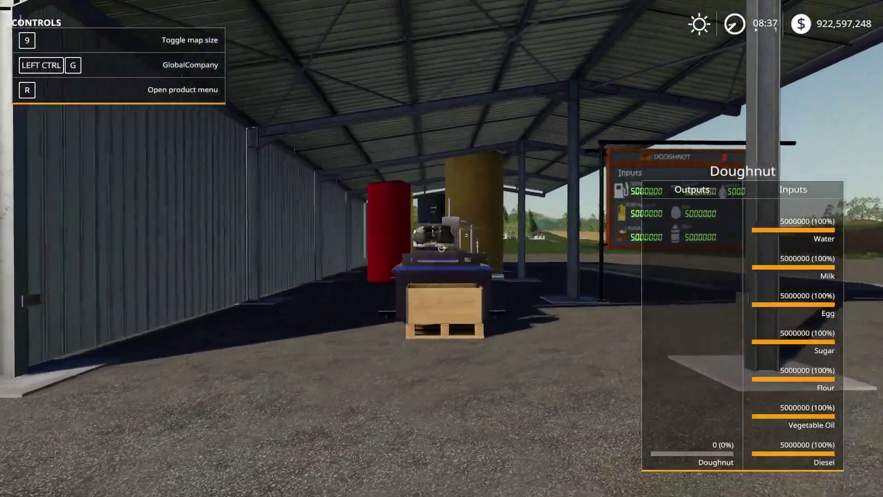
key("w")
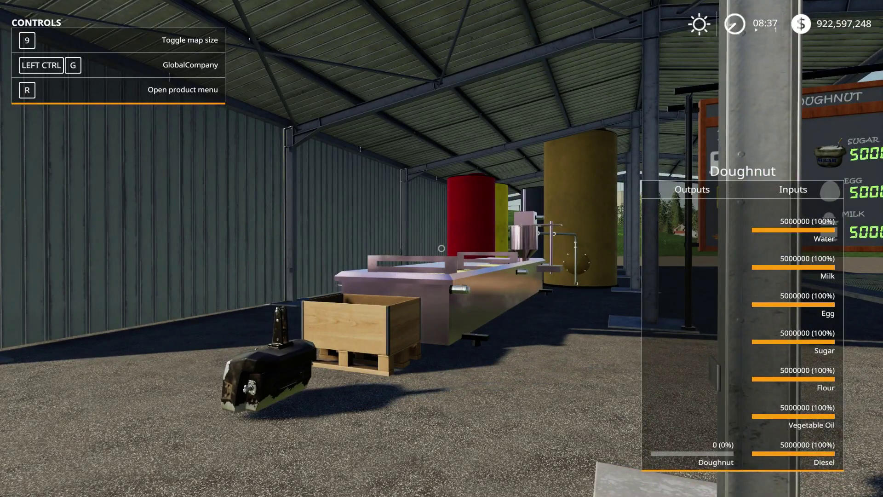
key("w")
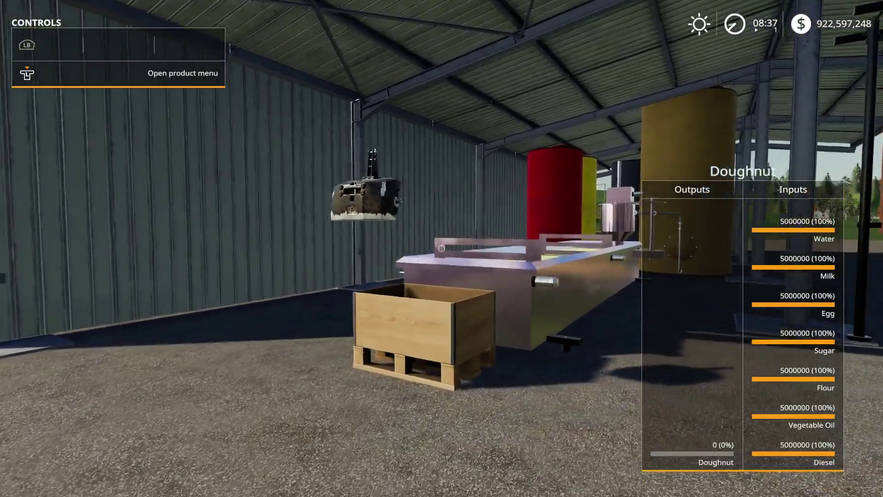
key("w")
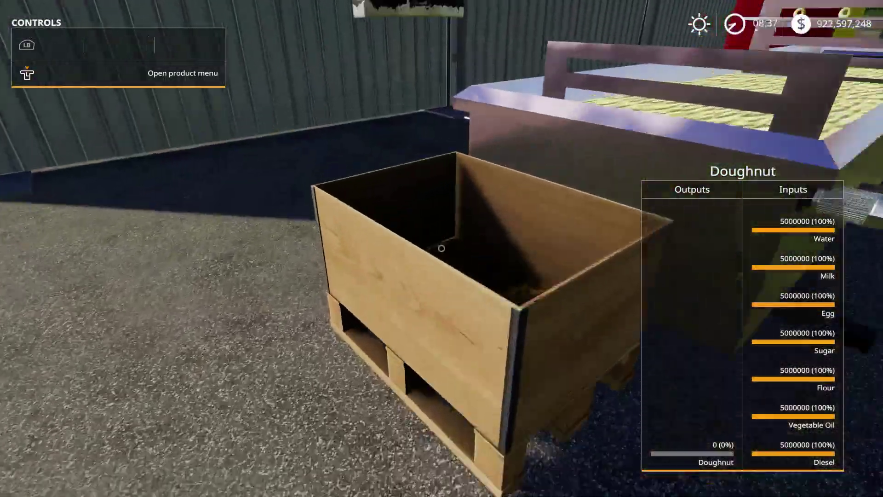
key("s")
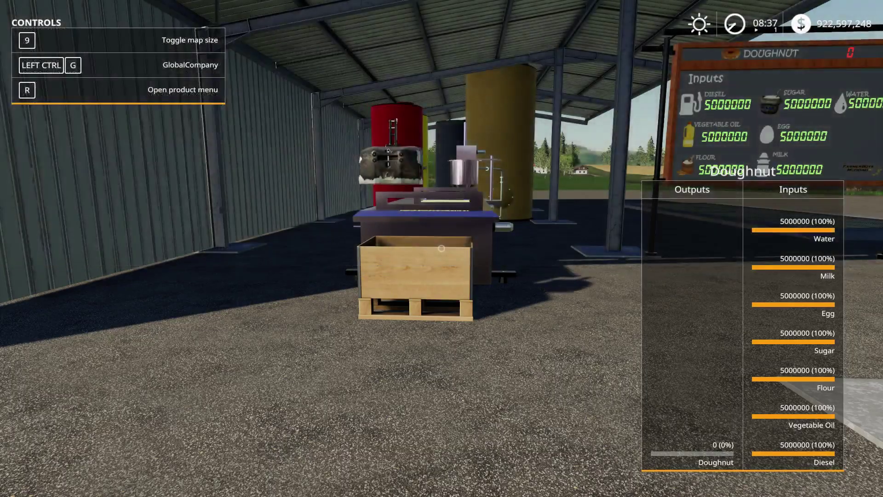
key("a")
key("d")
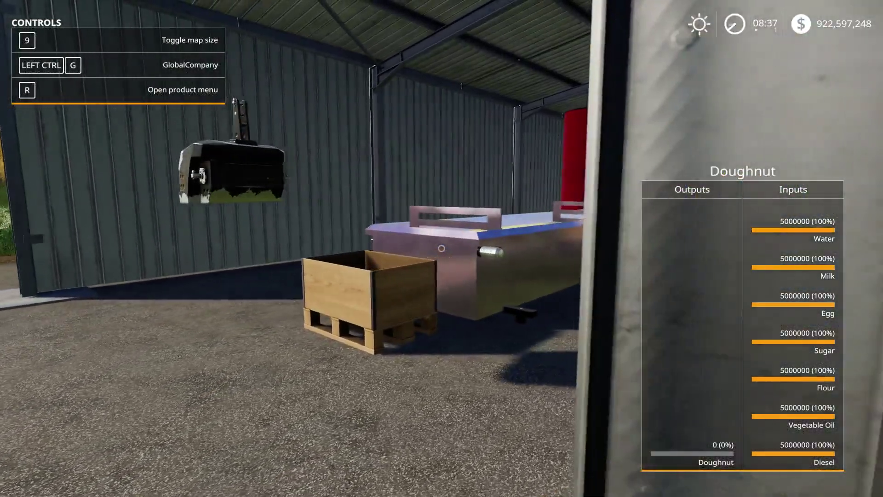
key("a")
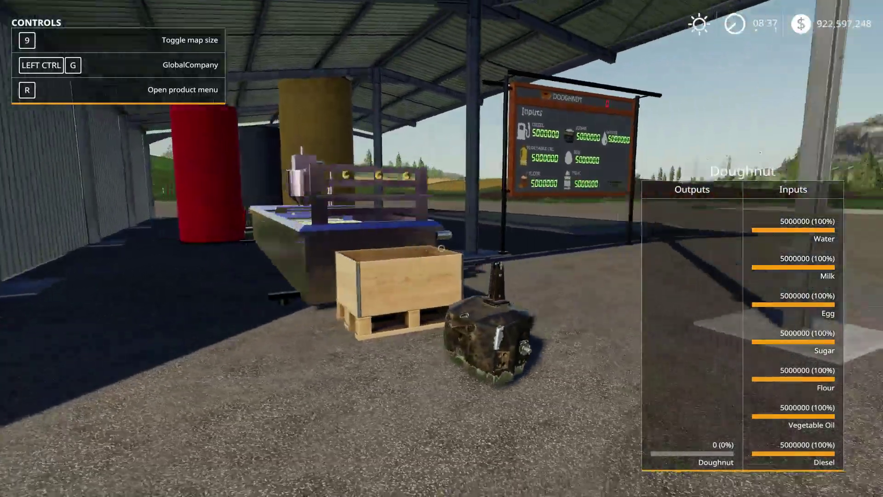
key("d")
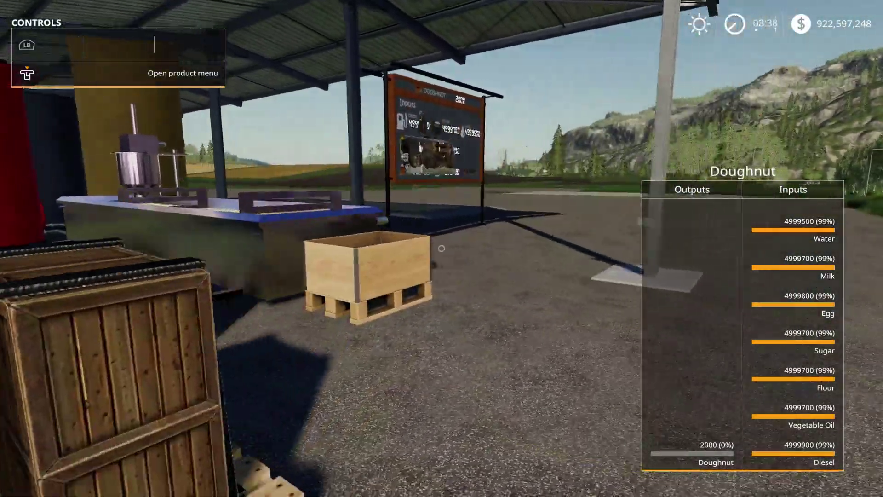
key("a")
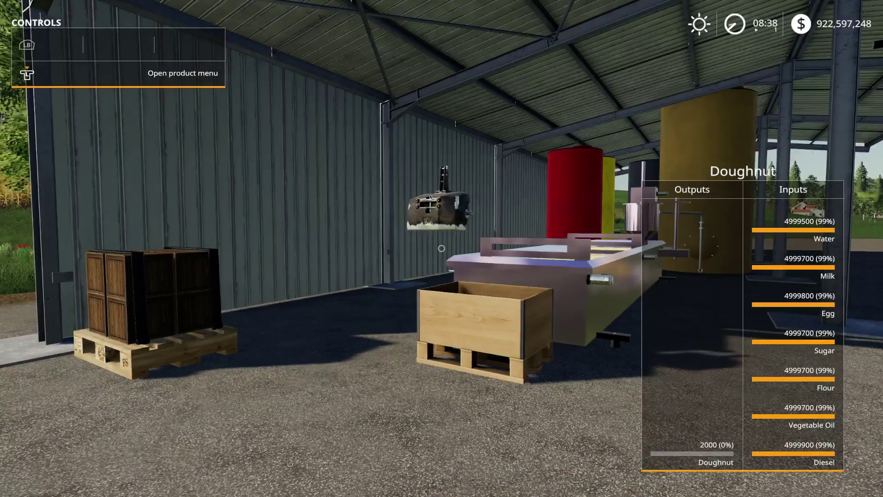
key("a")
key("a")
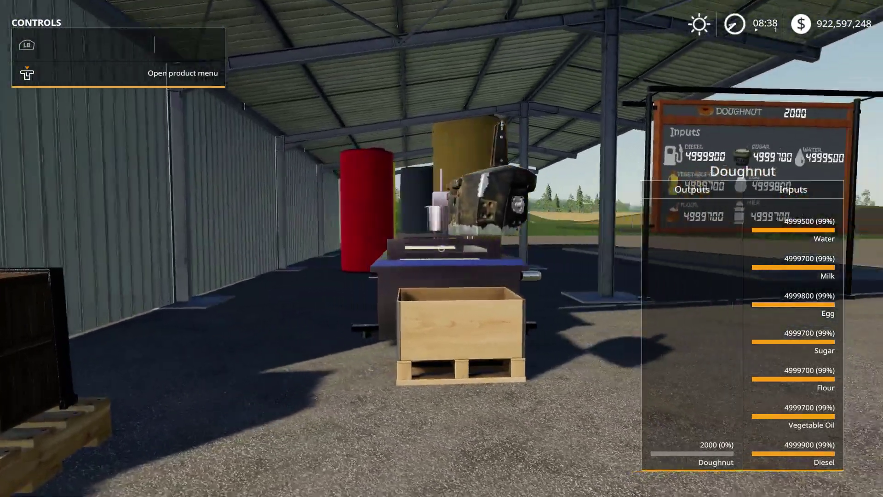
key("a")
key("a")
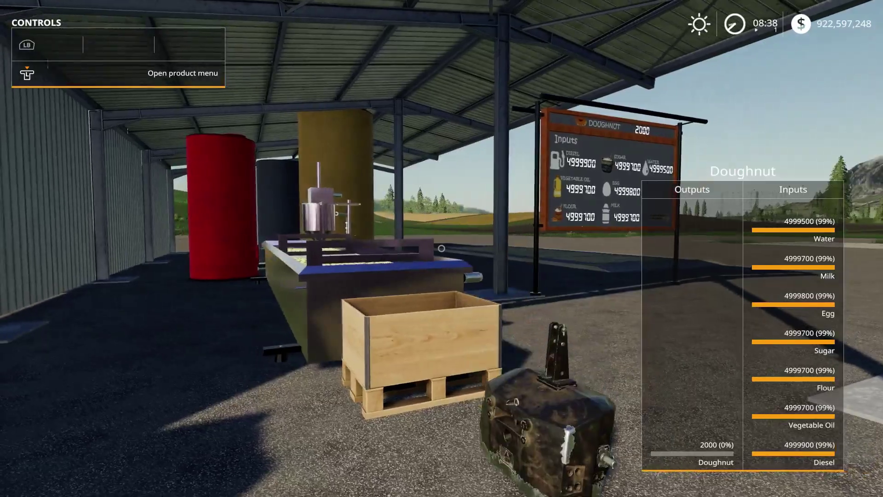
key("a")
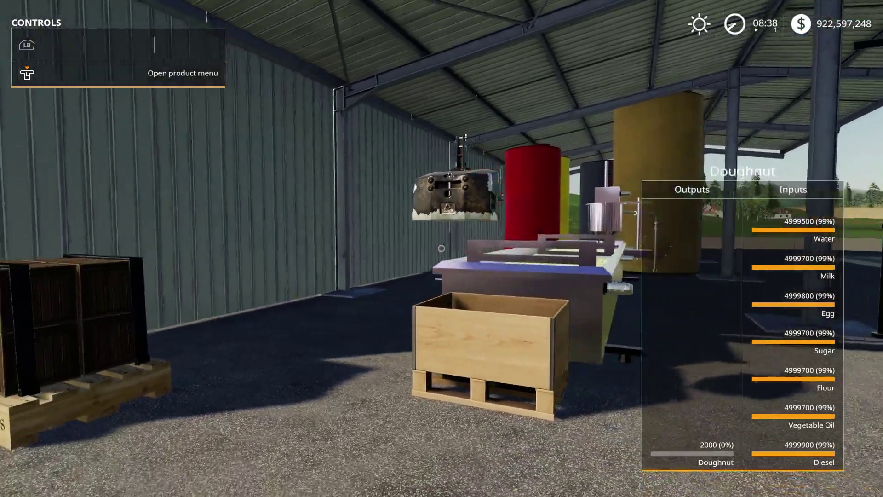
key("d")
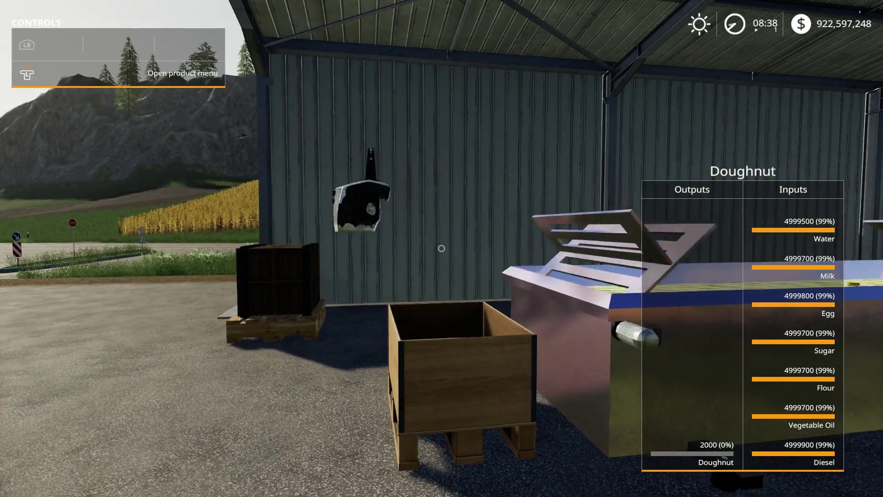
key("a")
key("d")
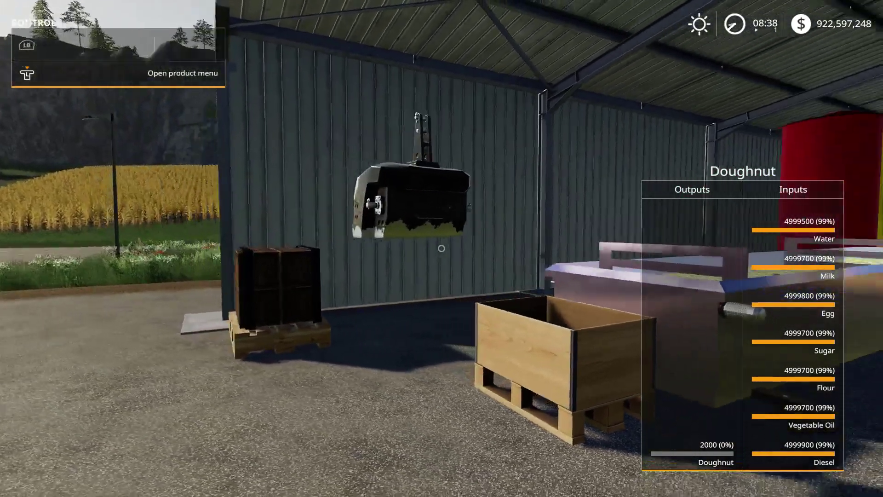
key("s")
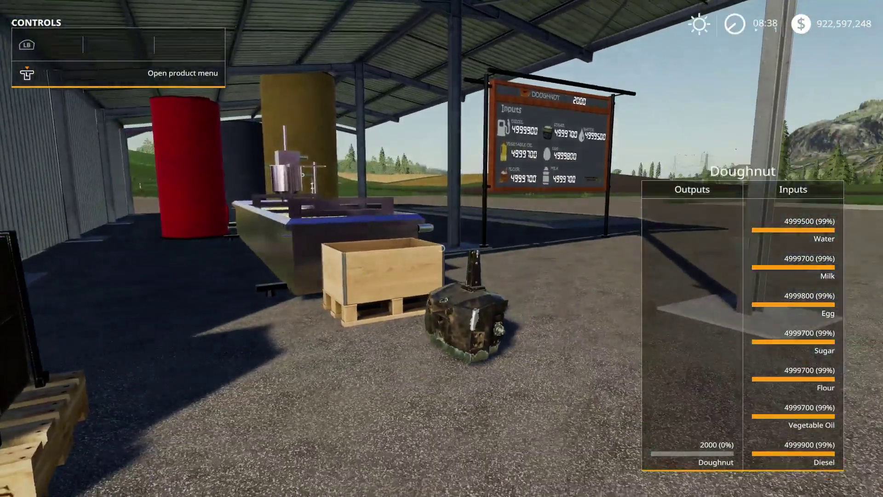
key("d")
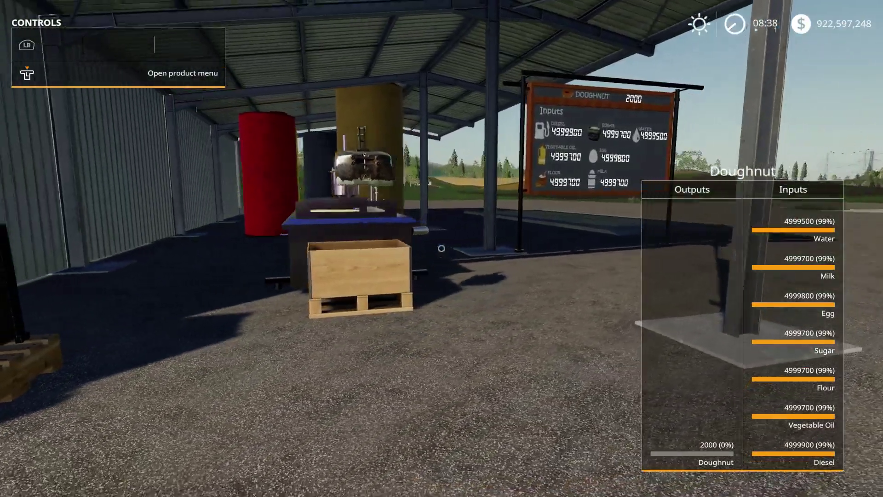
key("w")
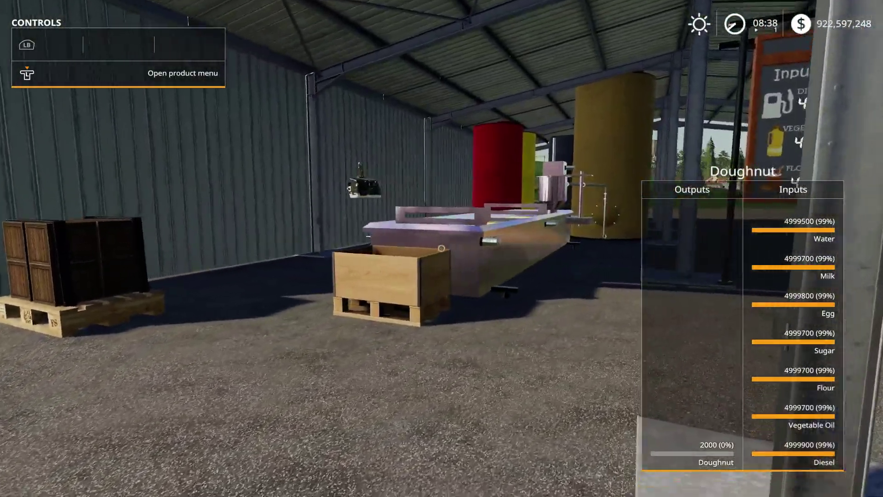
key("w")
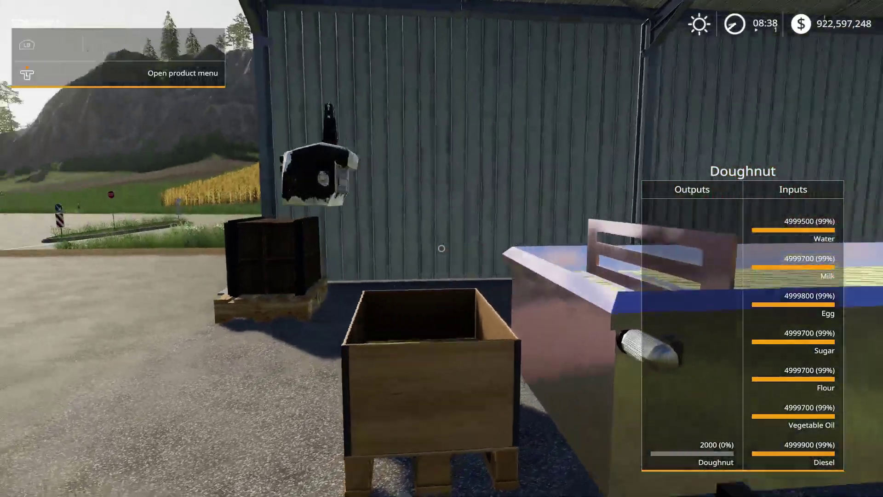
key("a")
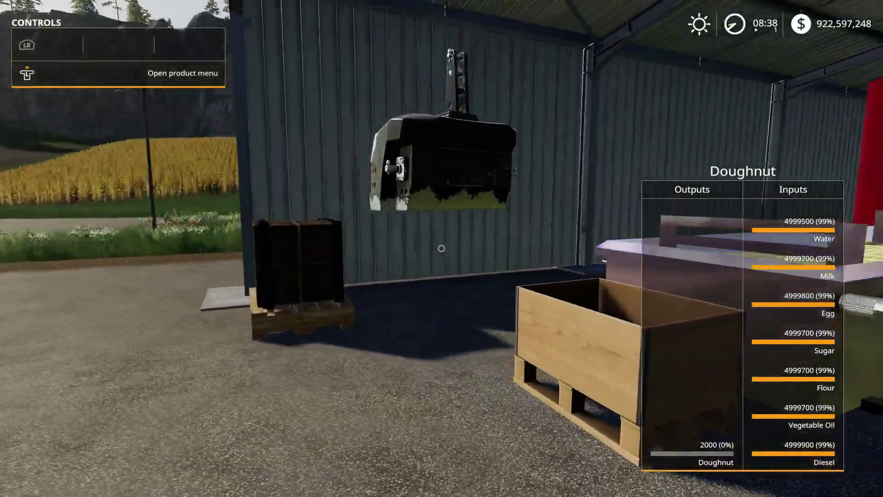